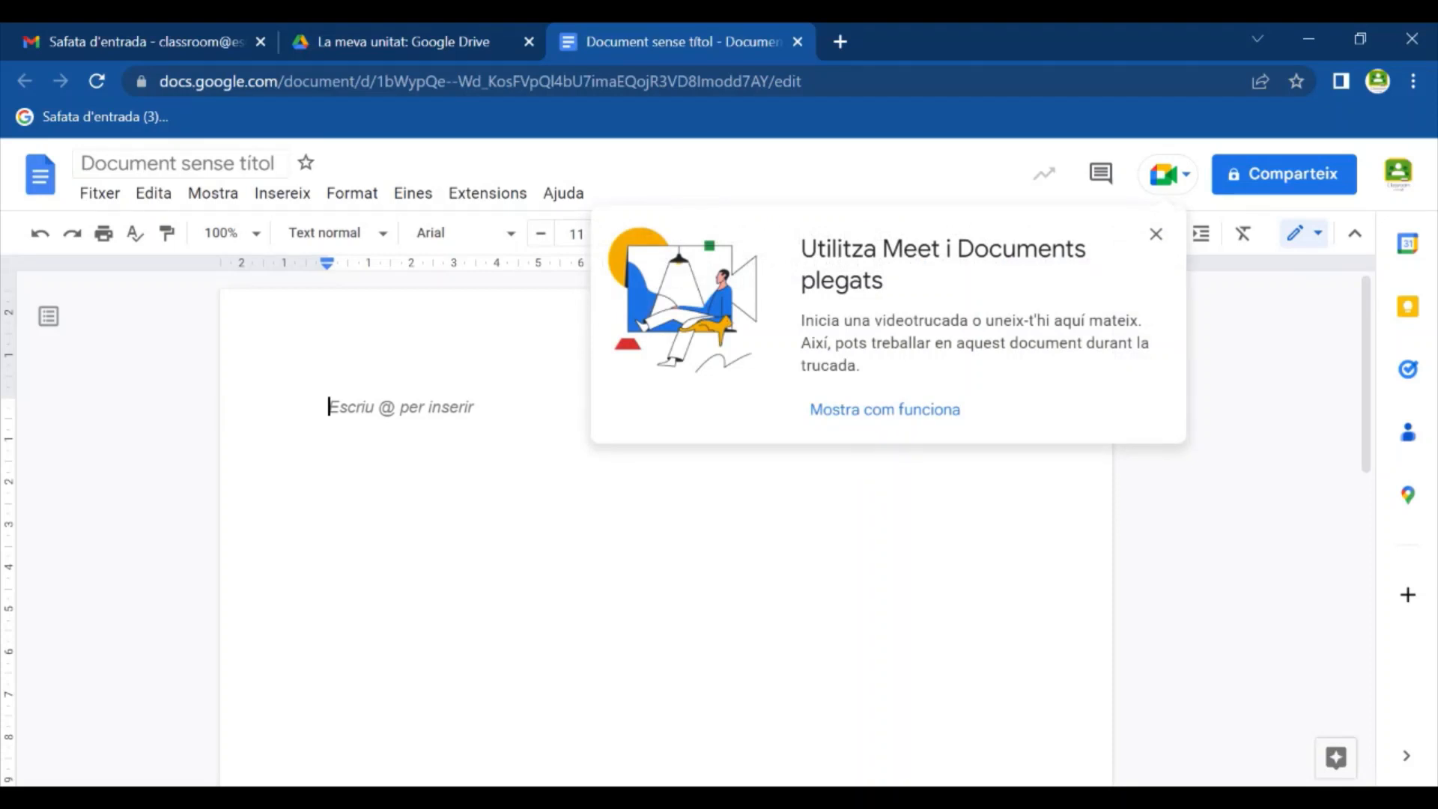
Step: Dismiss the Meet suggestion and rename the untitled document as HORARI CLASSE
{"action": "left_click", "coordinate": [1156, 234]}
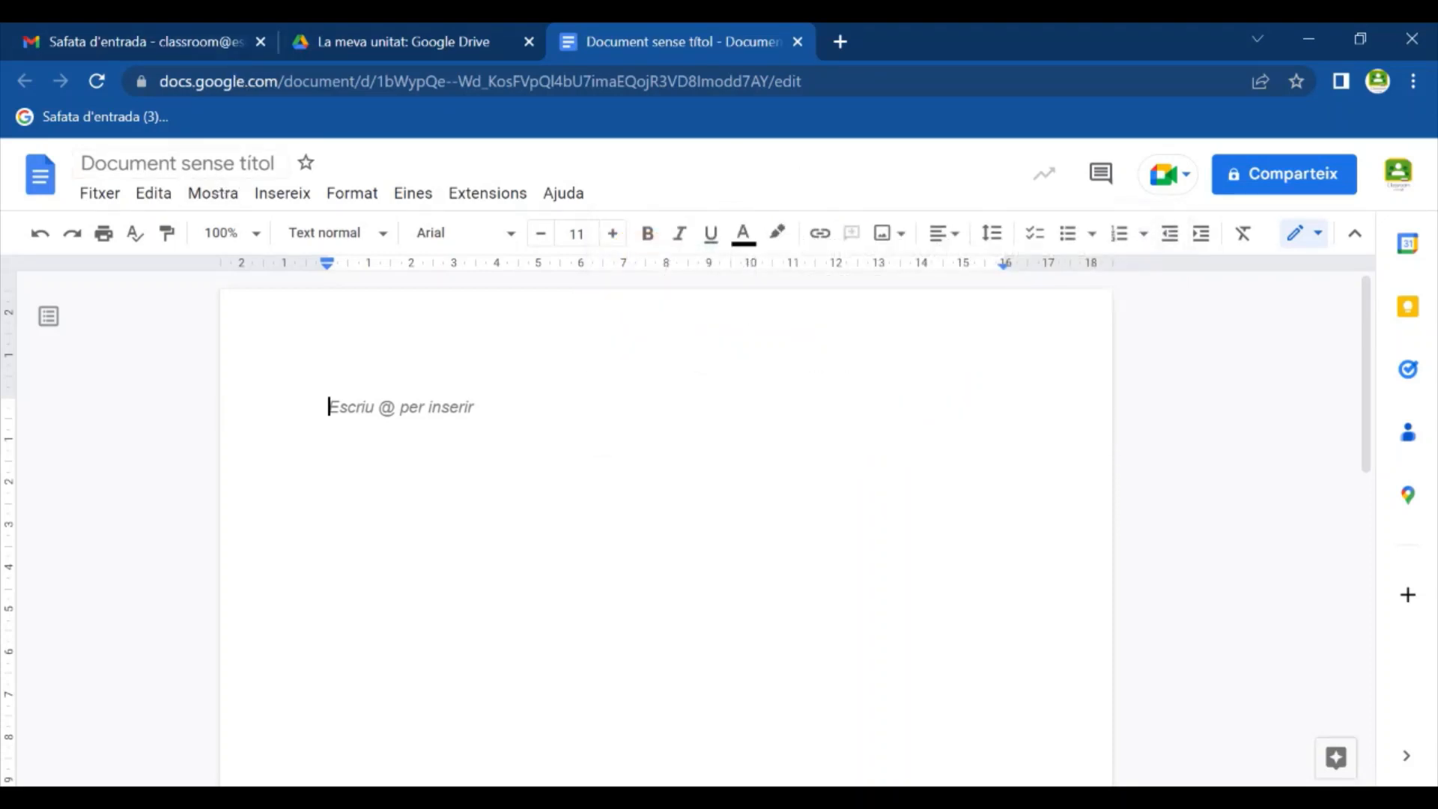
{"action": "left_click", "coordinate": [224, 163]}
{"action": "key", "text": "ctrl+a"}
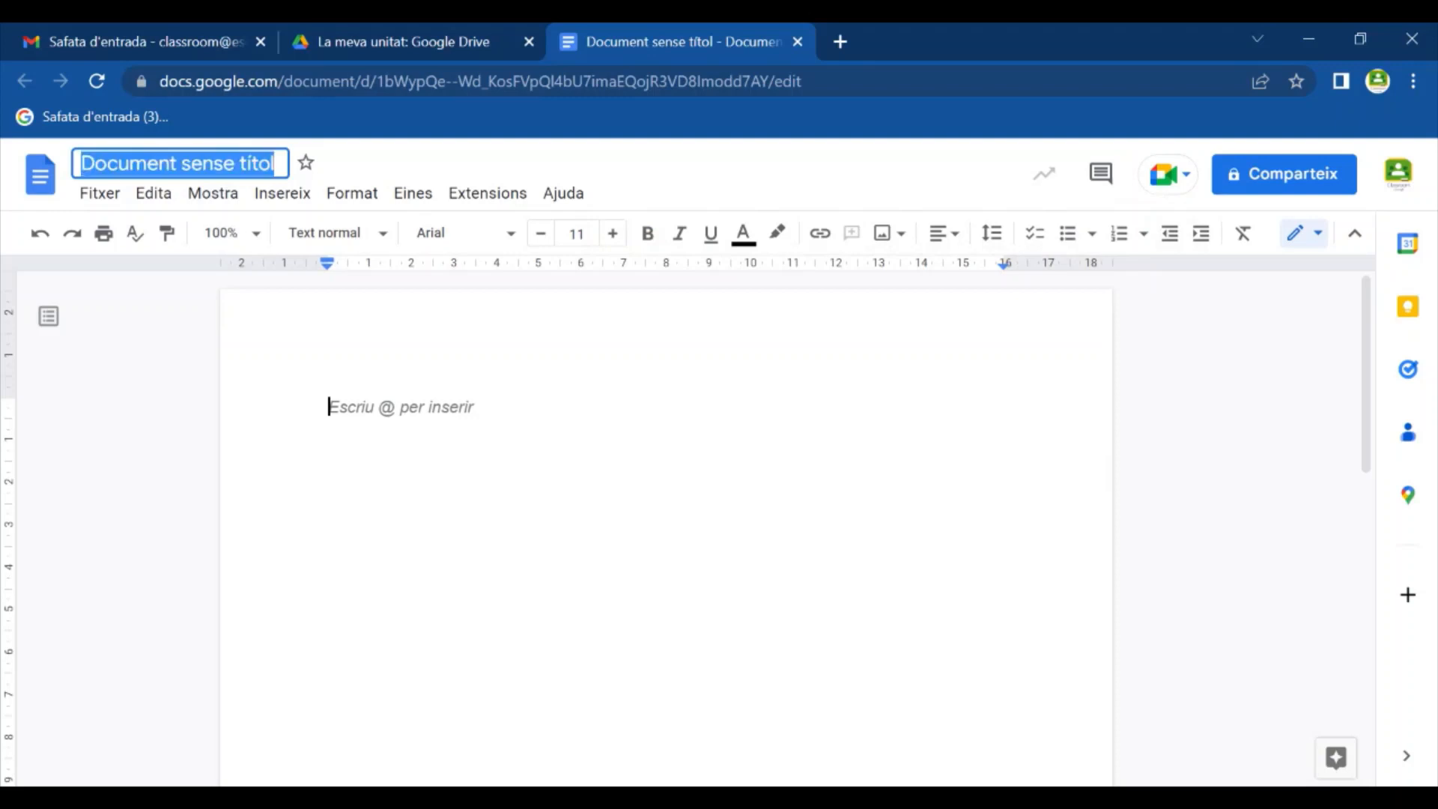
{"action": "key", "text": "BackSpace"}
{"action": "type", "text": "HOAR"}
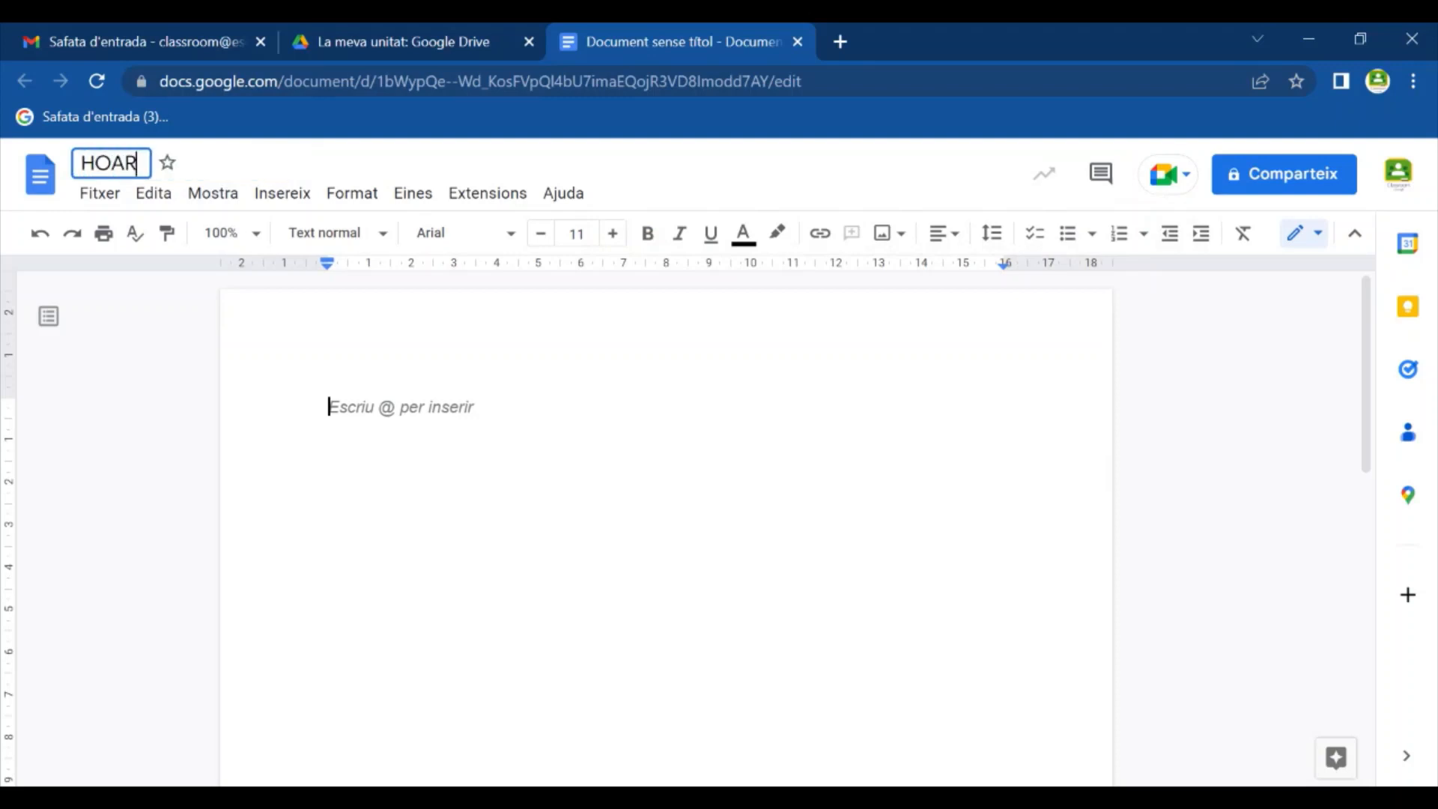
{"action": "type", "text": "AI"}
{"action": "key", "text": "BackSpace"}
{"action": "key", "text": "BackSpace"}
{"action": "key", "text": "BackSpace"}
{"action": "key", "text": "BackSpace"}
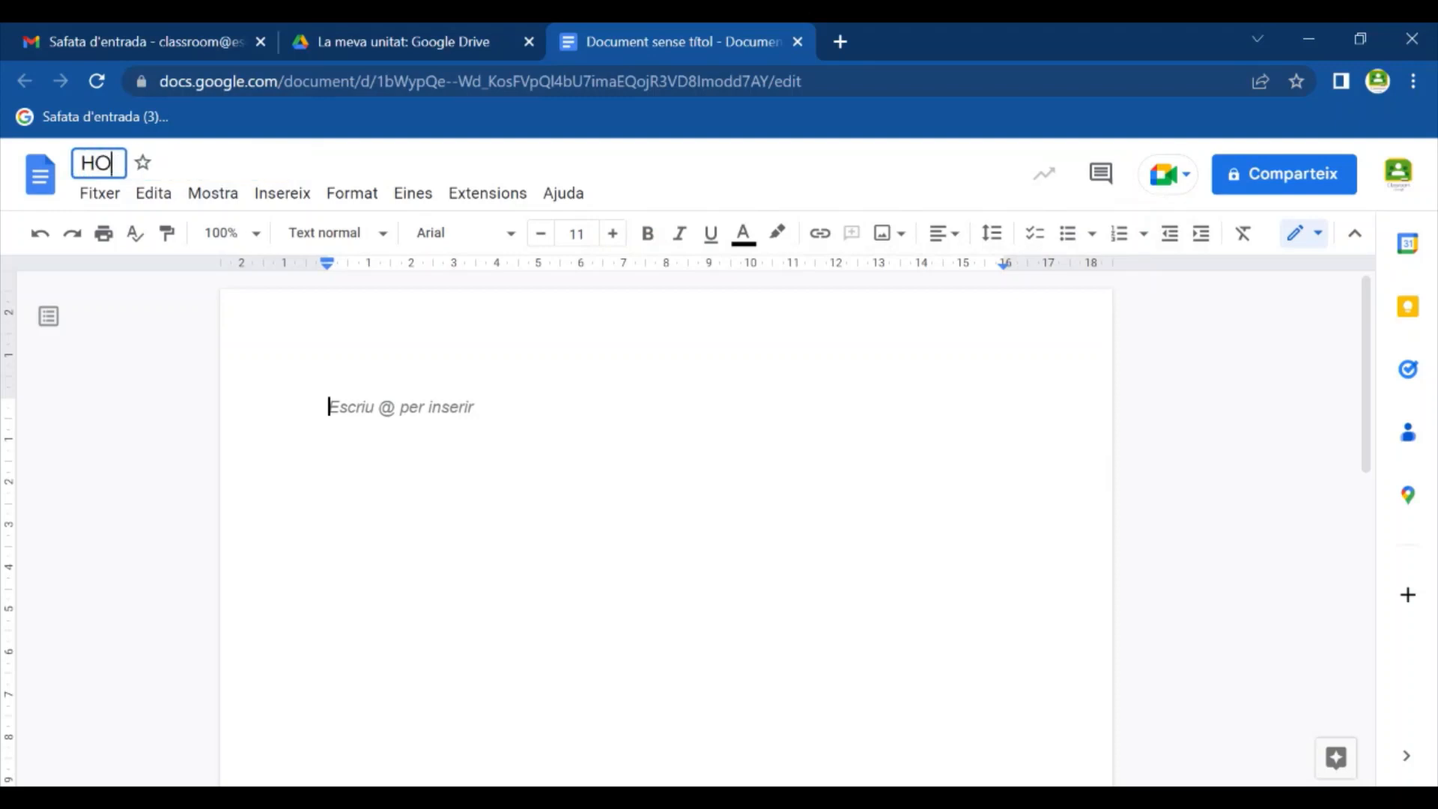
{"action": "type", "text": "RARI CLASSE"}
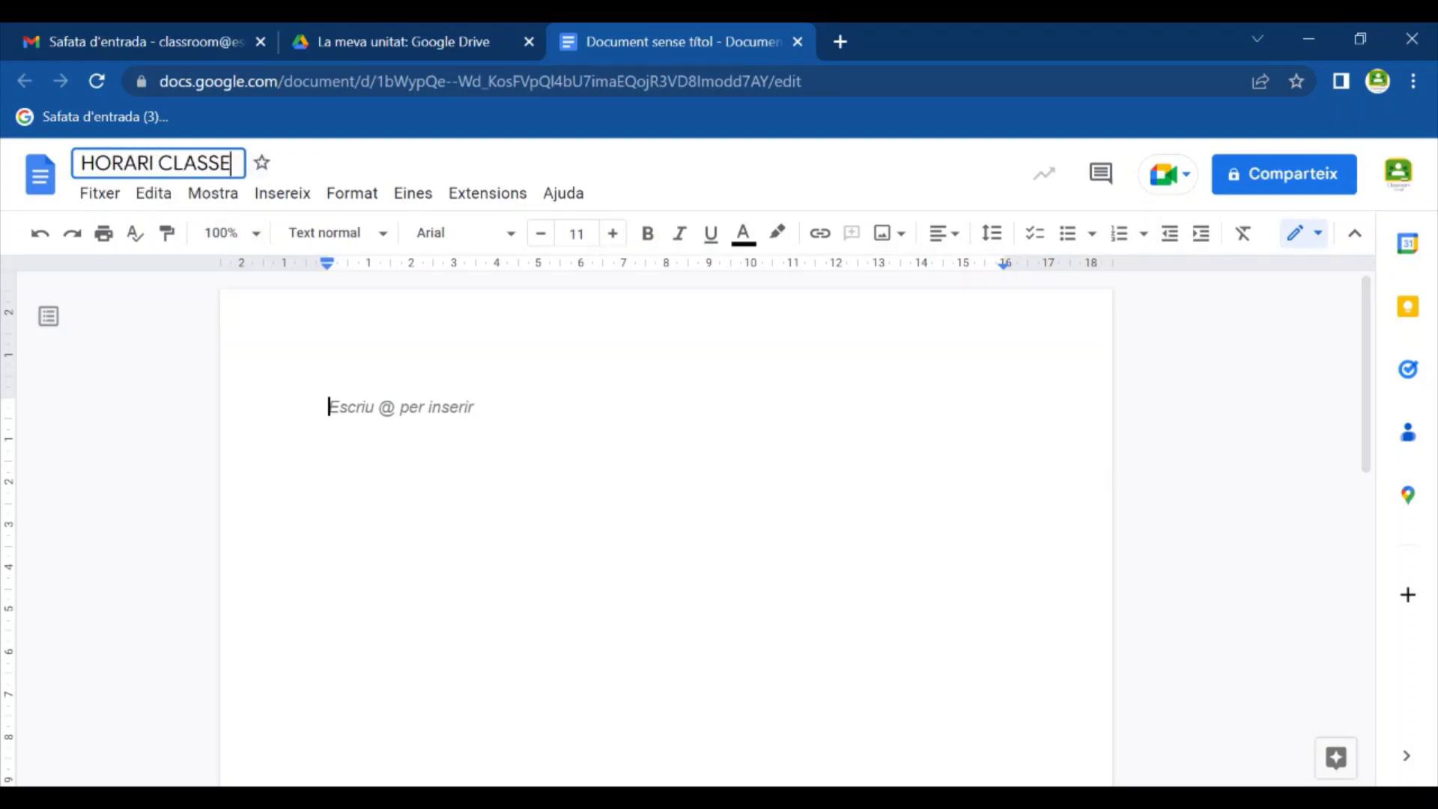
{"action": "key", "text": "Return"}
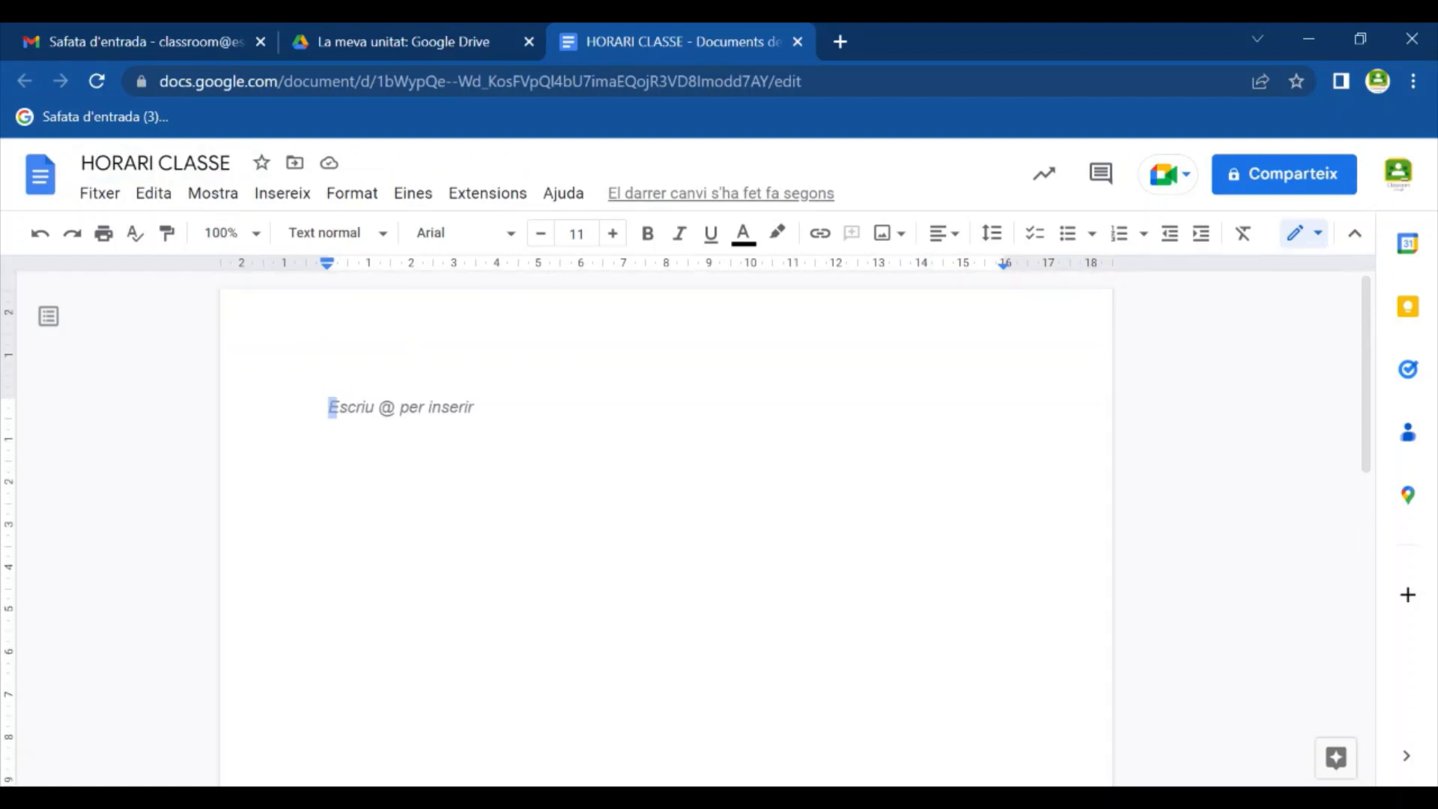
Step: Configure the page with horizontal orientation and 2 cm margins on all four sides
{"action": "left_click", "coordinate": [106, 203]}
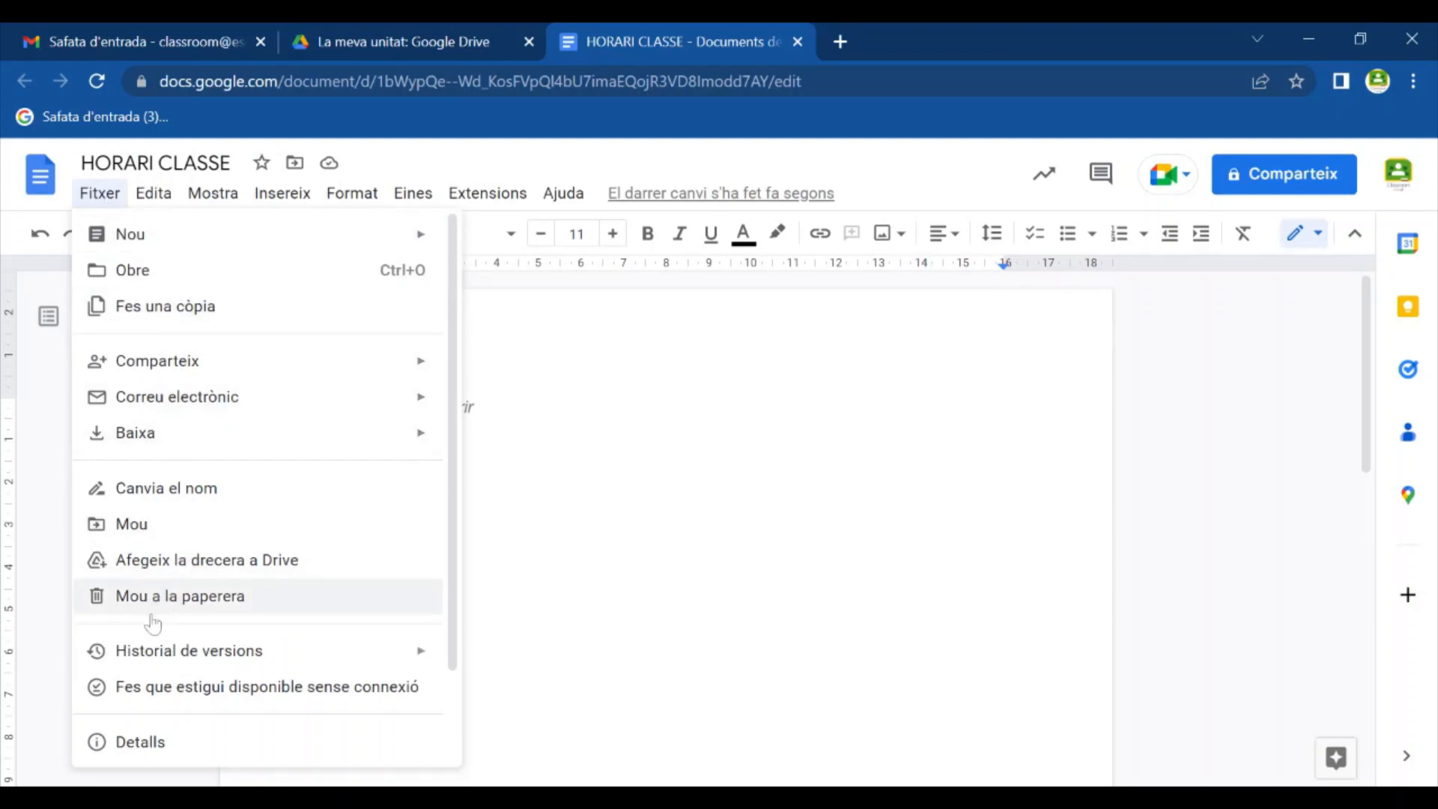
{"action": "scroll", "coordinate": [225, 596], "scroll_direction": "down", "scroll_amount": 2}
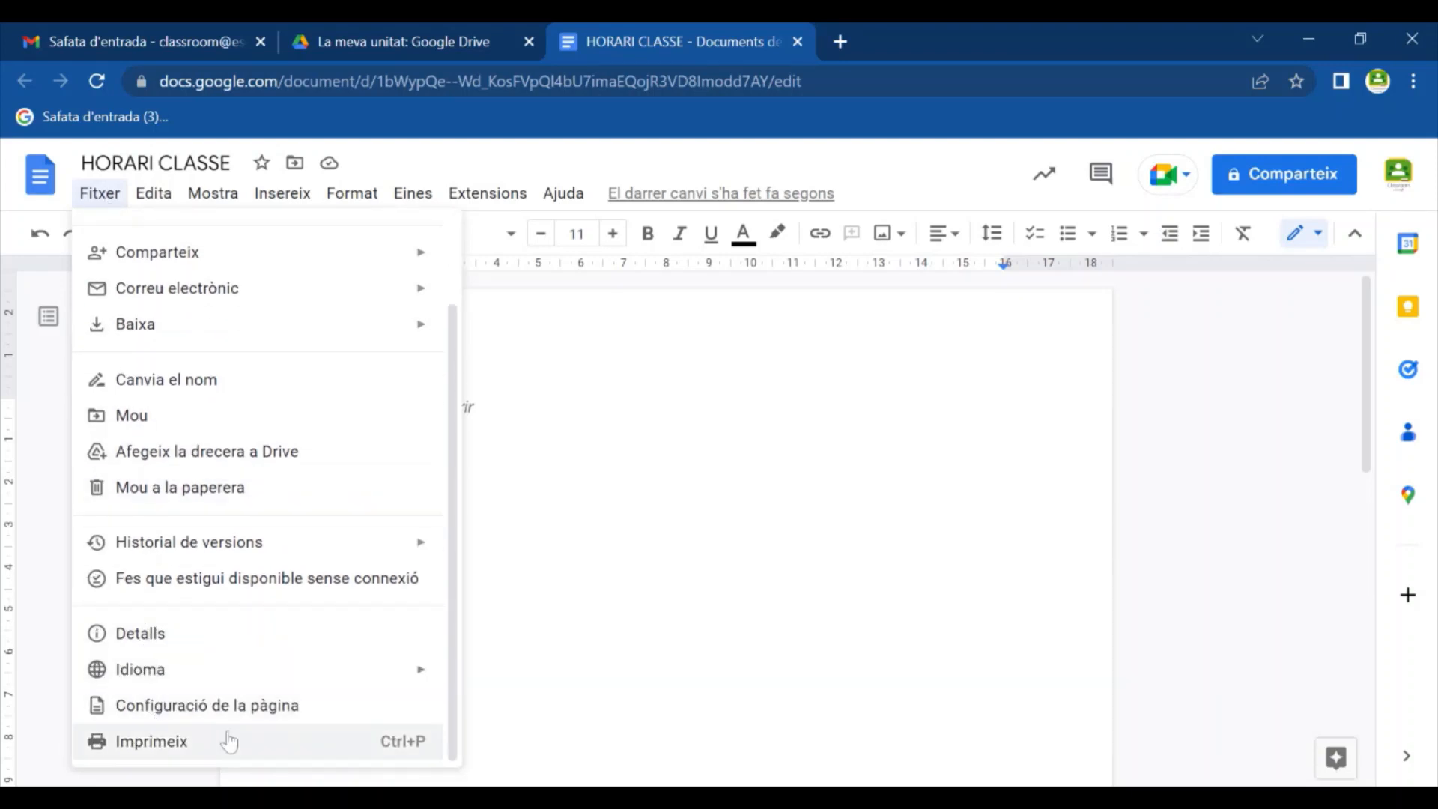
{"action": "left_click", "coordinate": [244, 709]}
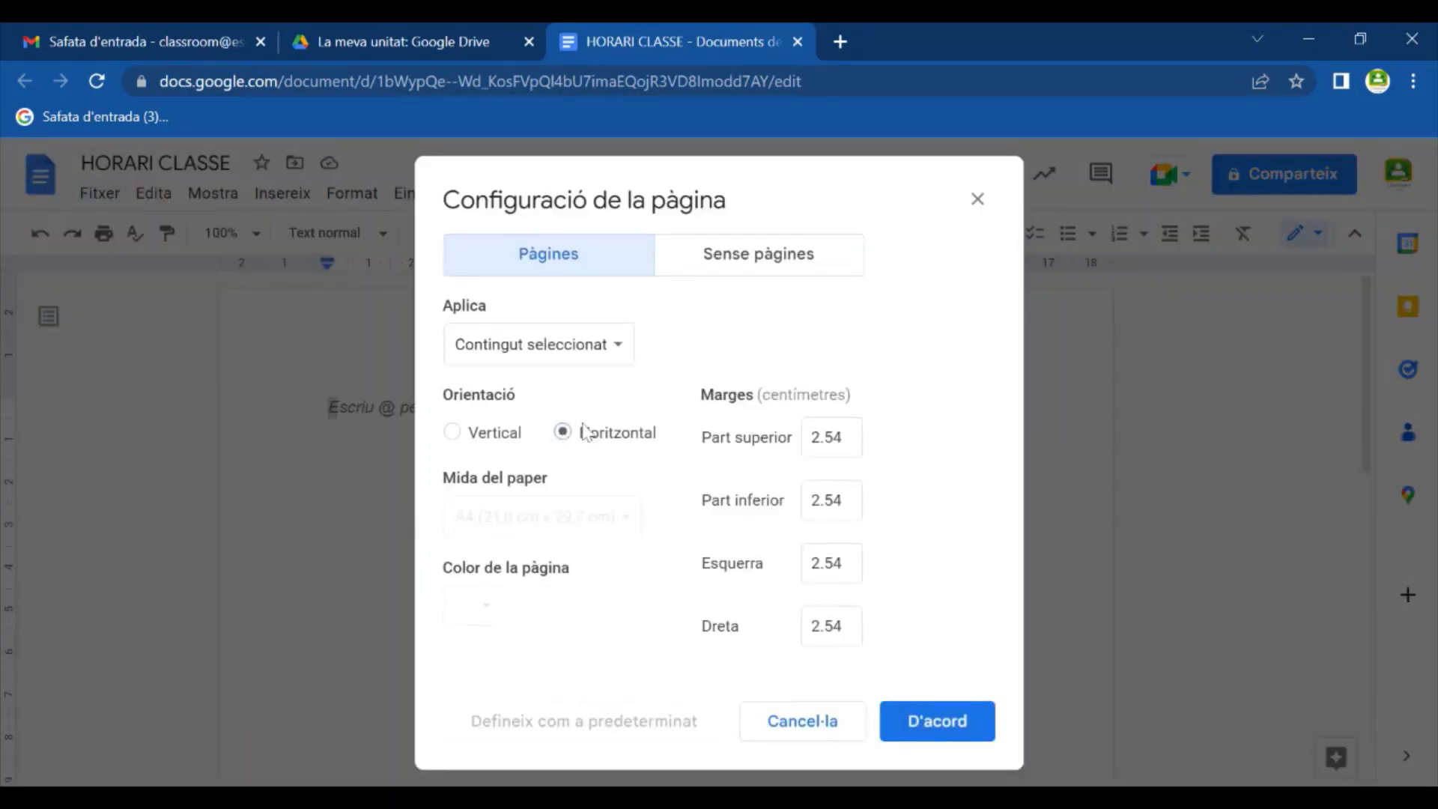
{"action": "left_click_drag", "start_coordinate": [839, 437], "coordinate": [791, 438]}
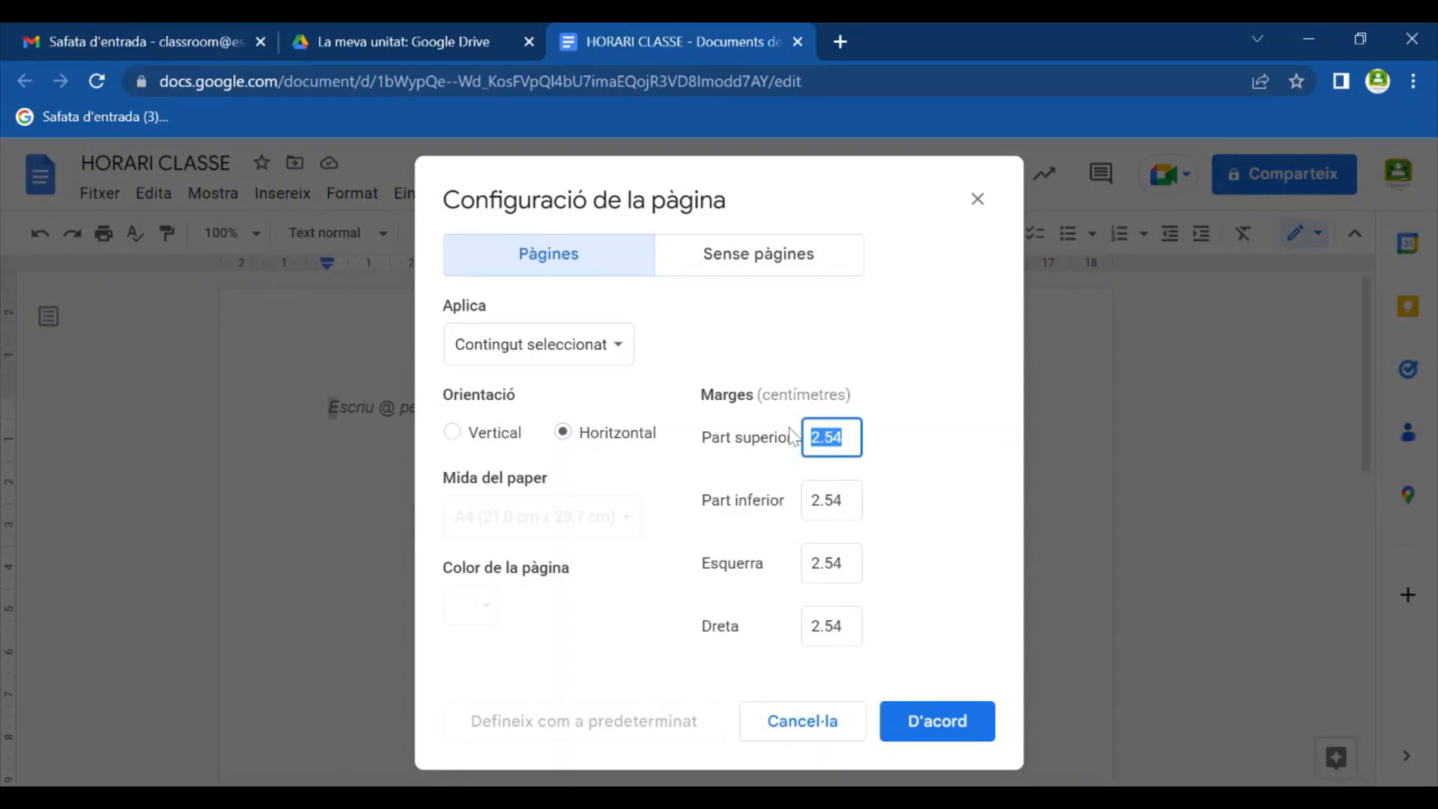
{"action": "type", "text": "2"}
{"action": "left_click_drag", "start_coordinate": [839, 500], "coordinate": [790, 511]}
{"action": "type", "text": "2"}
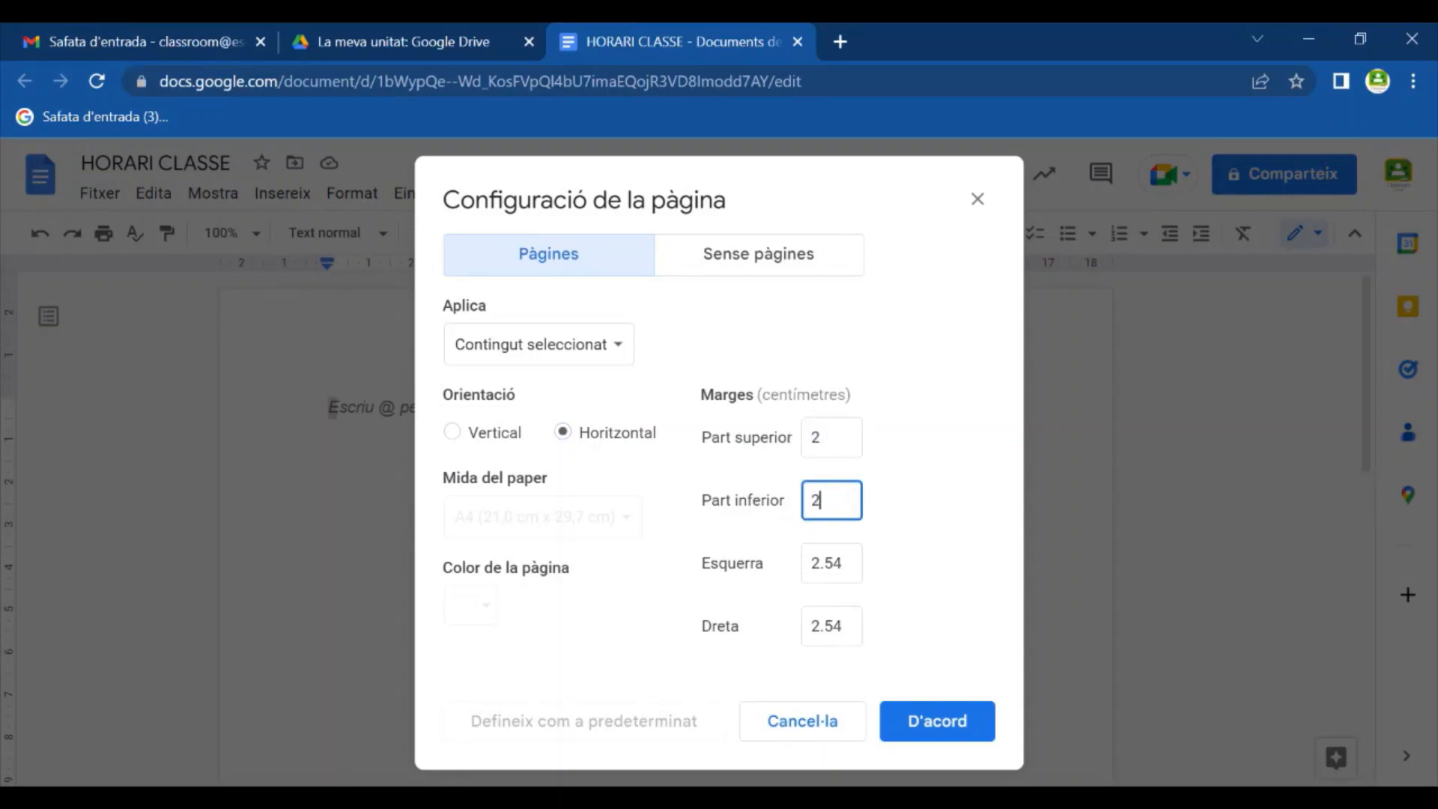
{"action": "key", "text": "Tab"}
{"action": "type", "text": "2"}
{"action": "left_click_drag", "start_coordinate": [839, 626], "coordinate": [793, 645]}
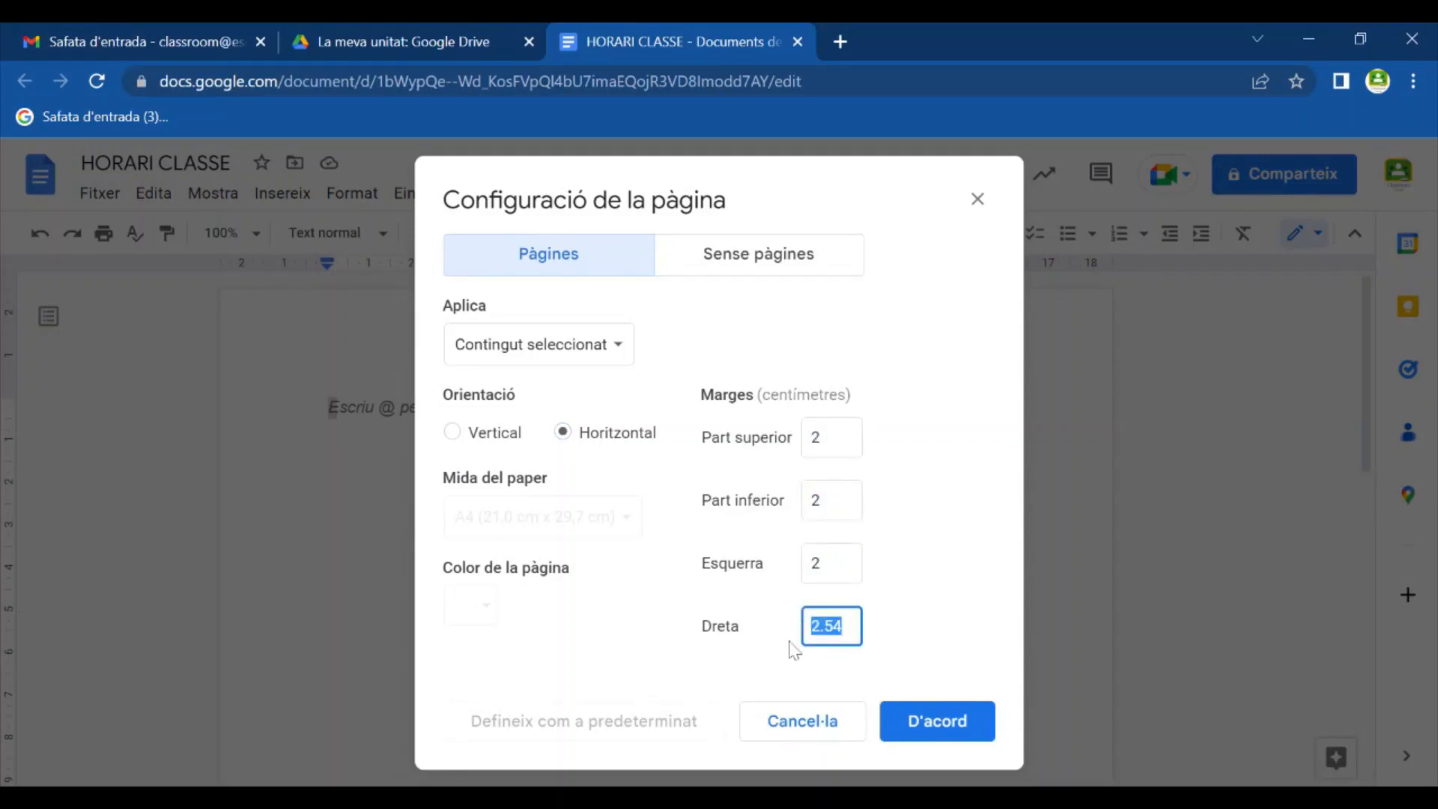
{"action": "type", "text": "2"}
{"action": "left_click", "coordinate": [941, 724]}
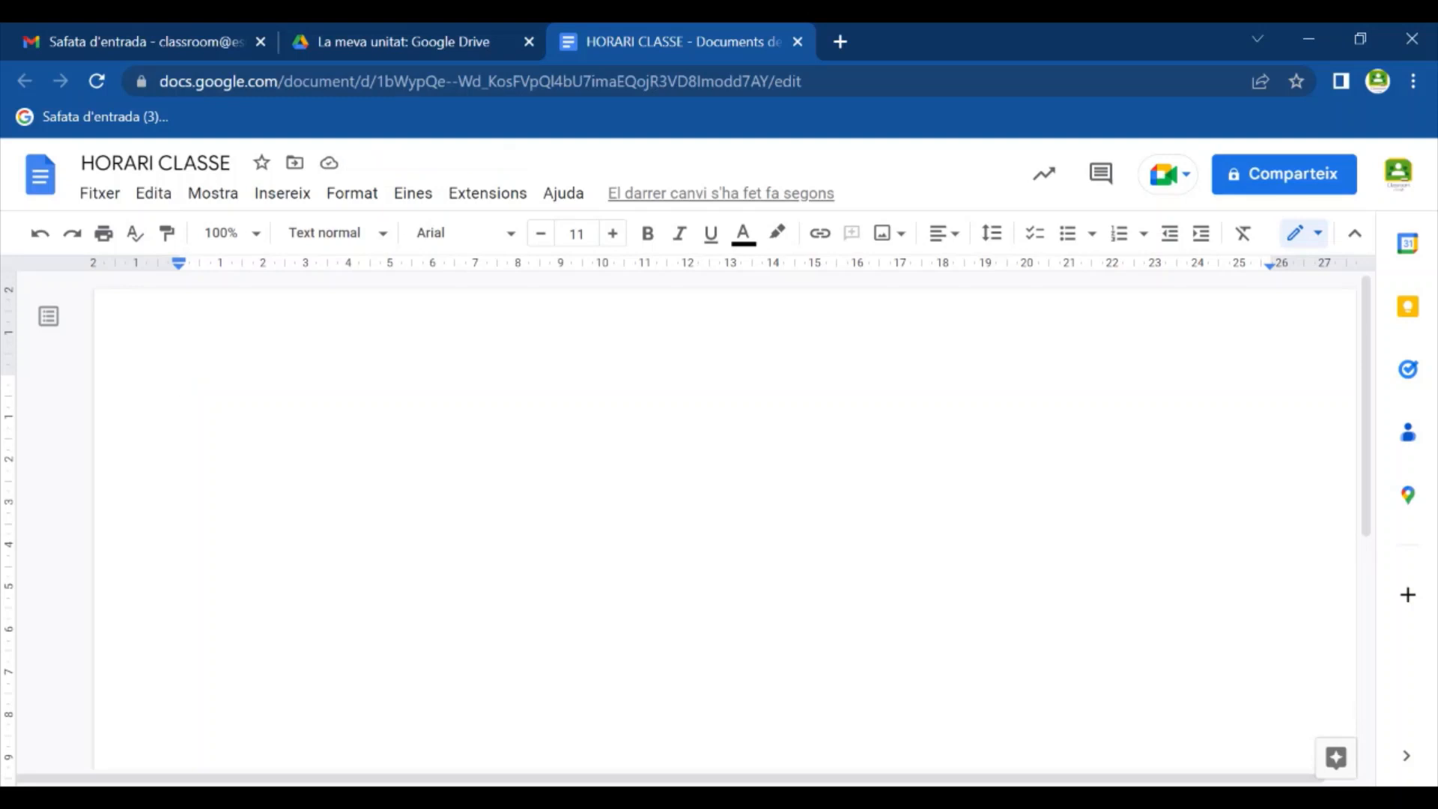
Step: Write the heading HORARI DE CLASSE on the first line of the document
{"action": "type", "text": "HORA"}
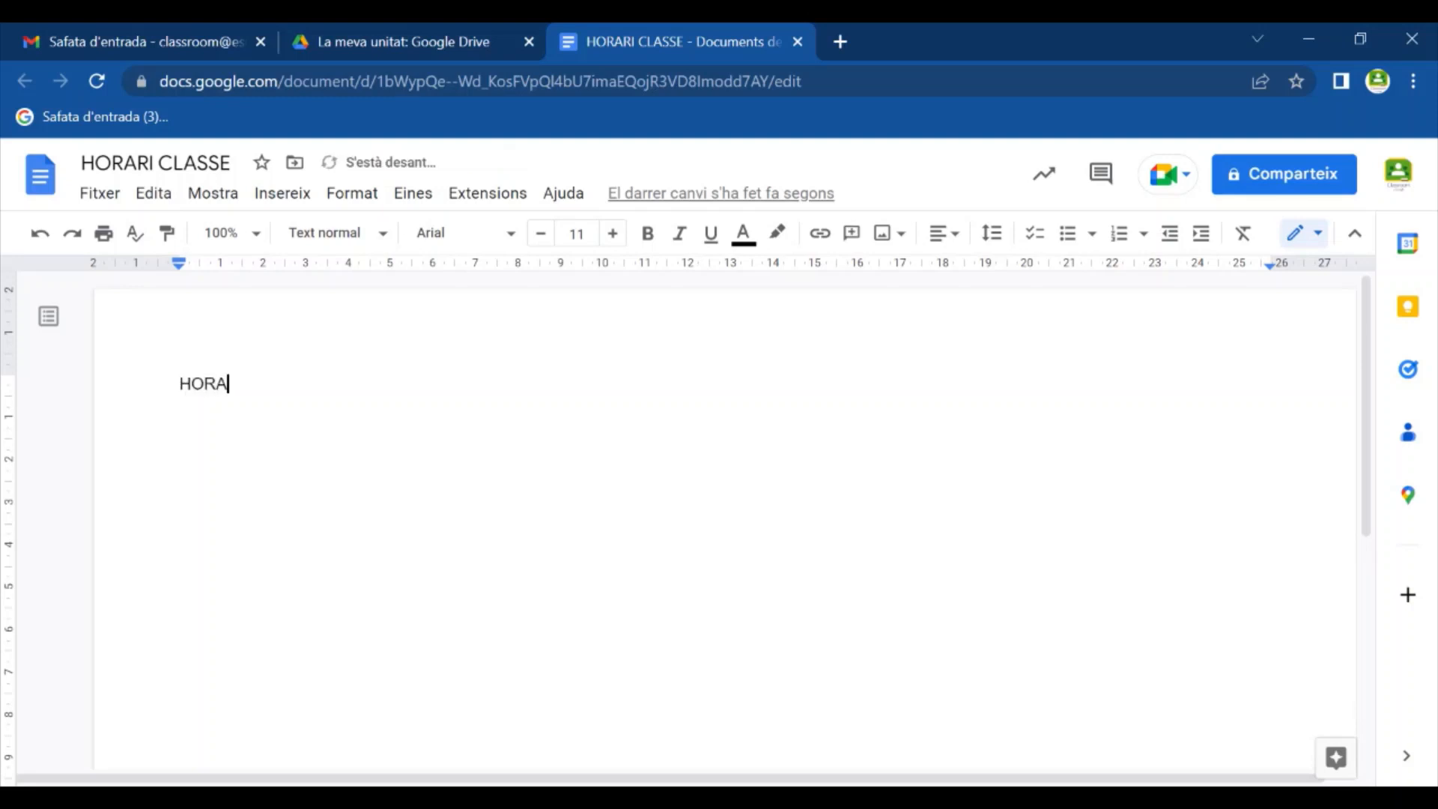
{"action": "type", "text": "IRO DE"}
{"action": "key", "text": "BackSpace"}
{"action": "key", "text": "BackSpace"}
{"action": "key", "text": "BackSpace"}
{"action": "key", "text": "BackSpace"}
{"action": "type", "text": "I DE CLASSE"}
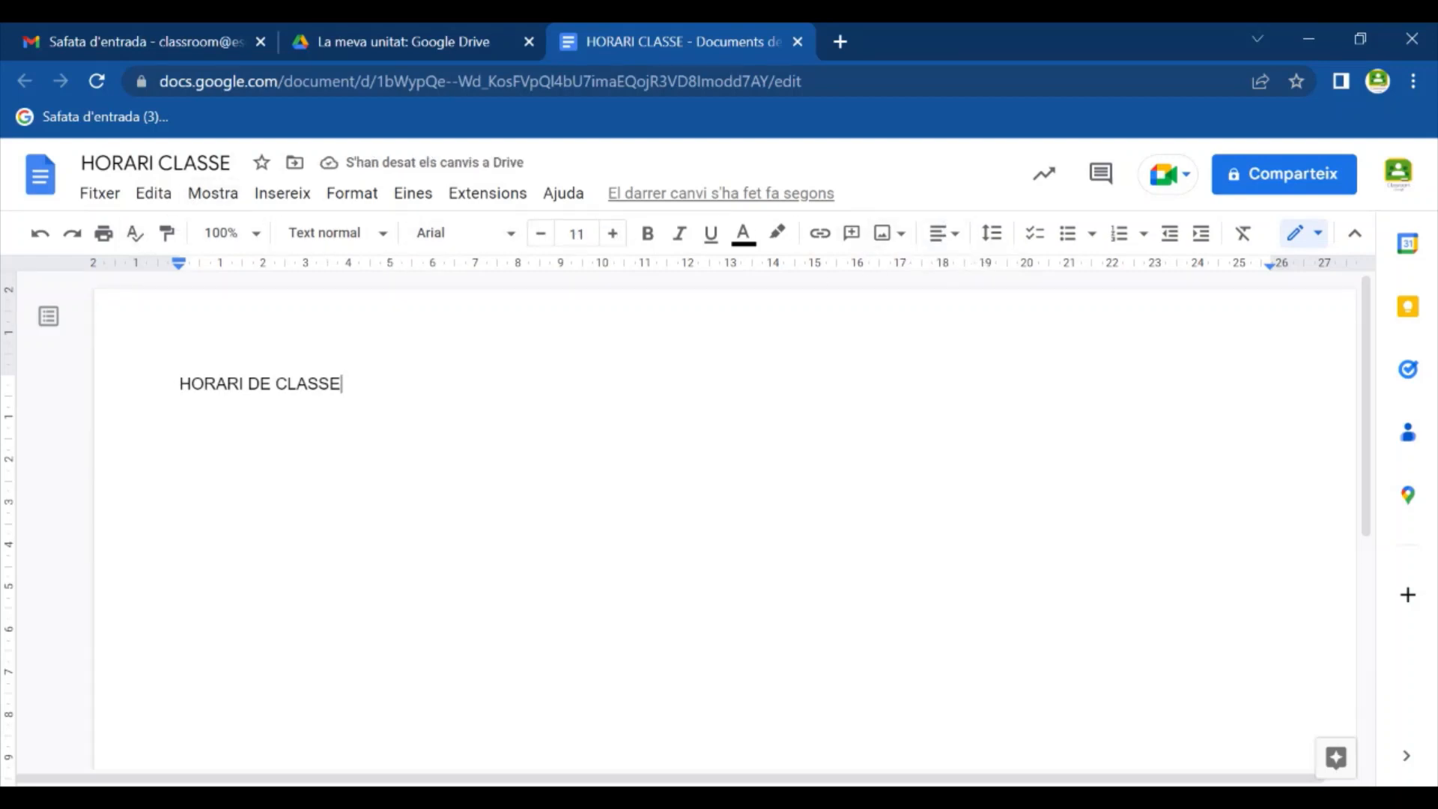
Step: Try the fonts Amatic SC, Comic Sans MS and Lexend on the HORARI DE CLASSE heading
{"action": "left_click_drag", "start_coordinate": [180, 383], "coordinate": [349, 384]}
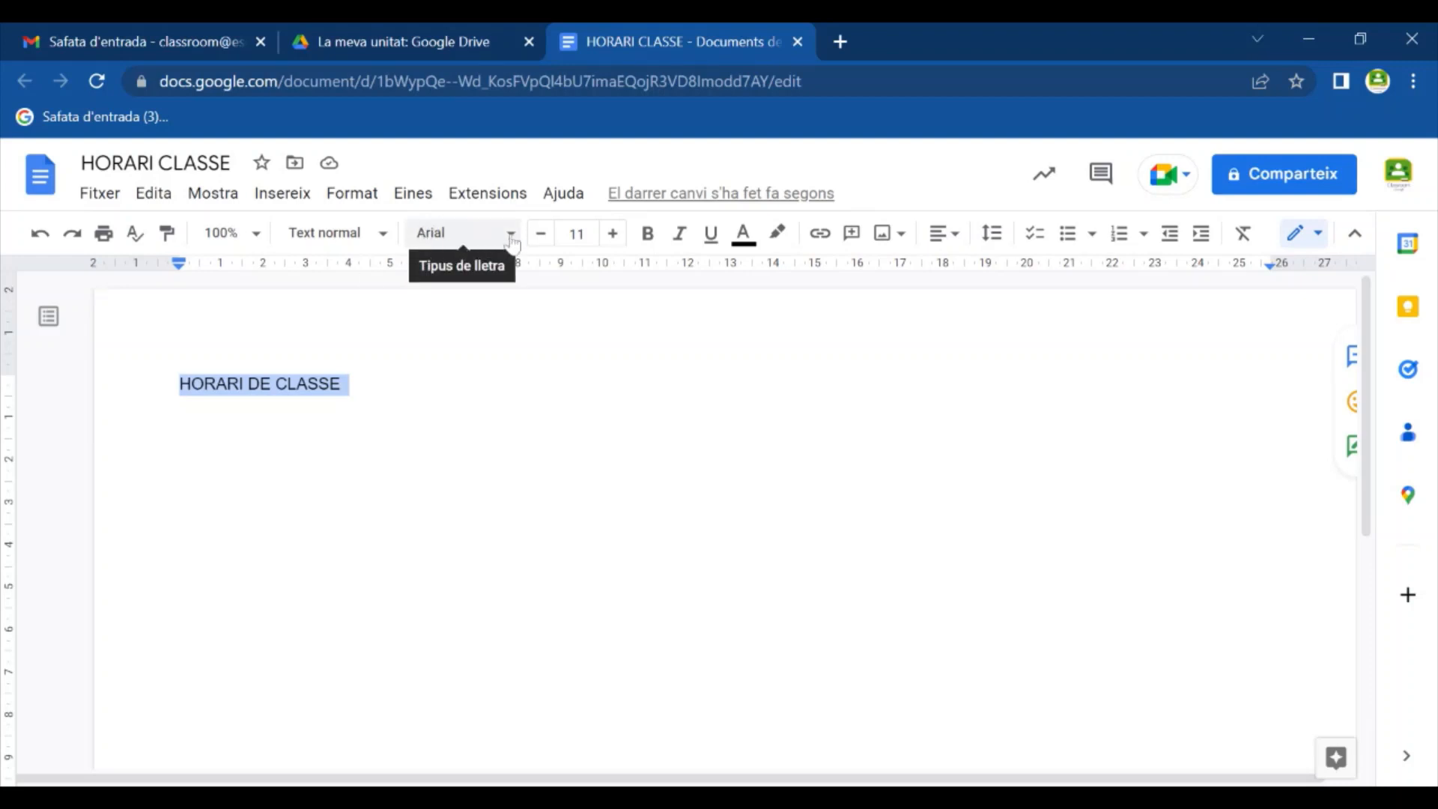
{"action": "left_click", "coordinate": [486, 238]}
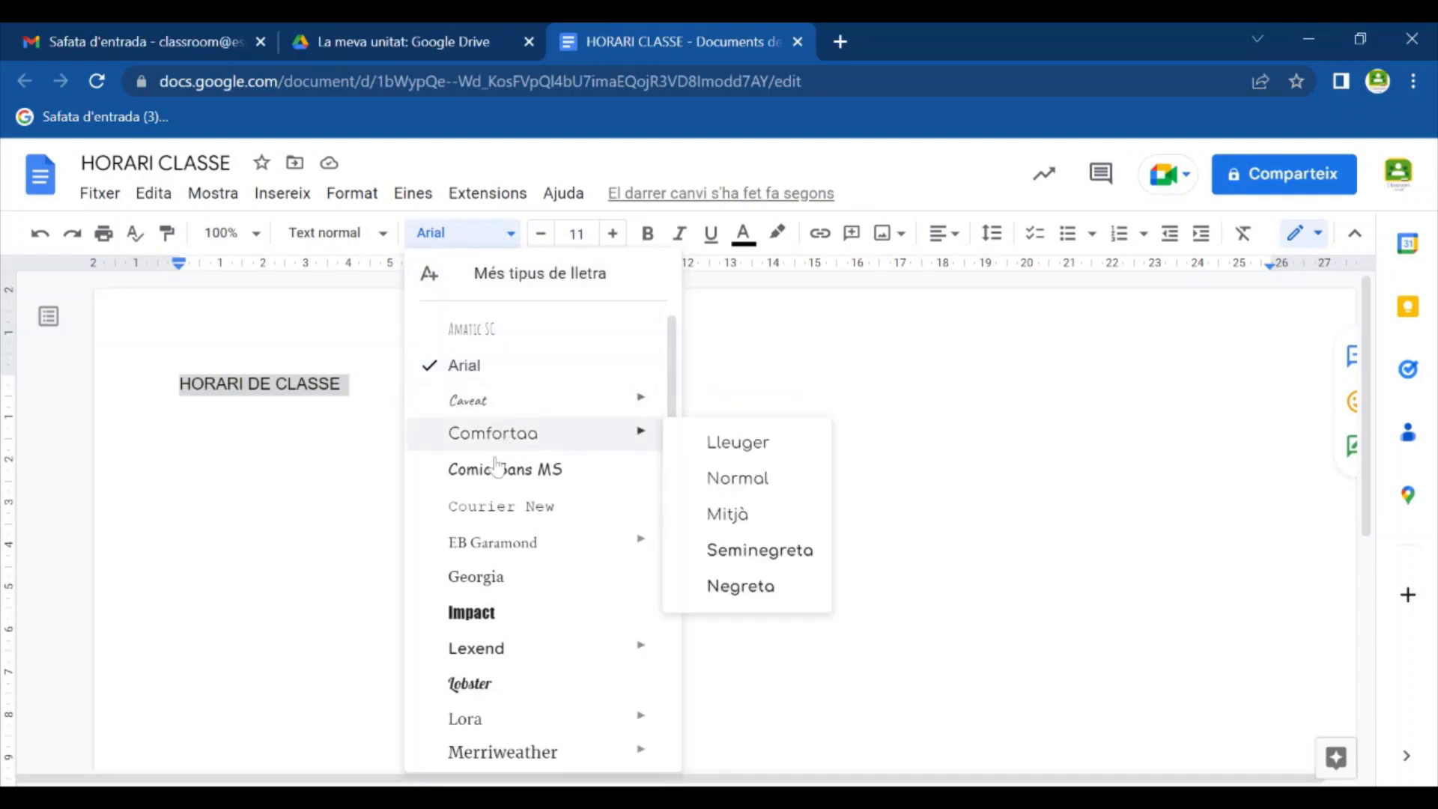
{"action": "left_click", "coordinate": [514, 334]}
{"action": "left_click", "coordinate": [509, 233]}
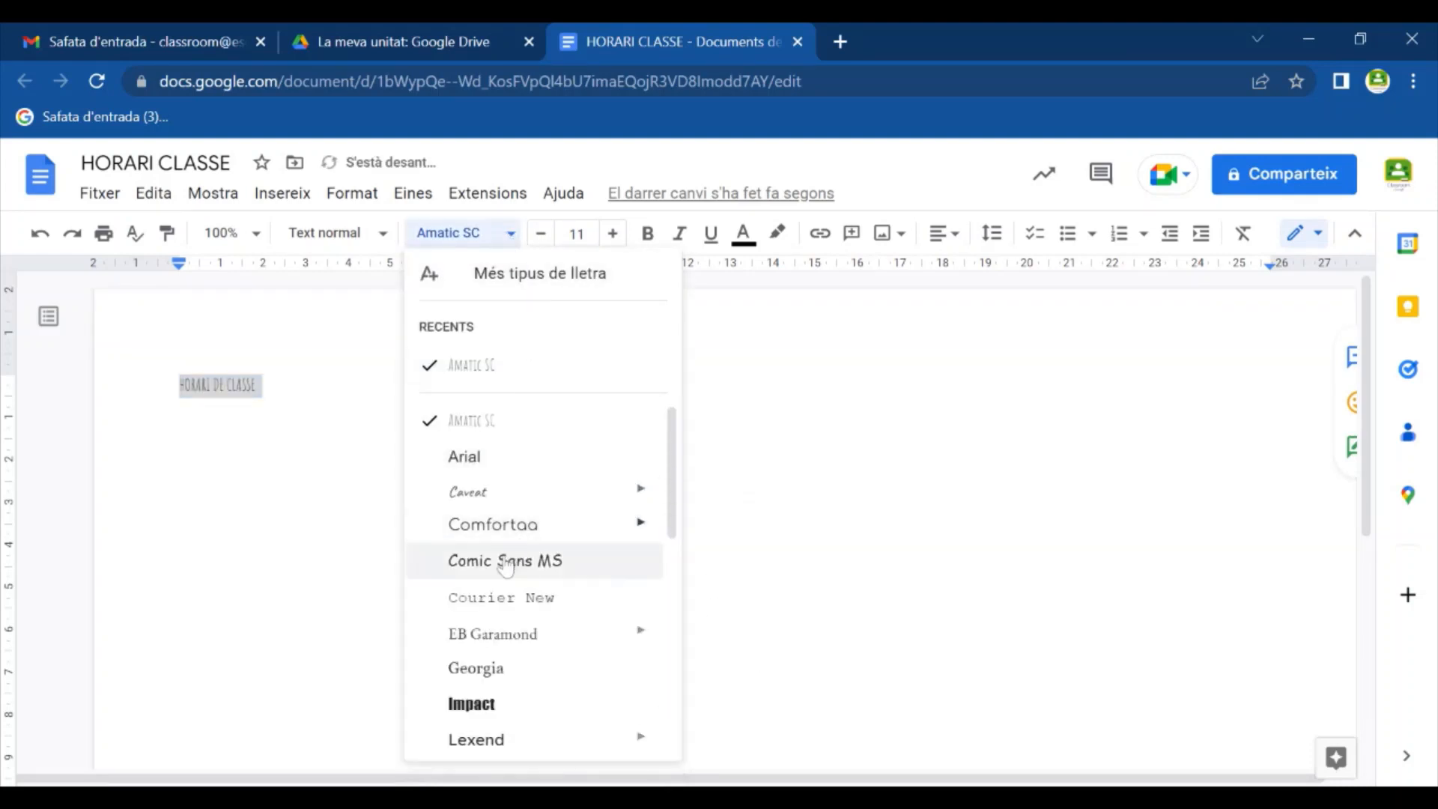
{"action": "left_click", "coordinate": [502, 560]}
{"action": "left_click", "coordinate": [509, 238]}
{"action": "scroll", "coordinate": [505, 483], "scroll_direction": "down", "scroll_amount": 5}
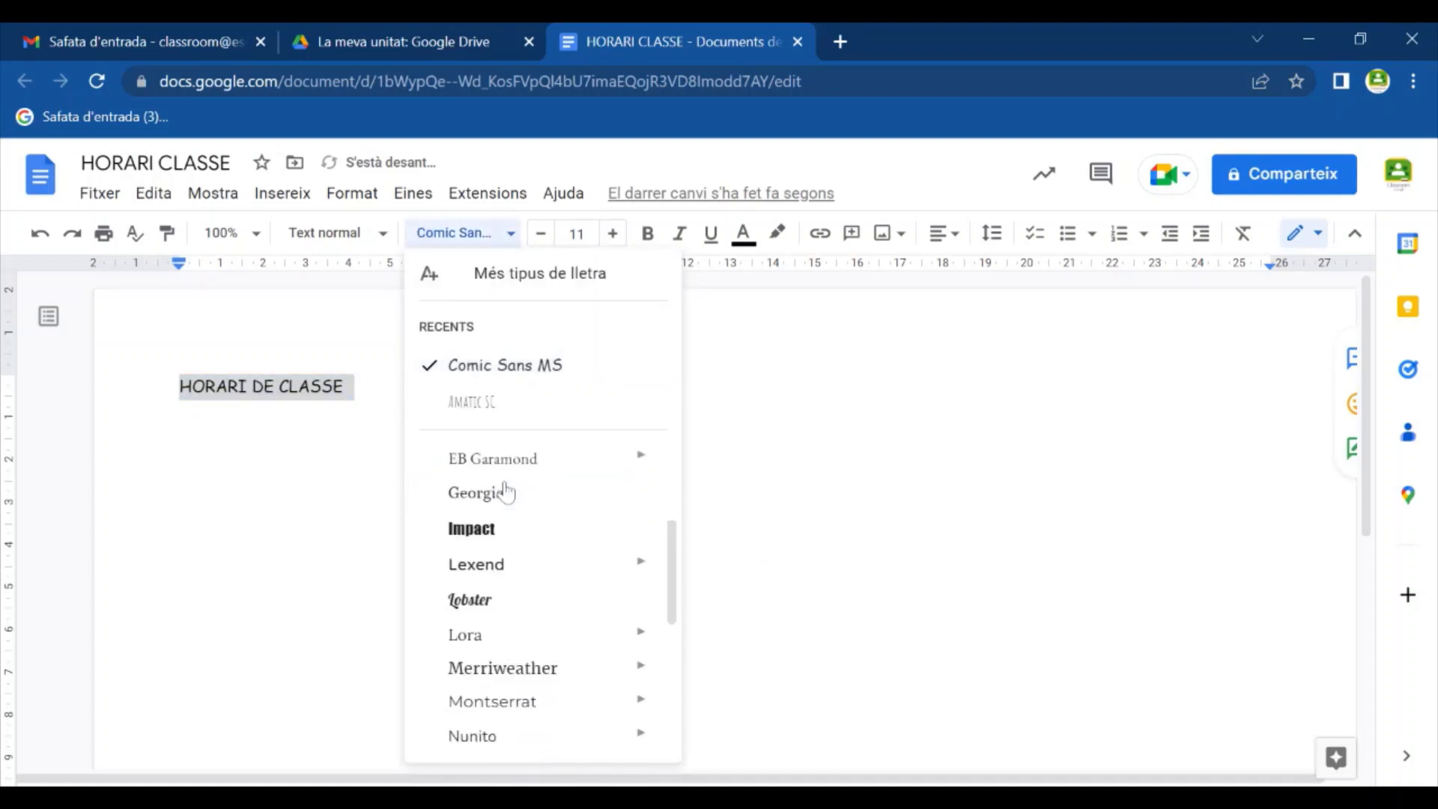
{"action": "left_click", "coordinate": [511, 465]}
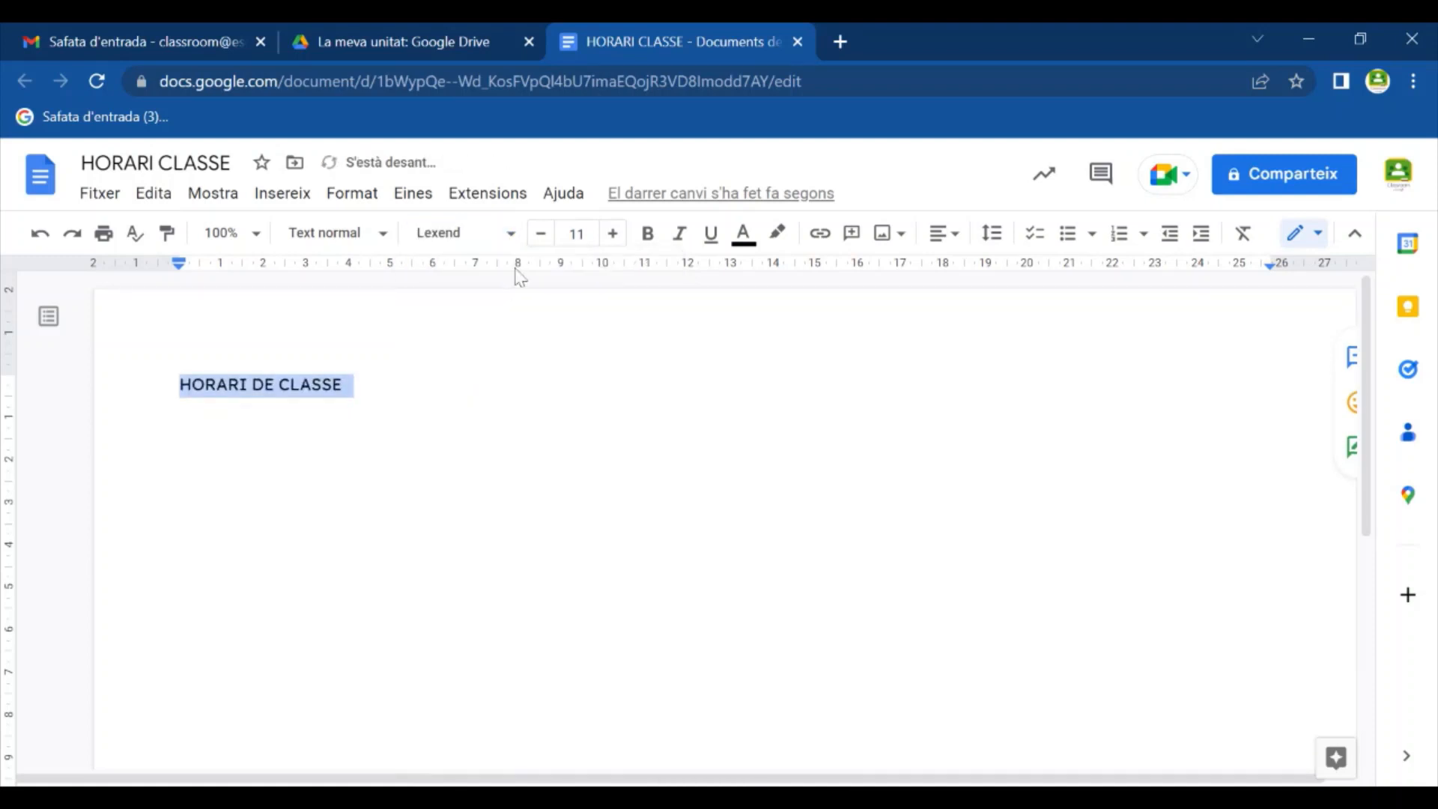
Step: Browse the additional fonts, add Poppins to the personal font list and apply it to the heading
{"action": "left_click", "coordinate": [511, 233]}
{"action": "scroll", "coordinate": [498, 525], "scroll_direction": "down", "scroll_amount": 3}
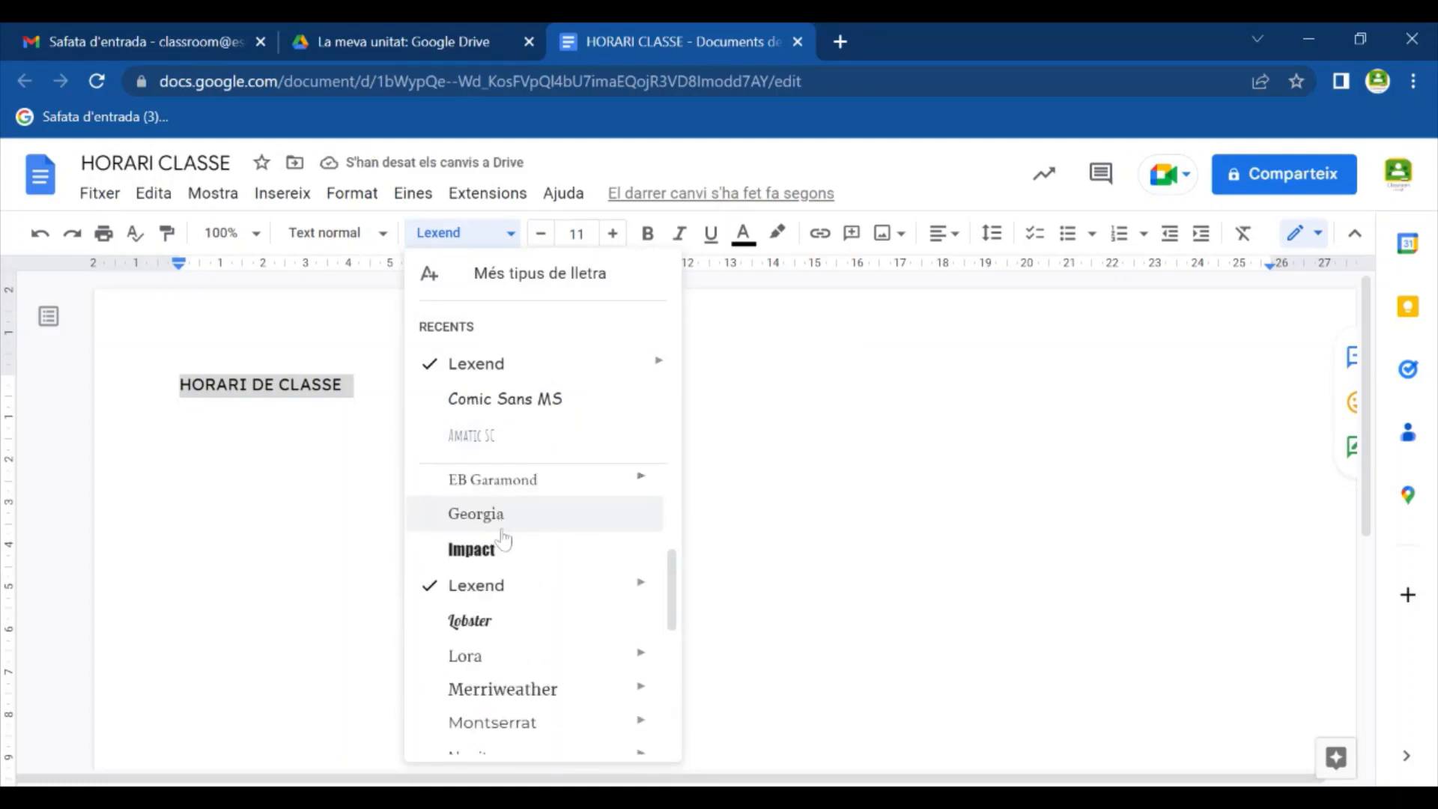
{"action": "scroll", "coordinate": [503, 540], "scroll_direction": "down", "scroll_amount": 5}
{"action": "scroll", "coordinate": [503, 539], "scroll_direction": "up", "scroll_amount": 7}
{"action": "mouse_move", "coordinate": [503, 538]}
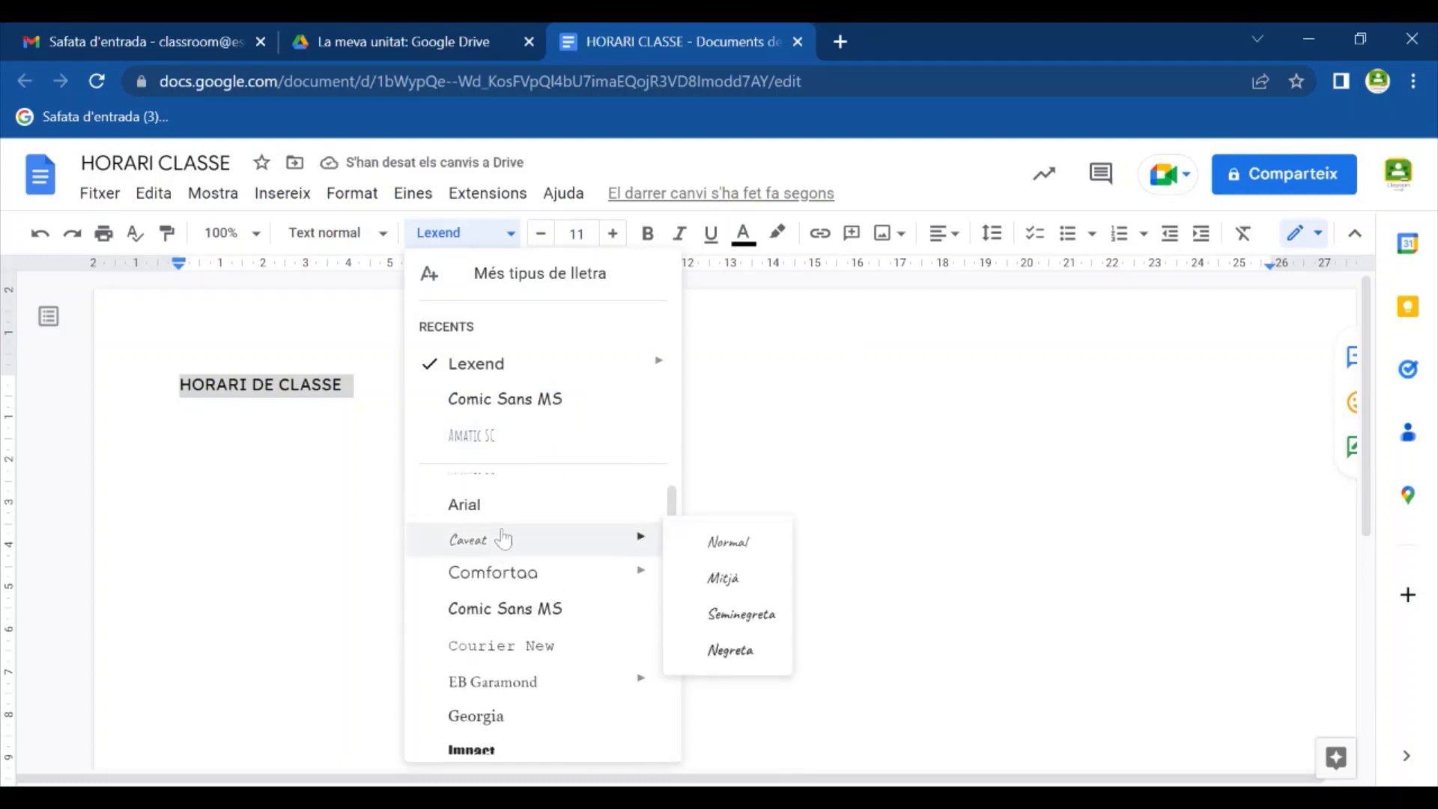
{"action": "scroll", "coordinate": [503, 538], "scroll_direction": "up", "scroll_amount": 1}
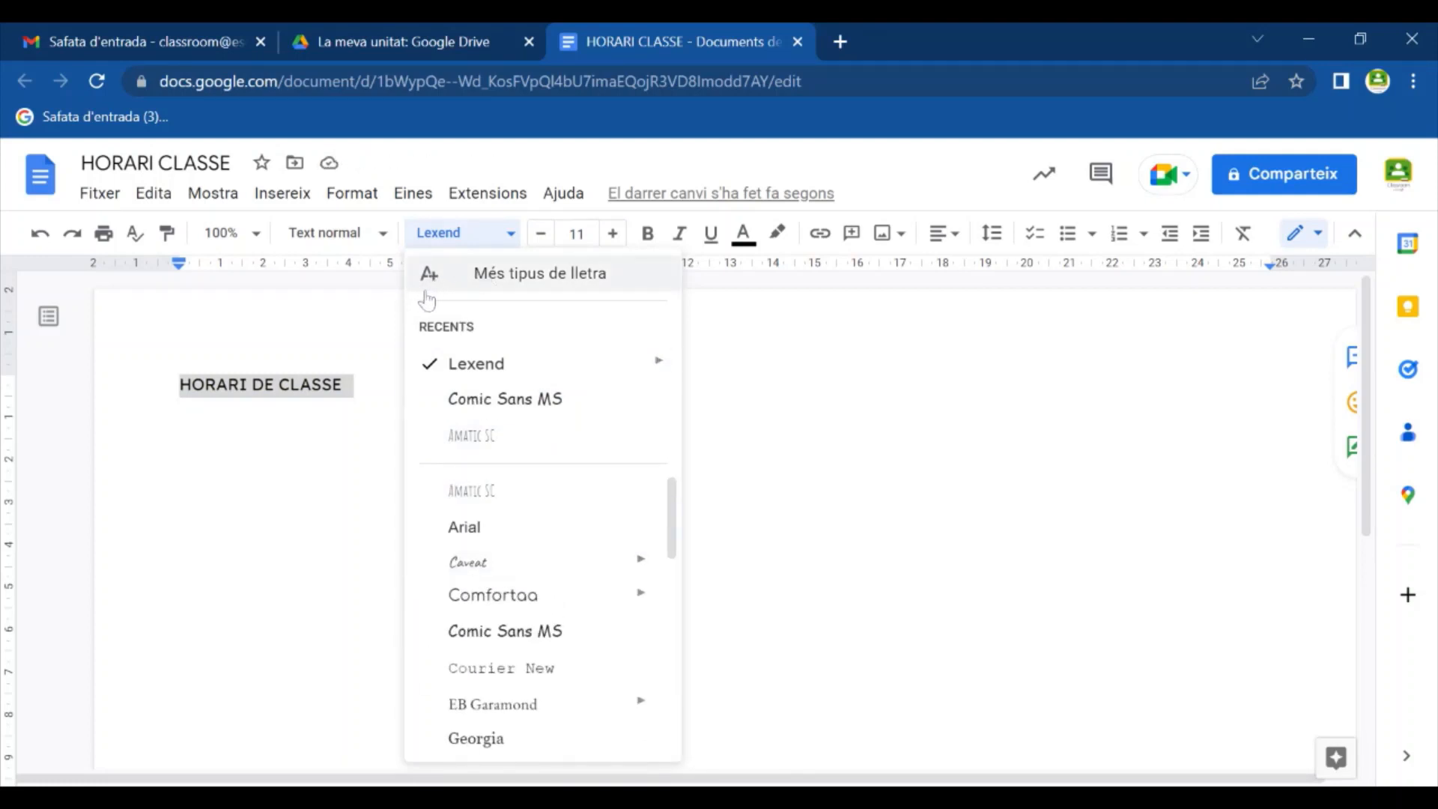
{"action": "left_click", "coordinate": [535, 291]}
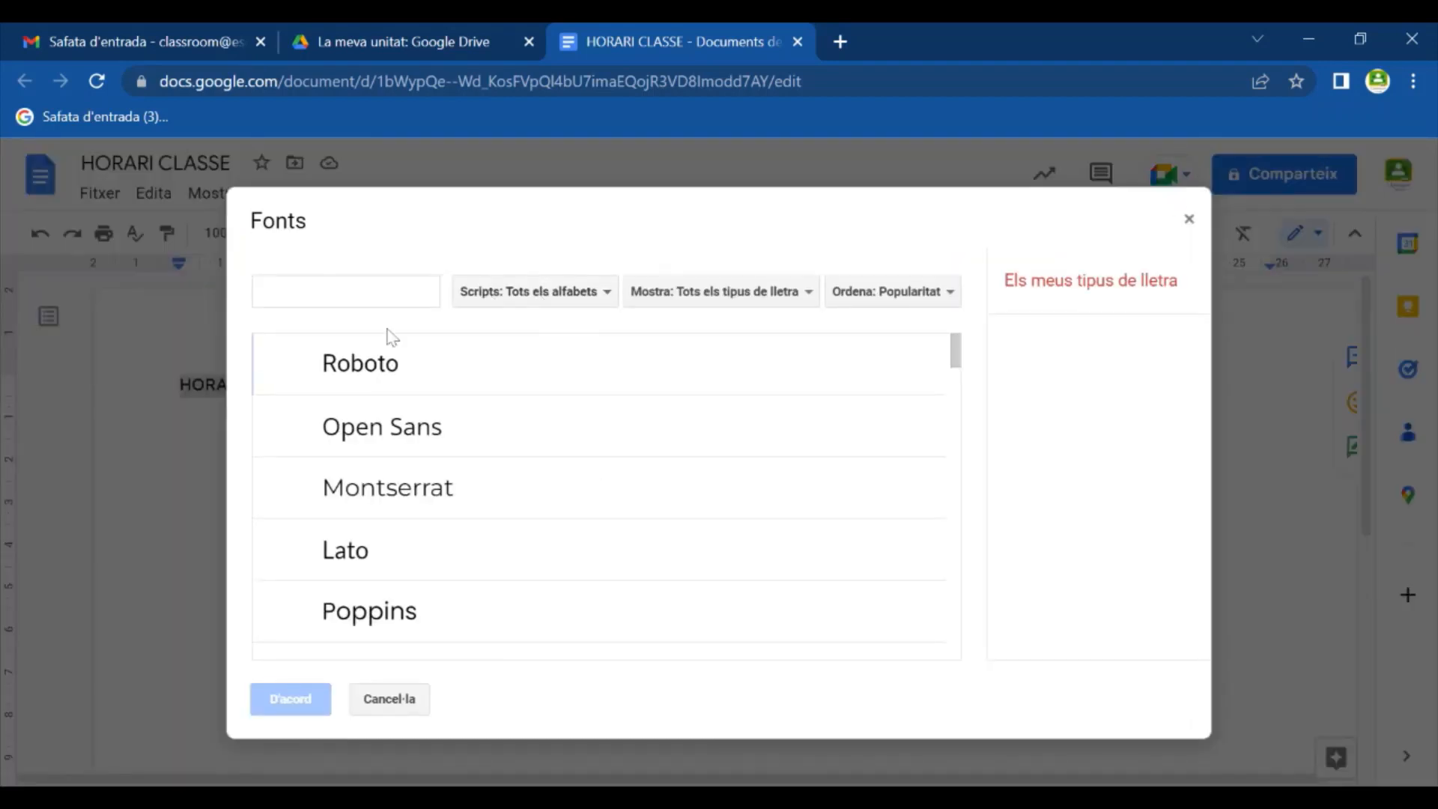
{"action": "scroll", "coordinate": [584, 468], "scroll_direction": "down", "scroll_amount": 2}
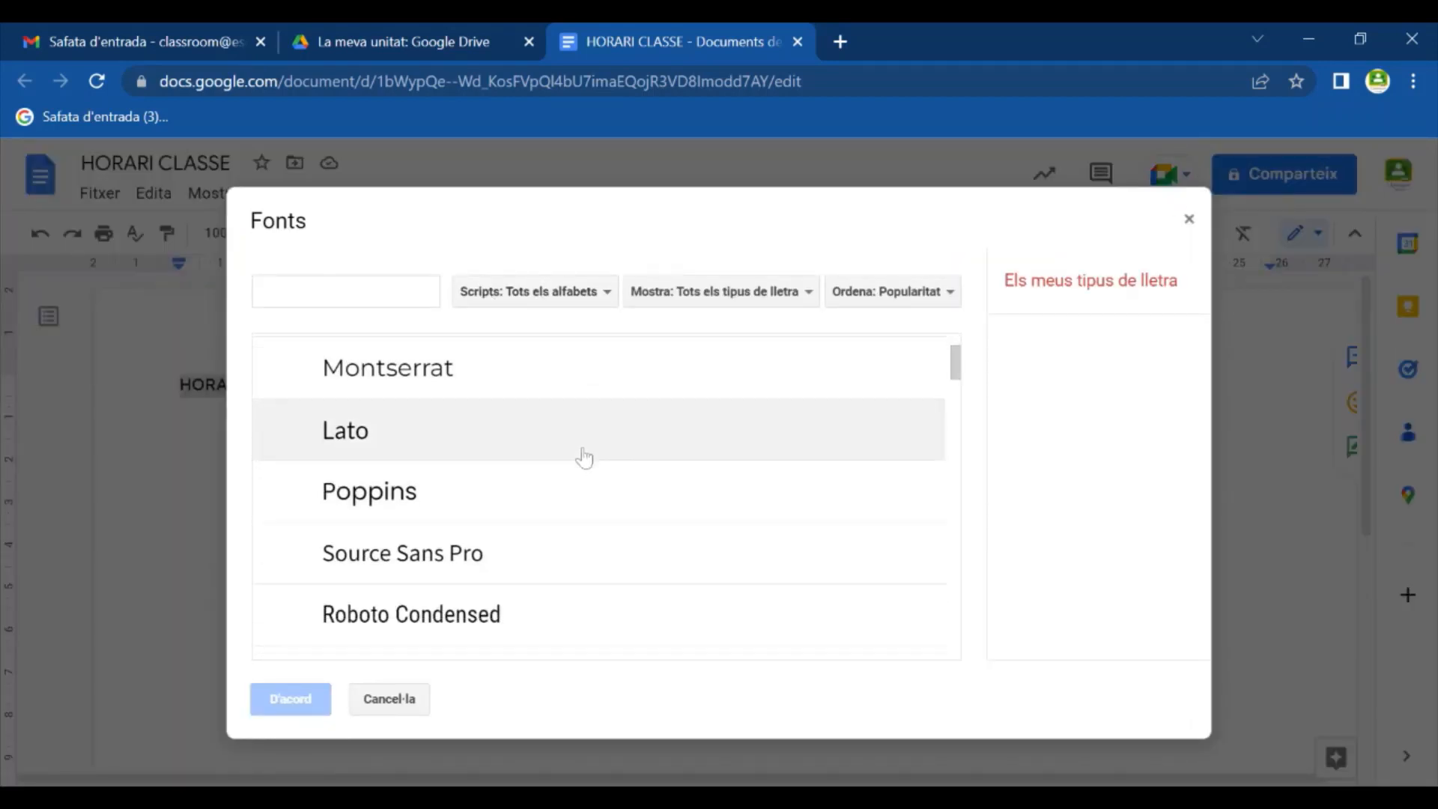
{"action": "scroll", "coordinate": [585, 458], "scroll_direction": "down", "scroll_amount": 15}
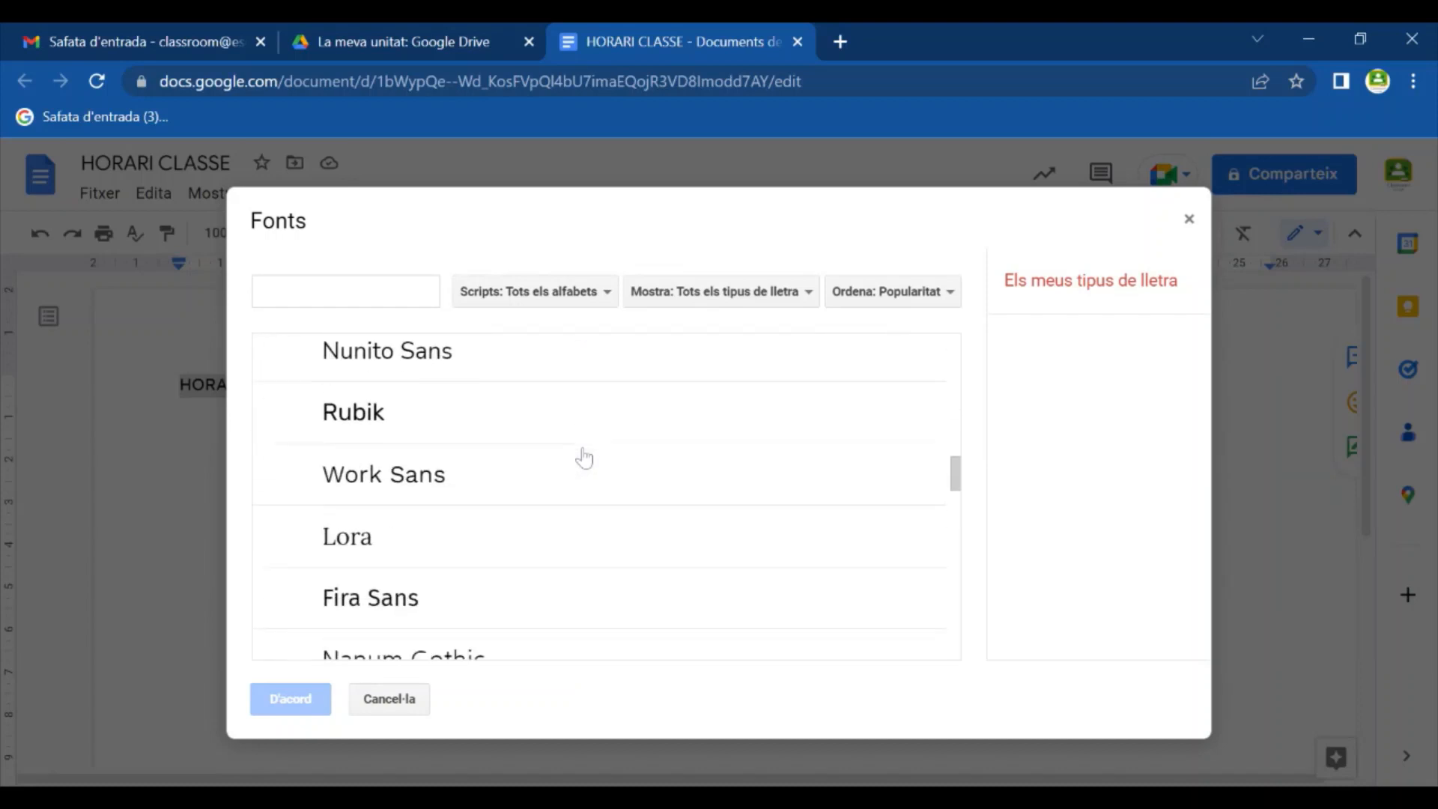
{"action": "scroll", "coordinate": [584, 458], "scroll_direction": "down", "scroll_amount": 7}
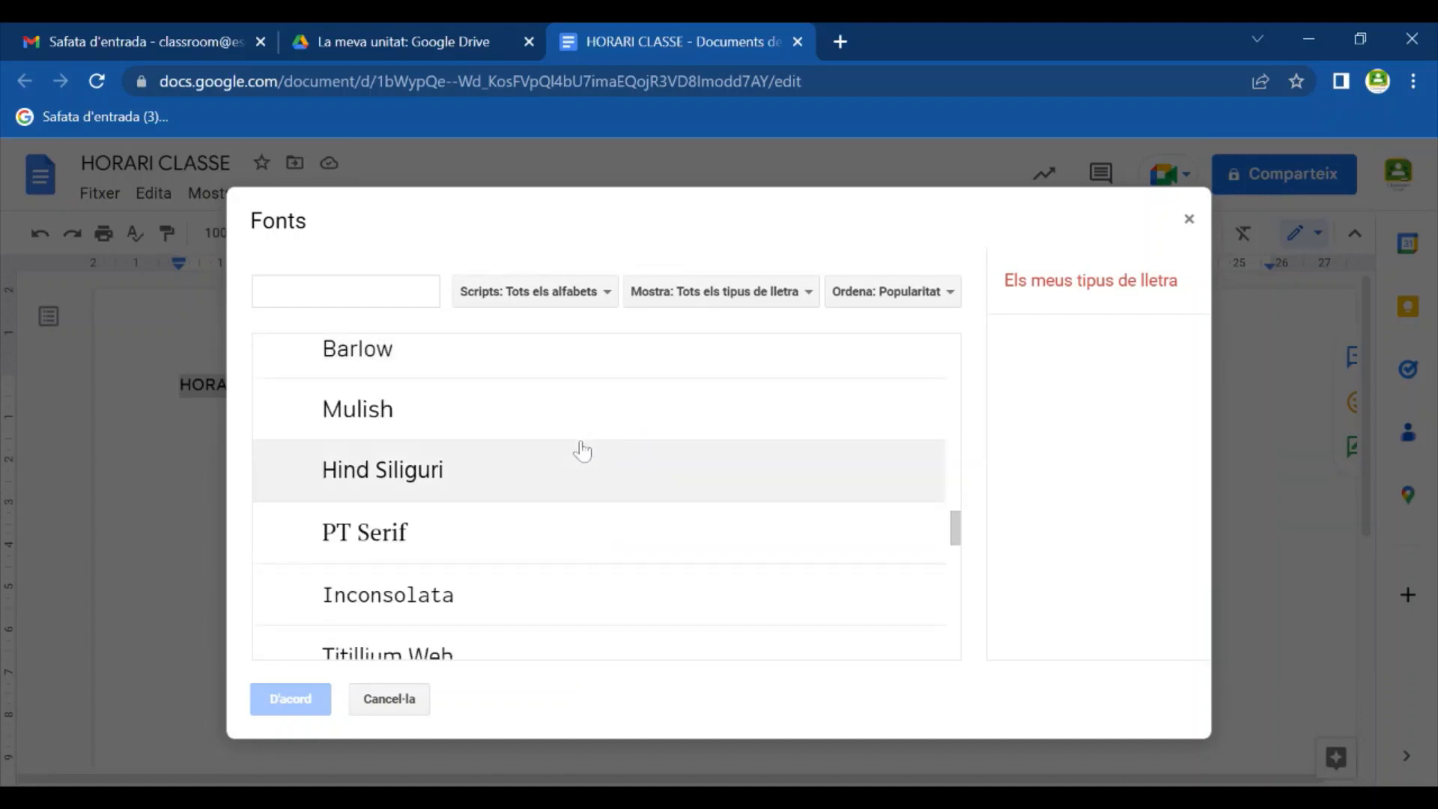
{"action": "scroll", "coordinate": [583, 451], "scroll_direction": "down", "scroll_amount": 7}
{"action": "scroll", "coordinate": [582, 451], "scroll_direction": "up", "scroll_amount": 10}
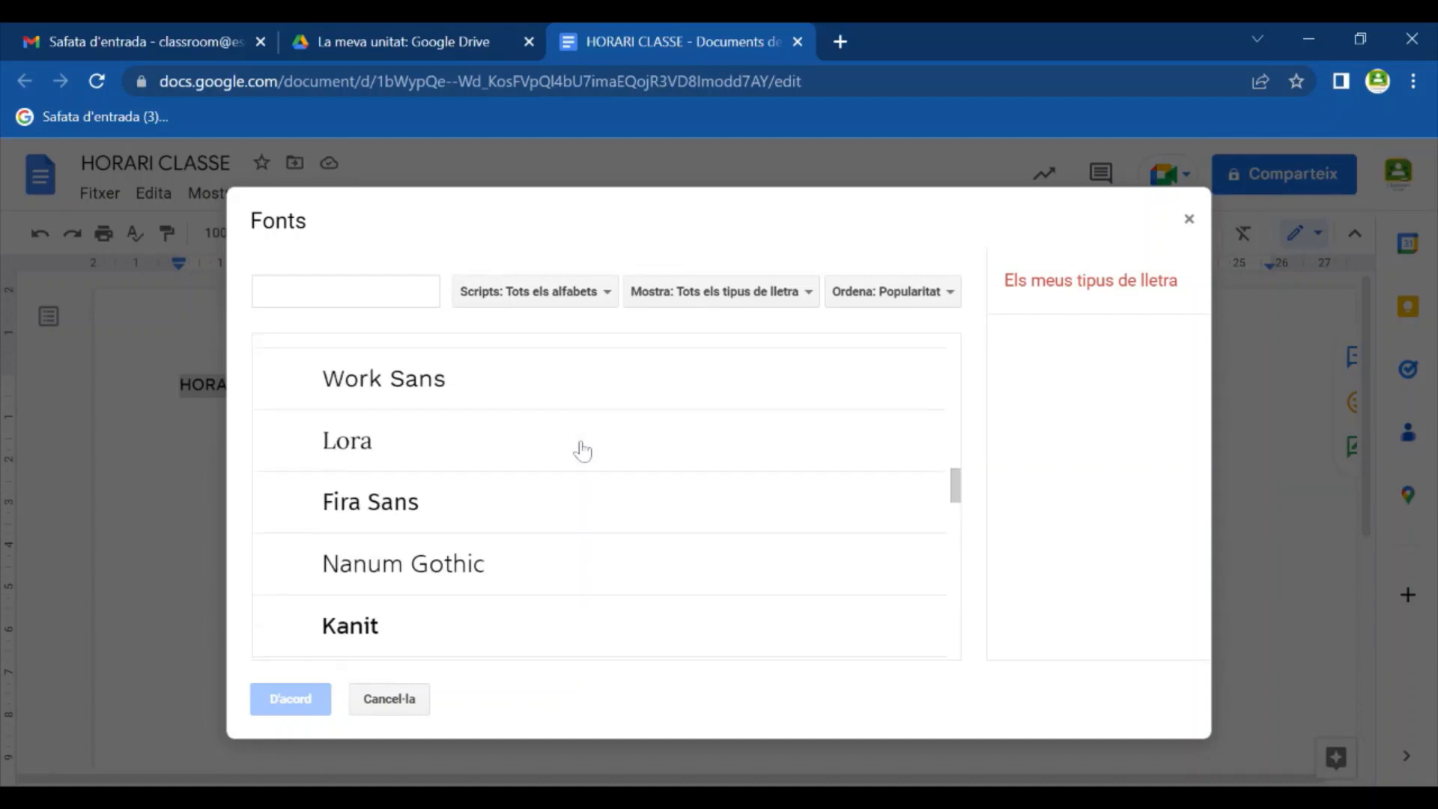
{"action": "scroll", "coordinate": [583, 451], "scroll_direction": "up", "scroll_amount": 15}
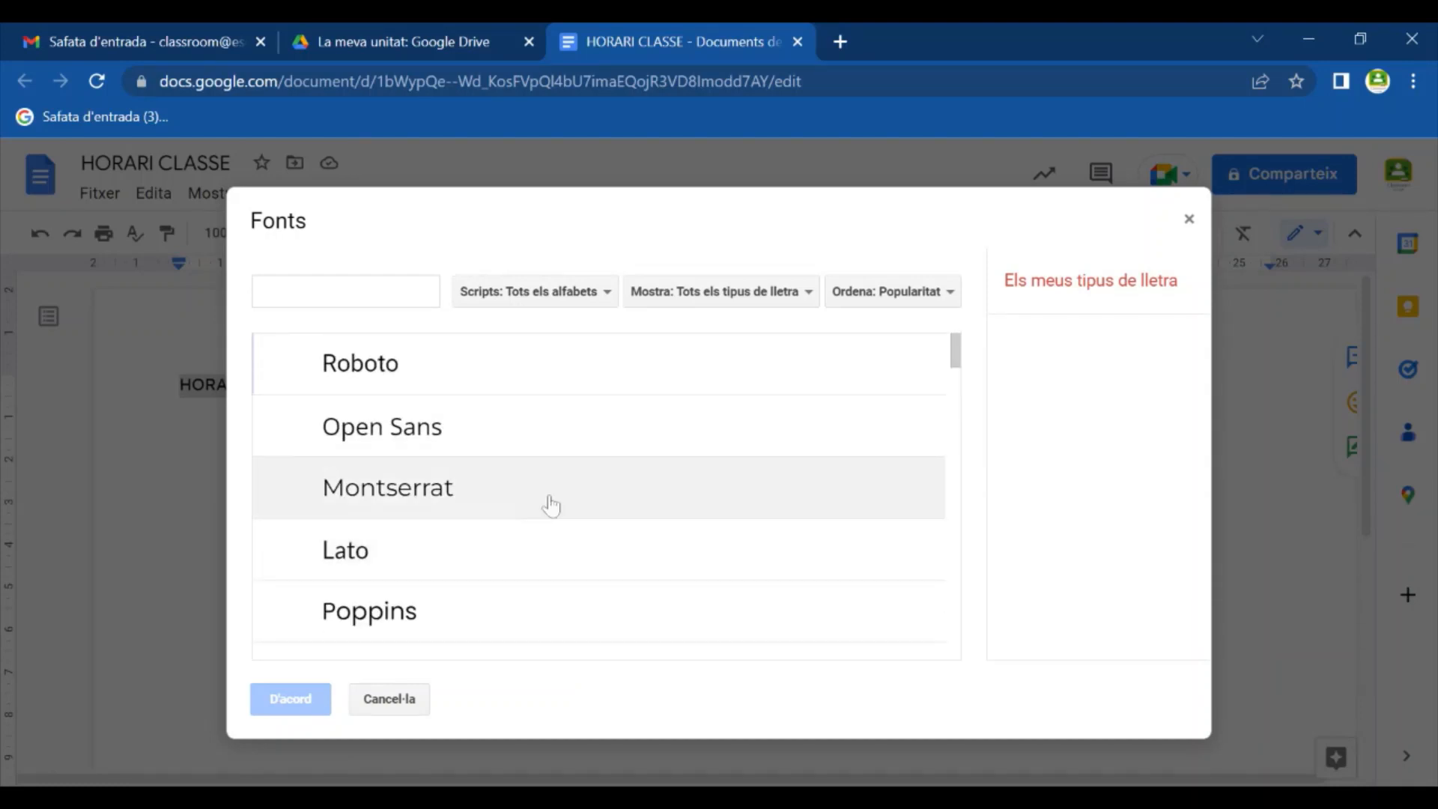
{"action": "left_click", "coordinate": [476, 619]}
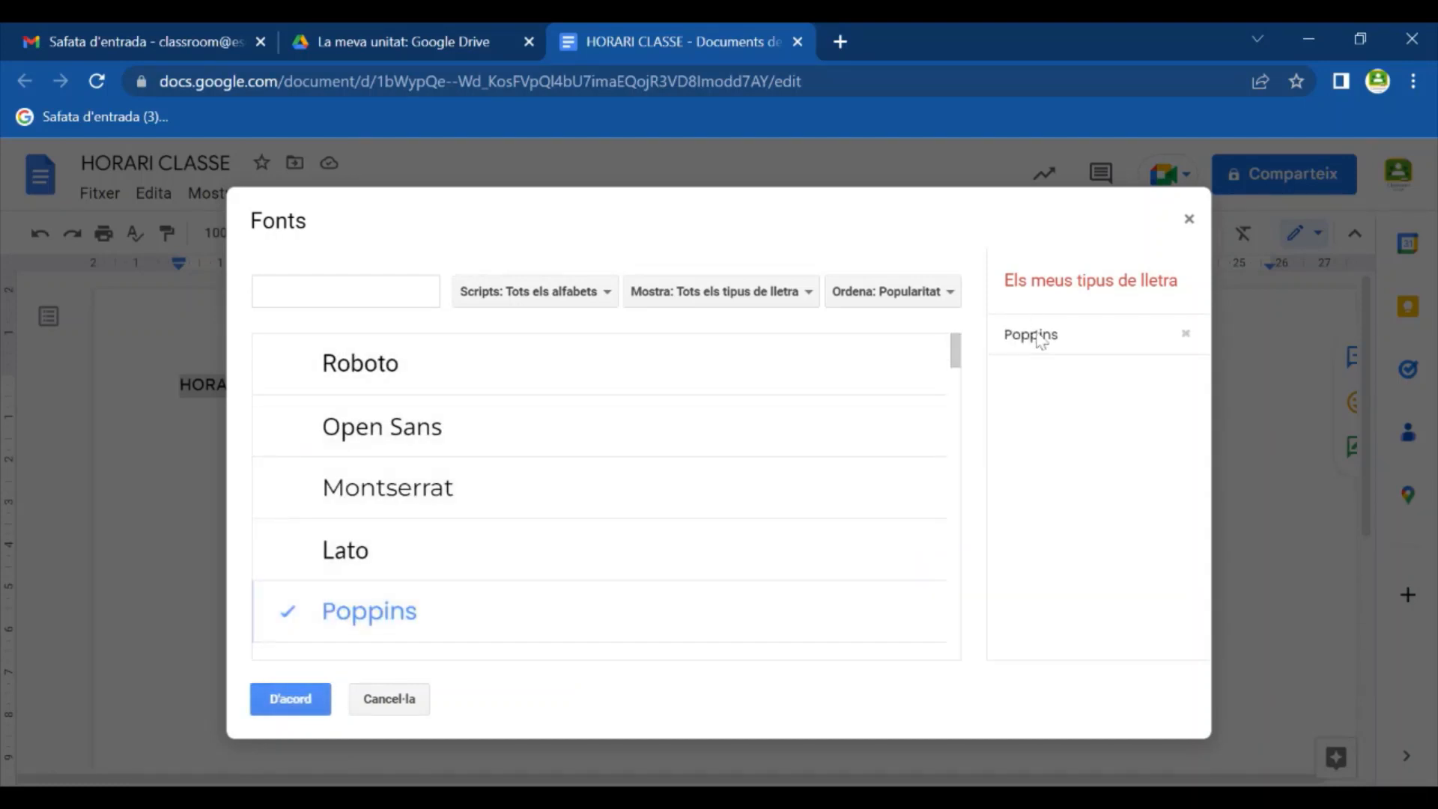
{"action": "left_click", "coordinate": [295, 702]}
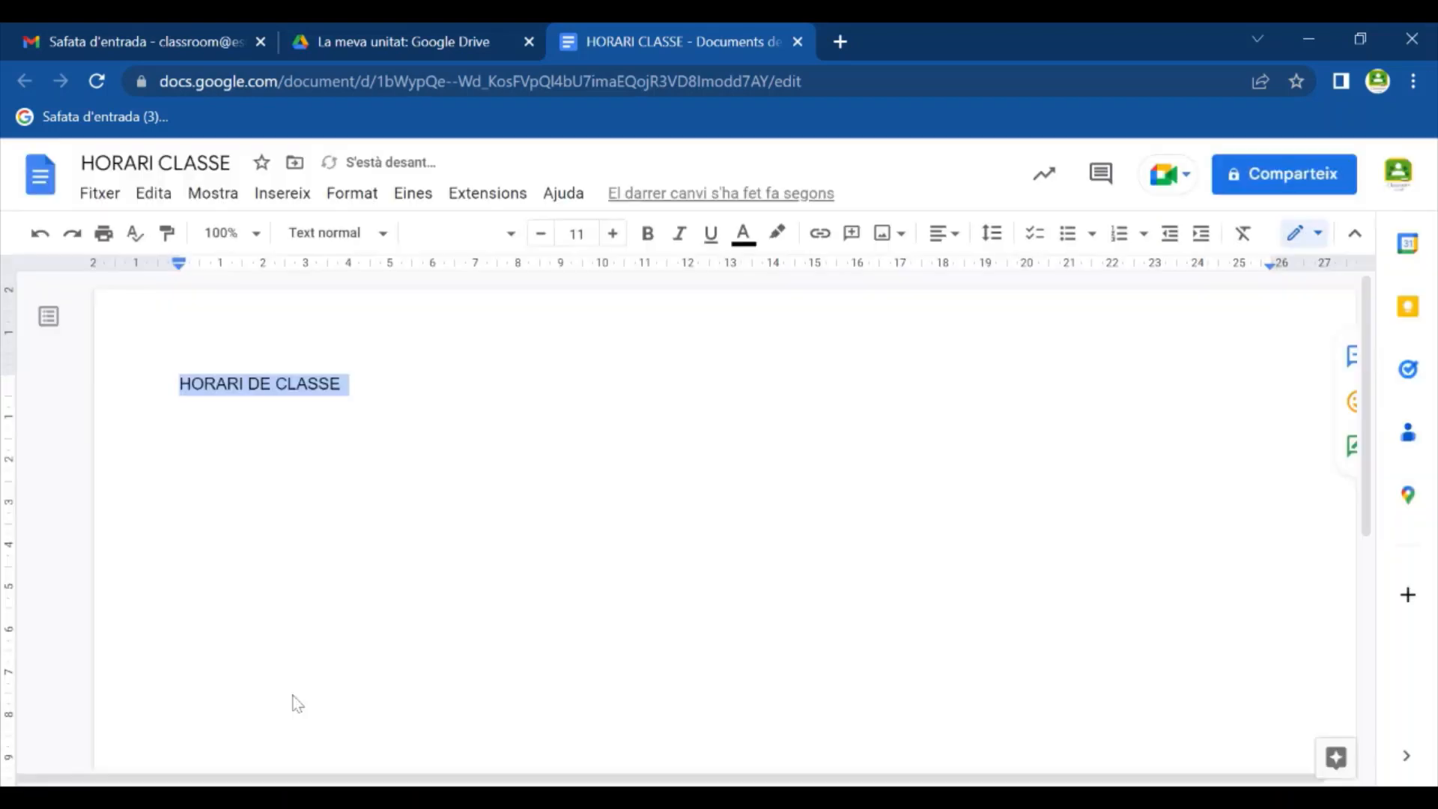
Step: Change the font of the HORARI DE CLASSE heading to Pacifico
{"action": "left_click", "coordinate": [460, 233]}
{"action": "scroll", "coordinate": [491, 525], "scroll_direction": "down", "scroll_amount": 3}
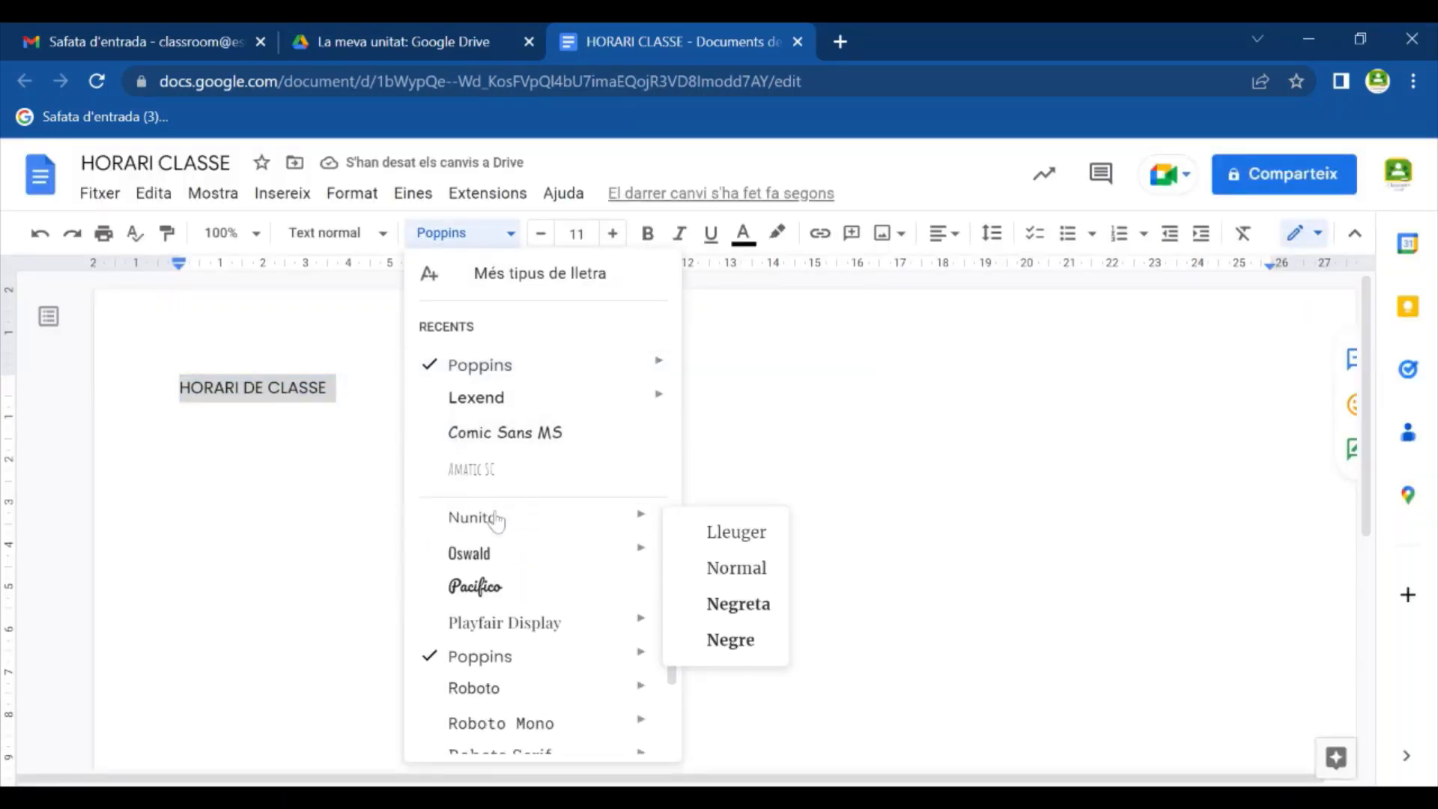
{"action": "mouse_move", "coordinate": [427, 391]}
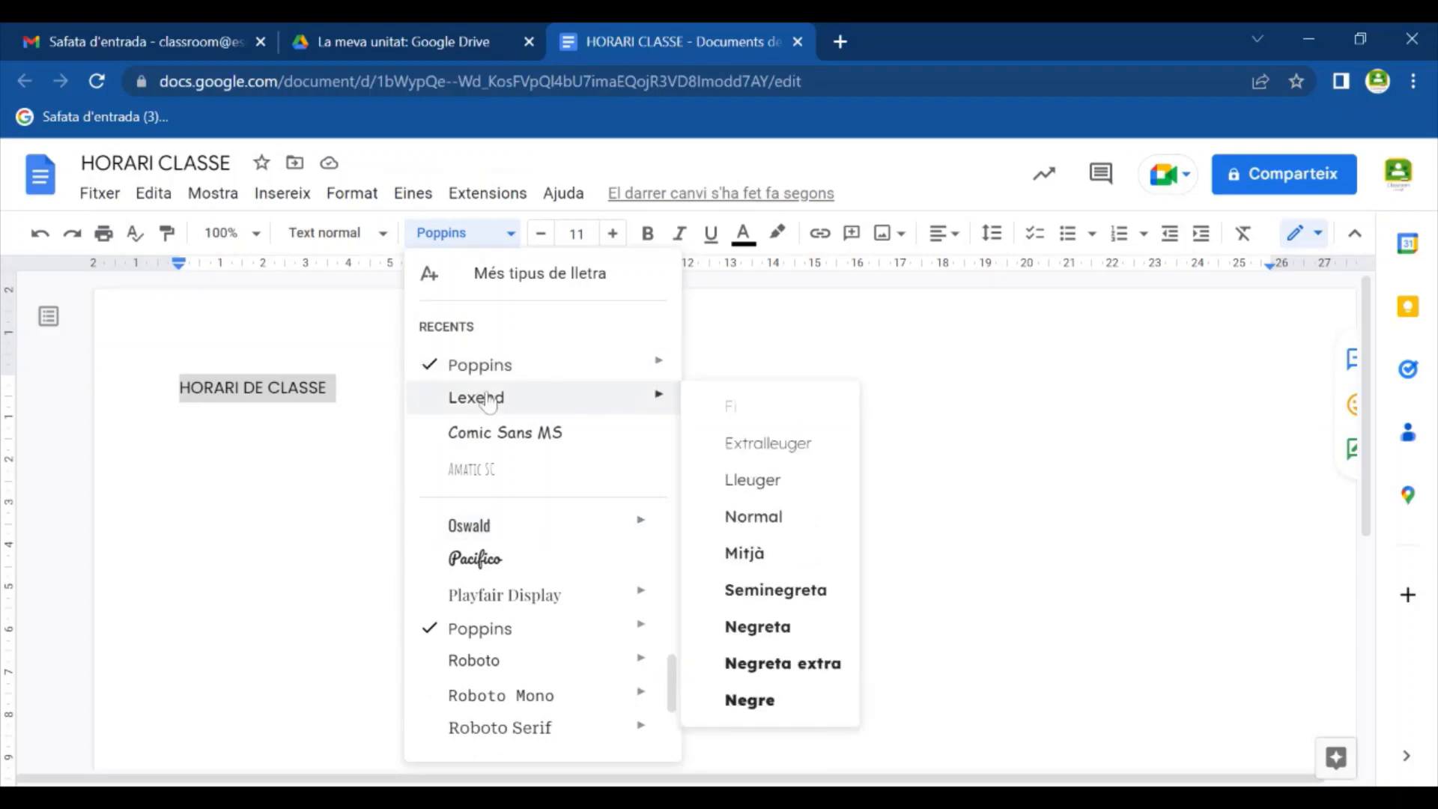
{"action": "left_click", "coordinate": [487, 559]}
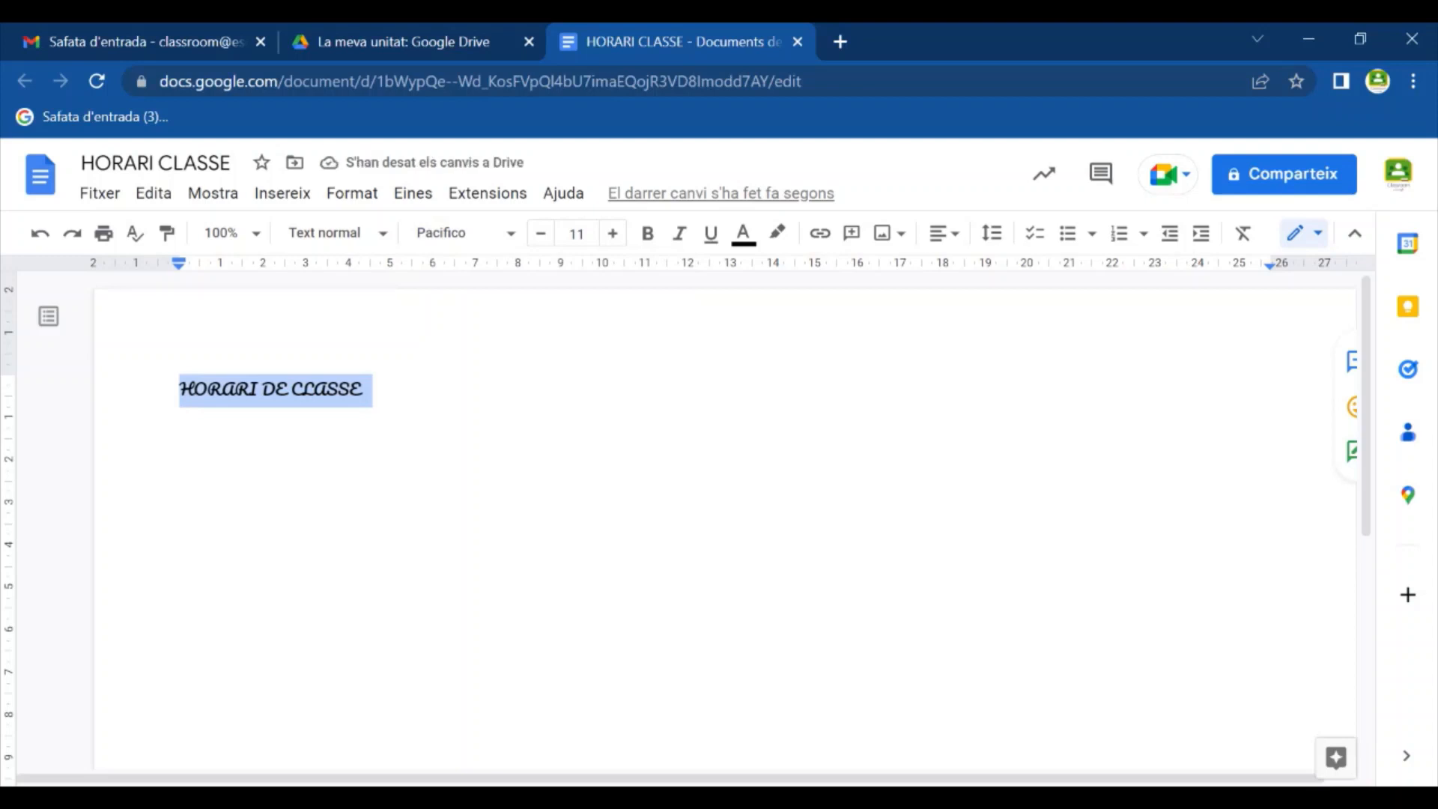
Step: Increase the heading's font size to 14
{"action": "left_click", "coordinate": [612, 234]}
{"action": "left_click", "coordinate": [613, 234]}
{"action": "left_click", "coordinate": [613, 233]}
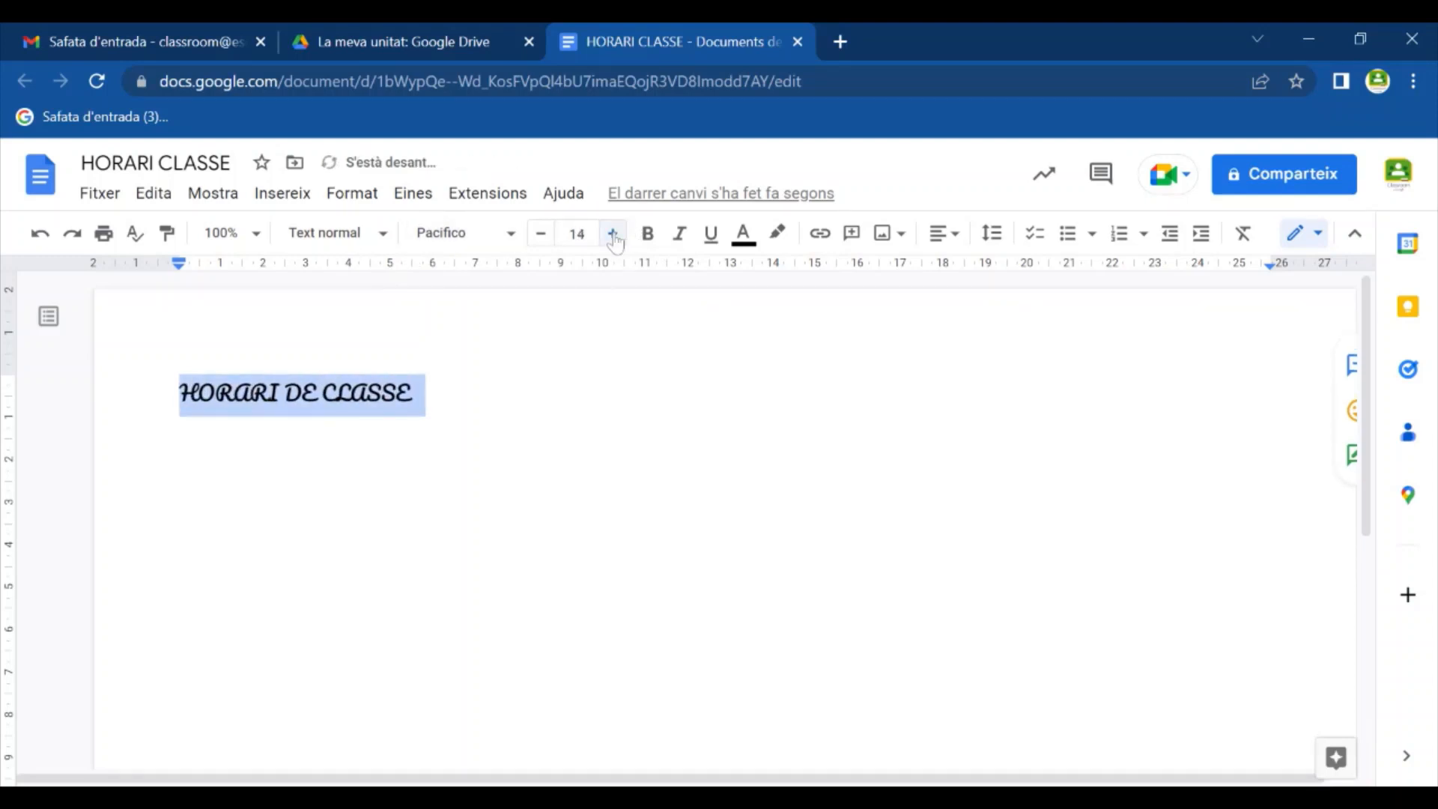
Step: Increase the HORARI DE CLASSE heading's font size to 20 and centre it on the page
{"action": "left_click", "coordinate": [613, 234]}
{"action": "left_click", "coordinate": [613, 234]}
{"action": "left_click", "coordinate": [612, 234]}
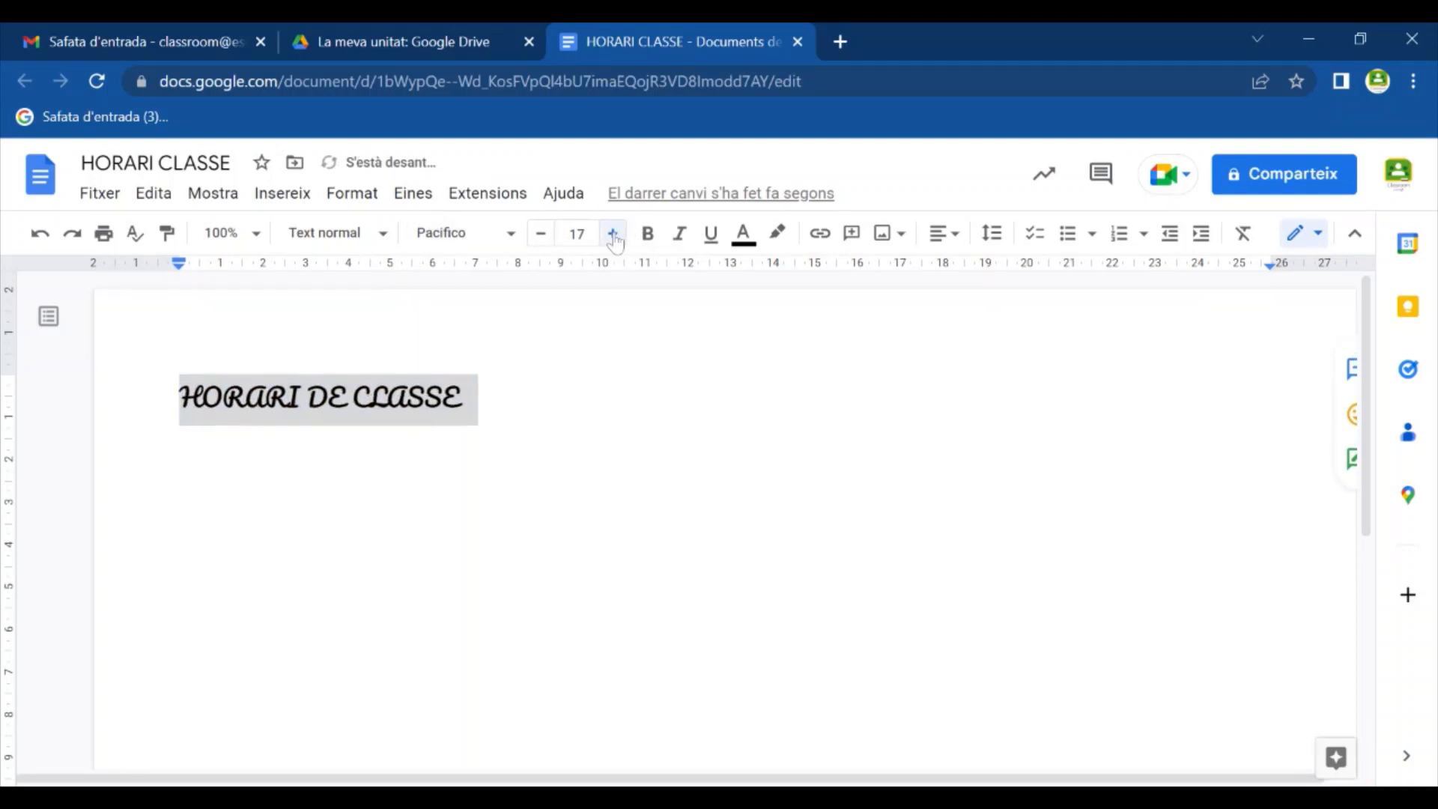
{"action": "left_click", "coordinate": [613, 234]}
{"action": "left_click", "coordinate": [612, 234]}
{"action": "left_click", "coordinate": [613, 234]}
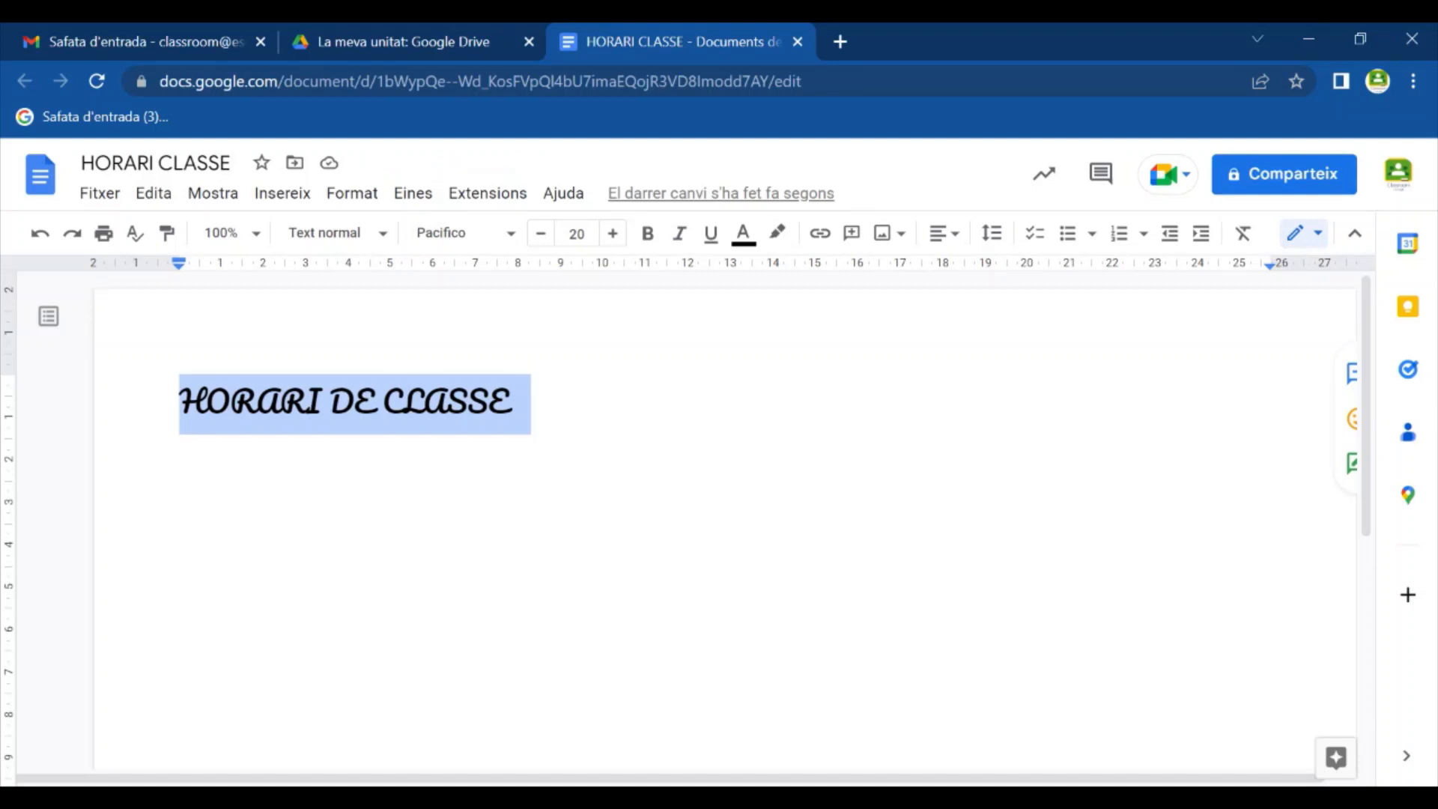
{"action": "left_click", "coordinate": [955, 238]}
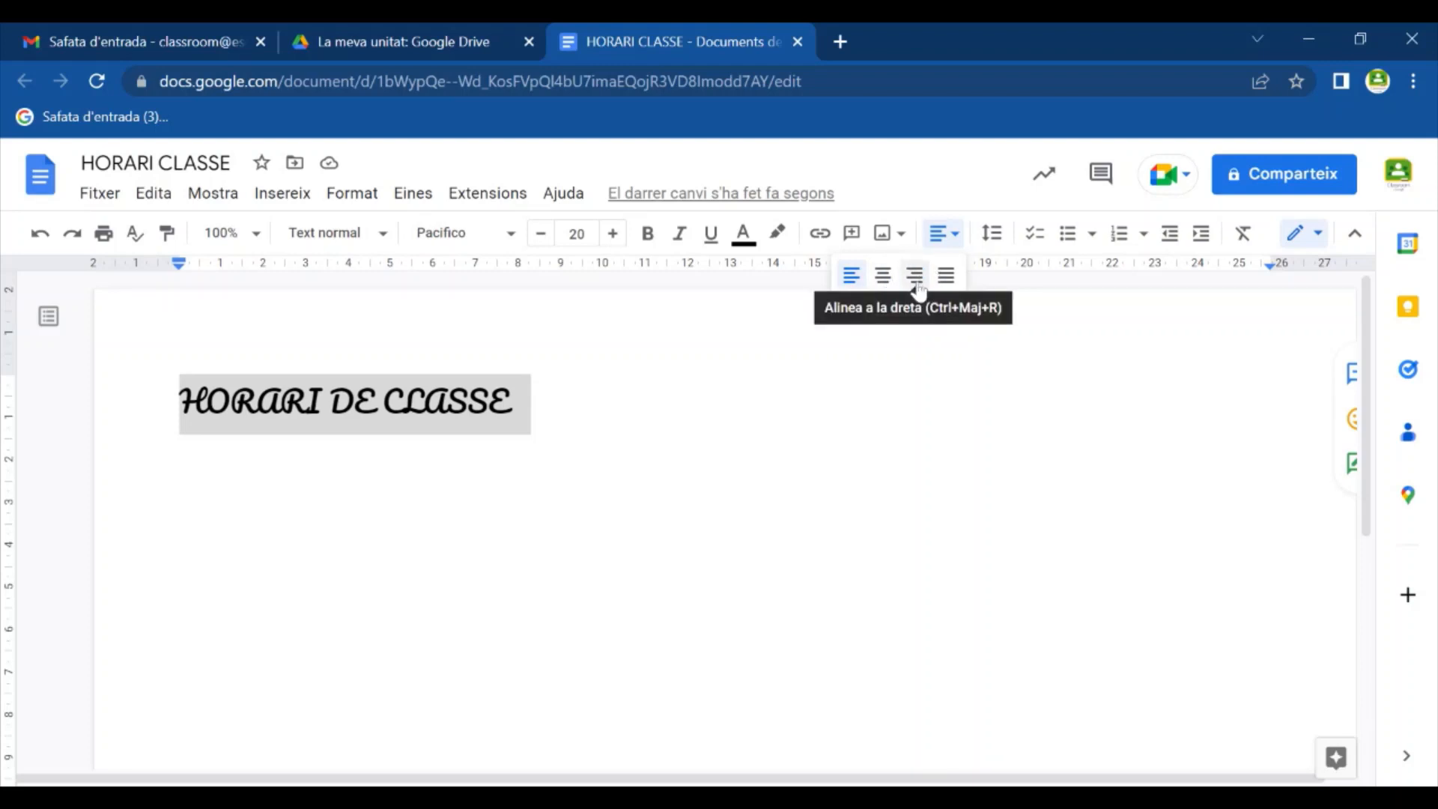
{"action": "left_click", "coordinate": [882, 277]}
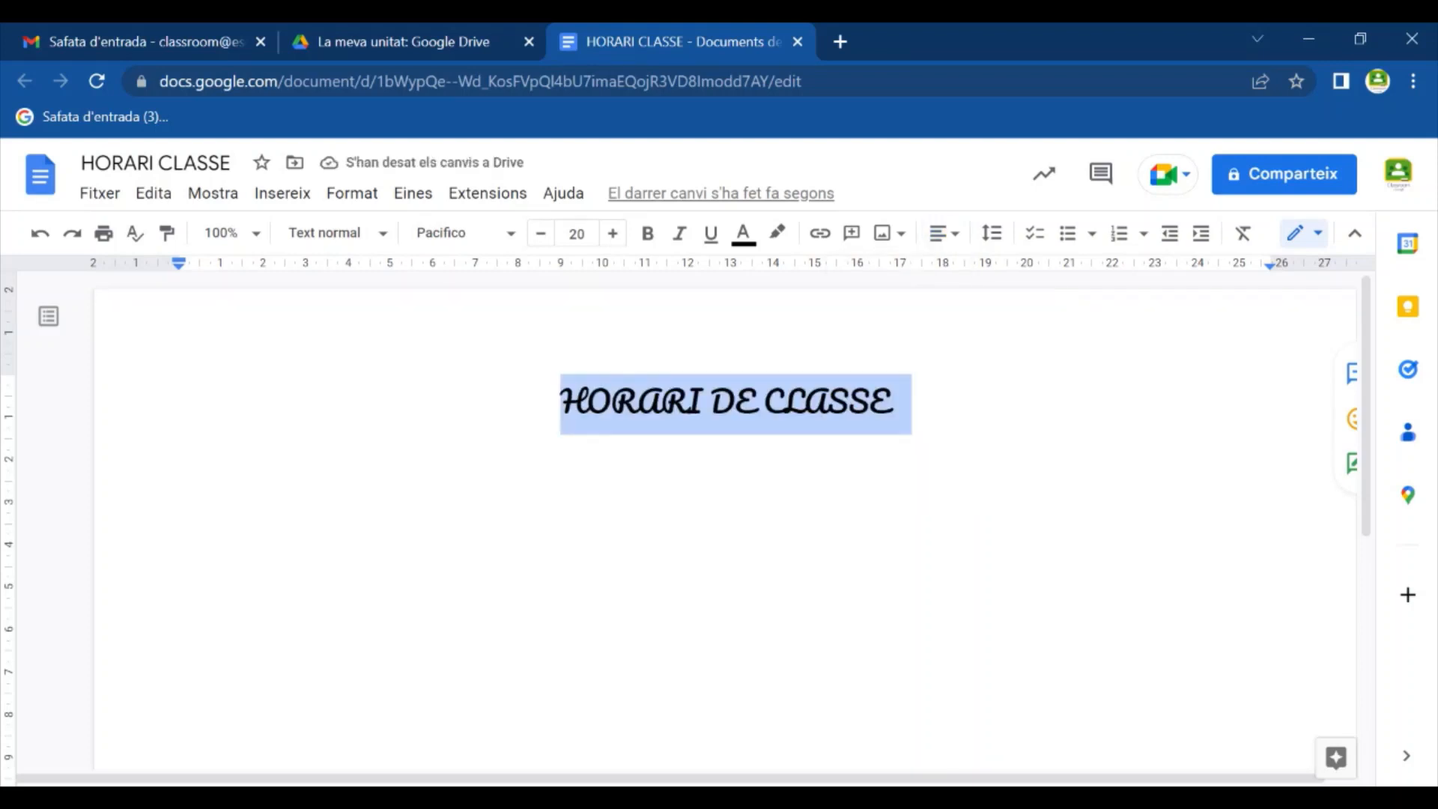
Step: Try magenta, yellow and green as the text colour of the HORARI DE CLASSE heading
{"action": "left_click", "coordinate": [743, 233]}
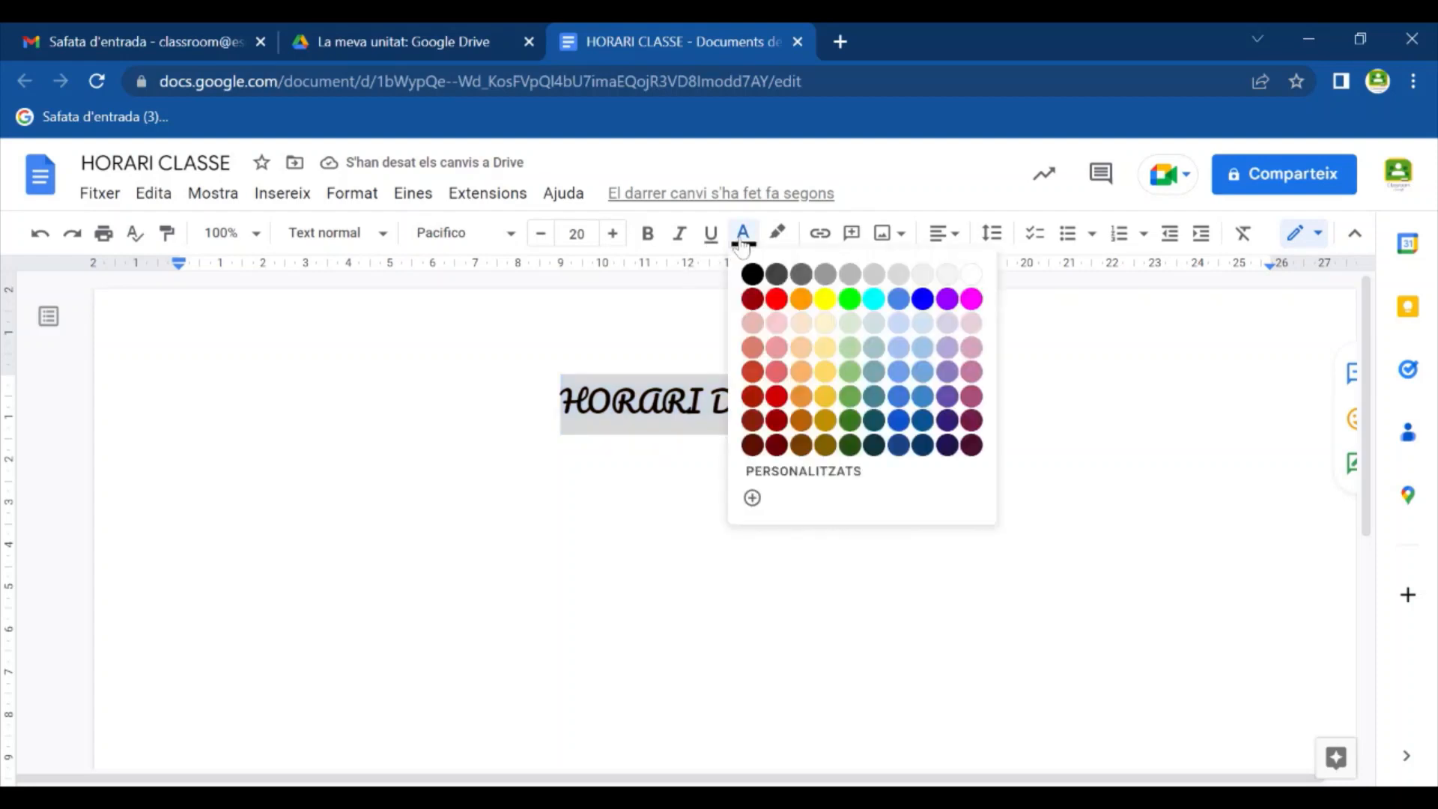
{"action": "left_click", "coordinate": [972, 298]}
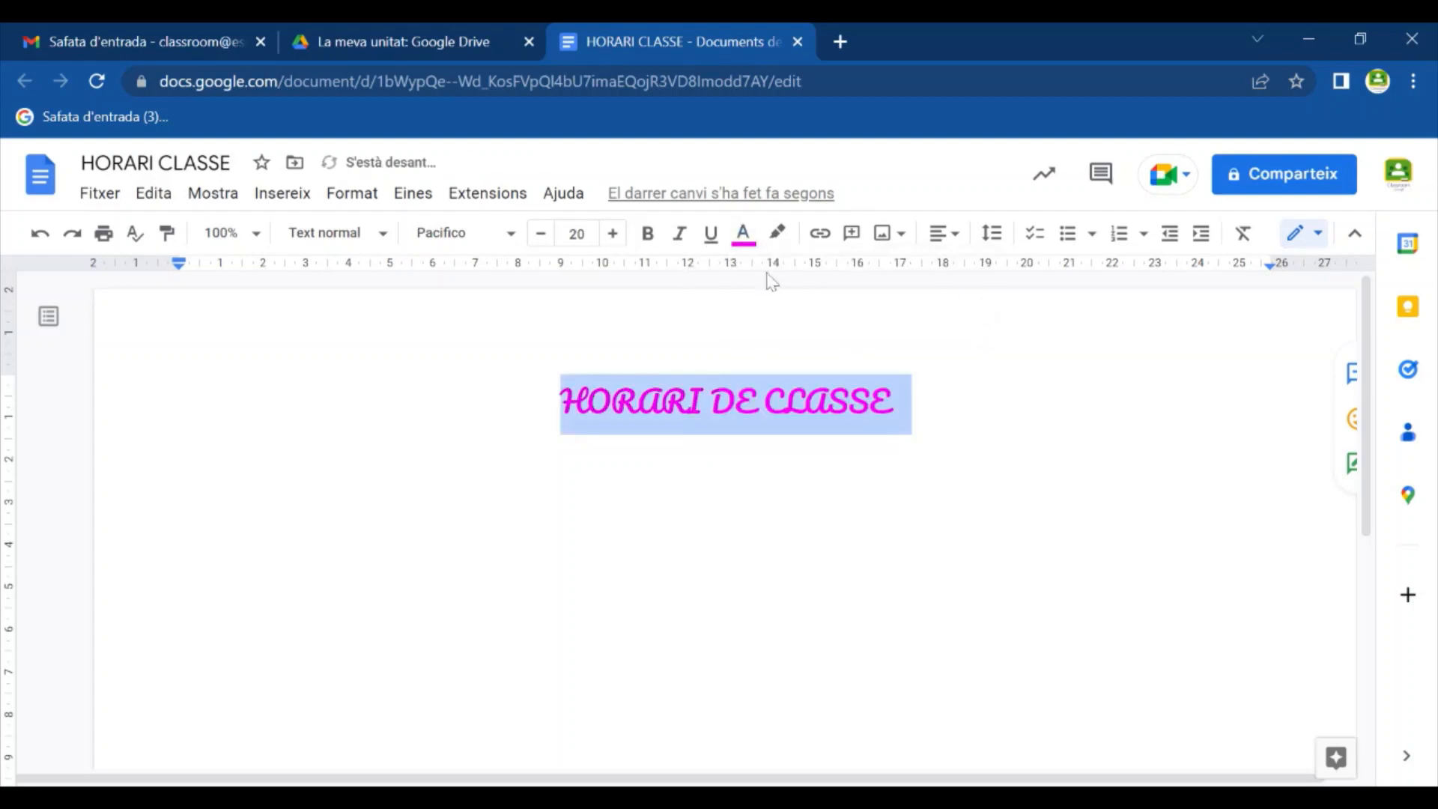
{"action": "left_click", "coordinate": [743, 233]}
{"action": "left_click", "coordinate": [822, 299]}
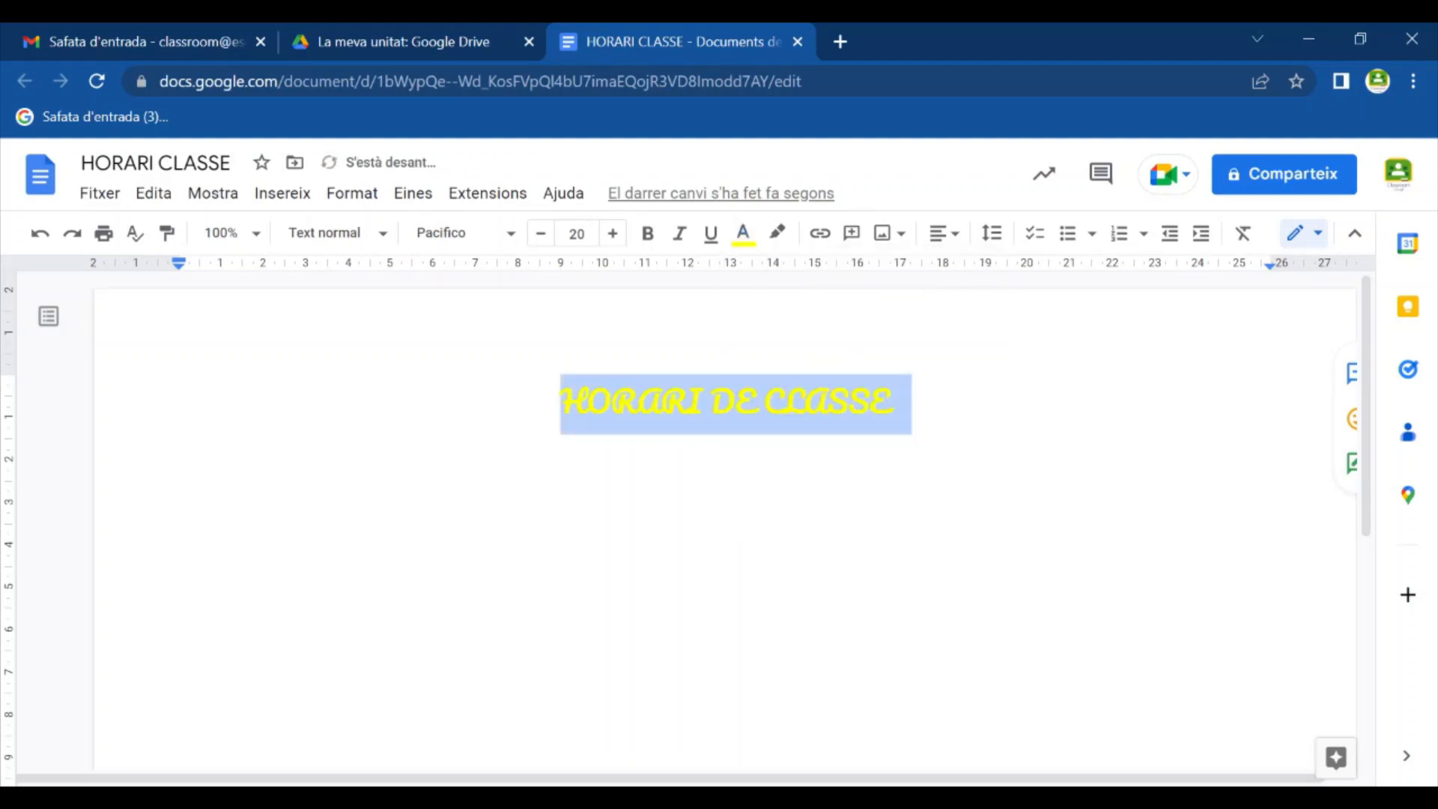
{"action": "left_click", "coordinate": [743, 233]}
{"action": "left_click", "coordinate": [848, 300]}
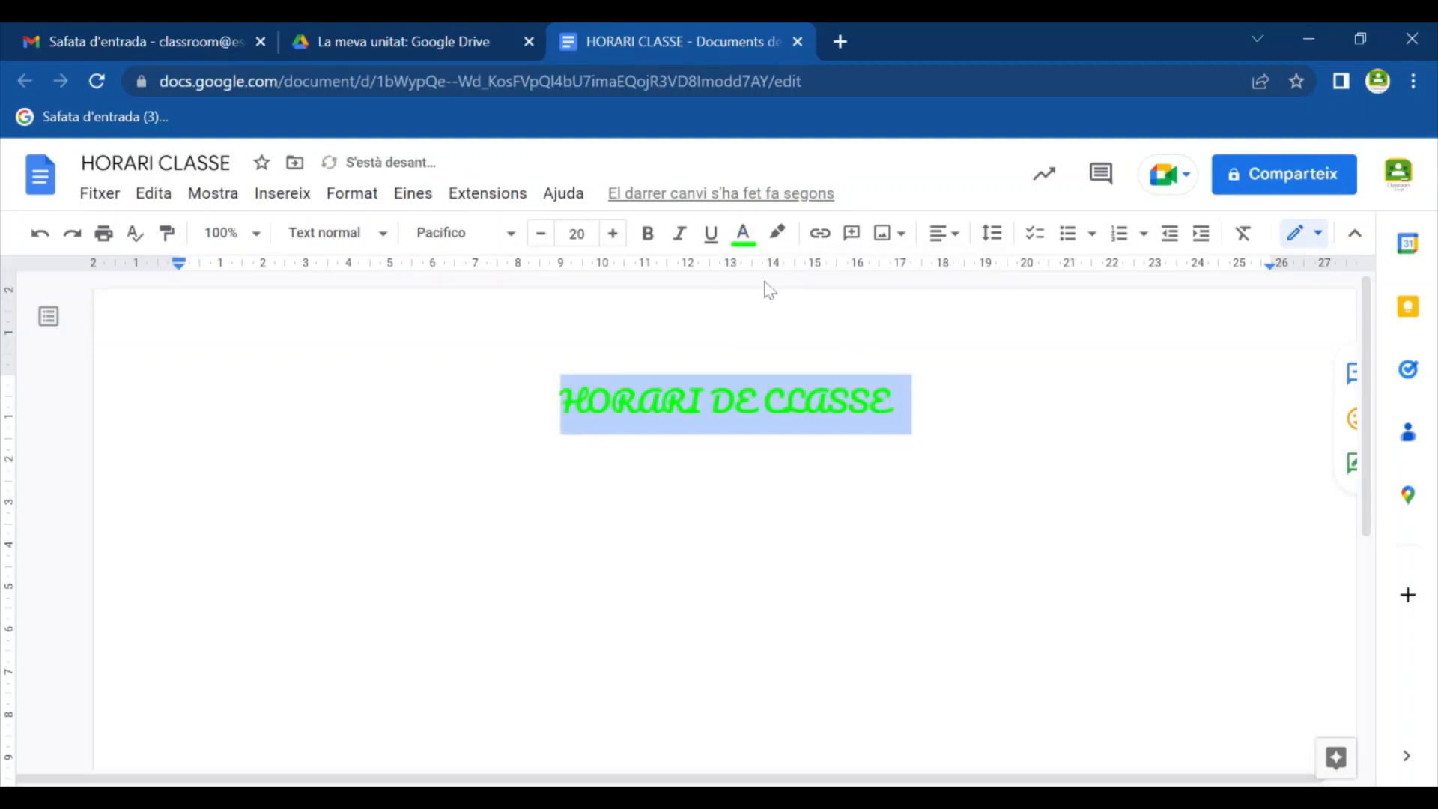
Step: Underline and italicize the HORARI DE CLASSE heading, trying bold on it without keeping it
{"action": "left_click", "coordinate": [708, 235]}
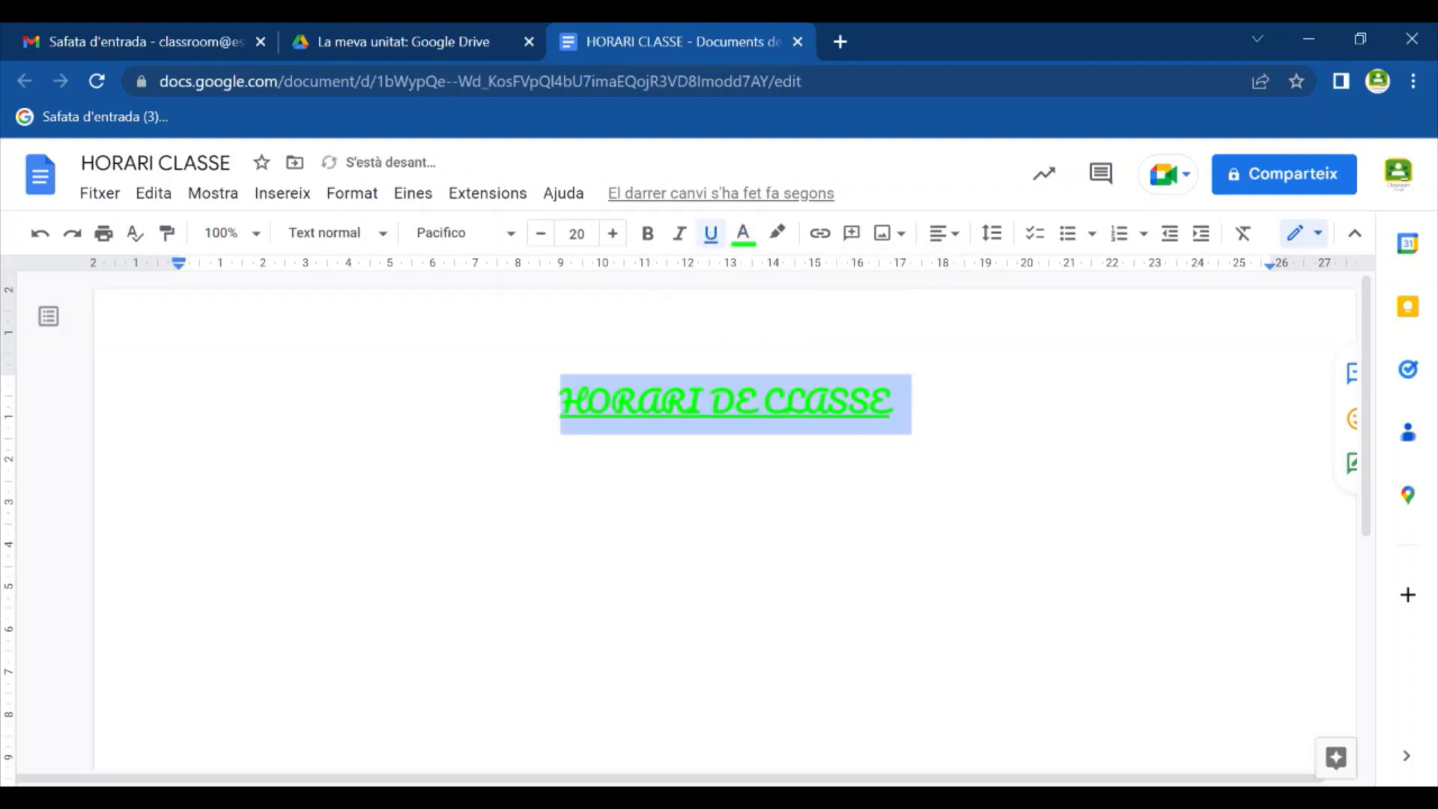
{"action": "left_click", "coordinate": [683, 238]}
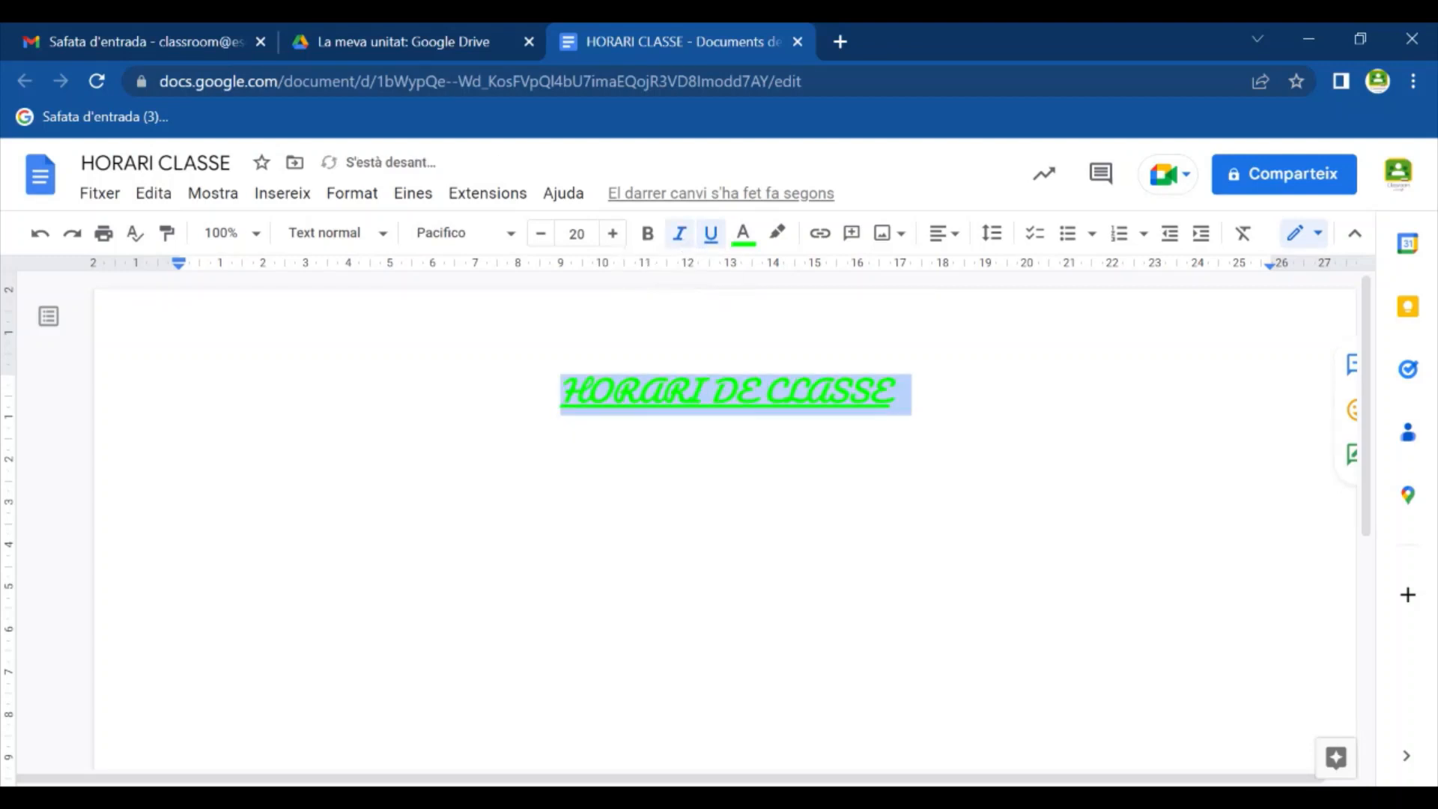
{"action": "left_click", "coordinate": [648, 240]}
{"action": "left_click", "coordinate": [647, 242]}
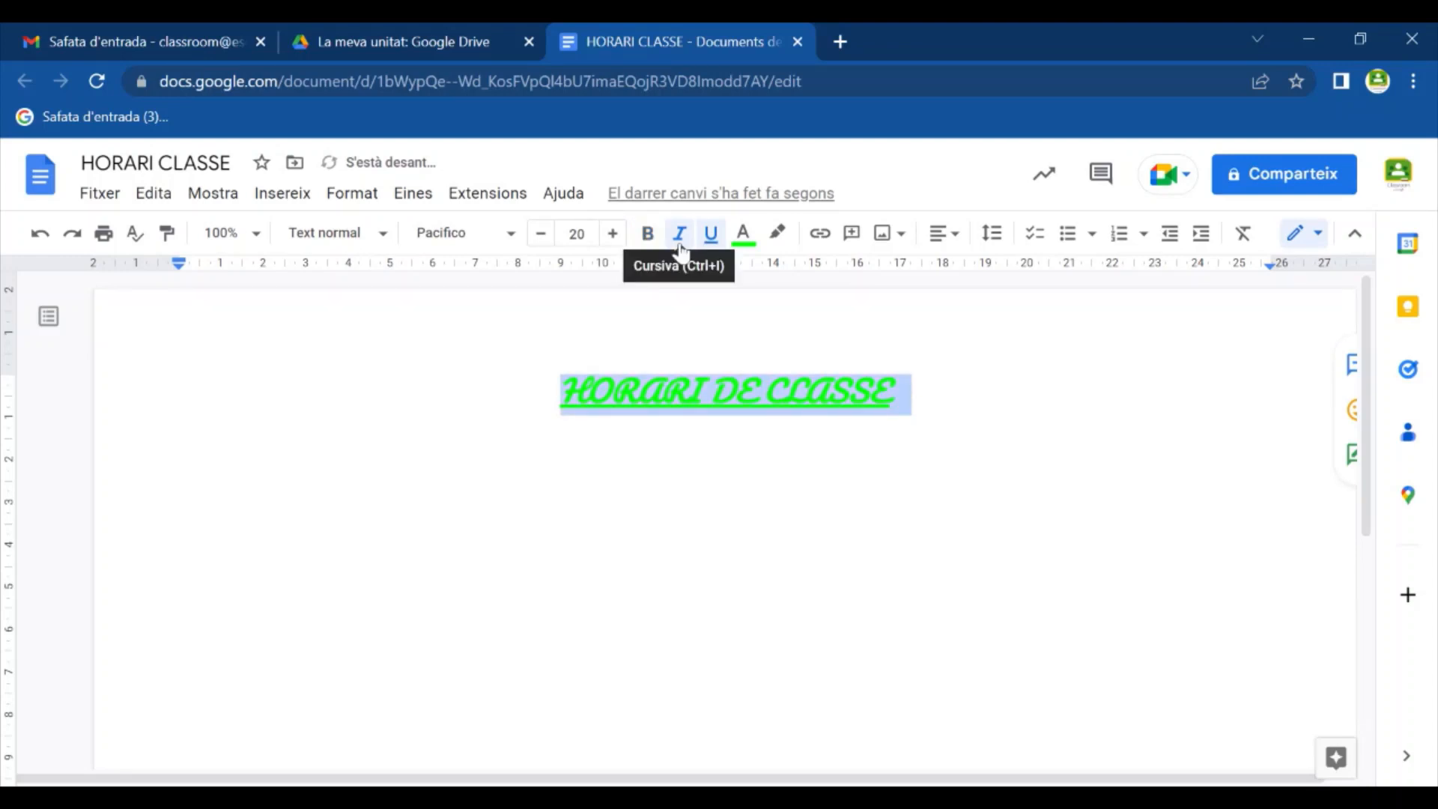
{"action": "left_click", "coordinate": [681, 240]}
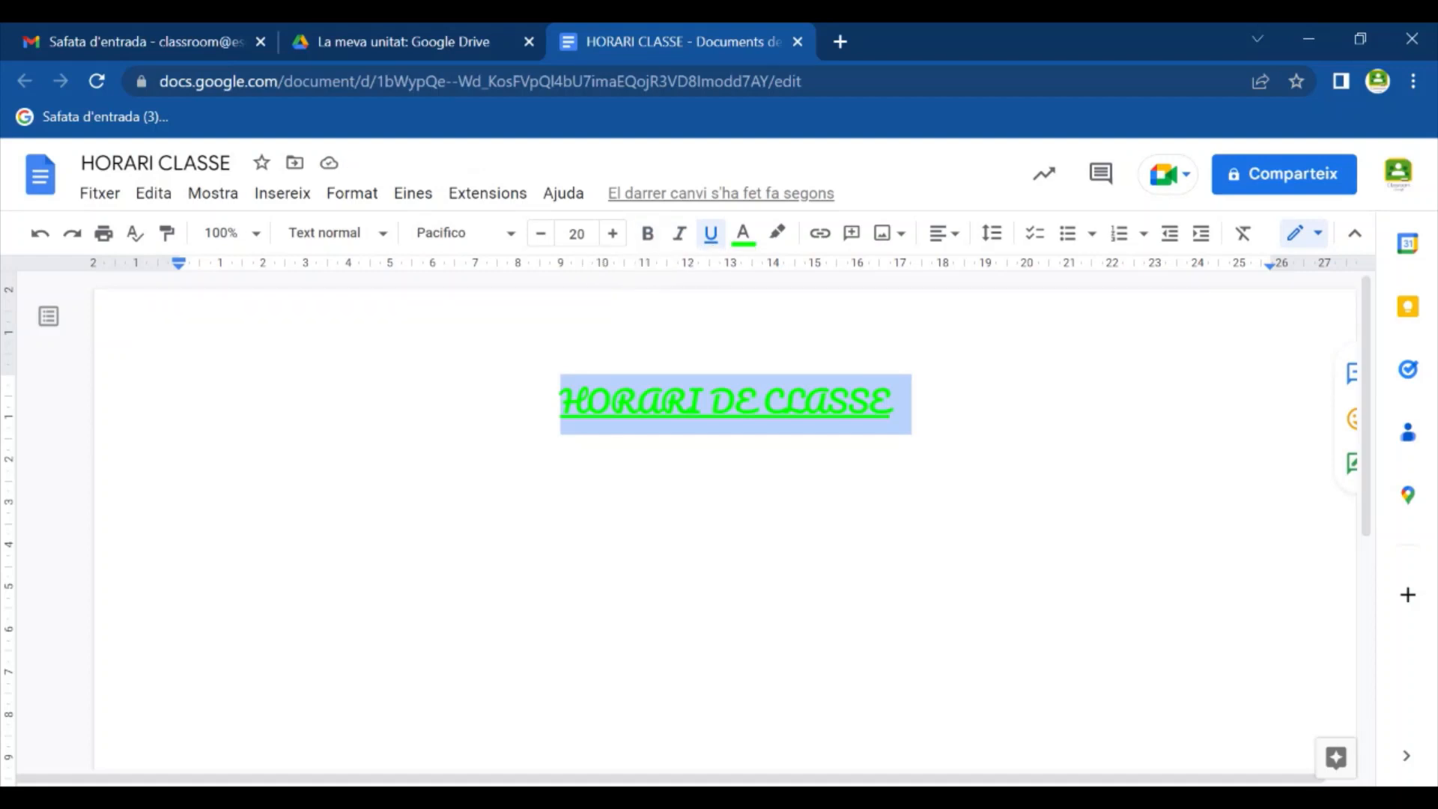
{"action": "left_click", "coordinate": [649, 241]}
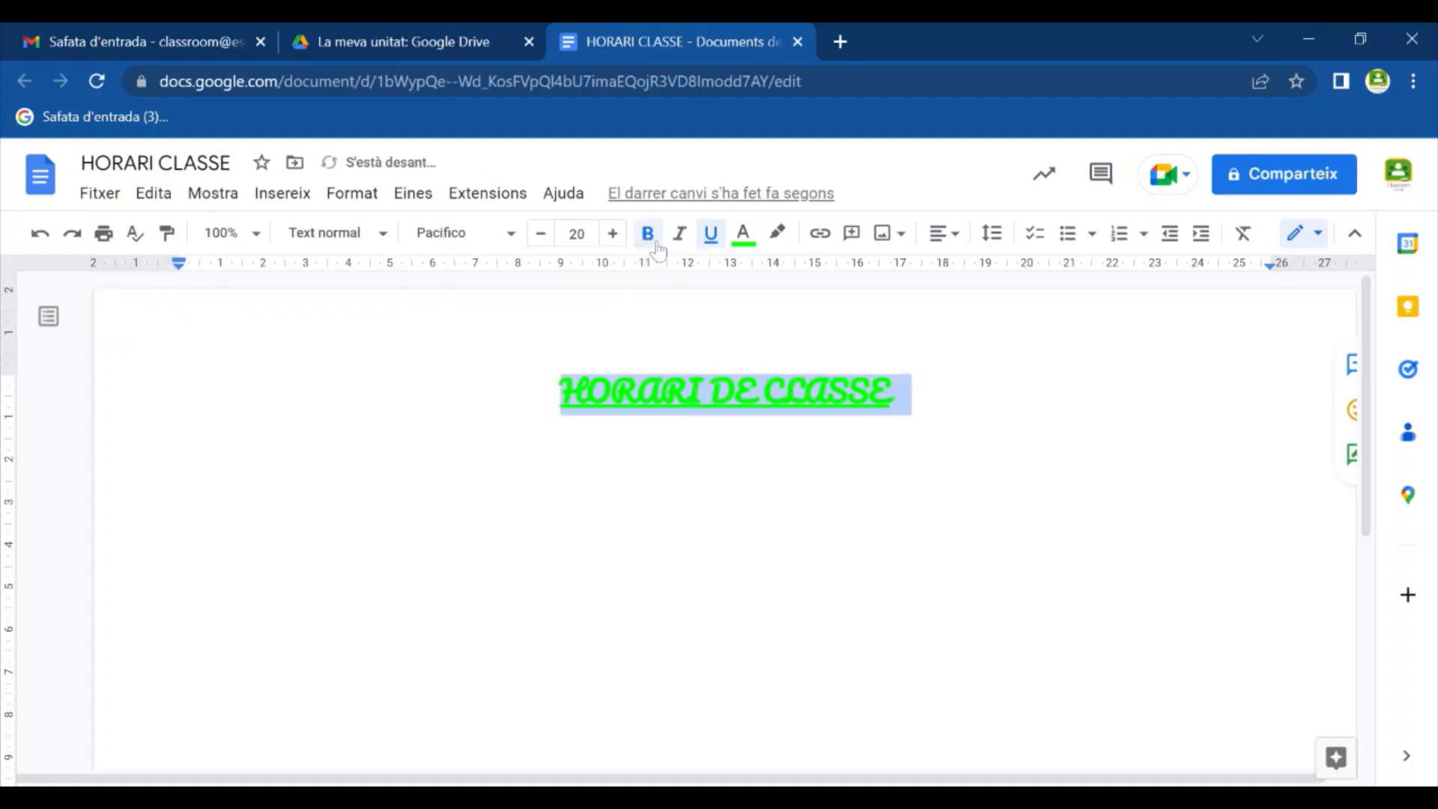
{"action": "left_click", "coordinate": [649, 241]}
{"action": "left_click", "coordinate": [680, 240]}
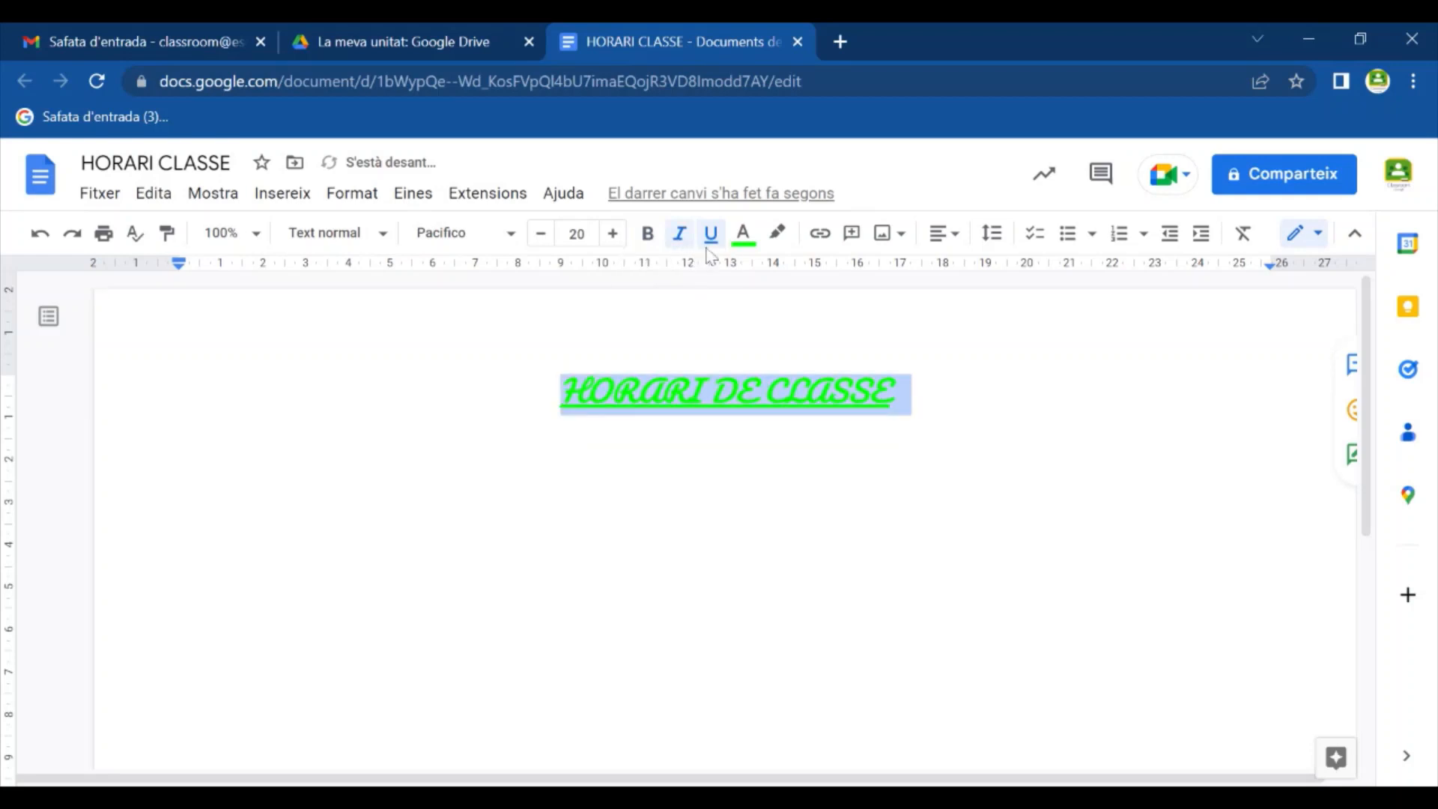
Step: Change the heading's text colour to blue and add a new line below it
{"action": "left_click", "coordinate": [744, 235]}
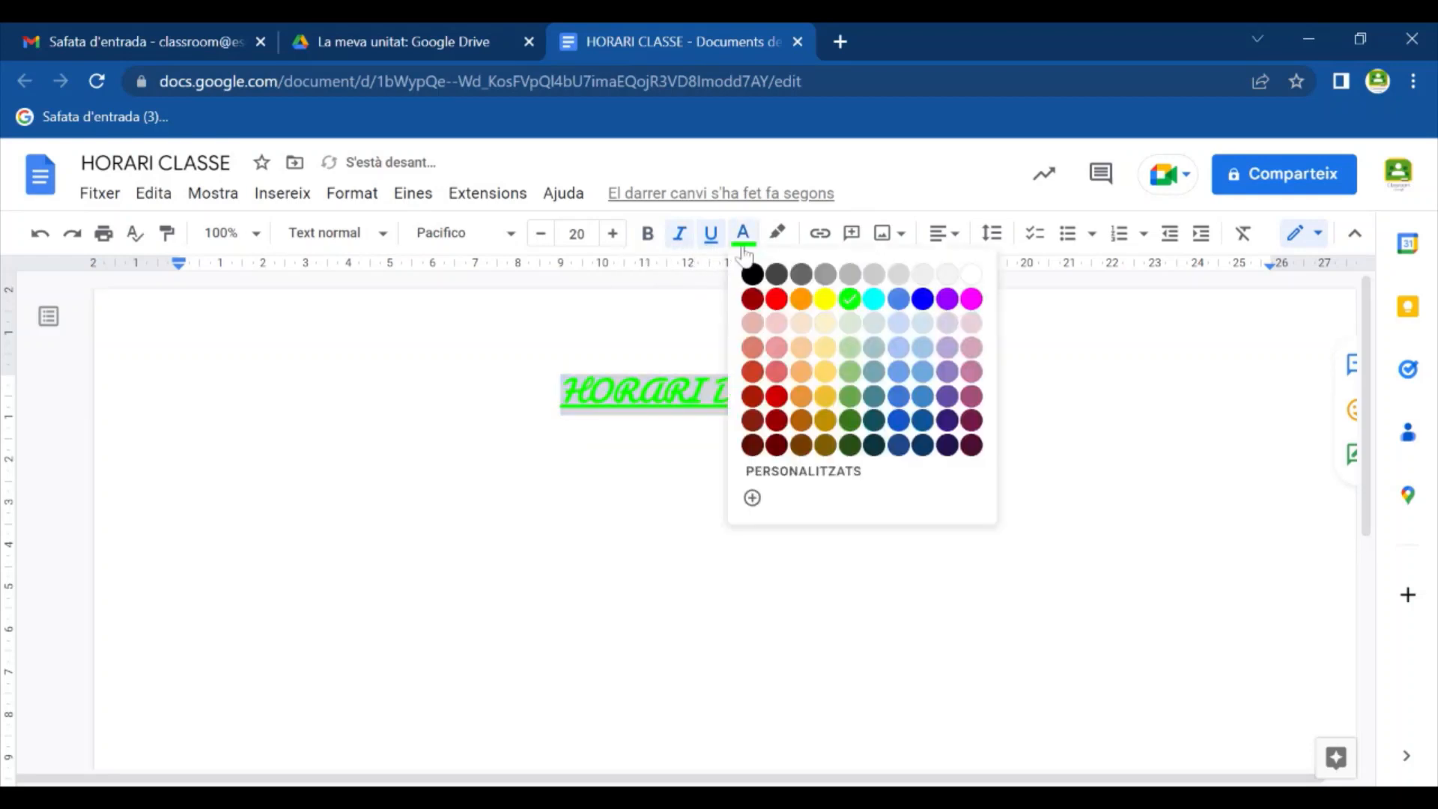
{"action": "left_click", "coordinate": [923, 301]}
{"action": "left_click", "coordinate": [894, 393]}
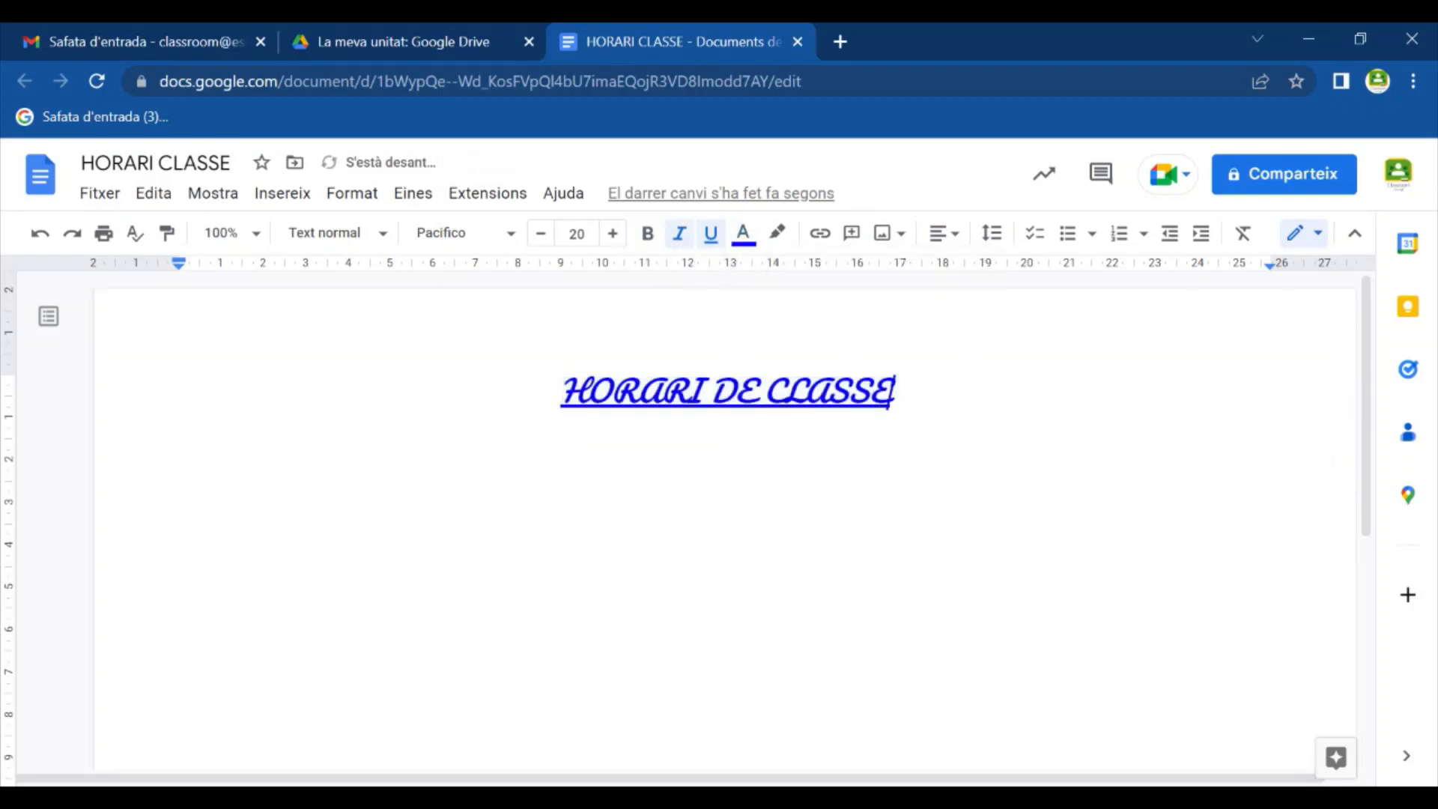
{"action": "key", "text": "Return"}
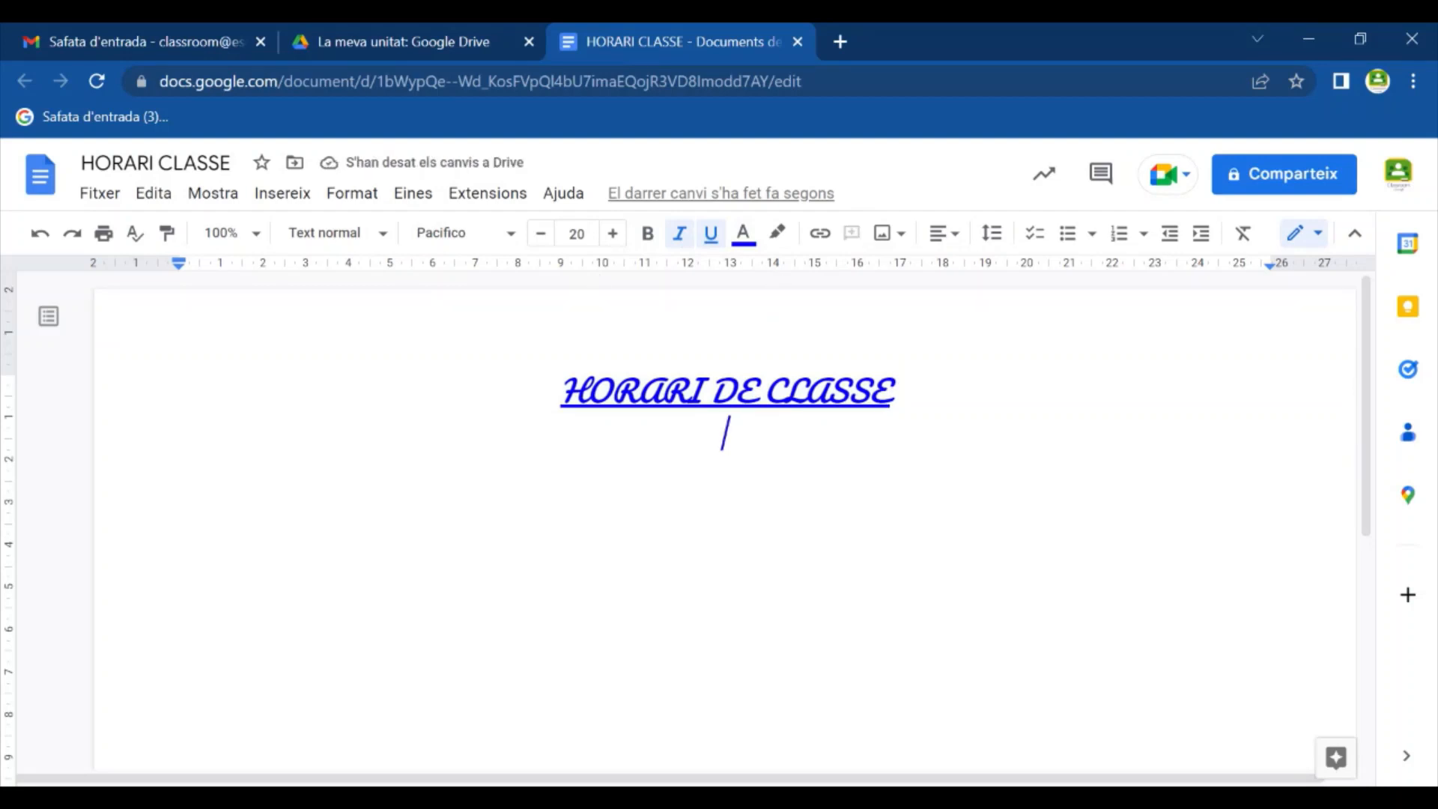
Step: Format the new line below the heading as size 14, black, without italic or underline
{"action": "left_click", "coordinate": [576, 234]}
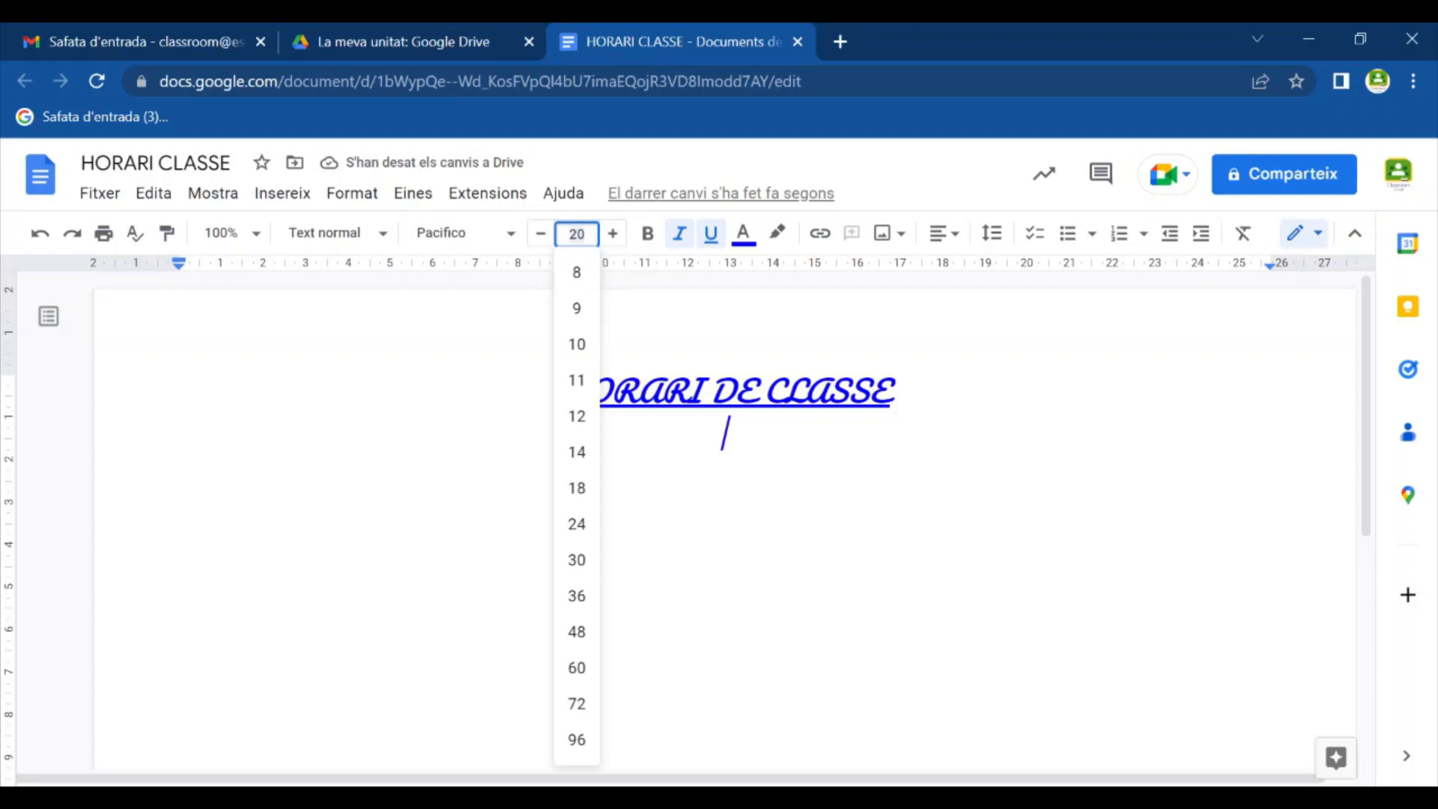
{"action": "type", "text": "14"}
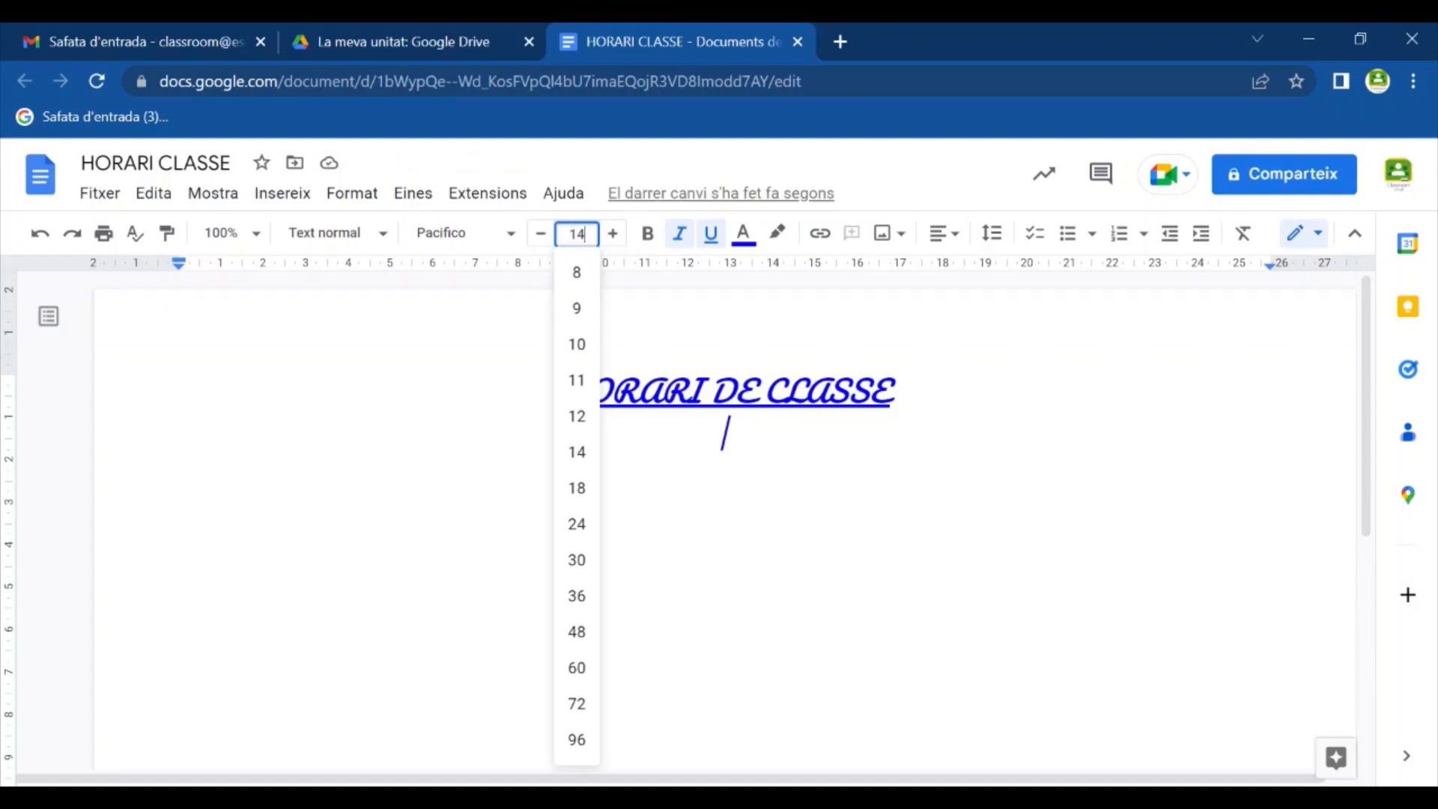
{"action": "key", "text": "Return"}
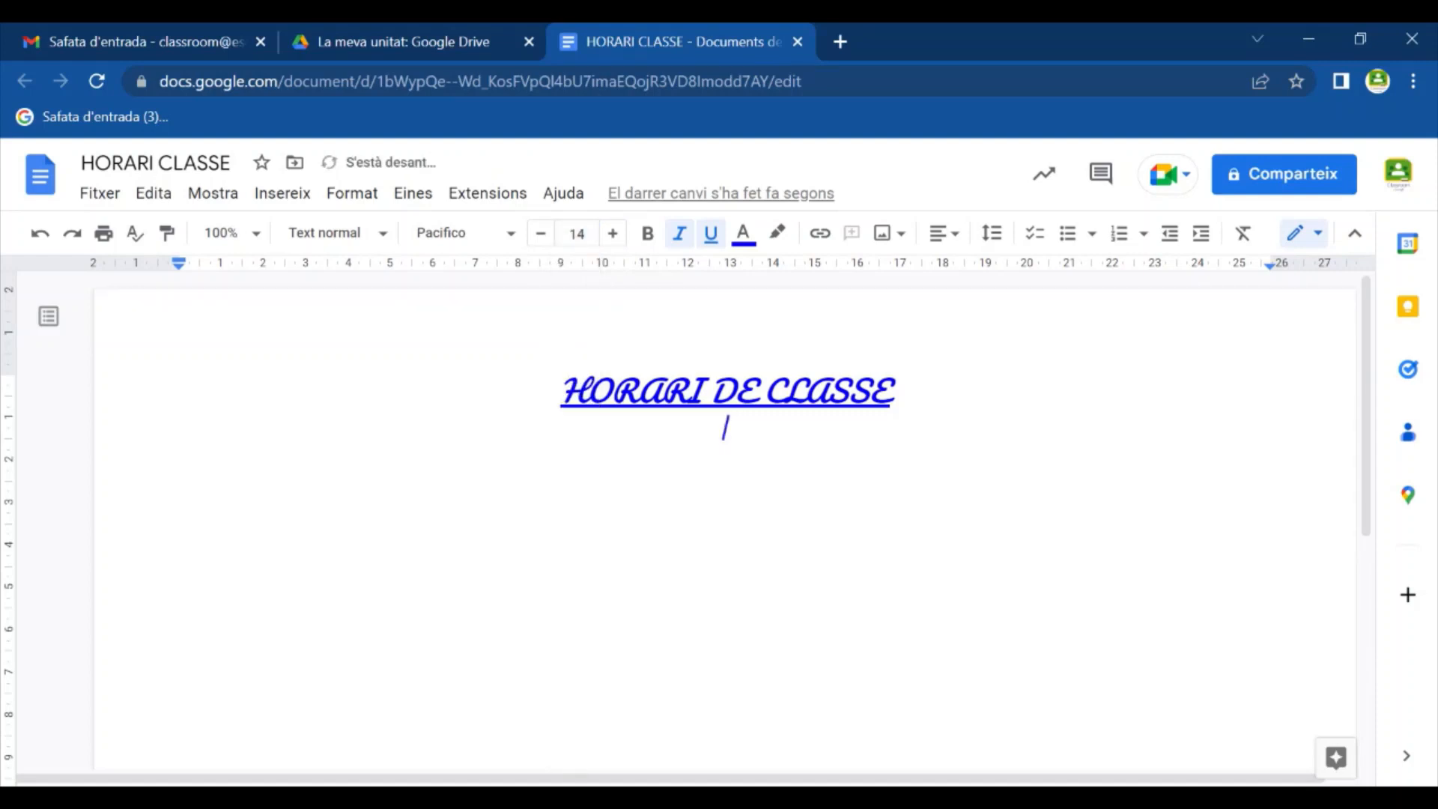
{"action": "left_click", "coordinate": [680, 234]}
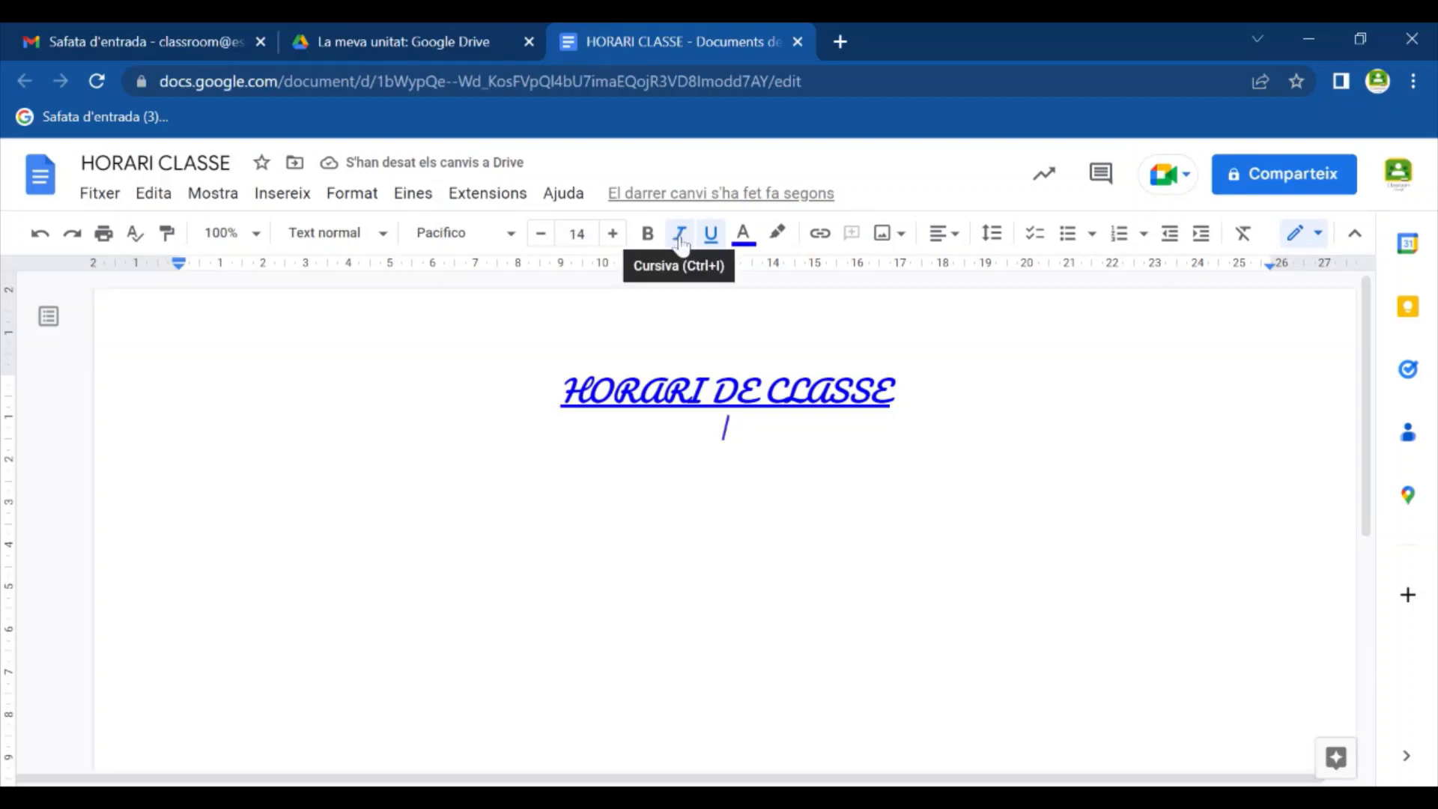
{"action": "left_click", "coordinate": [711, 239]}
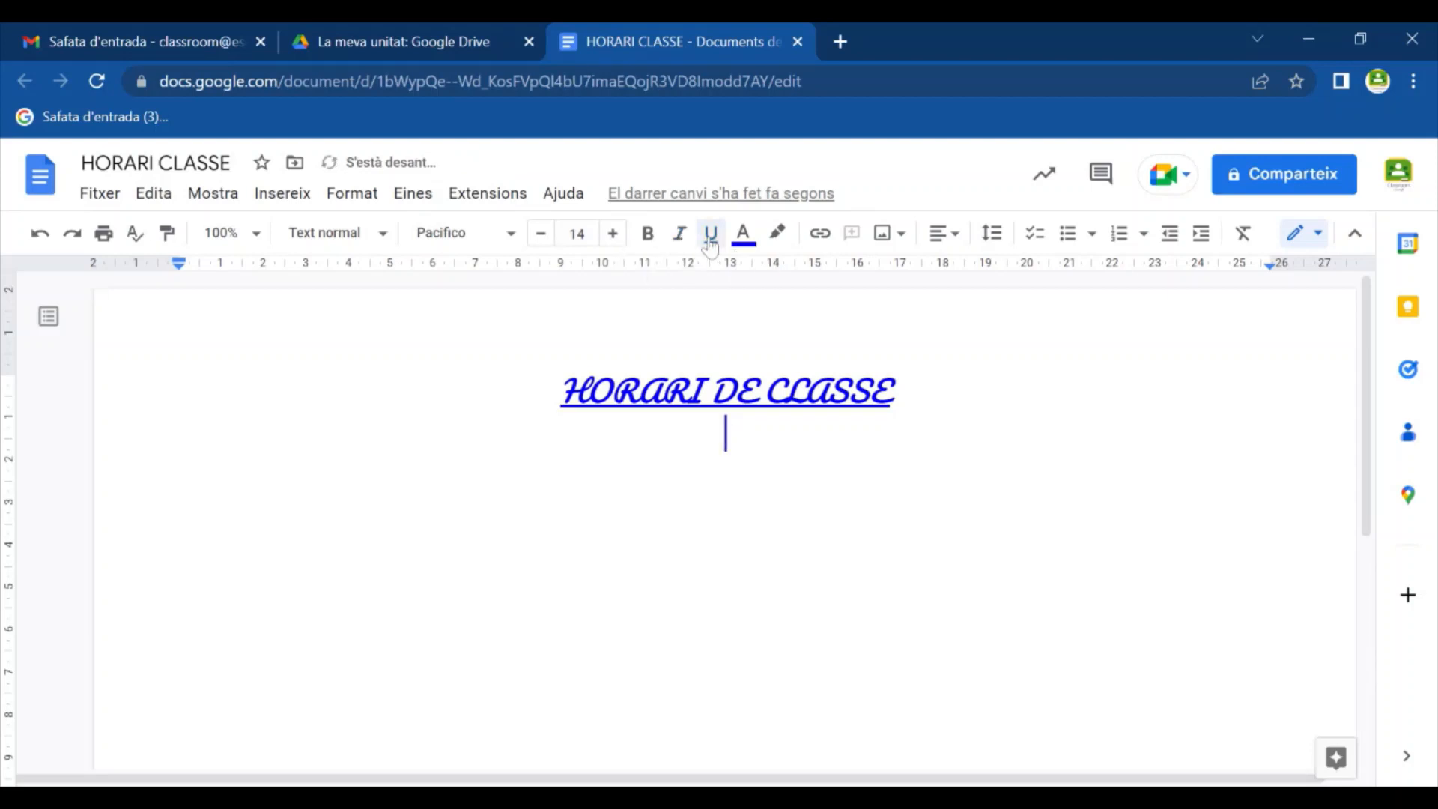
{"action": "left_click", "coordinate": [744, 233]}
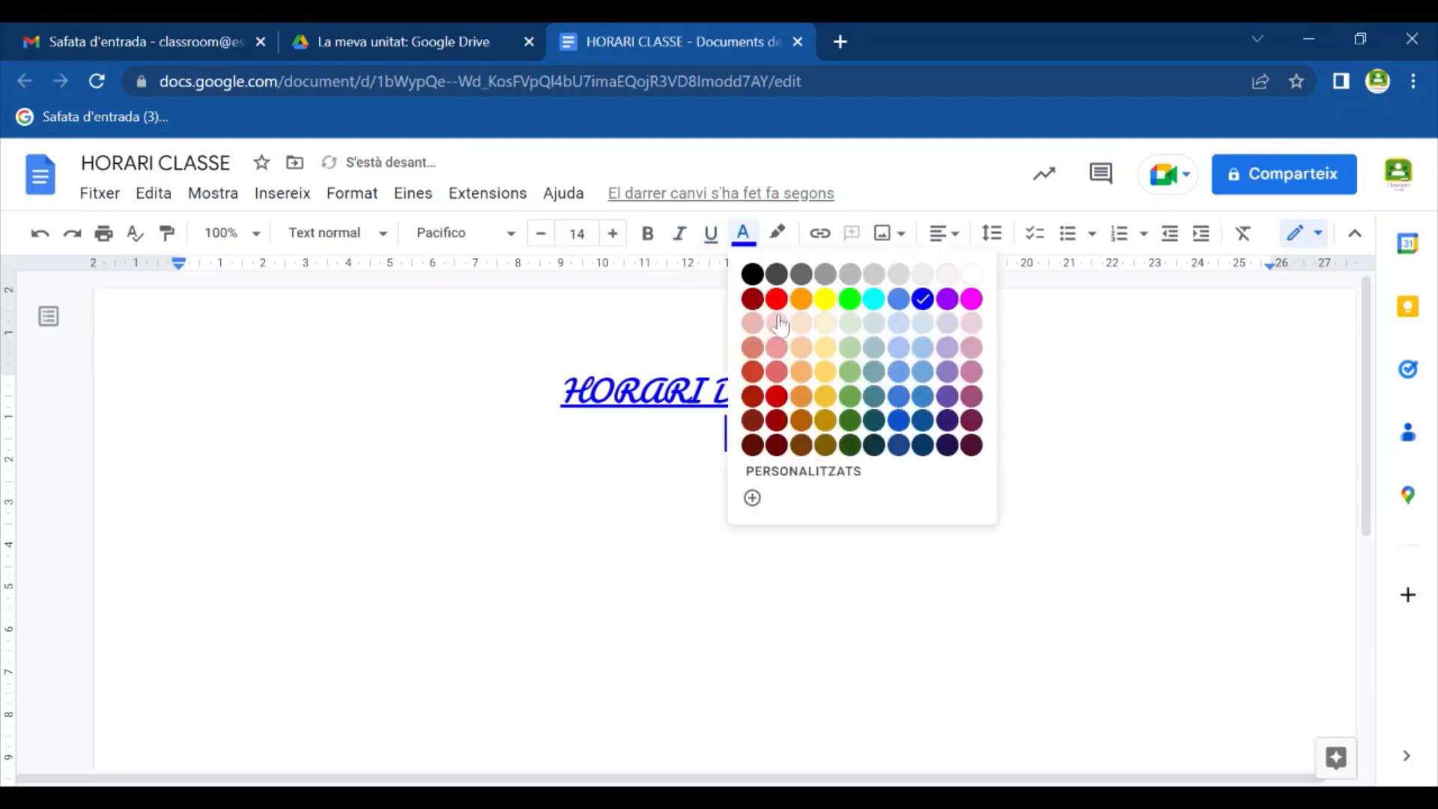
{"action": "left_click", "coordinate": [753, 277]}
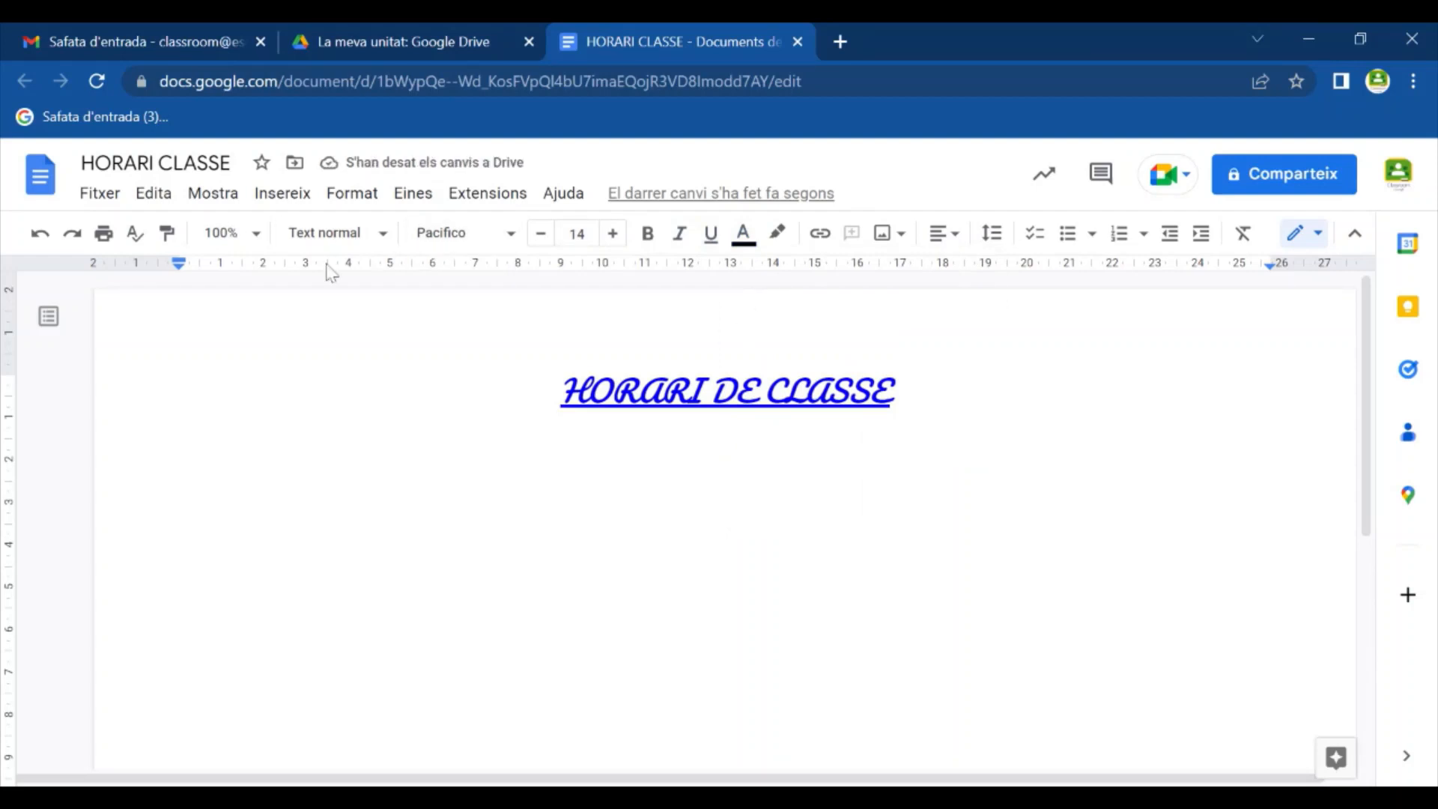
Step: Insert a table with six columns and nine rows below the heading
{"action": "left_click", "coordinate": [288, 196]}
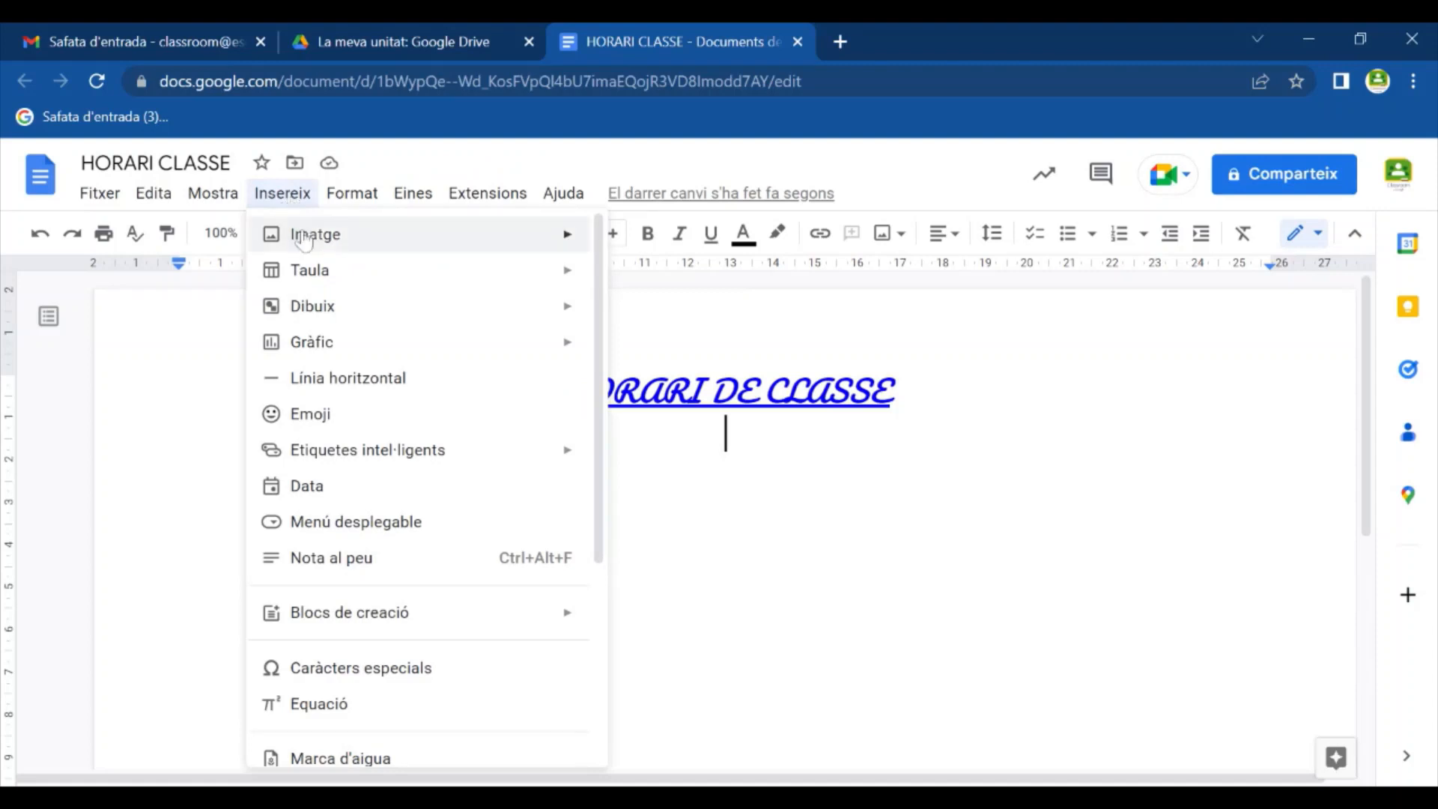
{"action": "mouse_move", "coordinate": [314, 273]}
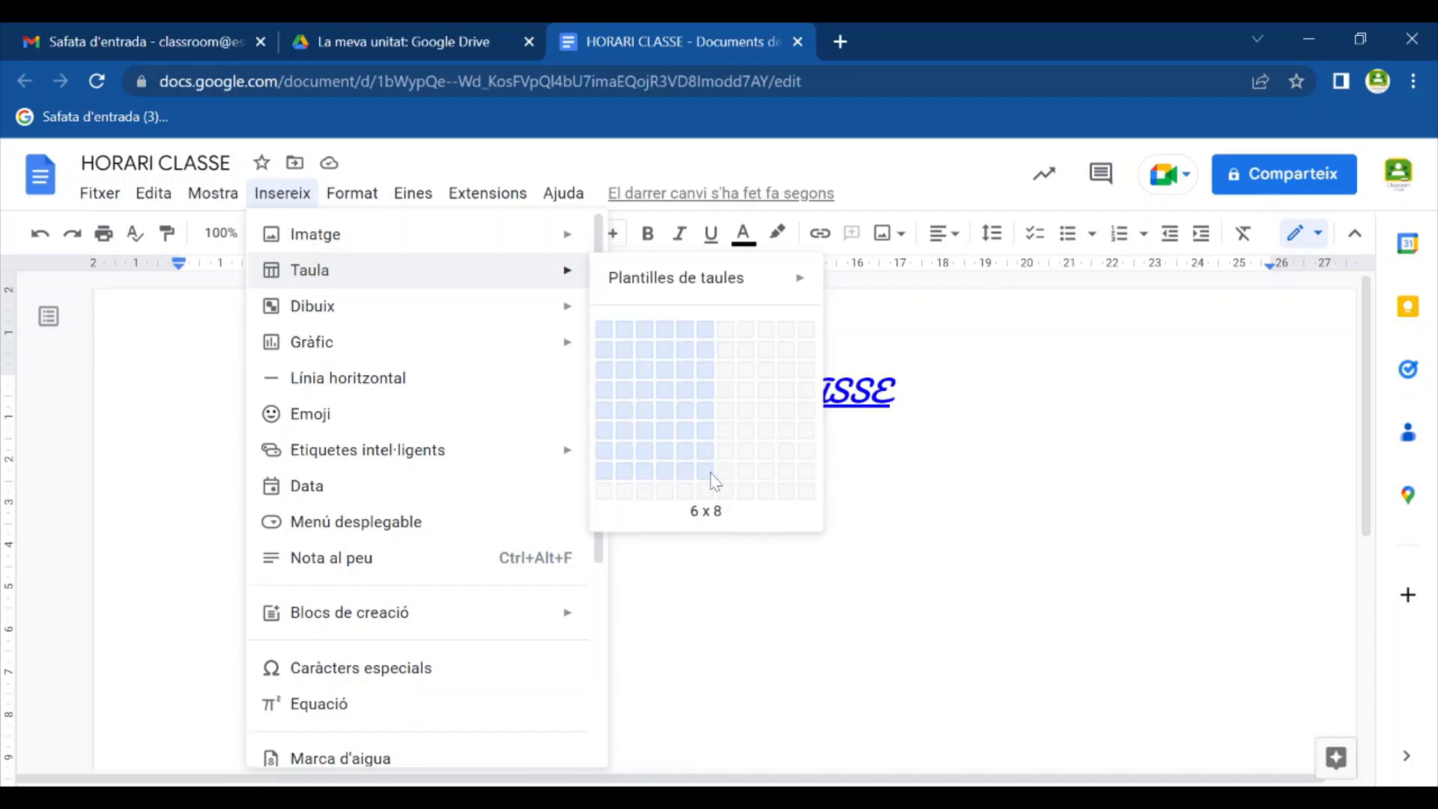
{"action": "left_click", "coordinate": [708, 495]}
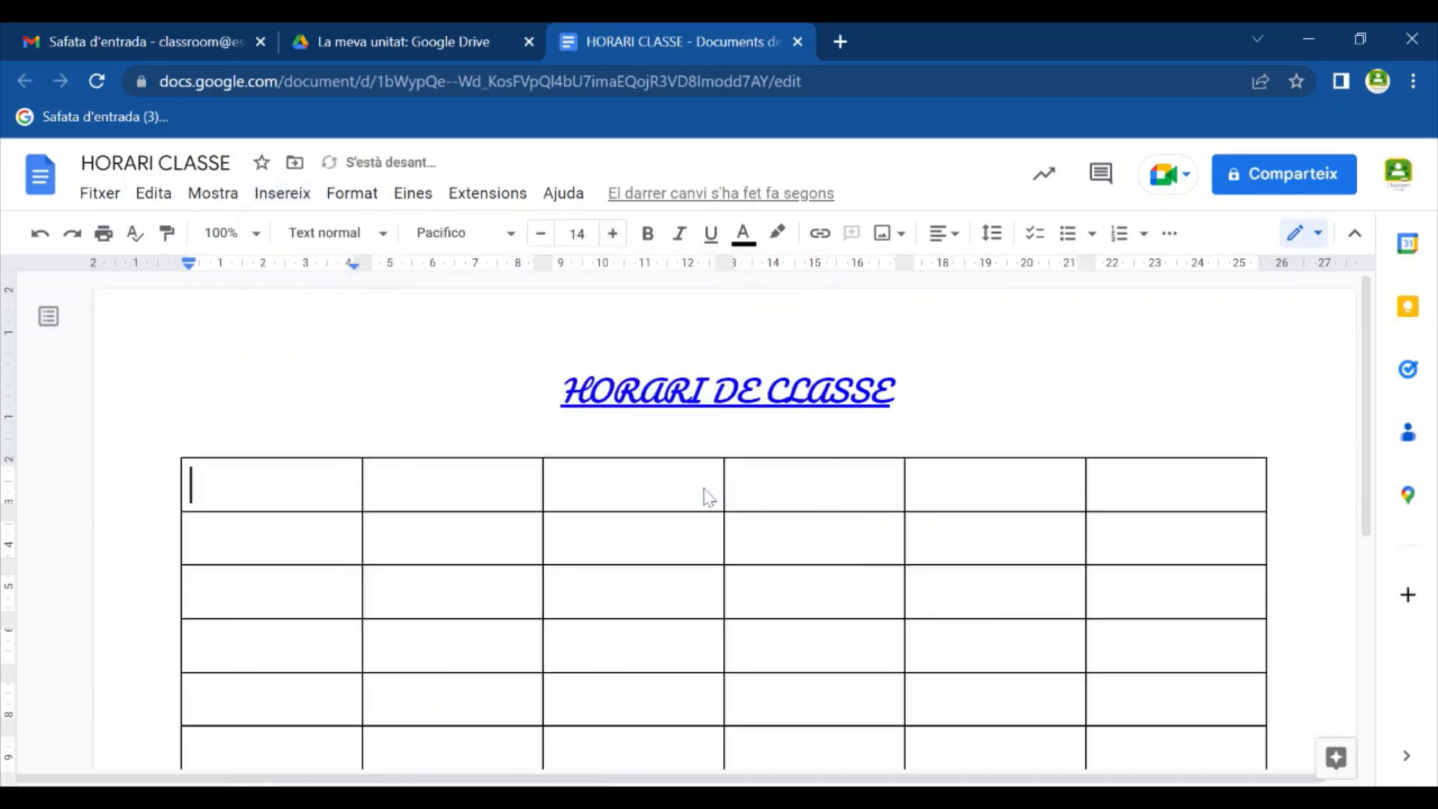
{"action": "scroll", "coordinate": [703, 498], "scroll_direction": "down", "scroll_amount": 5}
{"action": "scroll", "coordinate": [480, 517], "scroll_direction": "up", "scroll_amount": 4}
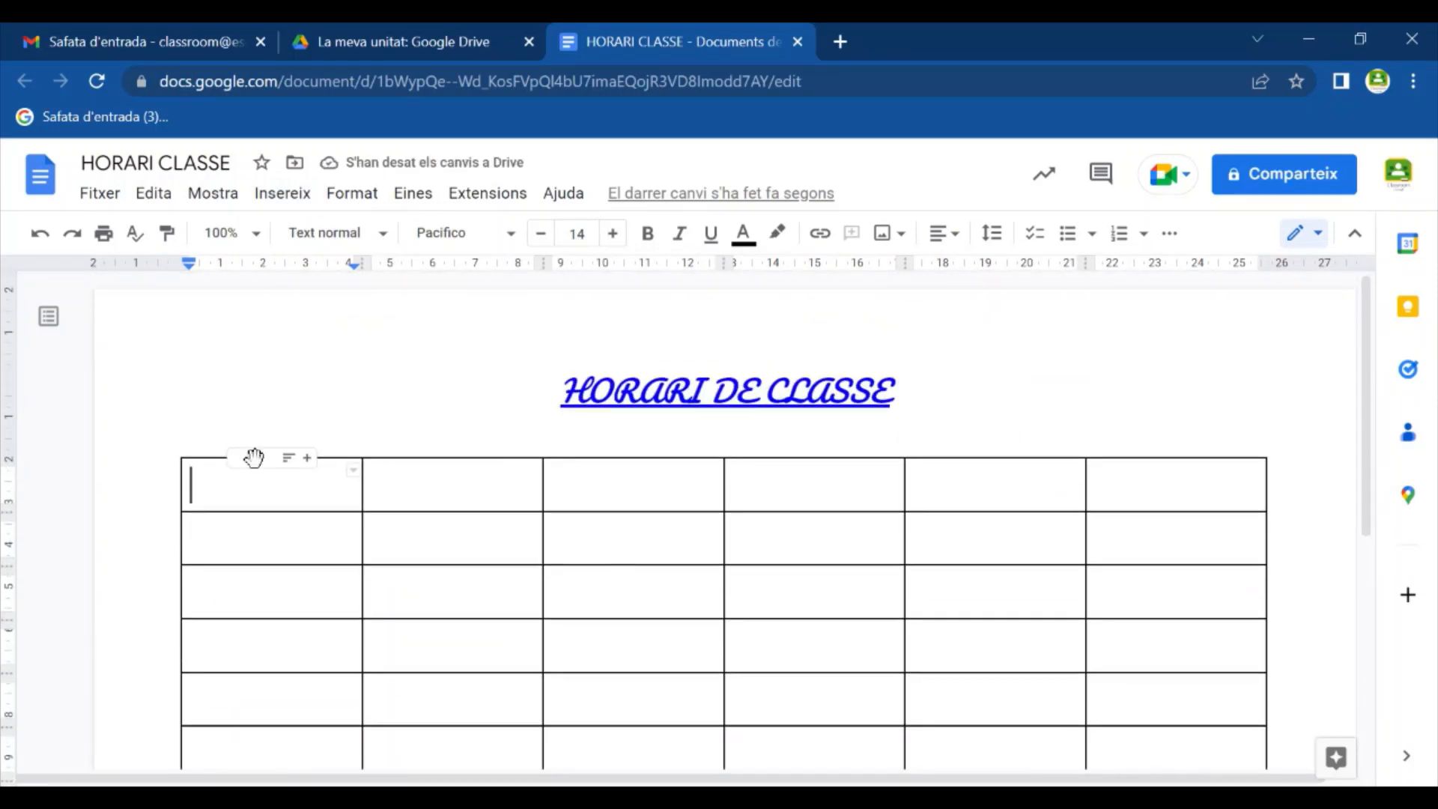
Step: Enter DILLUNS and DIMARTS in the second and third cells of the table's first row
{"action": "left_click", "coordinate": [452, 485]}
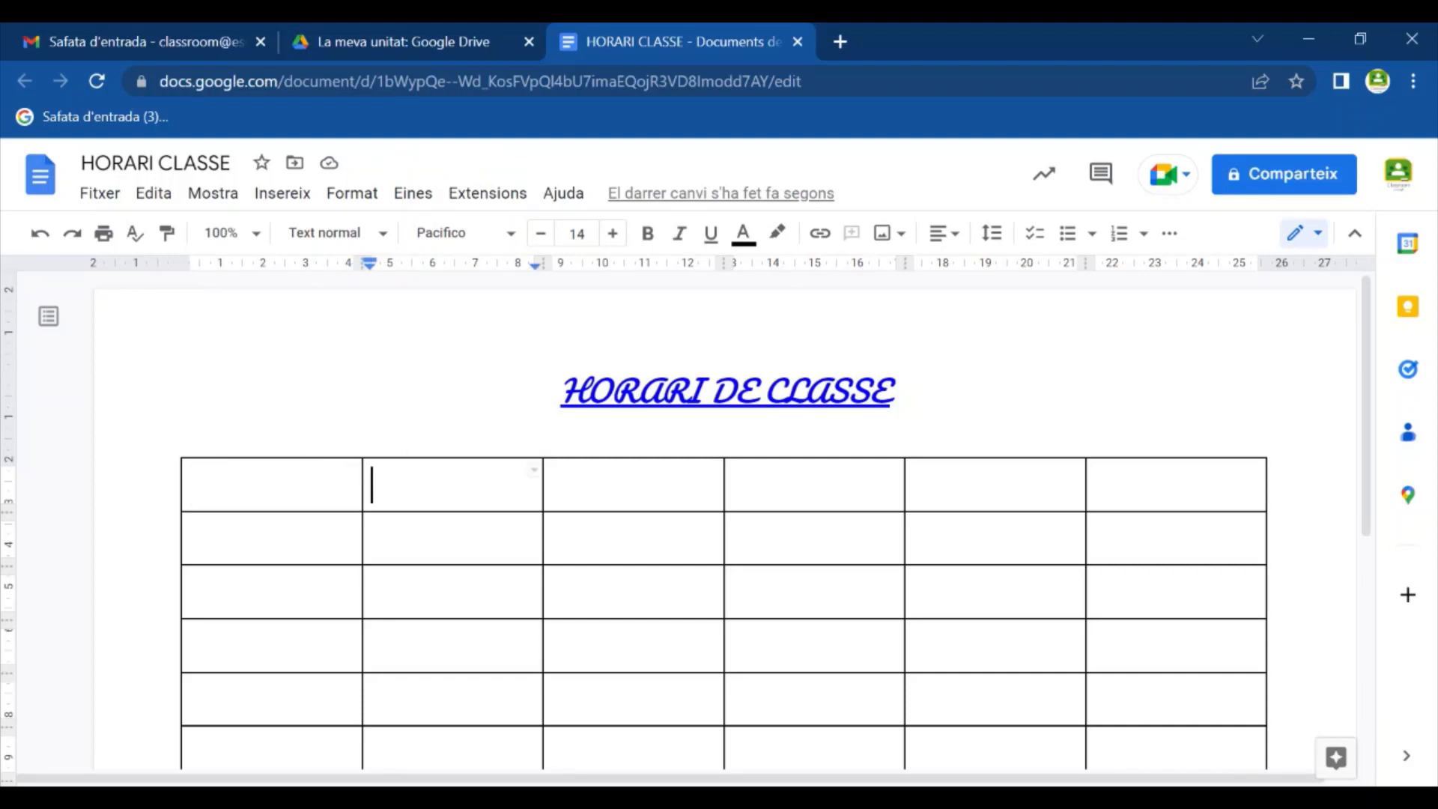
{"action": "type", "text": "DILLUNS"}
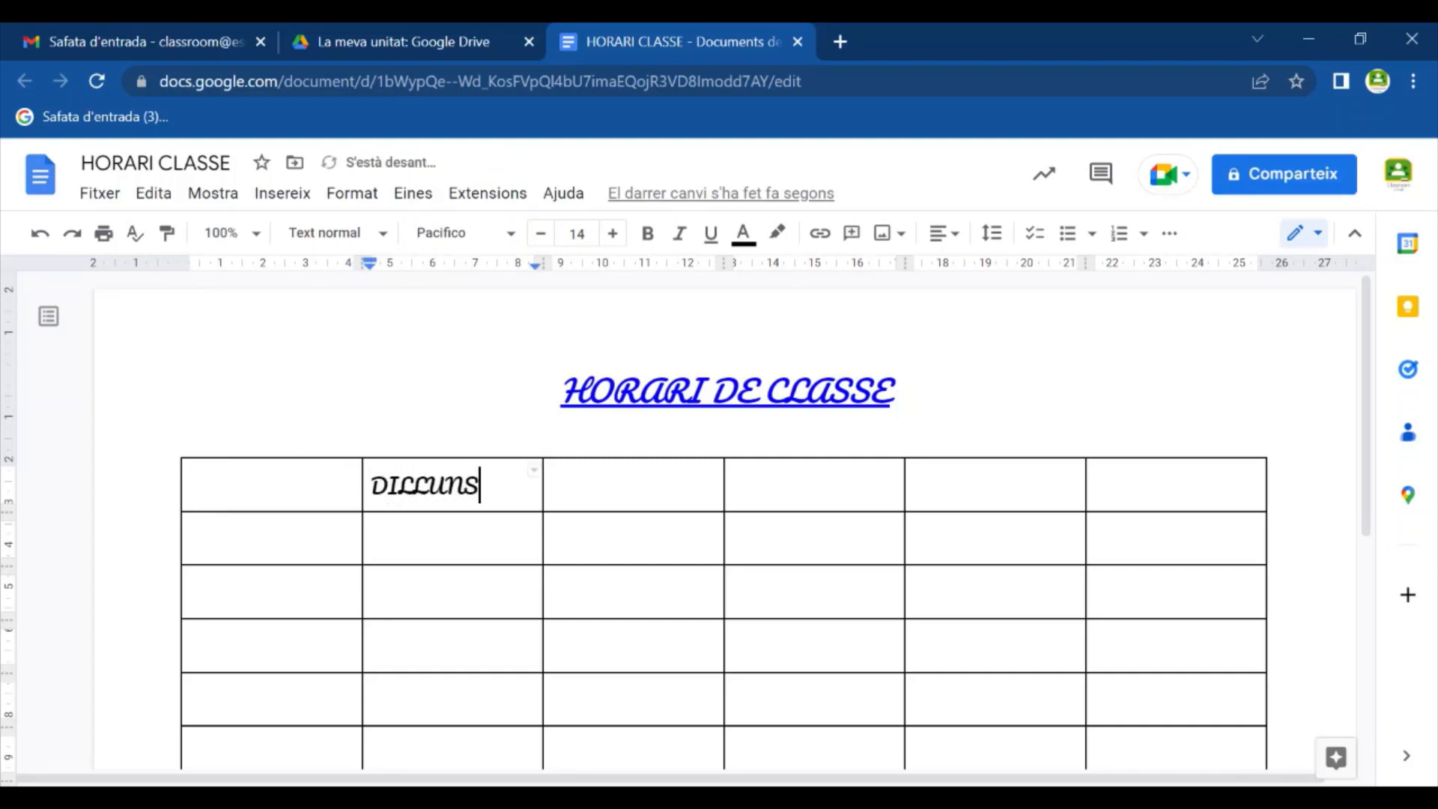
{"action": "key", "text": "Tab"}
{"action": "type", "text": "DIM"}
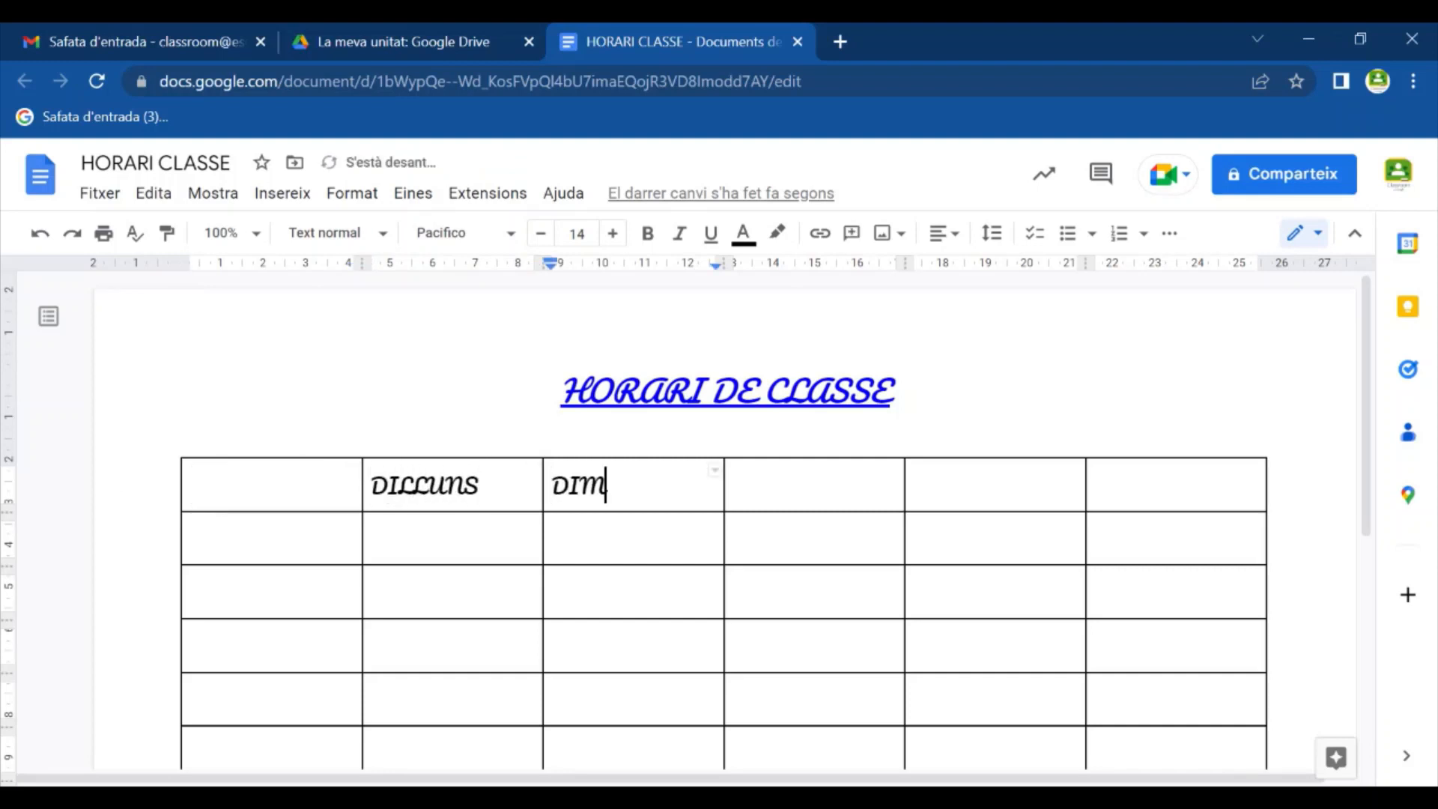
{"action": "type", "text": "ARTS"}
{"action": "key", "text": "Tab"}
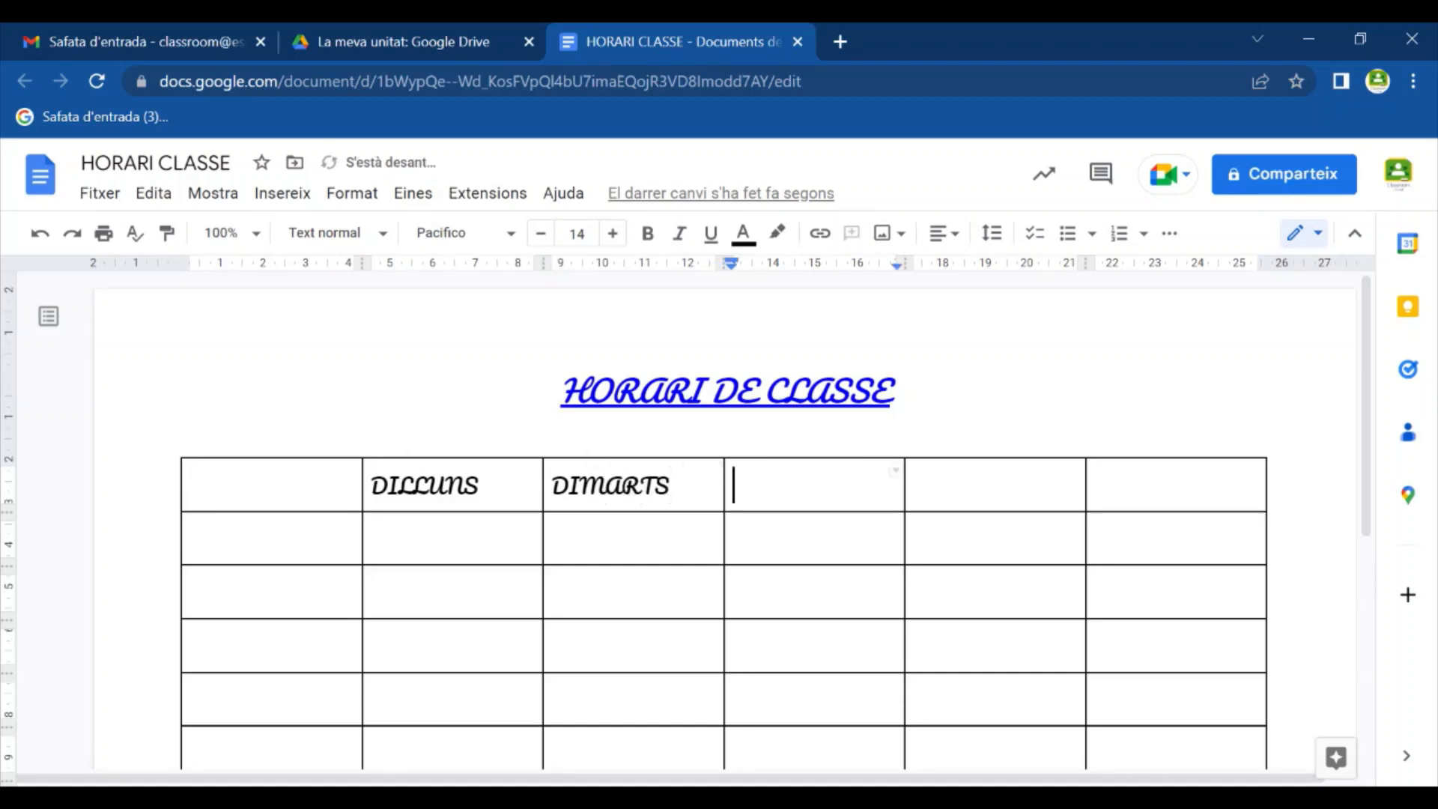
{"action": "type", "text": "SIMECRES"}
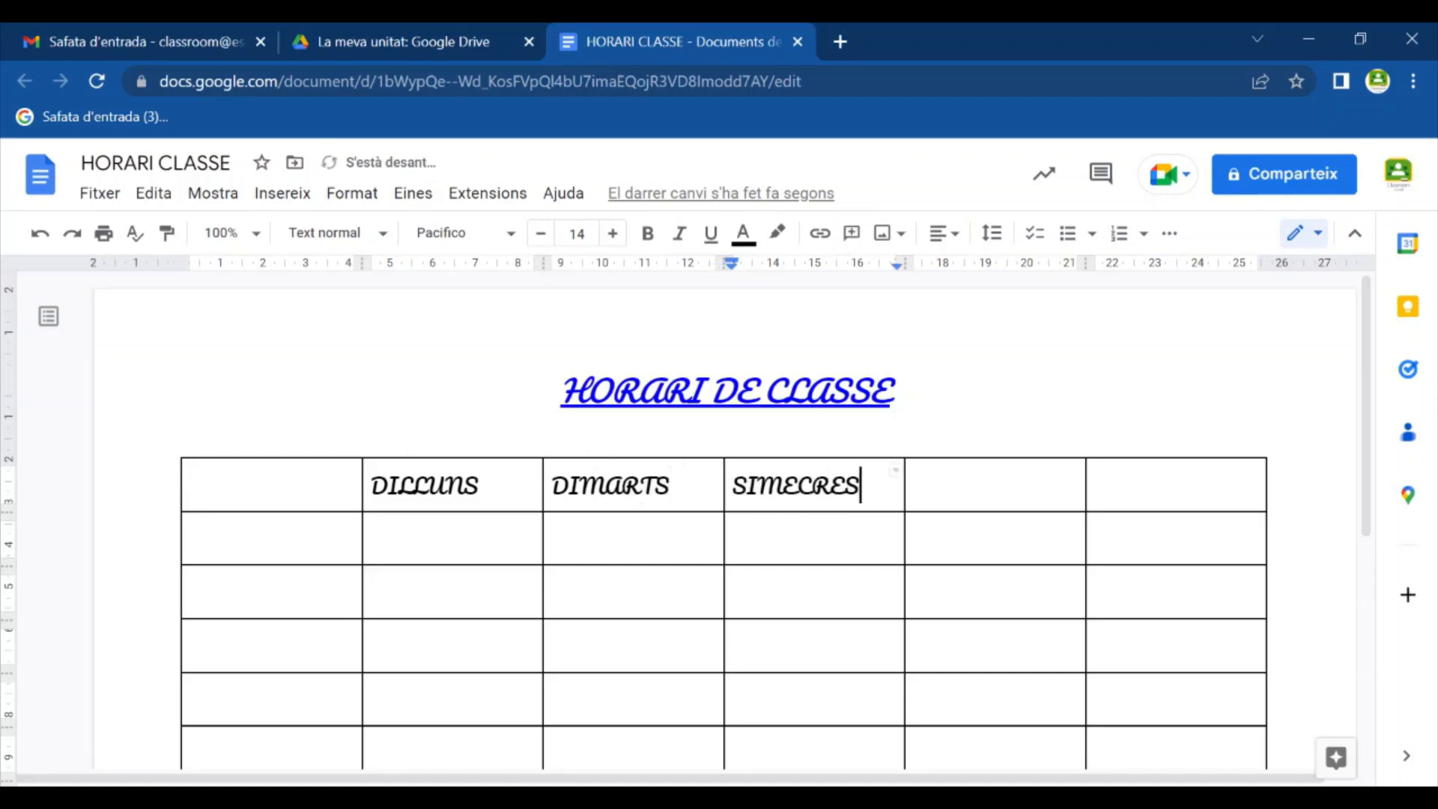
{"action": "key", "text": "BackSpace"}
{"action": "key", "text": "BackSpace"}
{"action": "key", "text": "BackSpace"}
{"action": "key", "text": "BackSpace"}
{"action": "key", "text": "BackSpace"}
{"action": "key", "text": "BackSpace"}
{"action": "key", "text": "BackSpace"}
{"action": "key", "text": "BackSpace"}
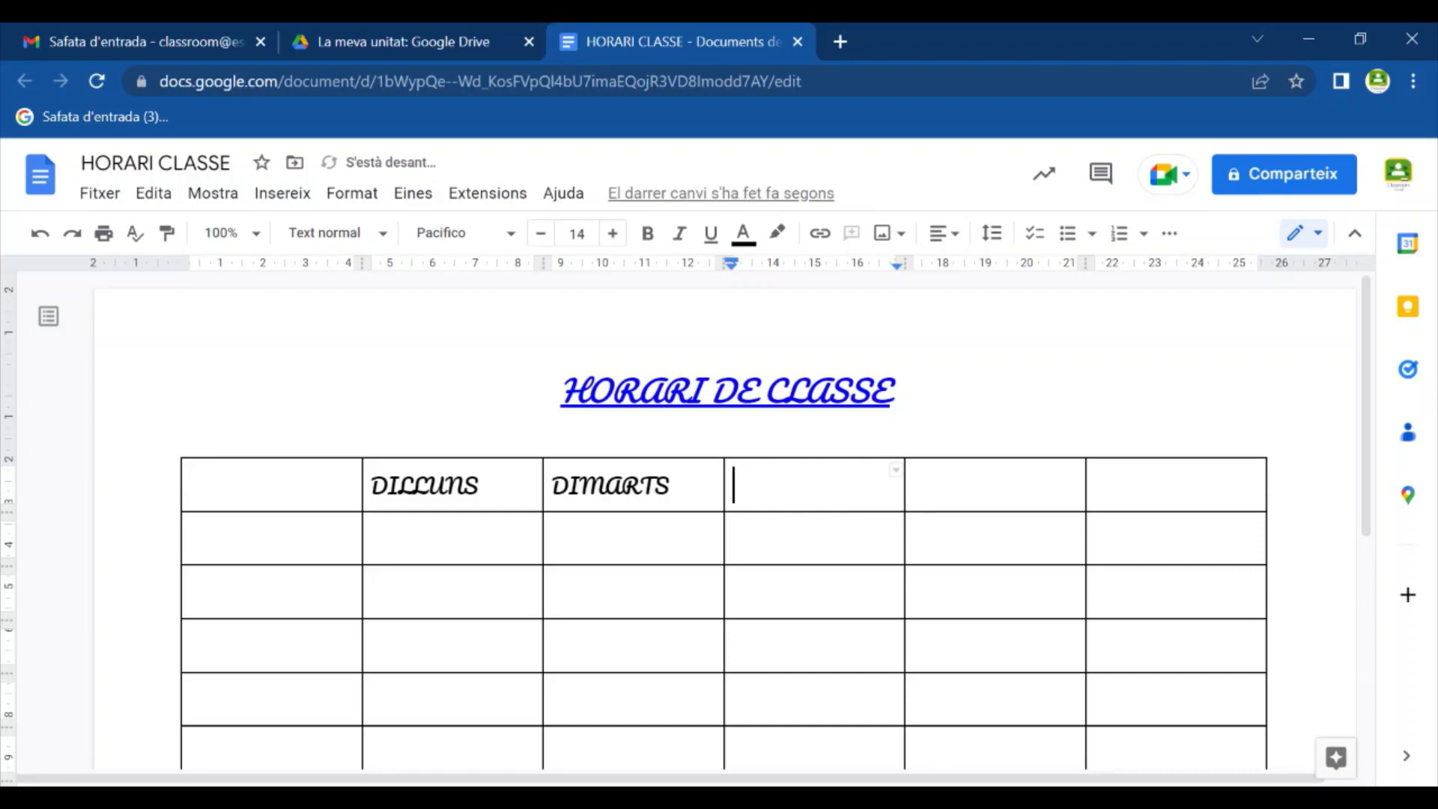
Step: Enter DIMECRES in the fourth cell of the table's first row
{"action": "type", "text": "DIMECRES"}
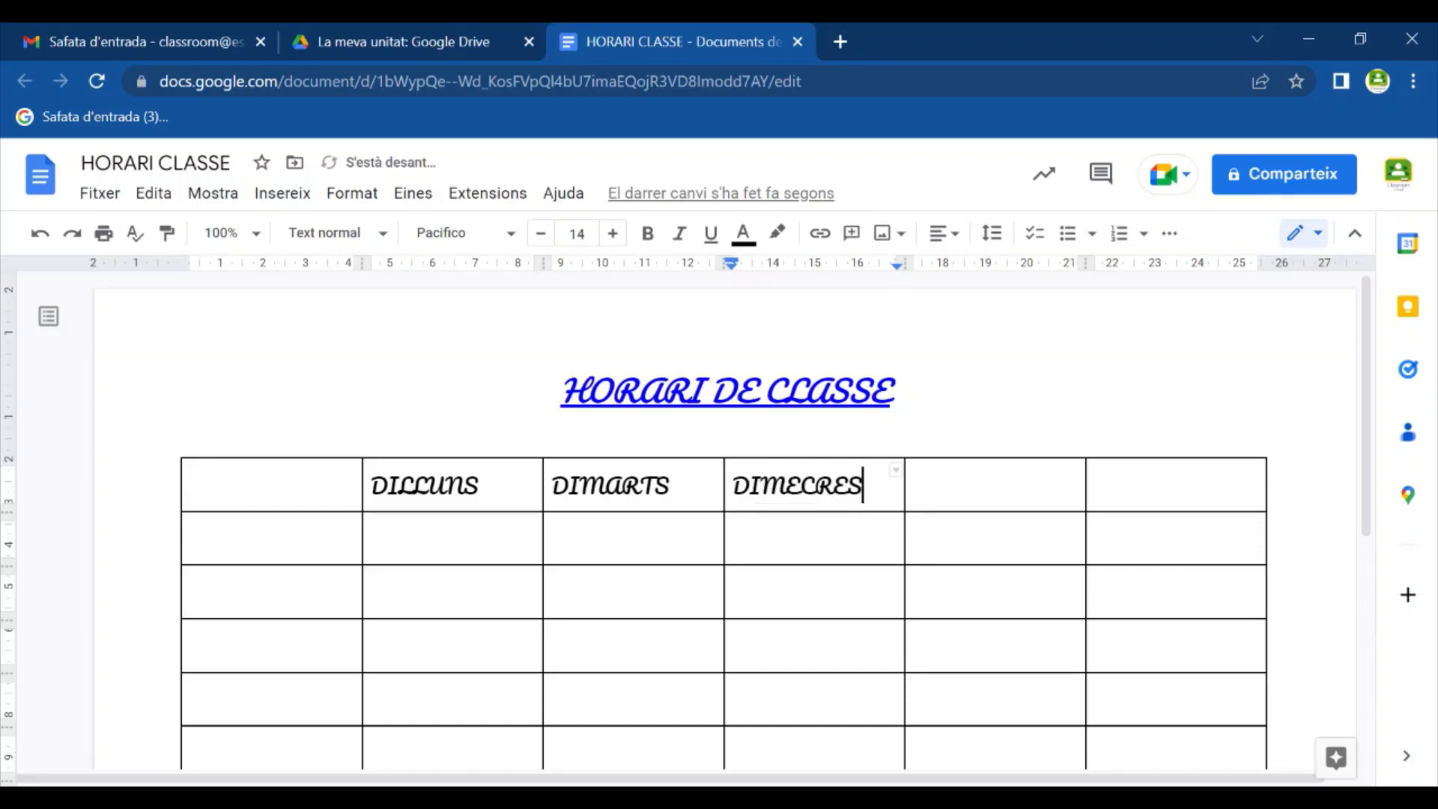
Step: Enter DIJOUS and DIVENDRES in the fifth and sixth cells of the table's first row
{"action": "left_click", "coordinate": [974, 485]}
{"action": "type", "text": "D"}
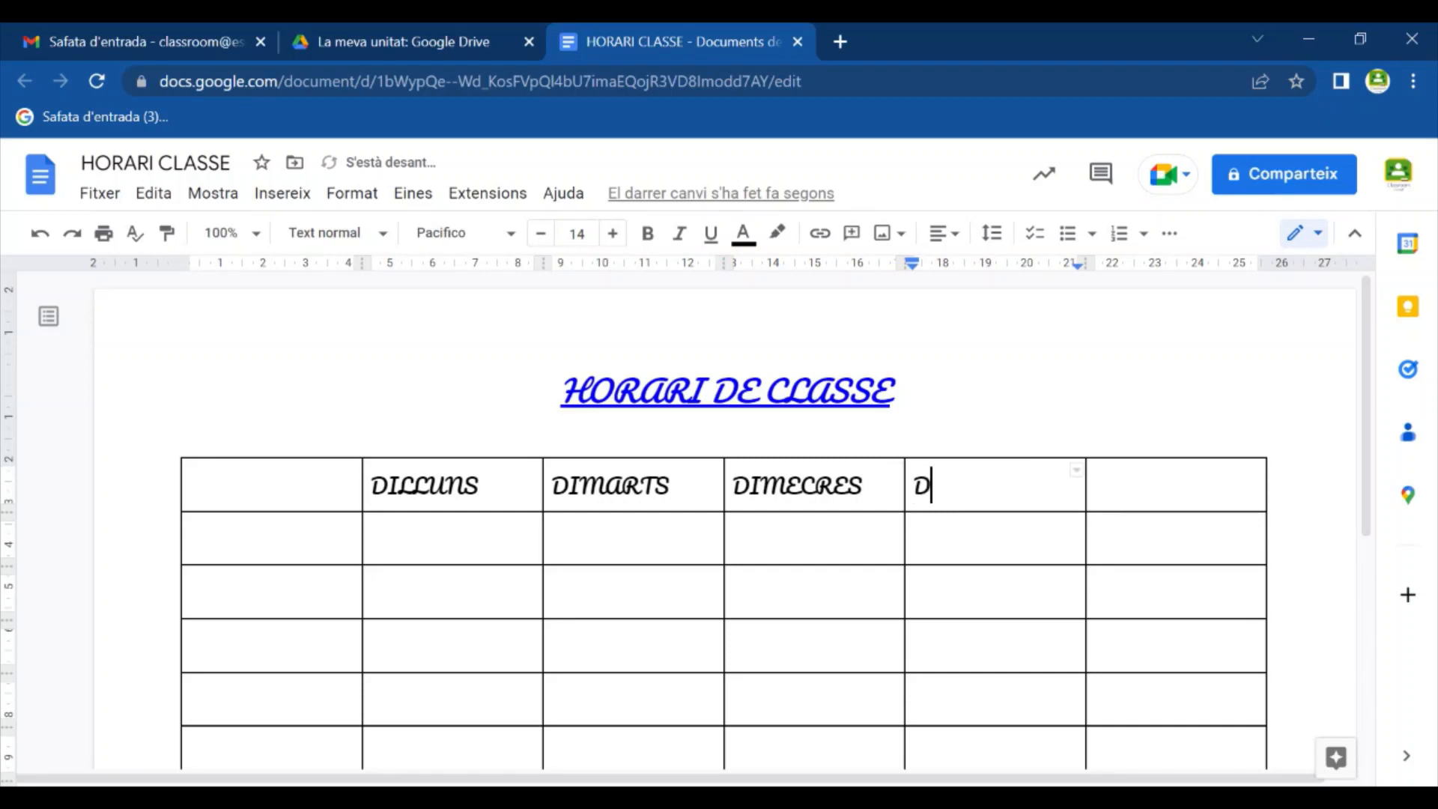
{"action": "type", "text": "IJOUS"}
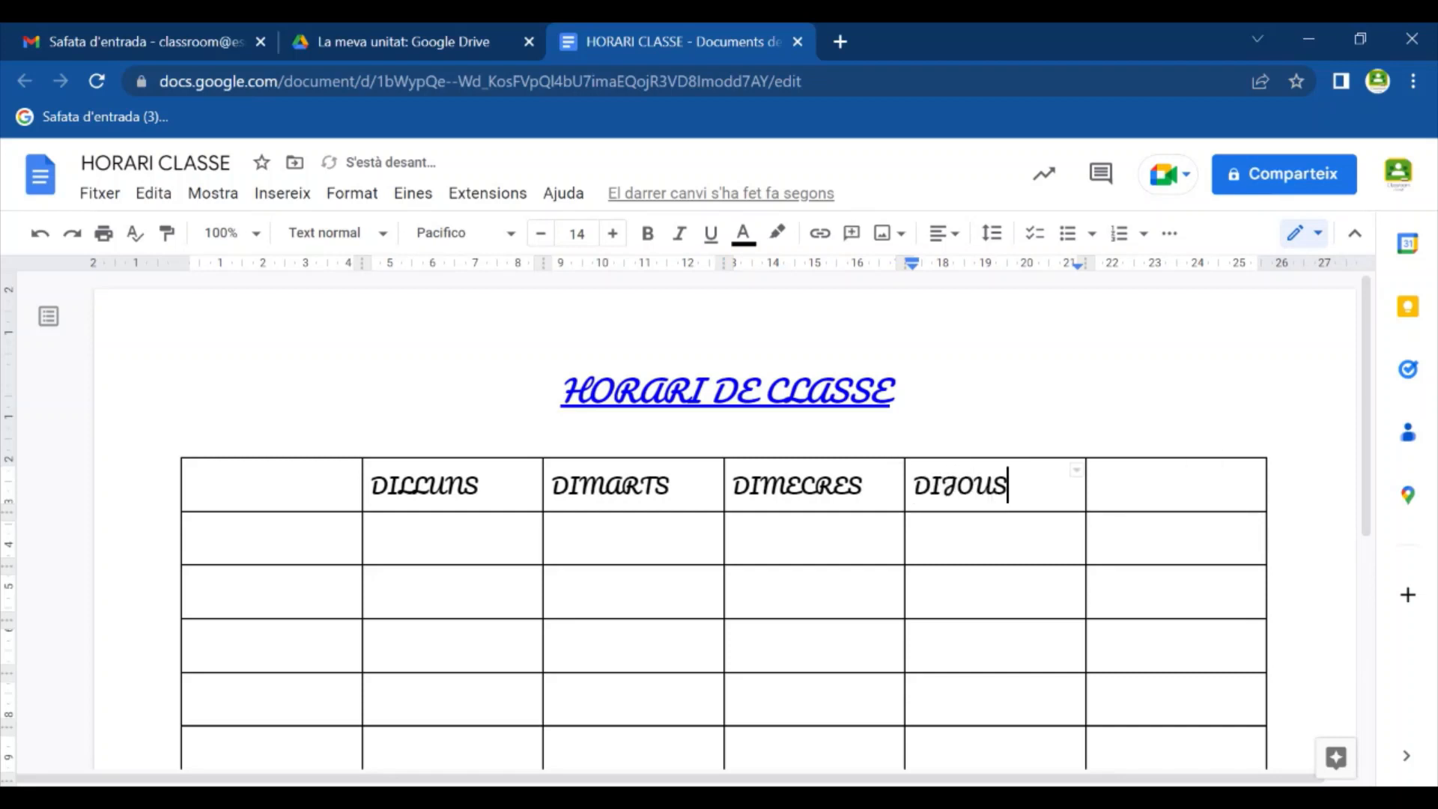
{"action": "key", "text": "Tab"}
{"action": "type", "text": "D"}
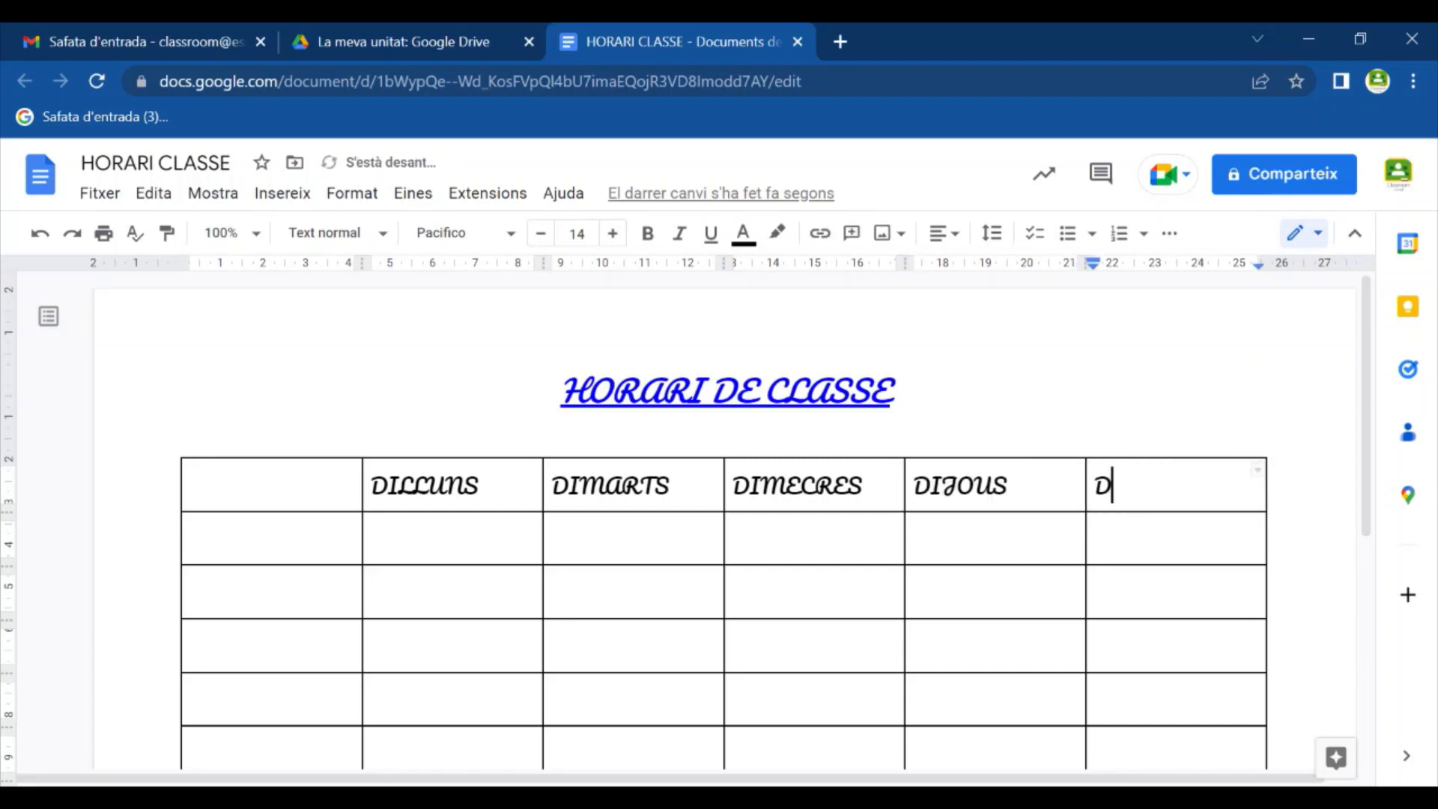
{"action": "type", "text": "IVENDRES"}
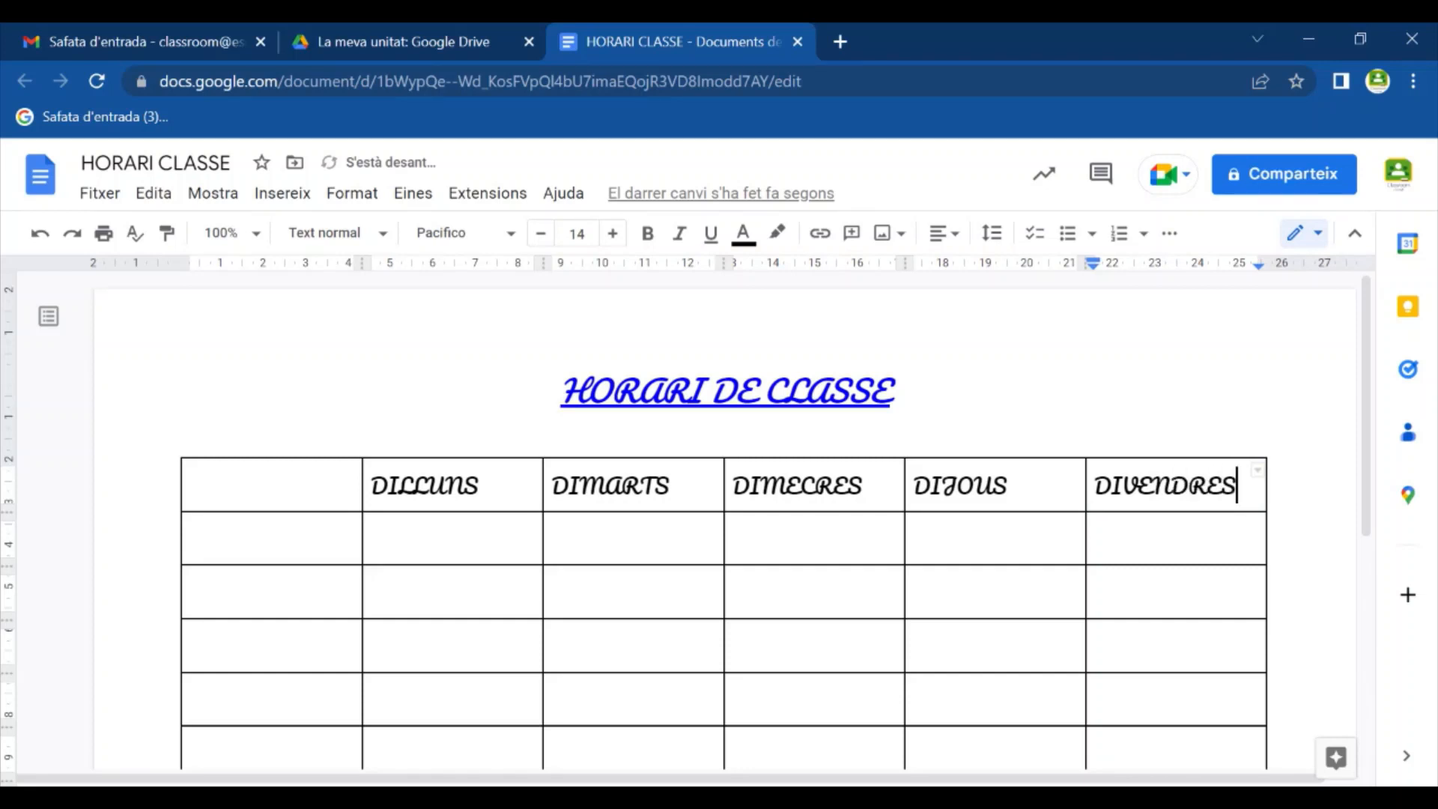
Step: Centre the five weekday headers and set their font to Lexend in the Negreta extra weight
{"action": "left_click_drag", "start_coordinate": [371, 485], "coordinate": [1169, 486]}
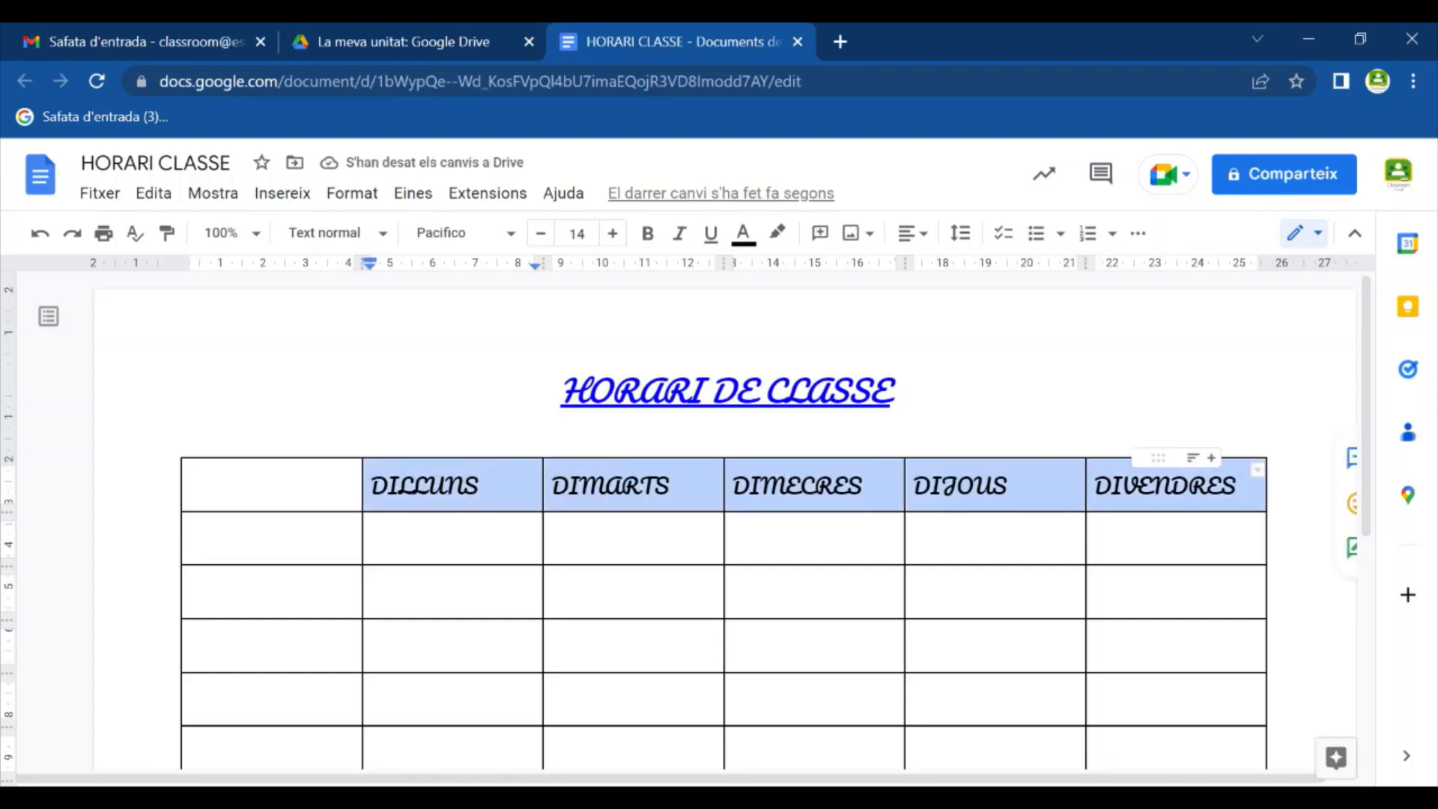
{"action": "left_click", "coordinate": [912, 233]}
{"action": "left_click", "coordinate": [853, 277]}
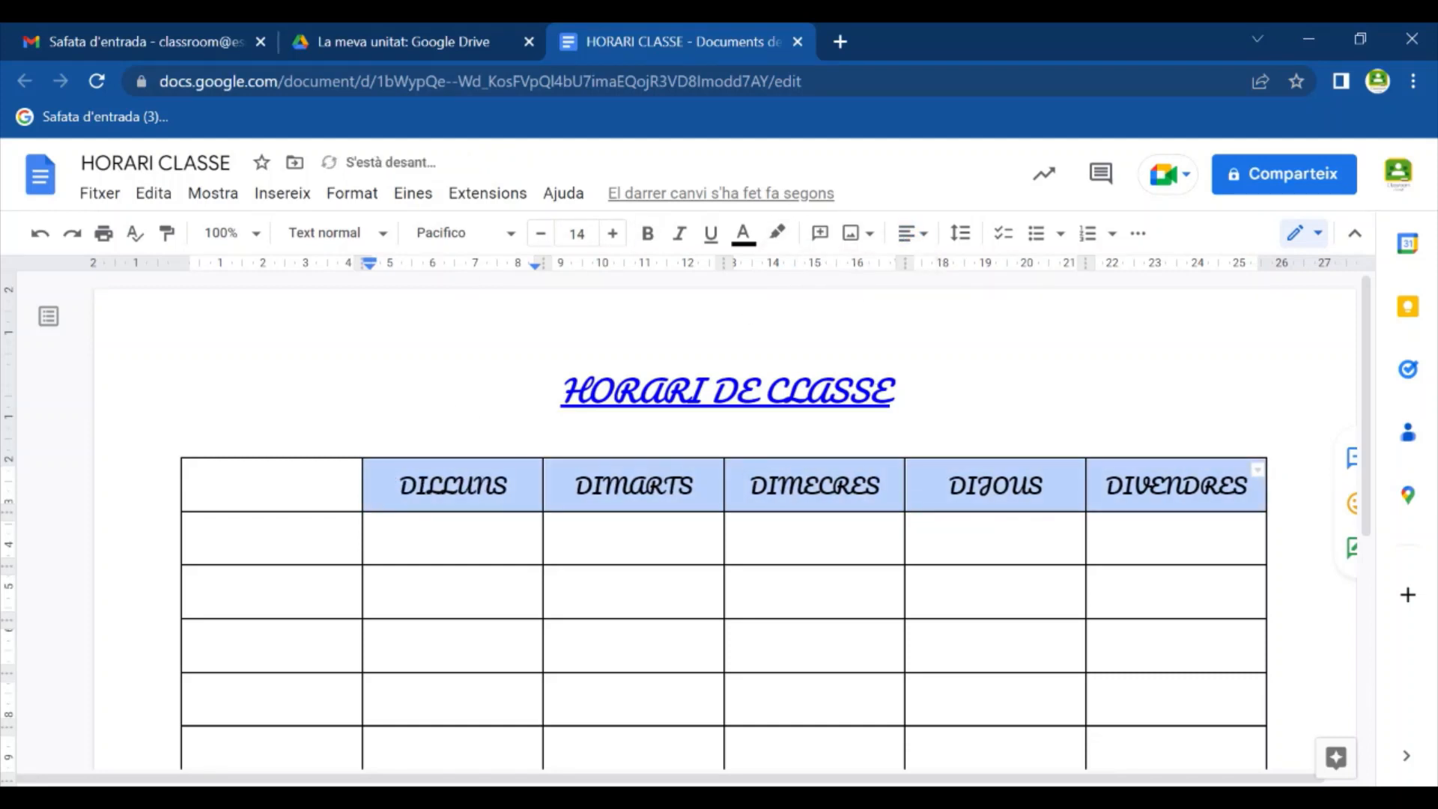
{"action": "left_click", "coordinate": [446, 234]}
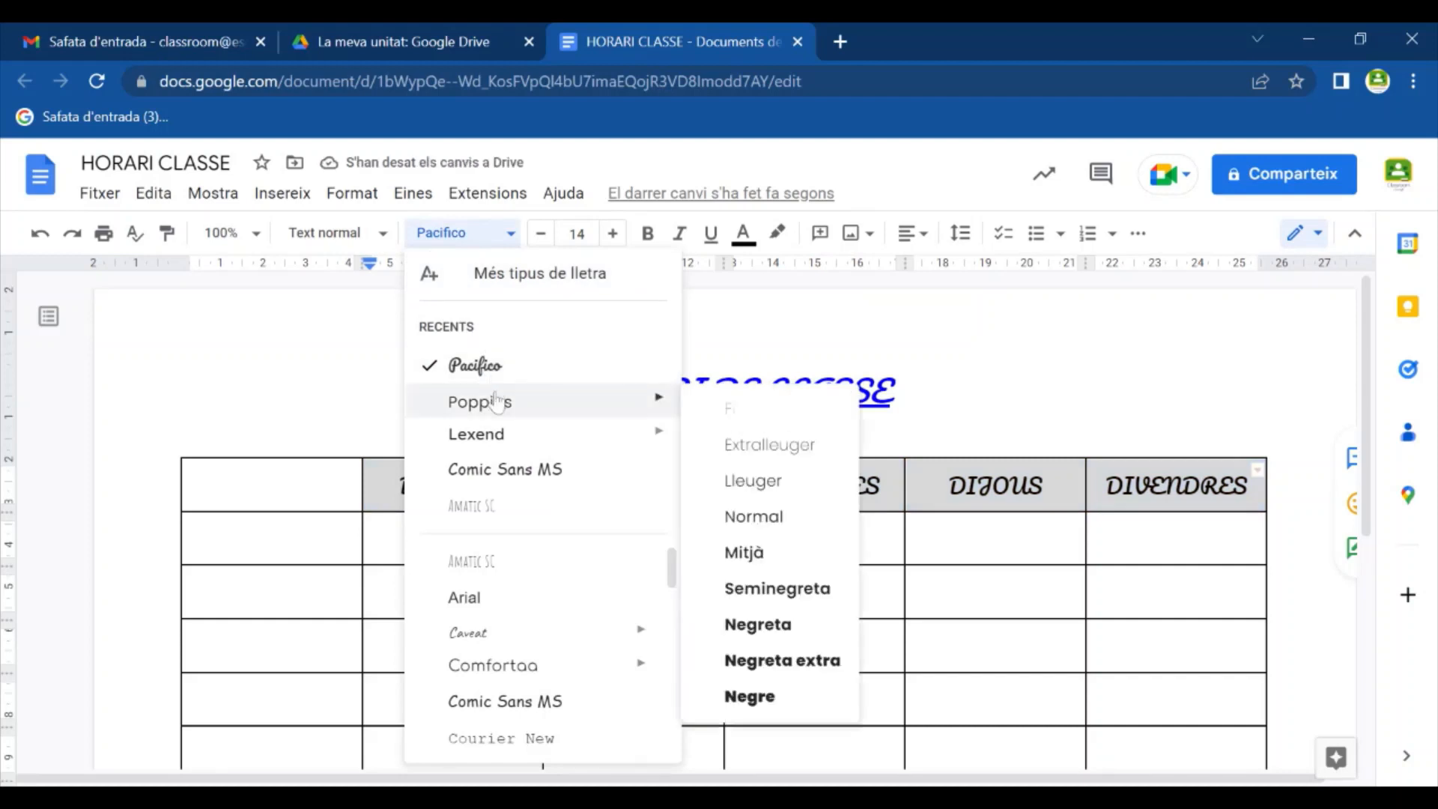
{"action": "mouse_move", "coordinate": [479, 434]}
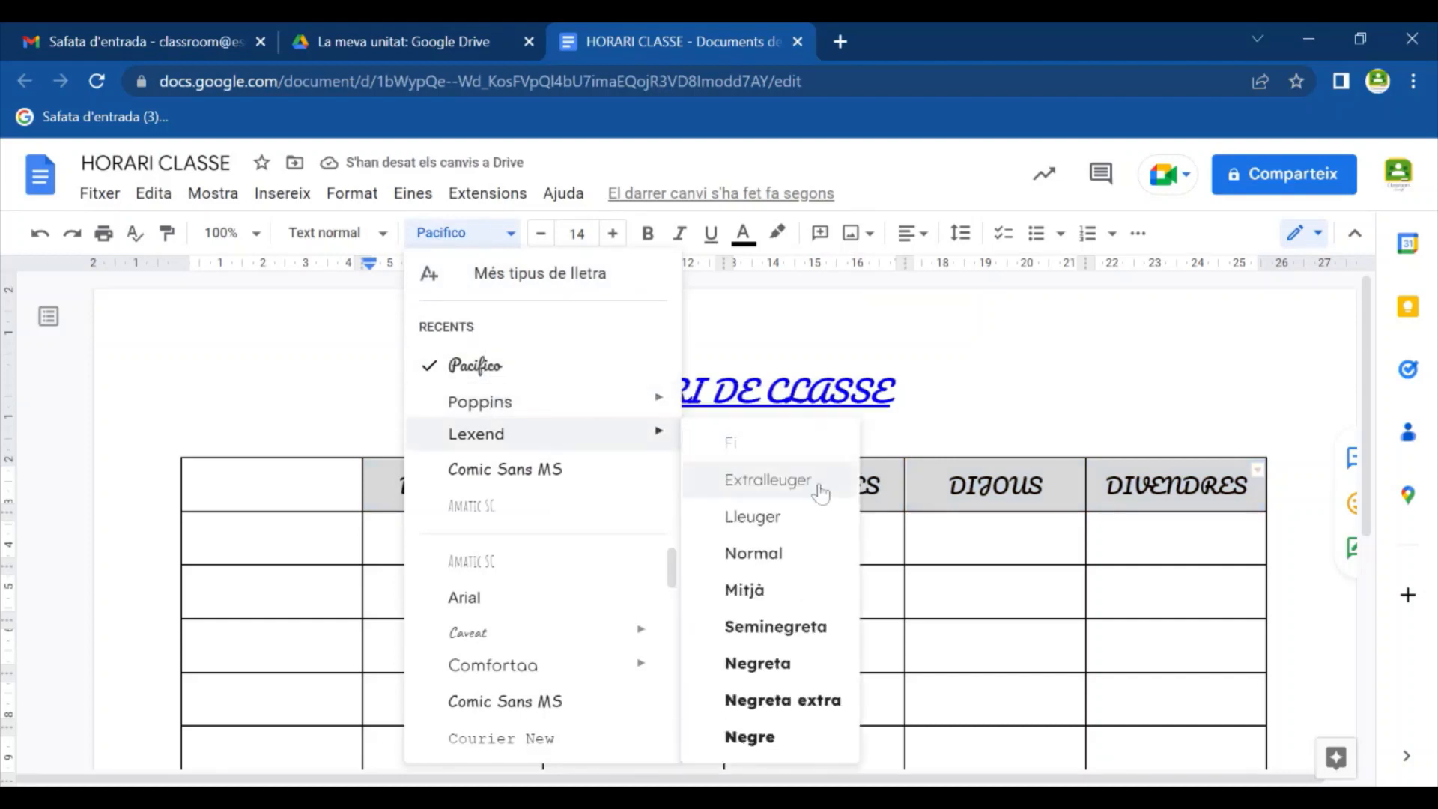
{"action": "left_click", "coordinate": [785, 699]}
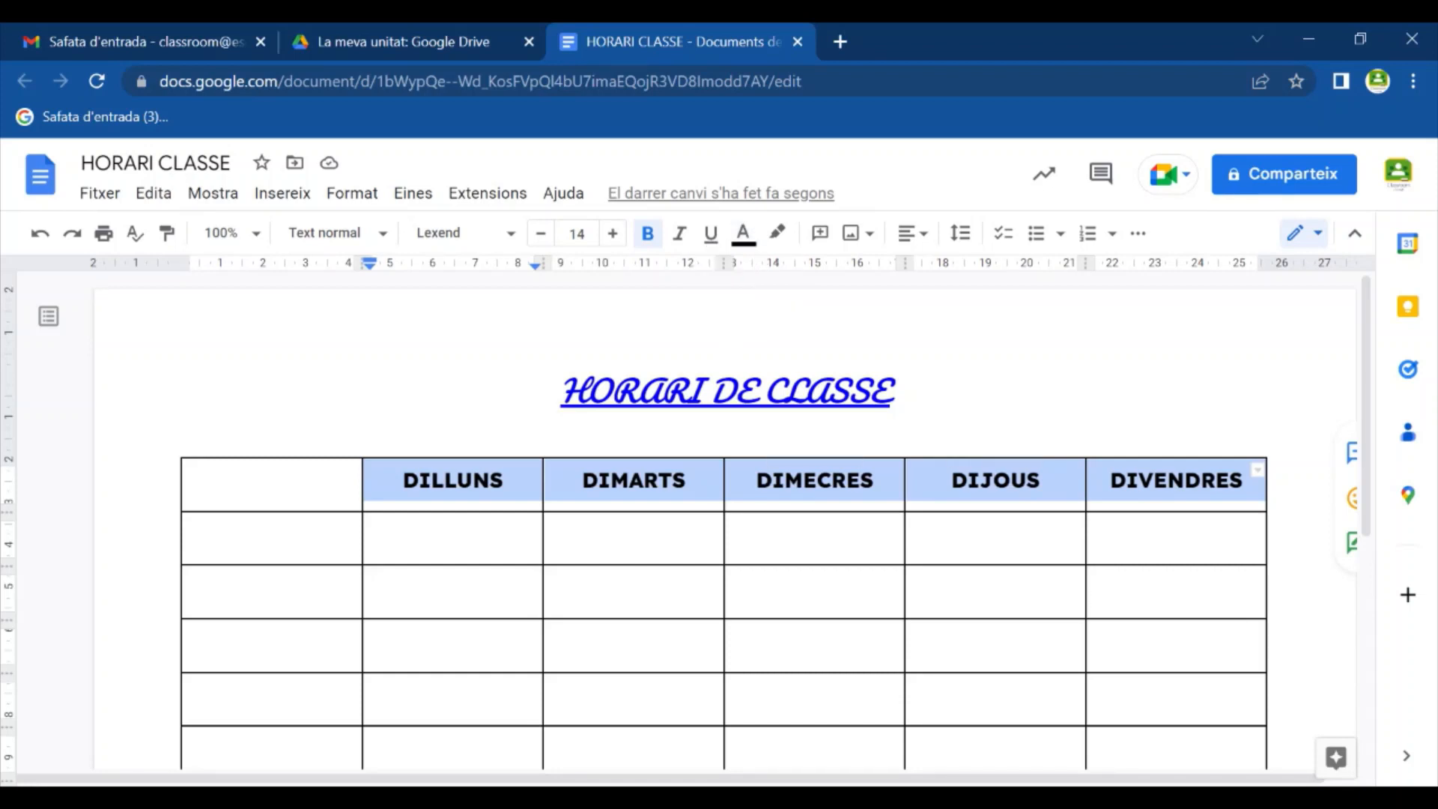
{"action": "left_click", "coordinate": [612, 480]}
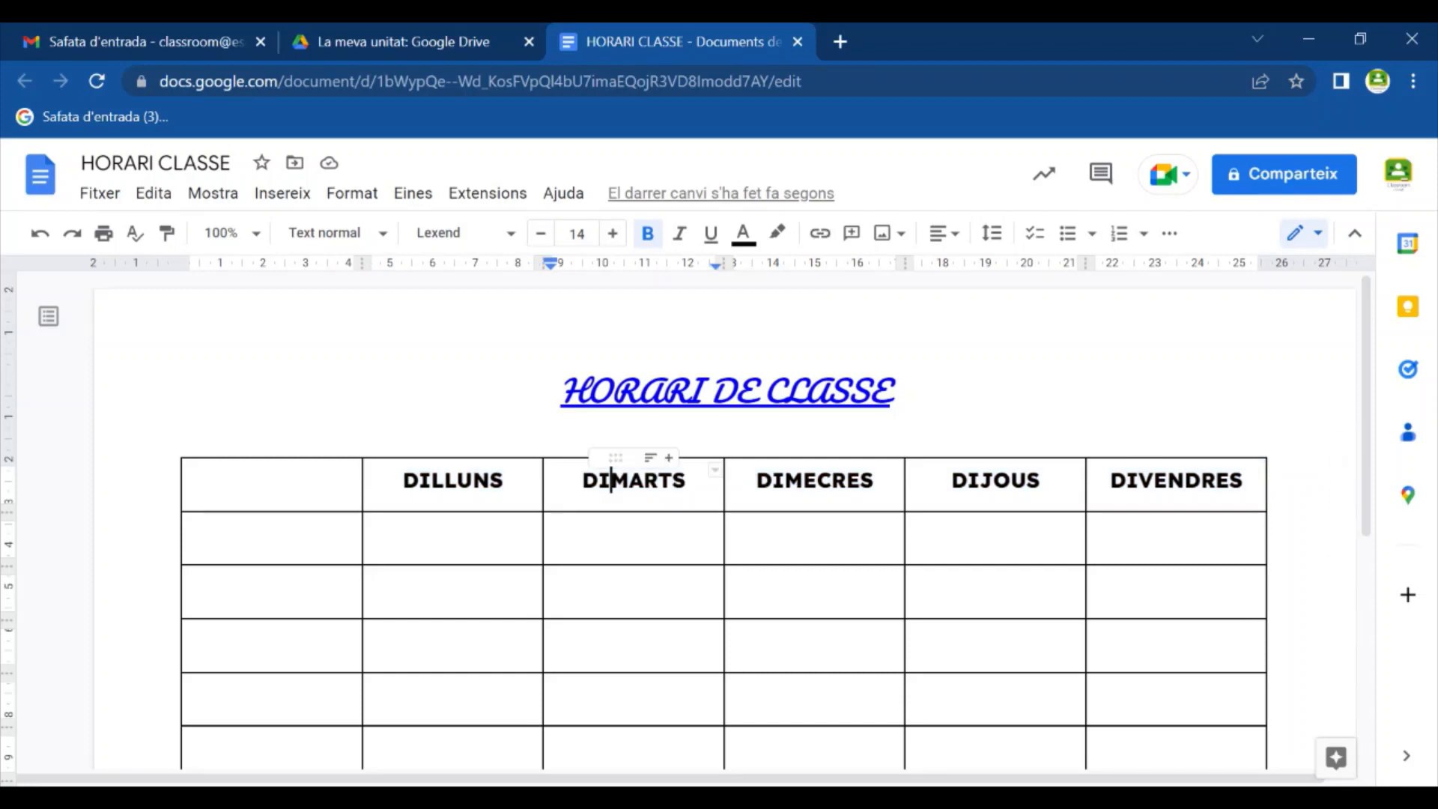
{"action": "left_click", "coordinate": [448, 538]}
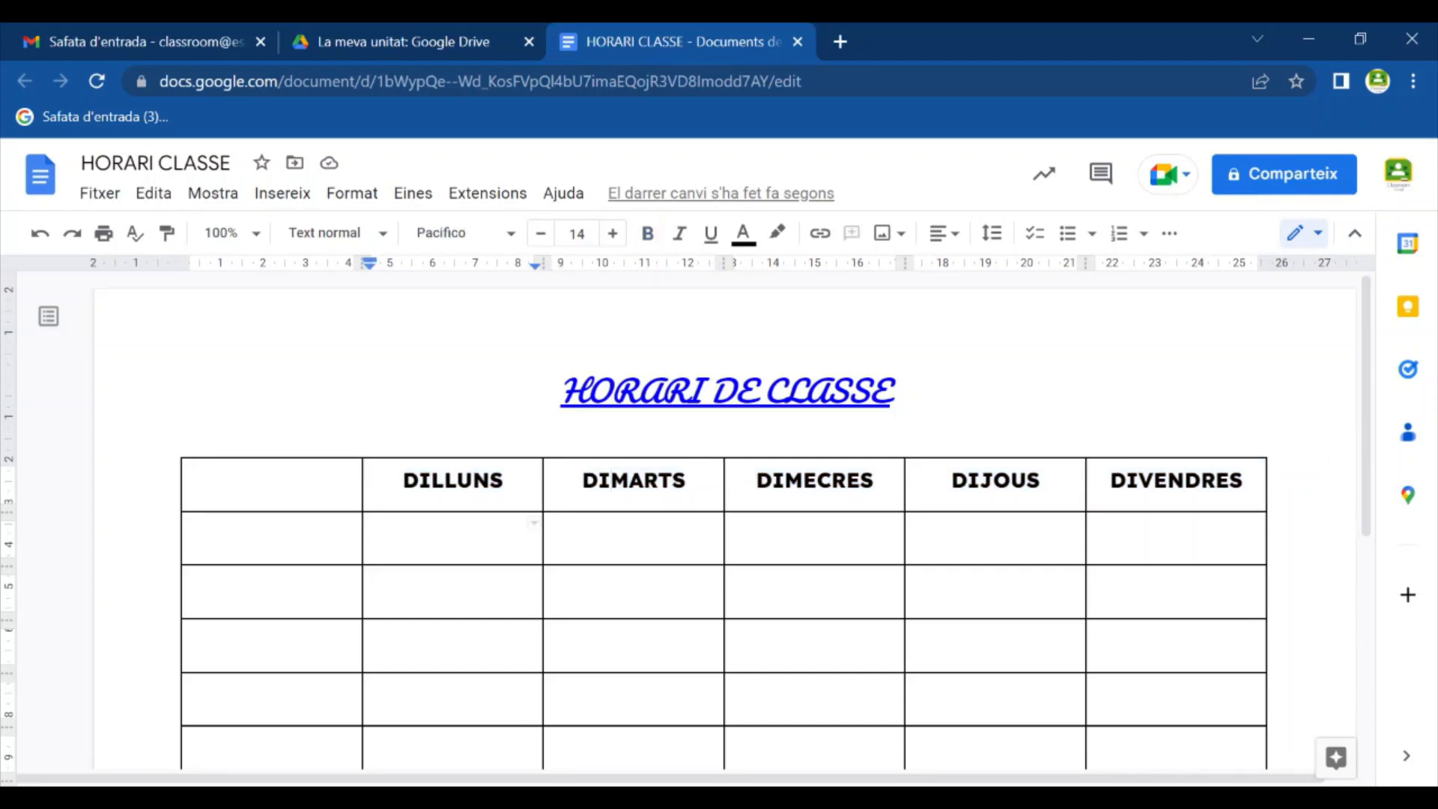
{"action": "type", "text": "cata"}
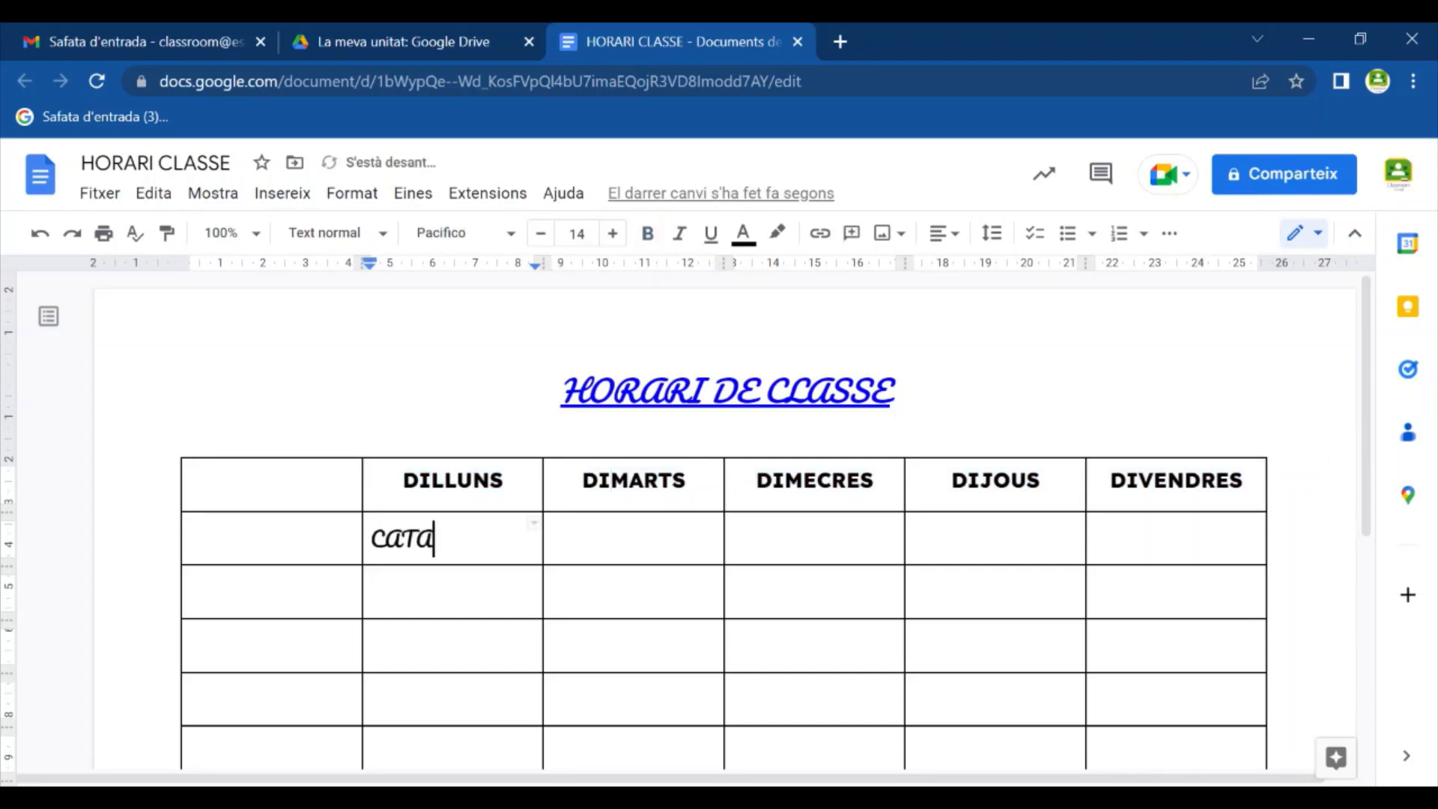
{"action": "type", "text": "là"}
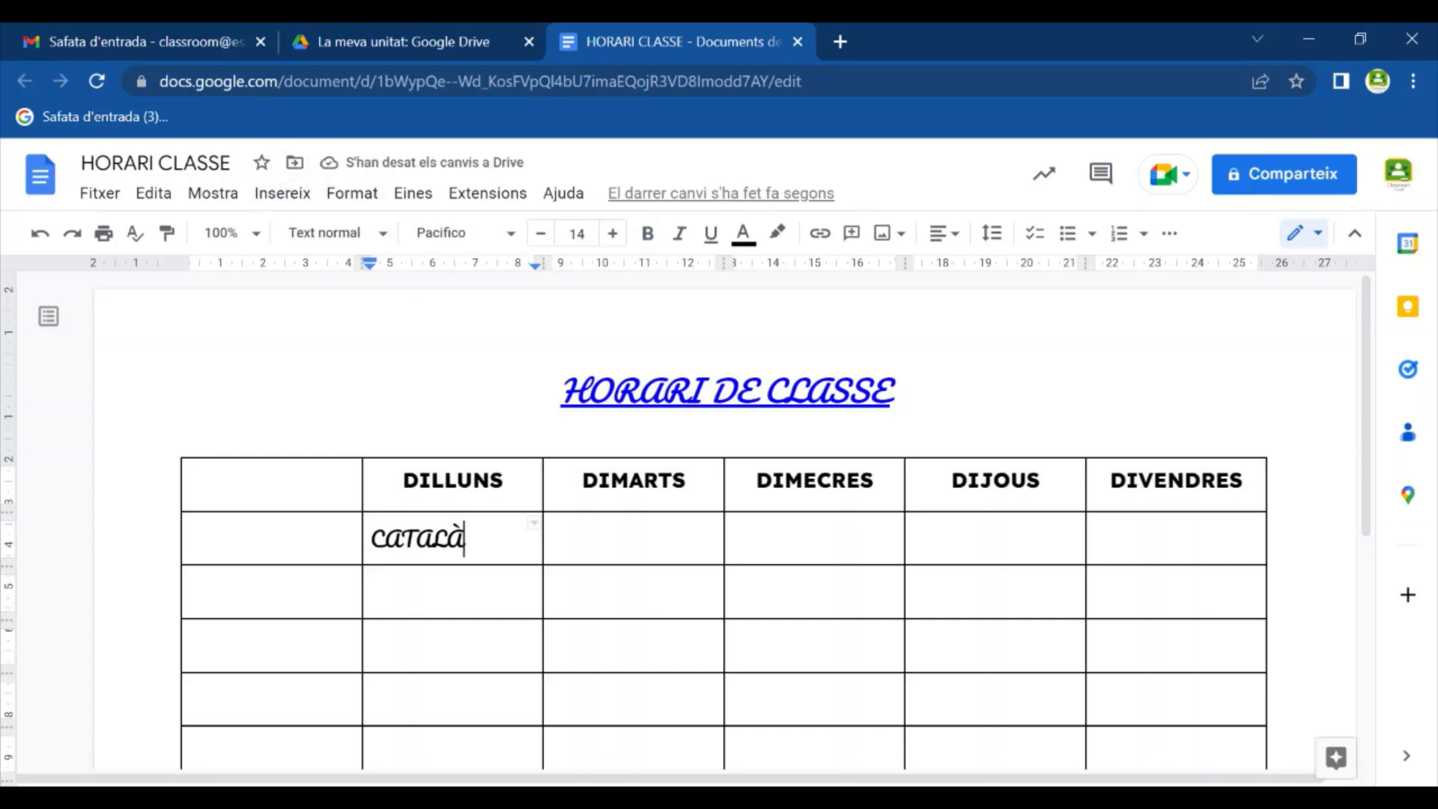
{"action": "key", "text": "BackSpace"}
{"action": "key", "text": "BackSpace"}
{"action": "key", "text": "BackSpace"}
{"action": "key", "text": "BackSpace"}
{"action": "key", "text": "BackSpace"}
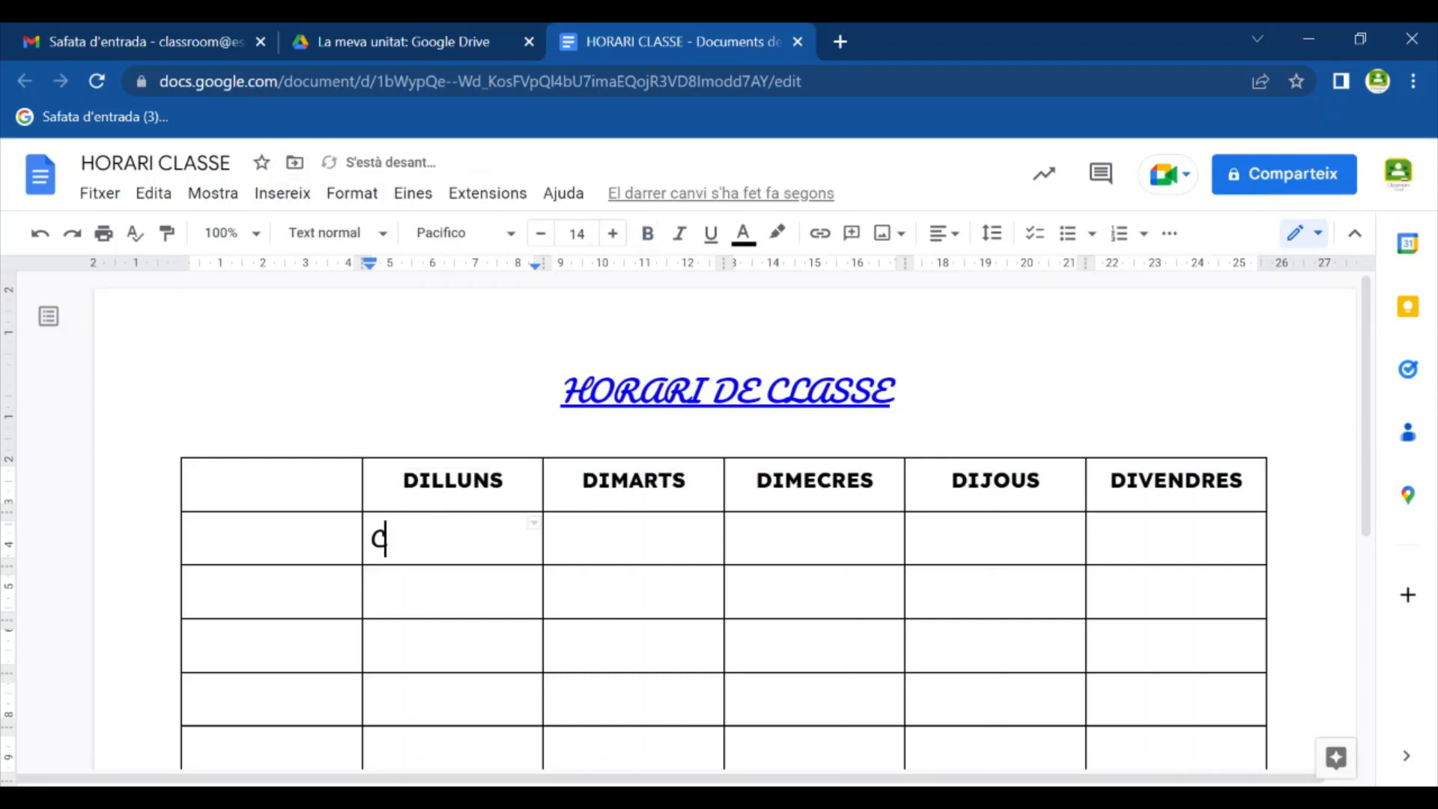
{"action": "key", "text": "BackSpace"}
Step: Set all table cells below the weekday header row to Arial and centre their text
{"action": "scroll", "coordinate": [719, 524], "scroll_direction": "down", "scroll_amount": 3}
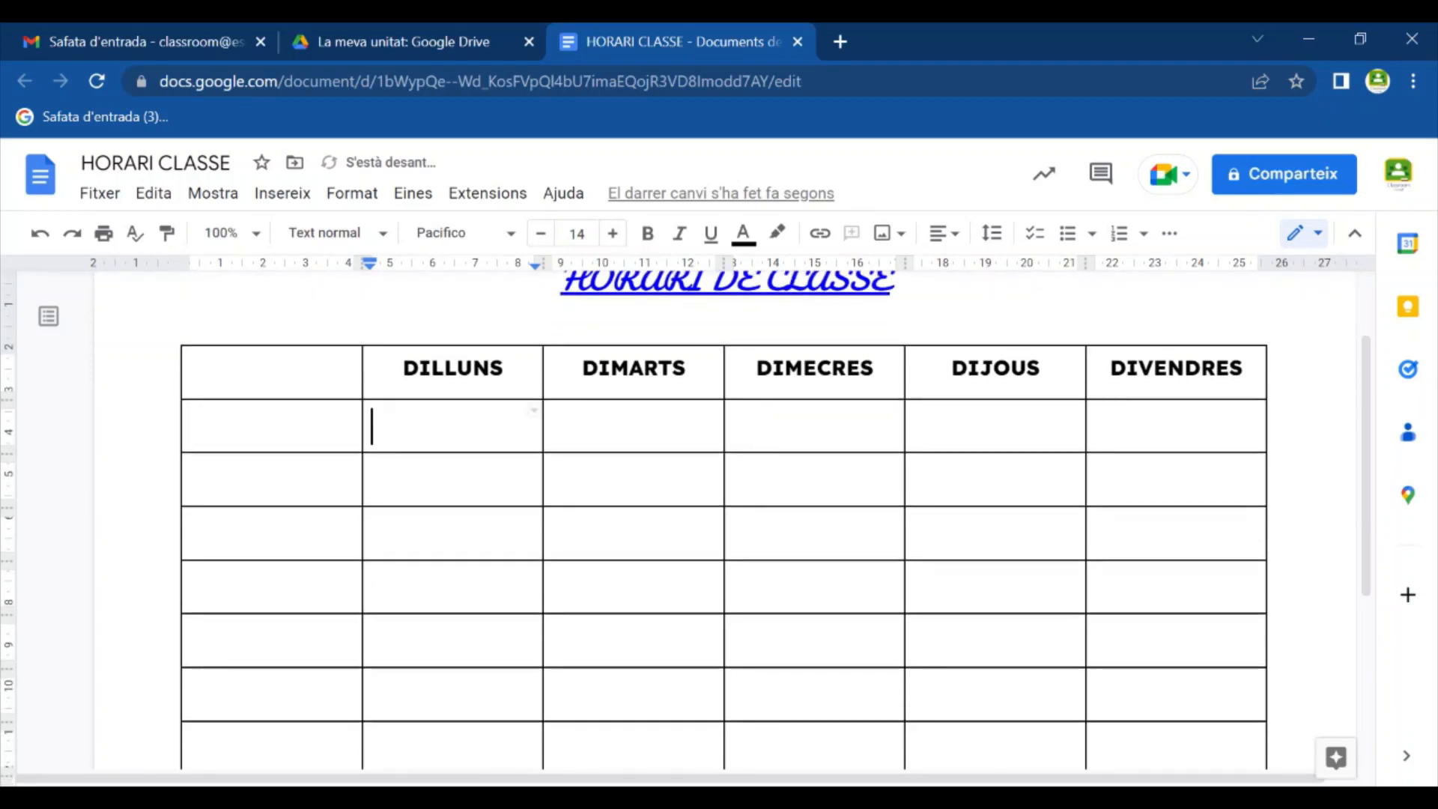
{"action": "left_click_drag", "start_coordinate": [255, 315], "coordinate": [1176, 690]}
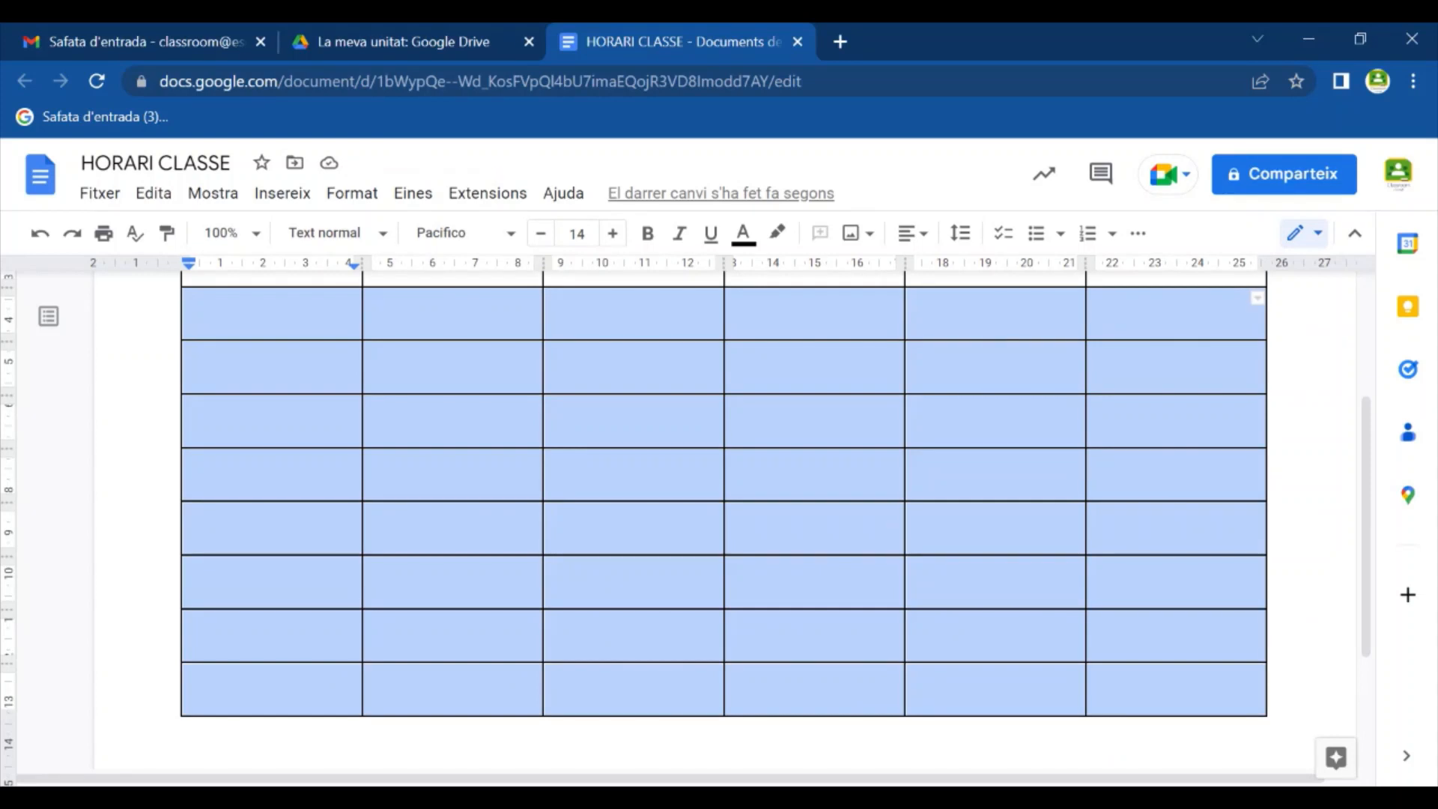
{"action": "left_click", "coordinate": [483, 234]}
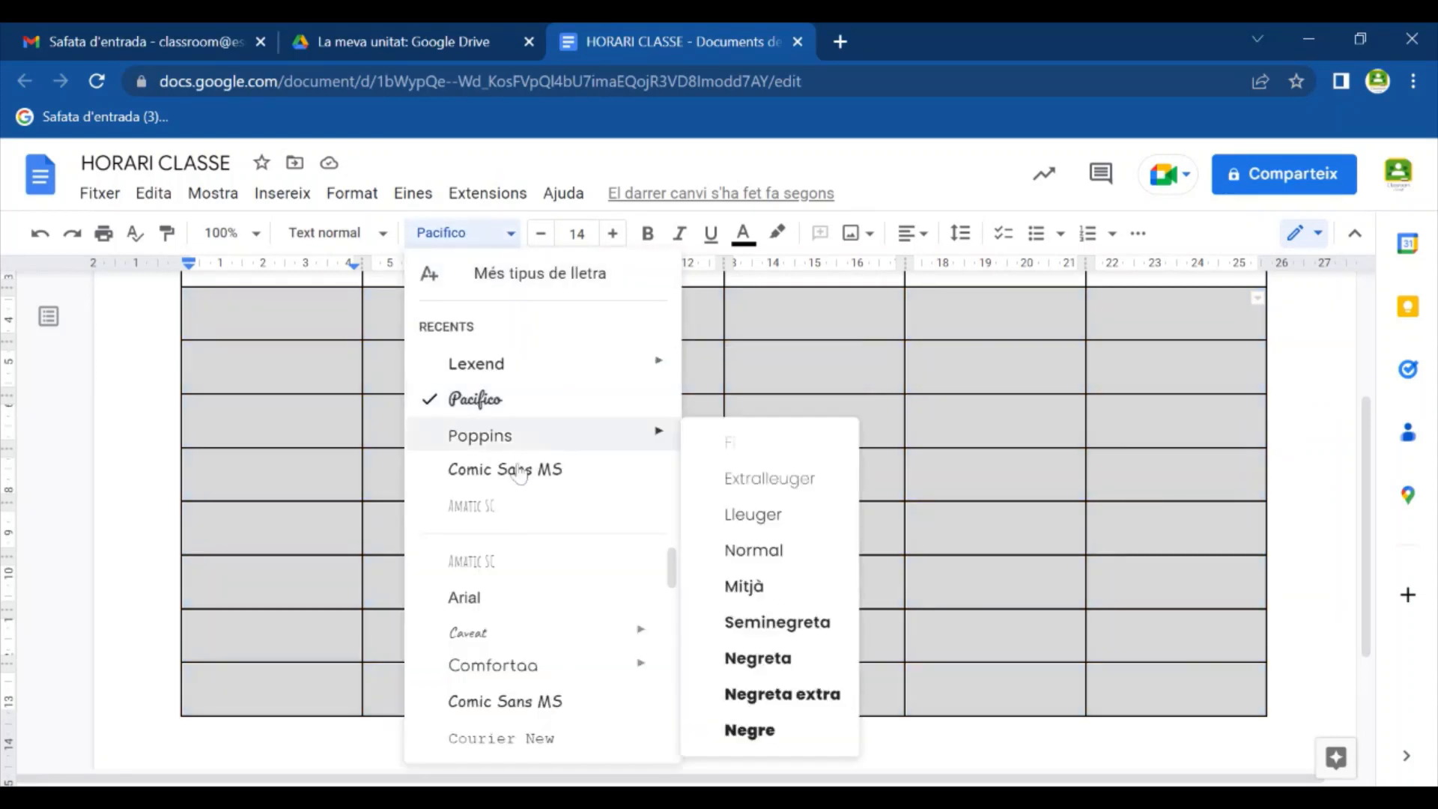
{"action": "left_click", "coordinate": [483, 599]}
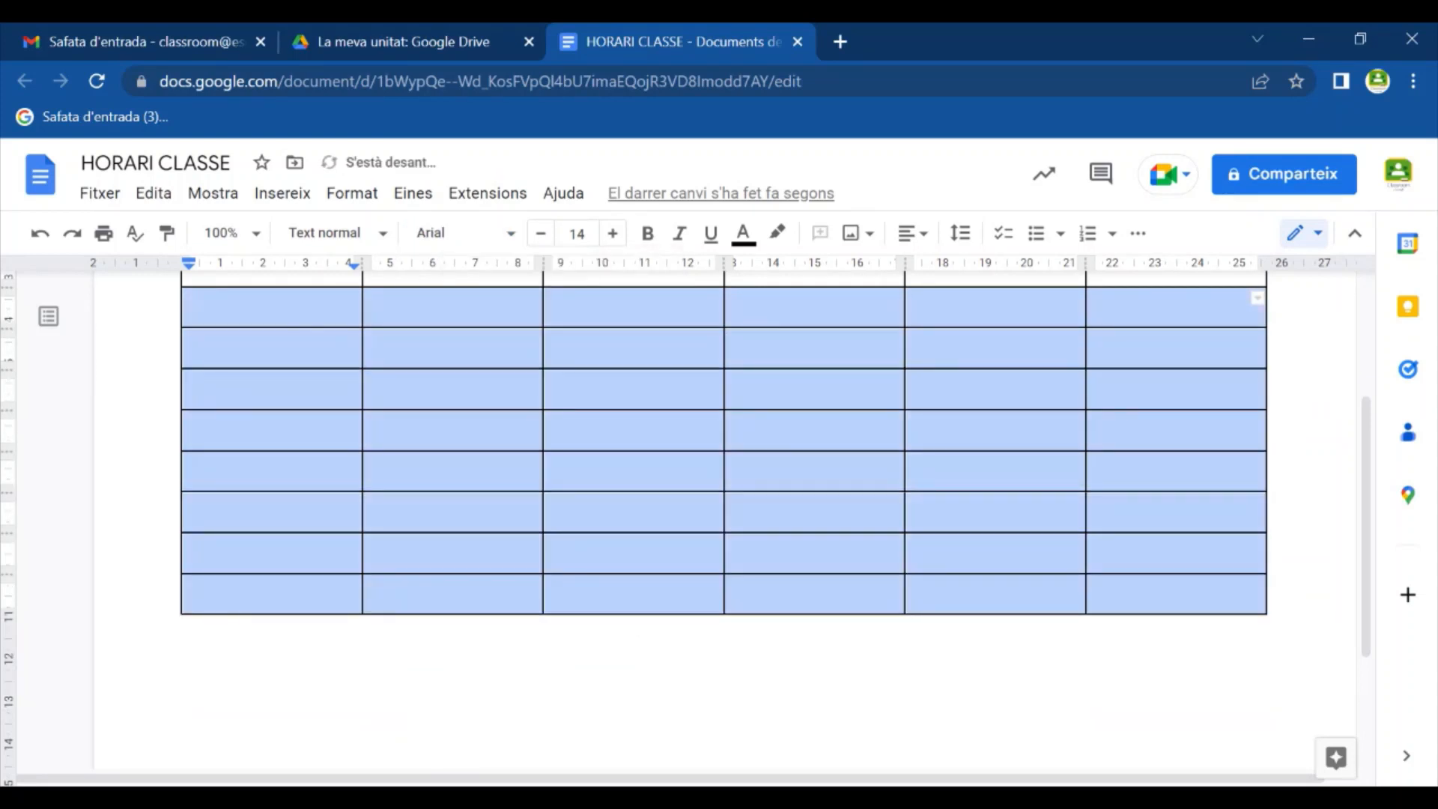
{"action": "scroll", "coordinate": [724, 480], "scroll_direction": "up", "scroll_amount": 2}
{"action": "scroll", "coordinate": [724, 479], "scroll_direction": "down", "scroll_amount": 1}
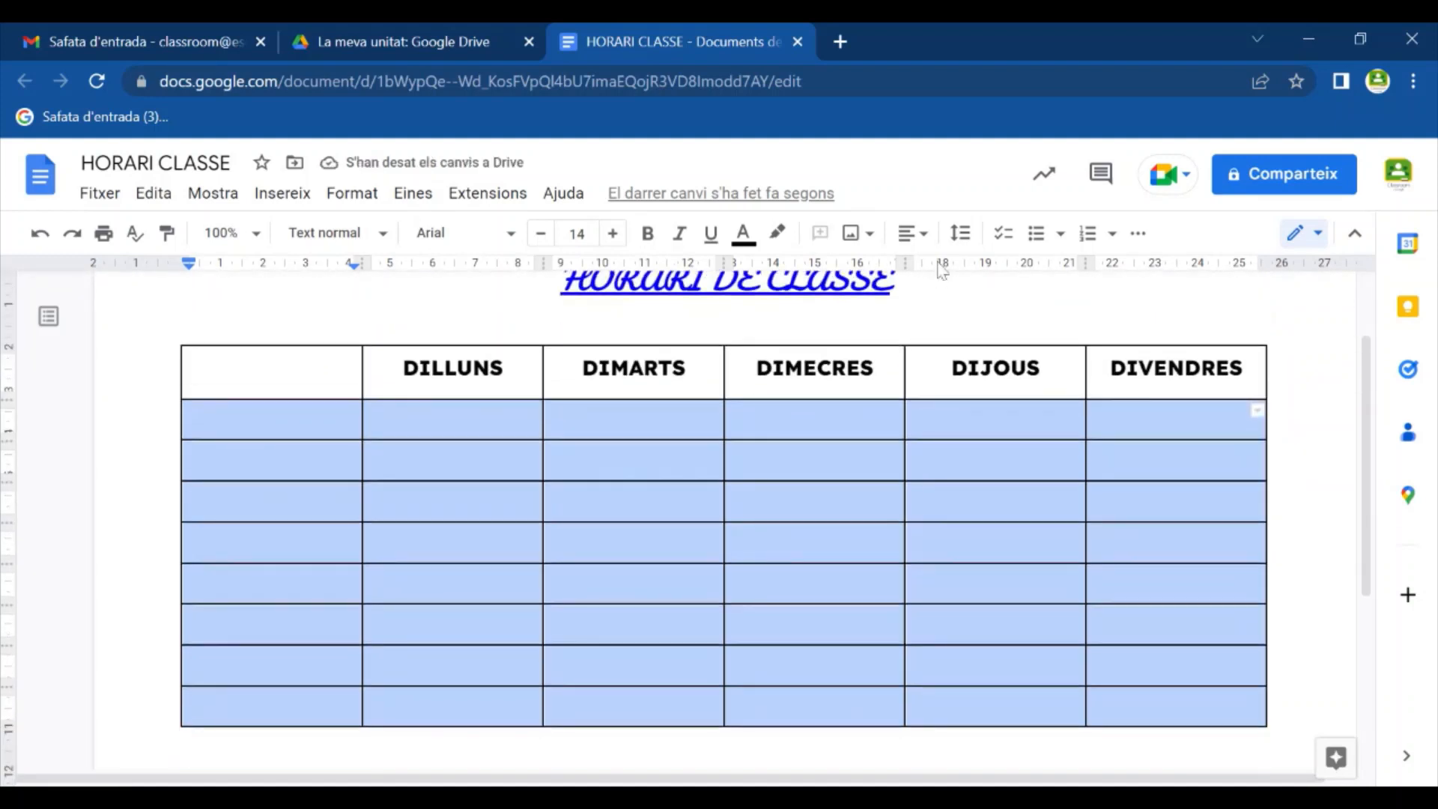
{"action": "left_click", "coordinate": [924, 238]}
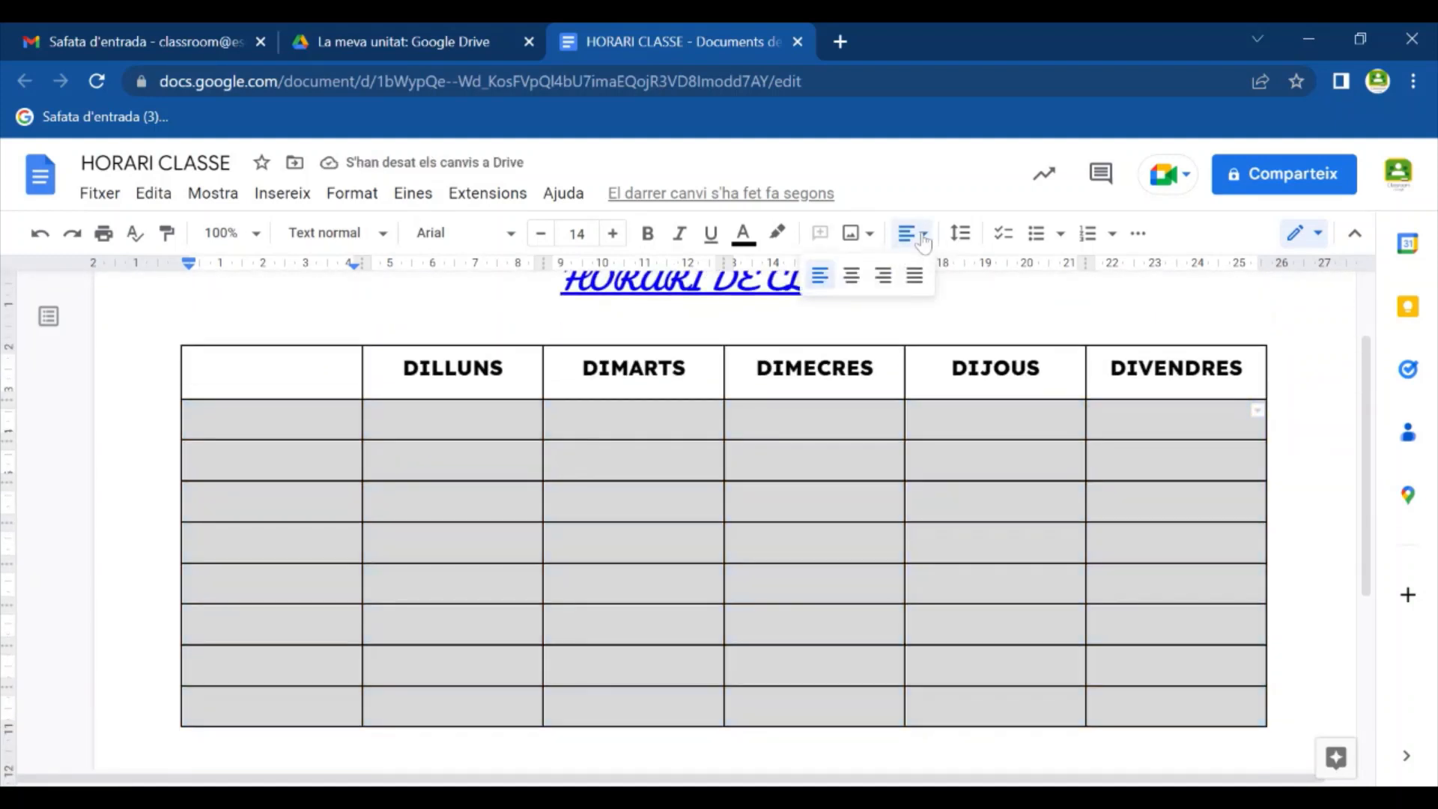
{"action": "left_click", "coordinate": [854, 278]}
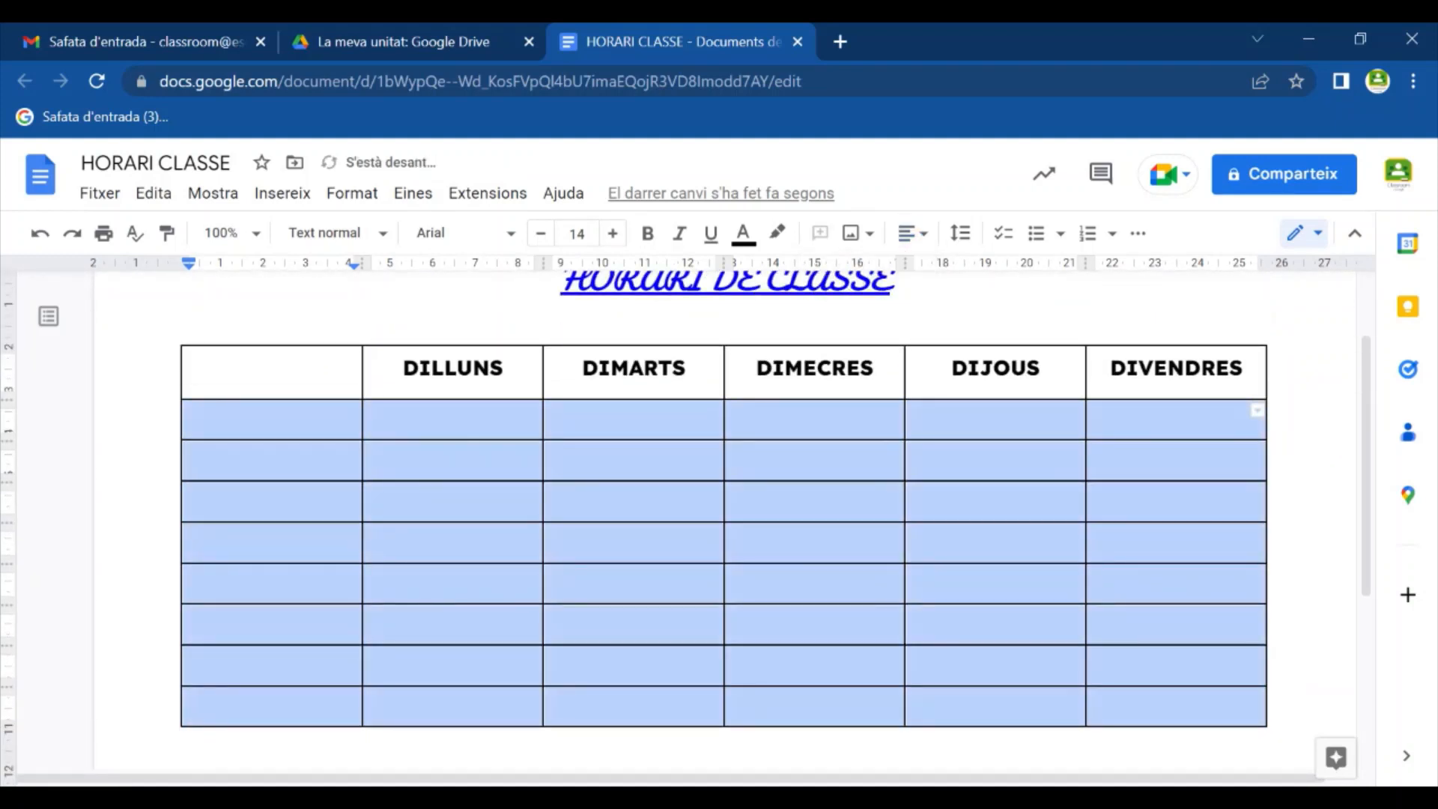
Step: Enter CATALÀ under DILLUNS and MATES under DIMARTS in the second row, and MEDI under DIMECRES in the third row
{"action": "left_click", "coordinate": [453, 460]}
{"action": "left_click", "coordinate": [453, 420]}
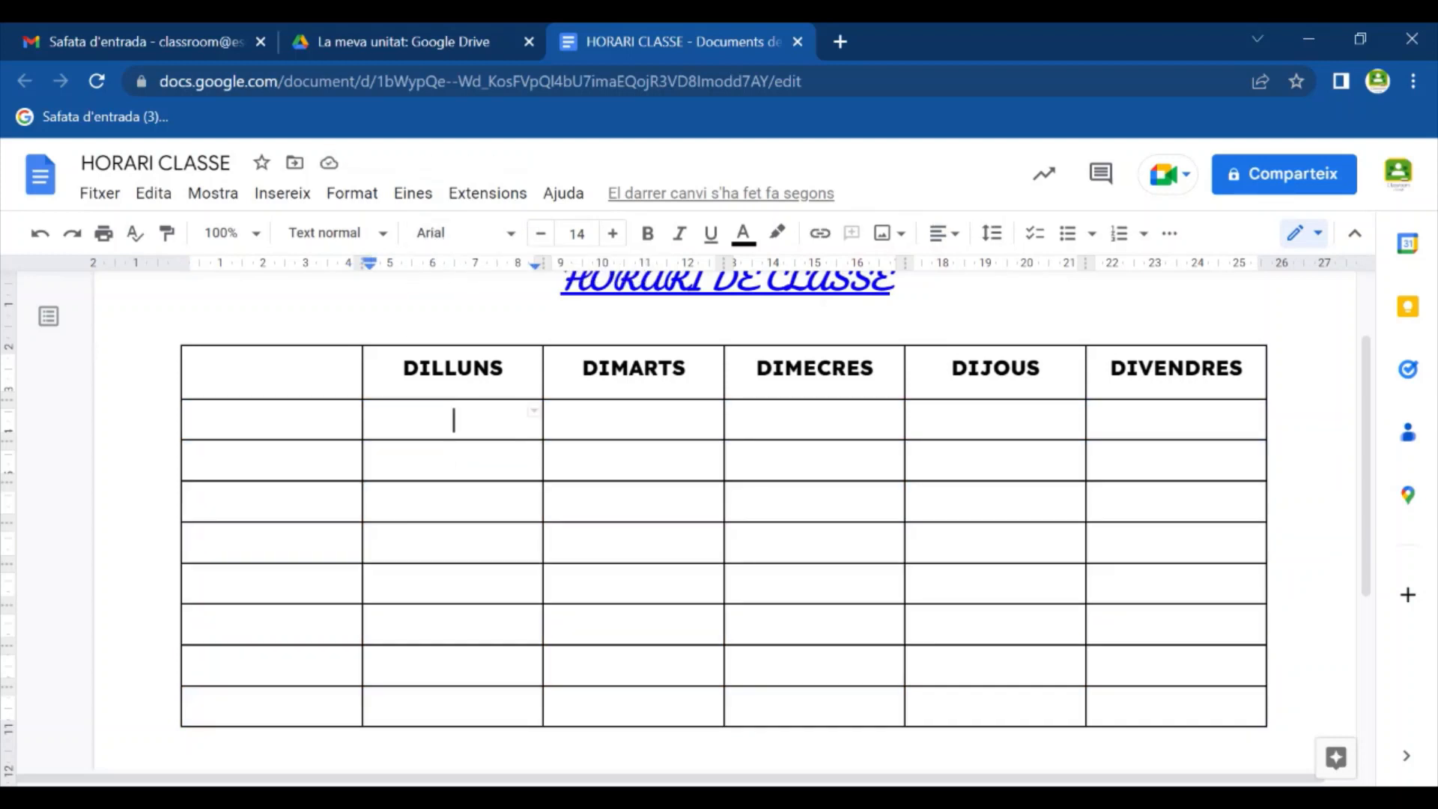
{"action": "type", "text": "CATA"}
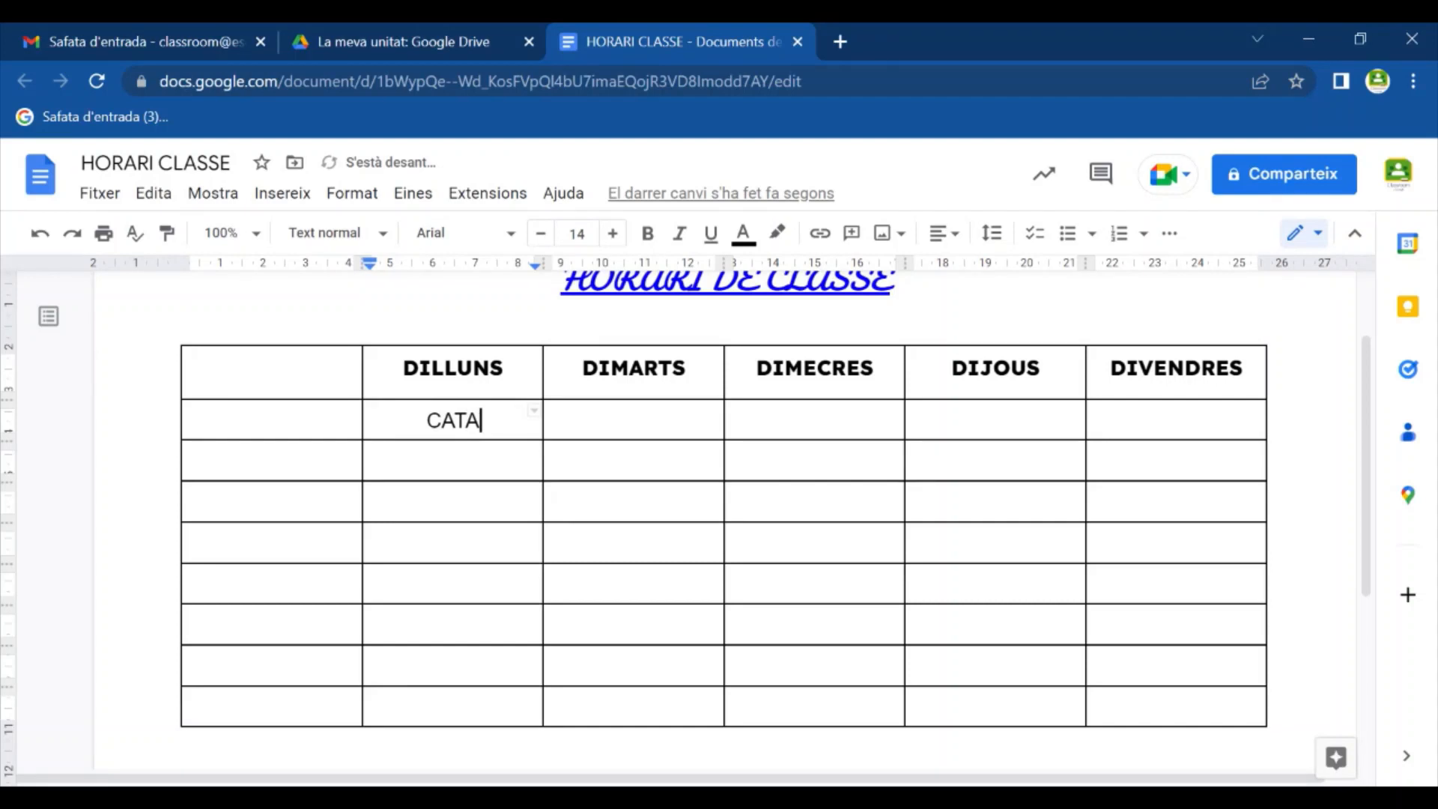
{"action": "type", "text": "LÀ"}
{"action": "key", "text": "Tab"}
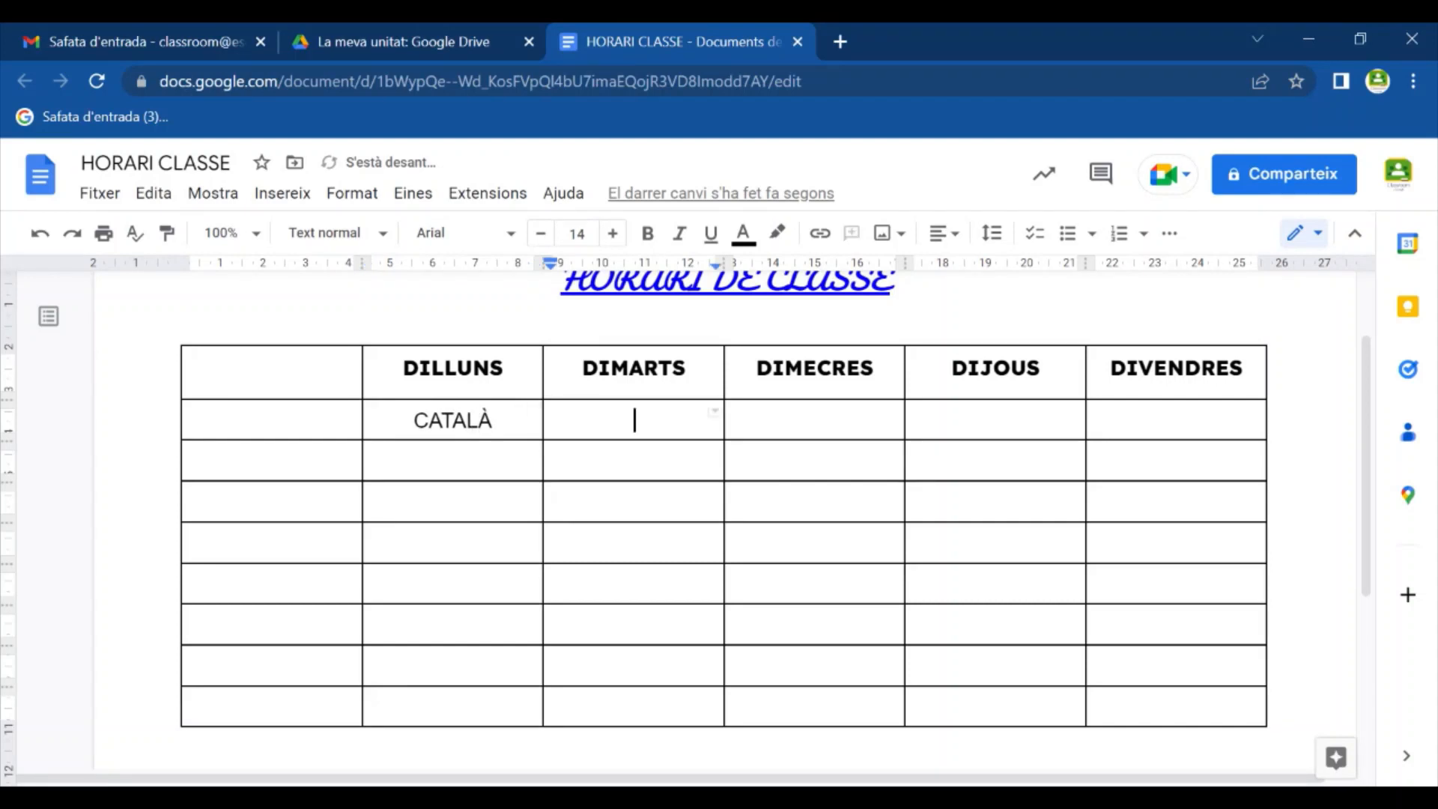
{"action": "type", "text": "MATES"}
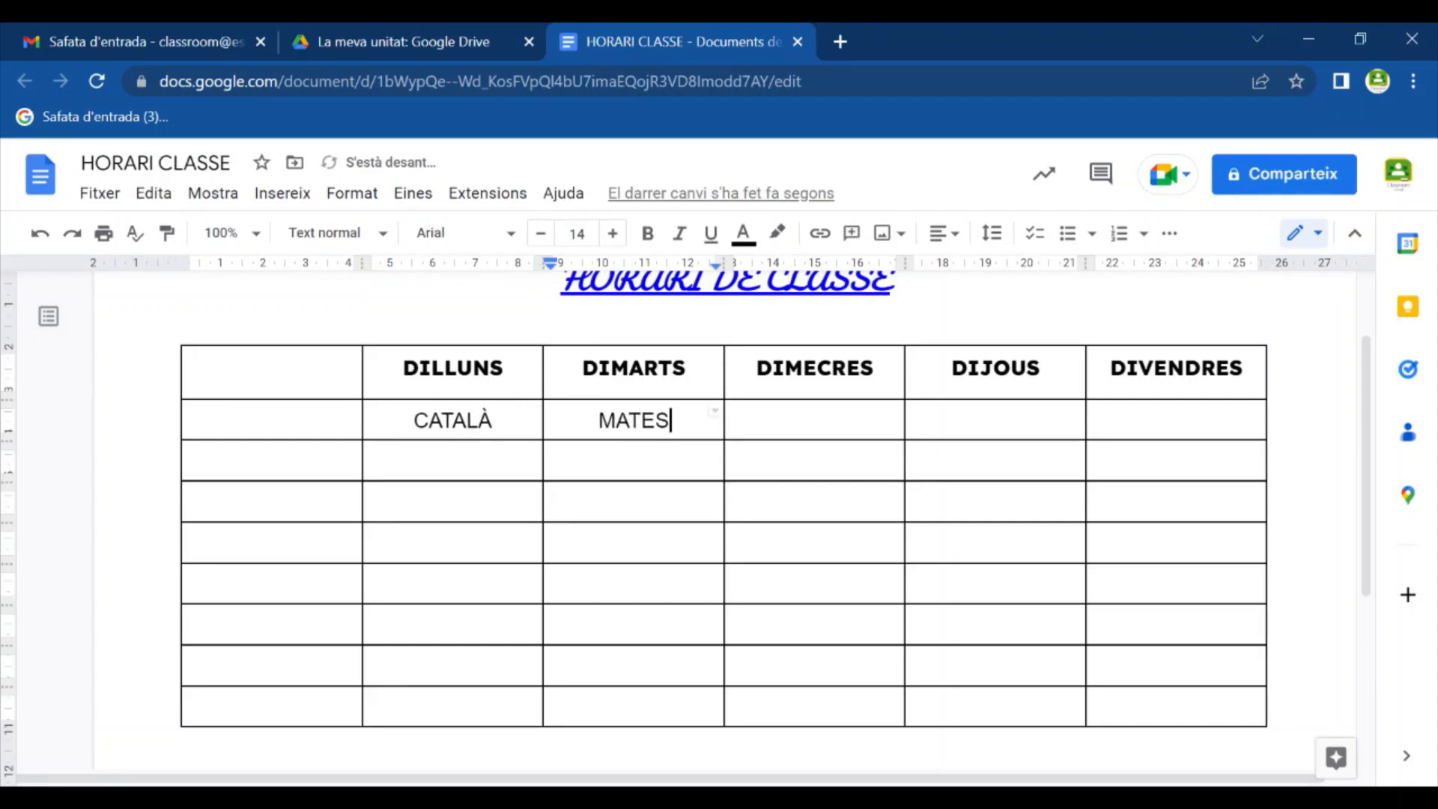
{"action": "left_click", "coordinate": [815, 460]}
{"action": "type", "text": "MEDI"}
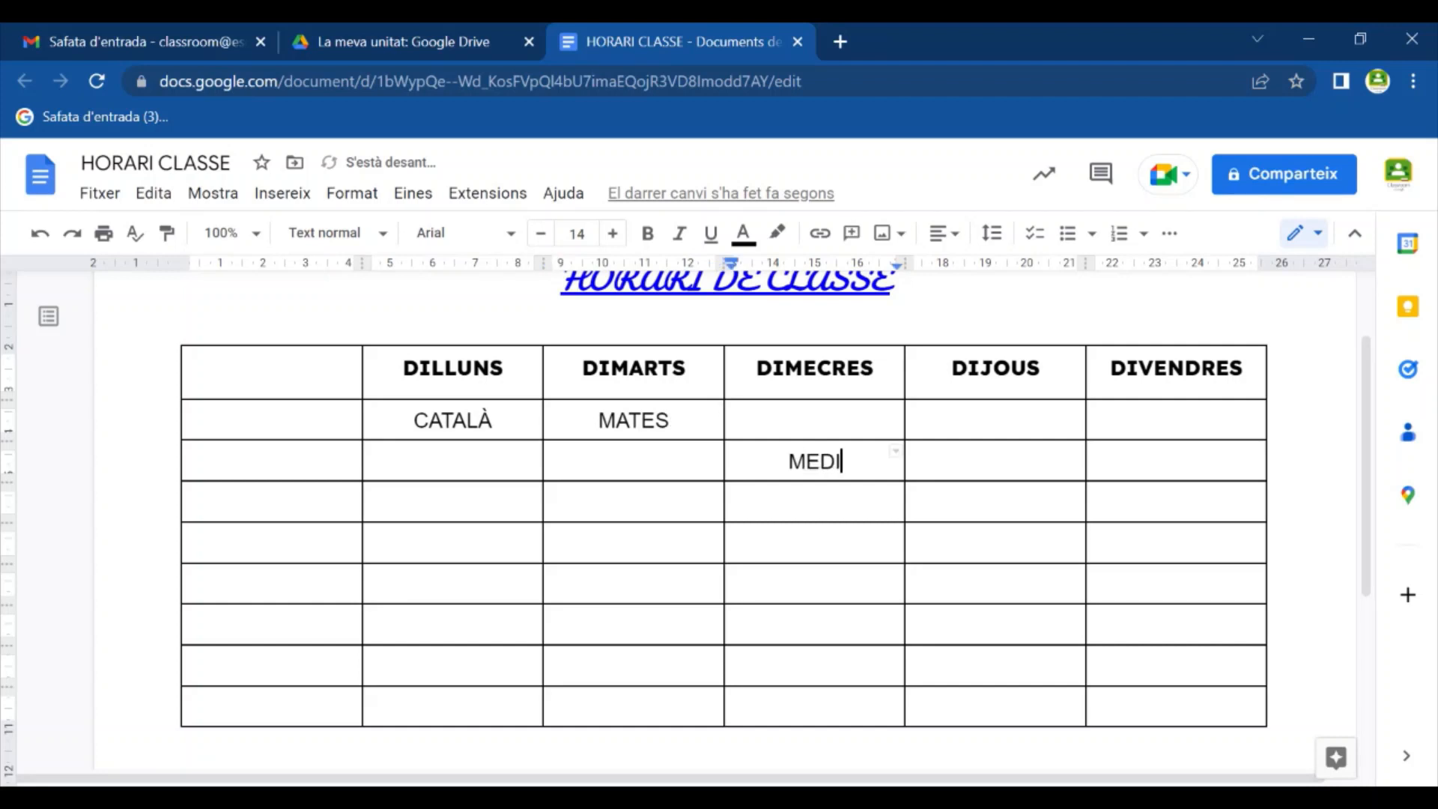
Step: Enter the time slot 9:00- 9:50 in the first cell of the table's second row
{"action": "left_click", "coordinate": [272, 421]}
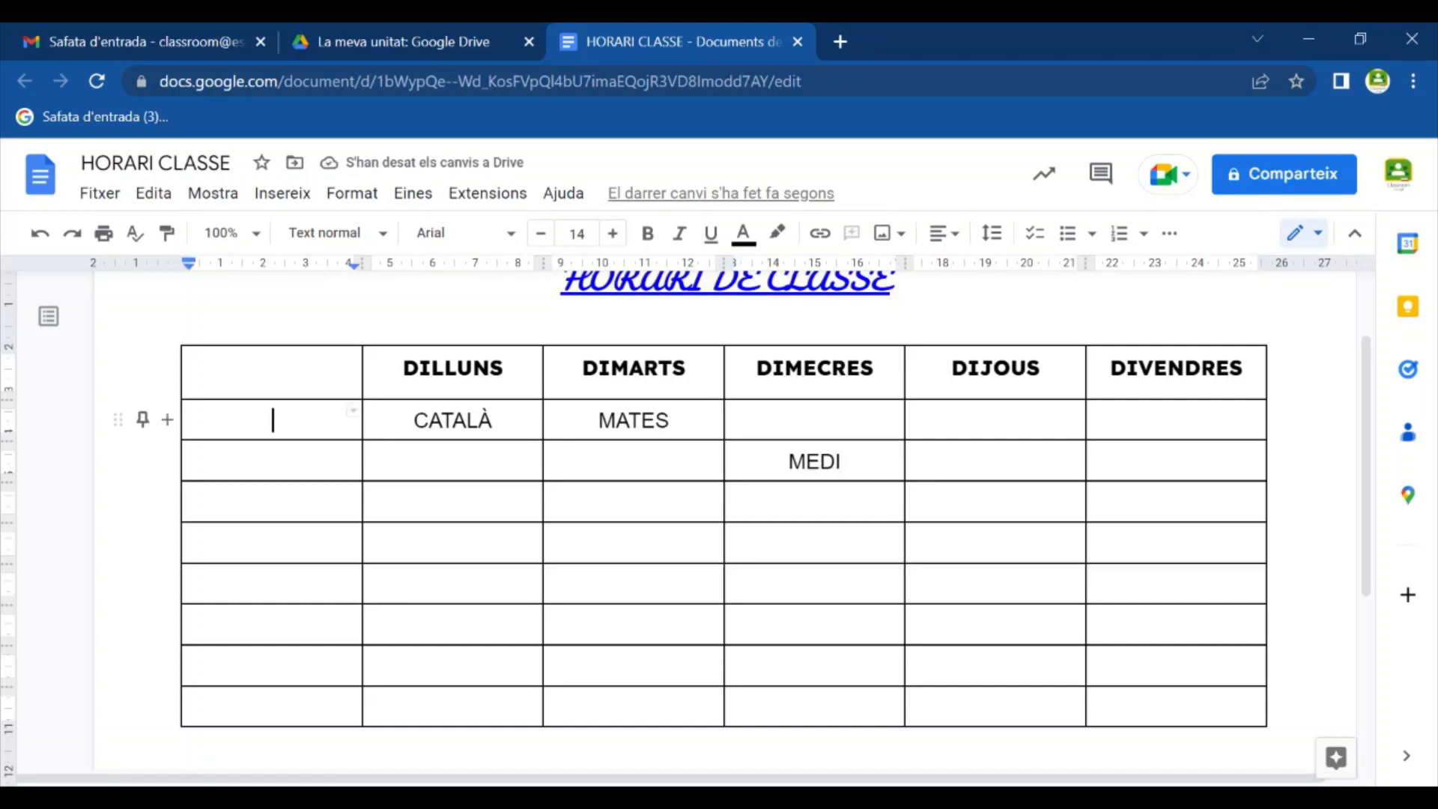
{"action": "type", "text": "9:00"}
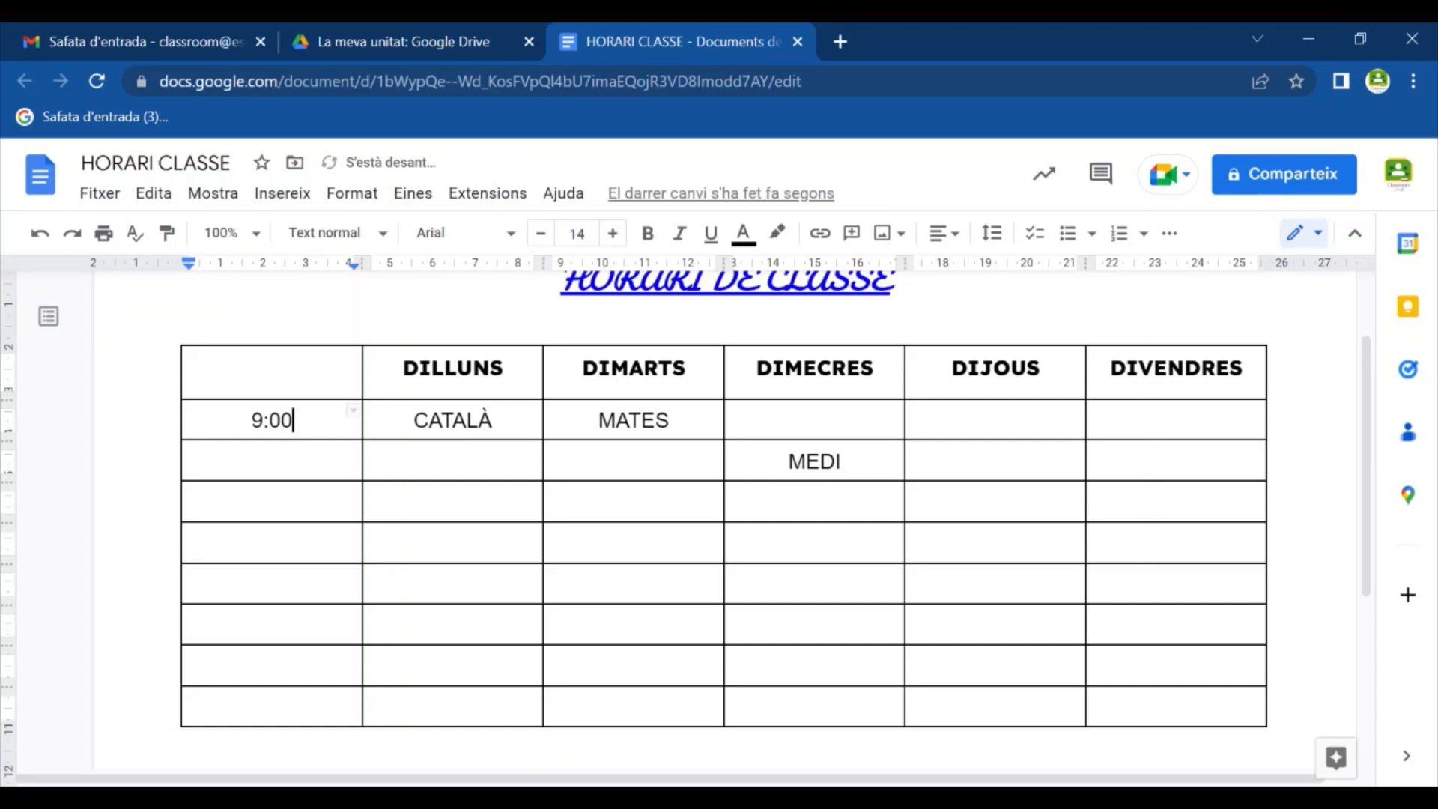
{"action": "type", "text": "- 9:"}
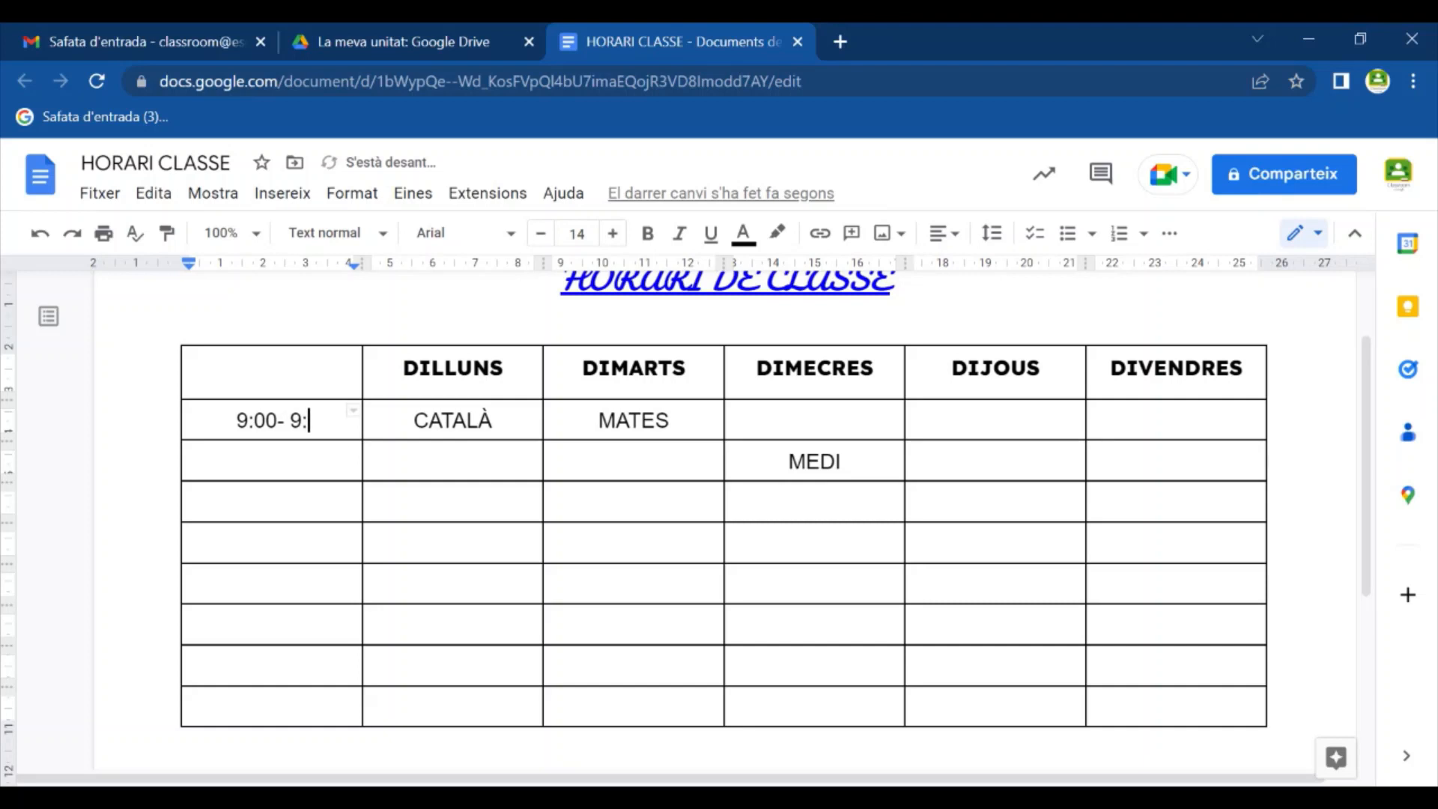
{"action": "type", "text": "50"}
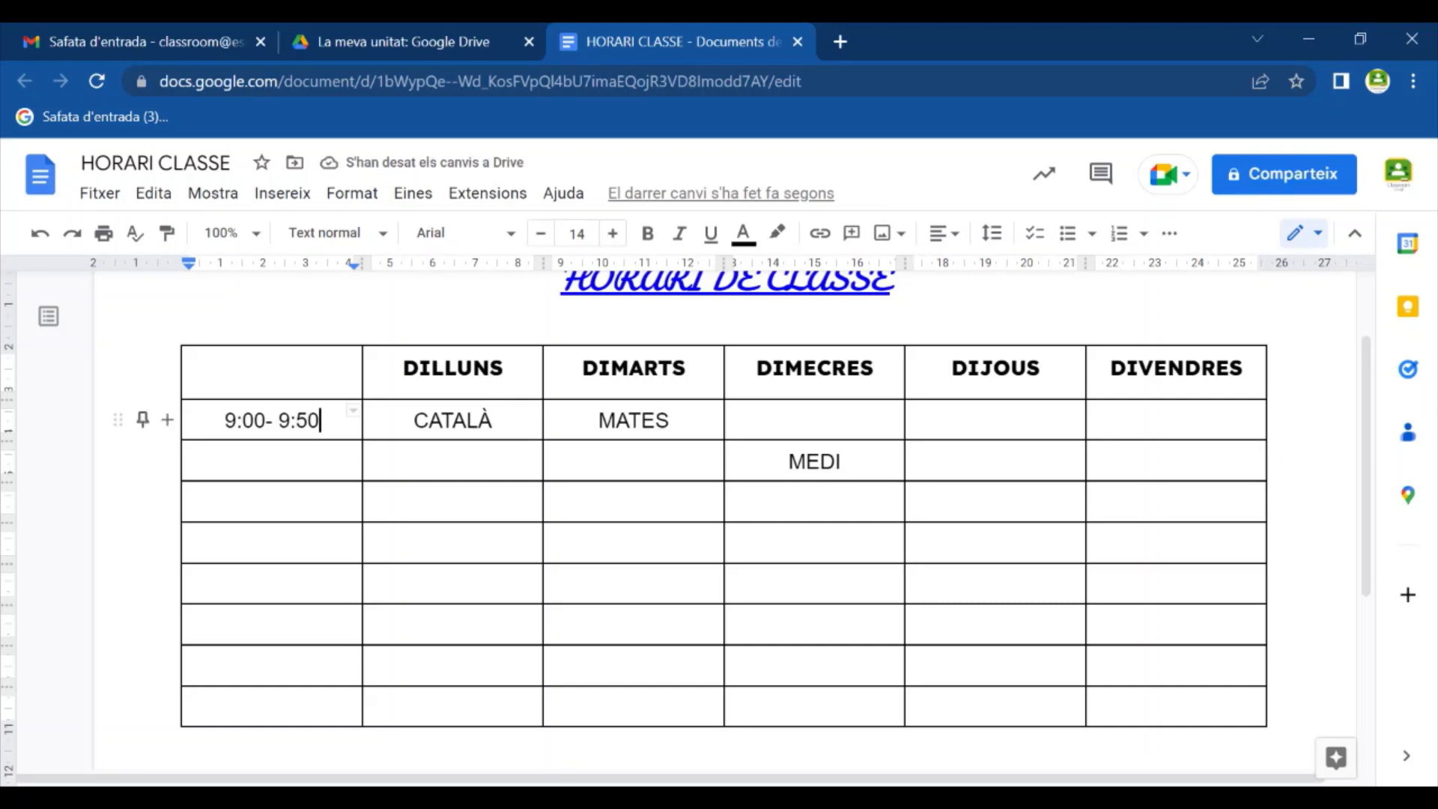
Step: Merge the five weekday cells, DILLUNS to DIVENDRES, in the table's fourth row into one cell
{"action": "left_click", "coordinate": [452, 501]}
{"action": "left_click", "coordinate": [273, 502]}
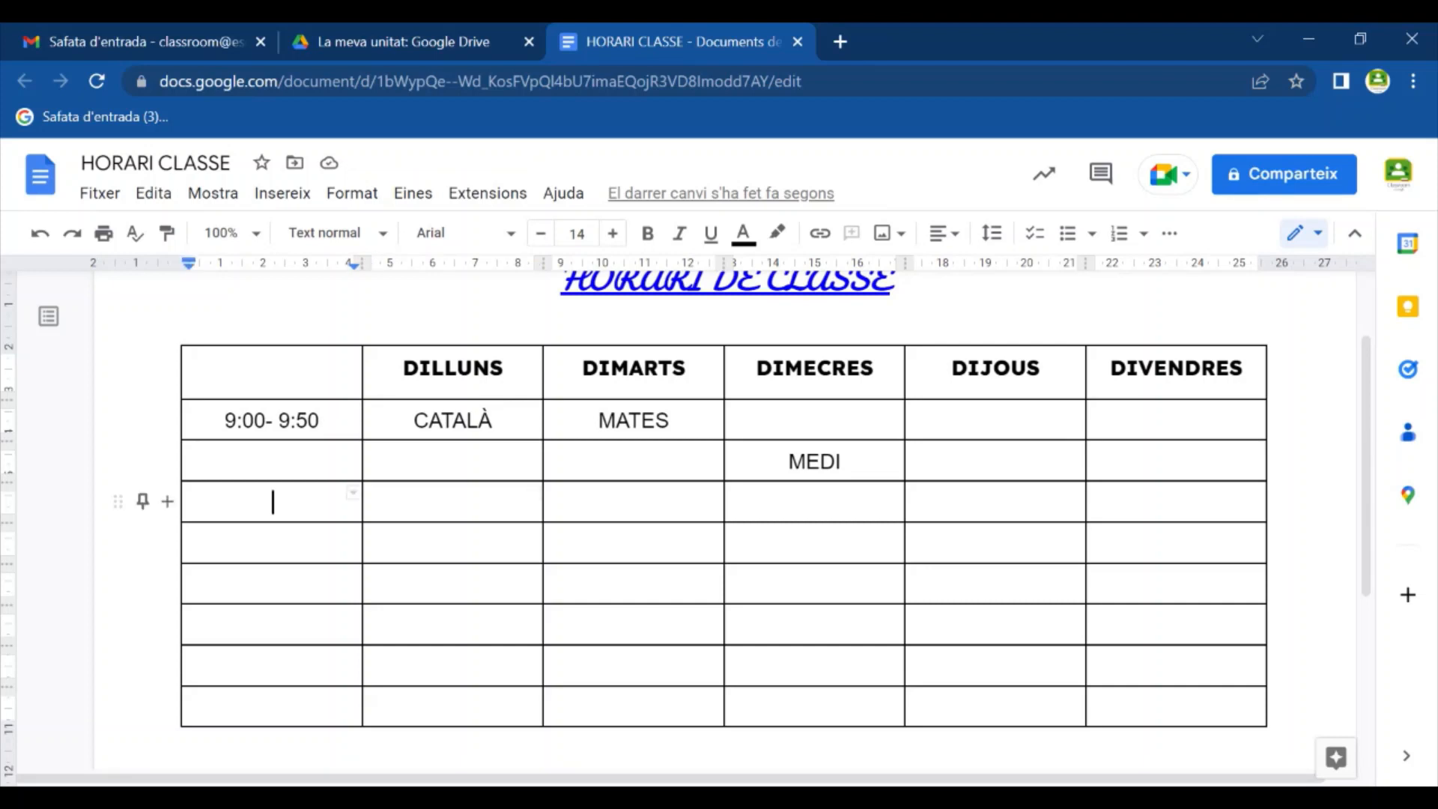
{"action": "left_click", "coordinate": [453, 501]}
{"action": "left_click_drag", "start_coordinate": [453, 501], "coordinate": [1176, 501]}
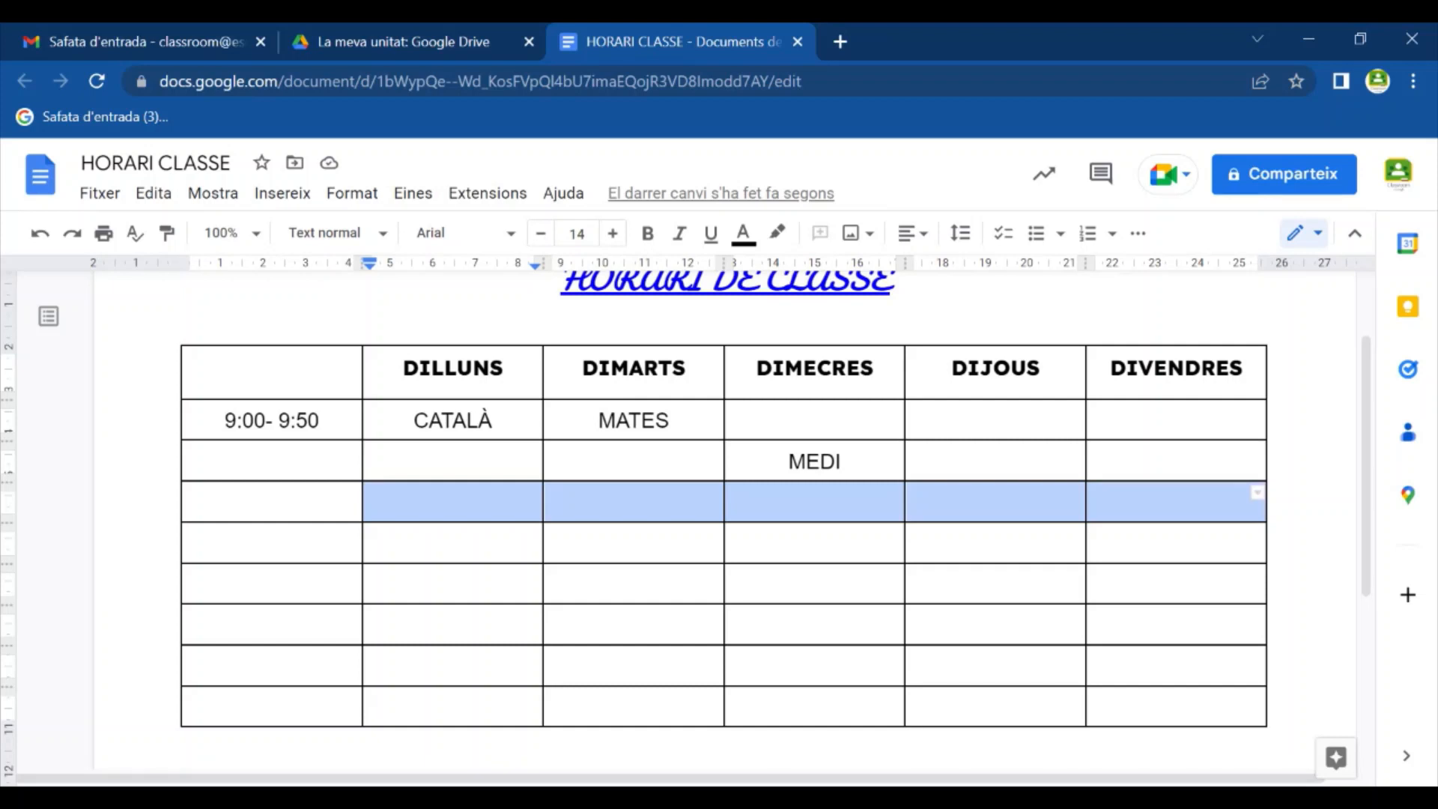
{"action": "right_click", "coordinate": [940, 509]}
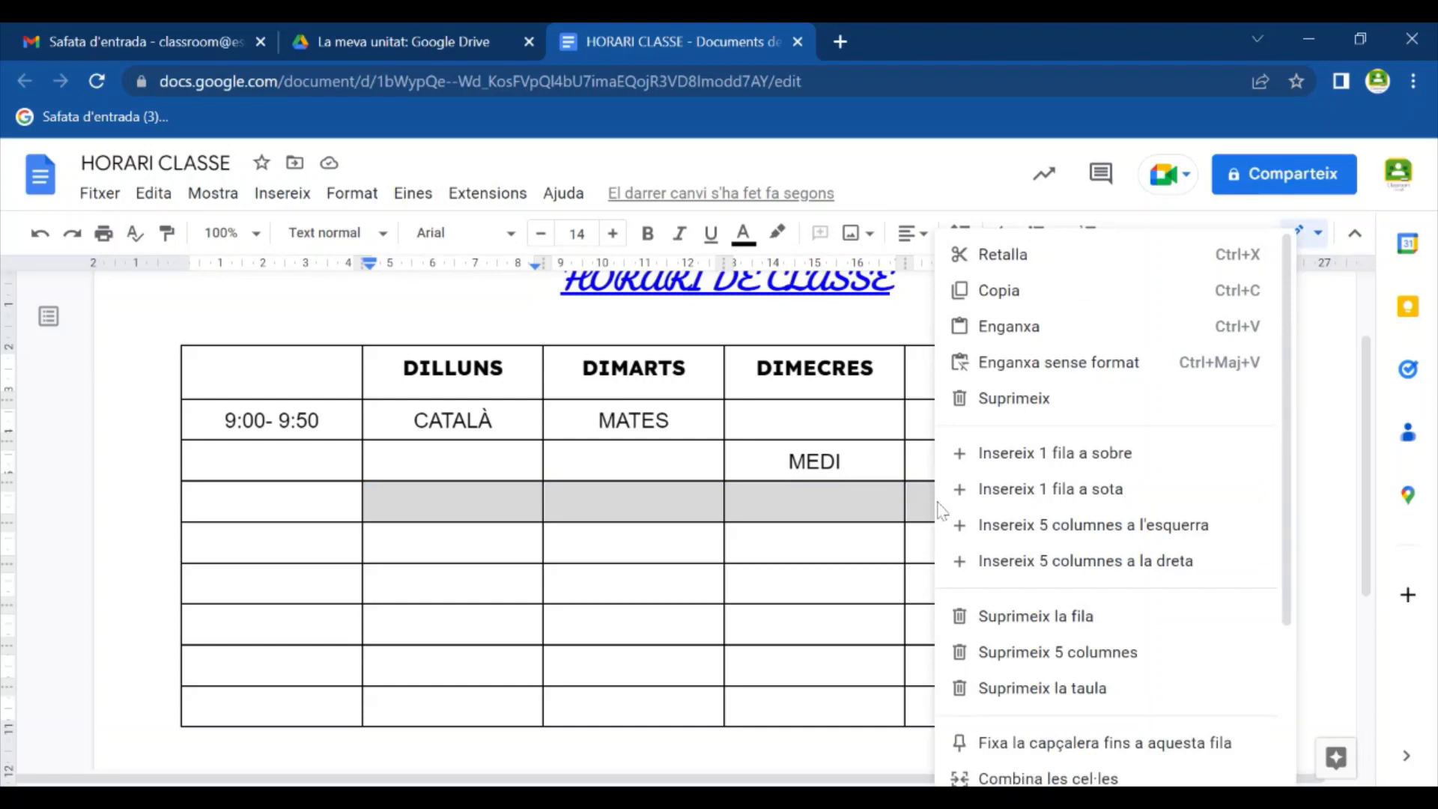
{"action": "scroll", "coordinate": [1056, 614], "scroll_direction": "down", "scroll_amount": 3}
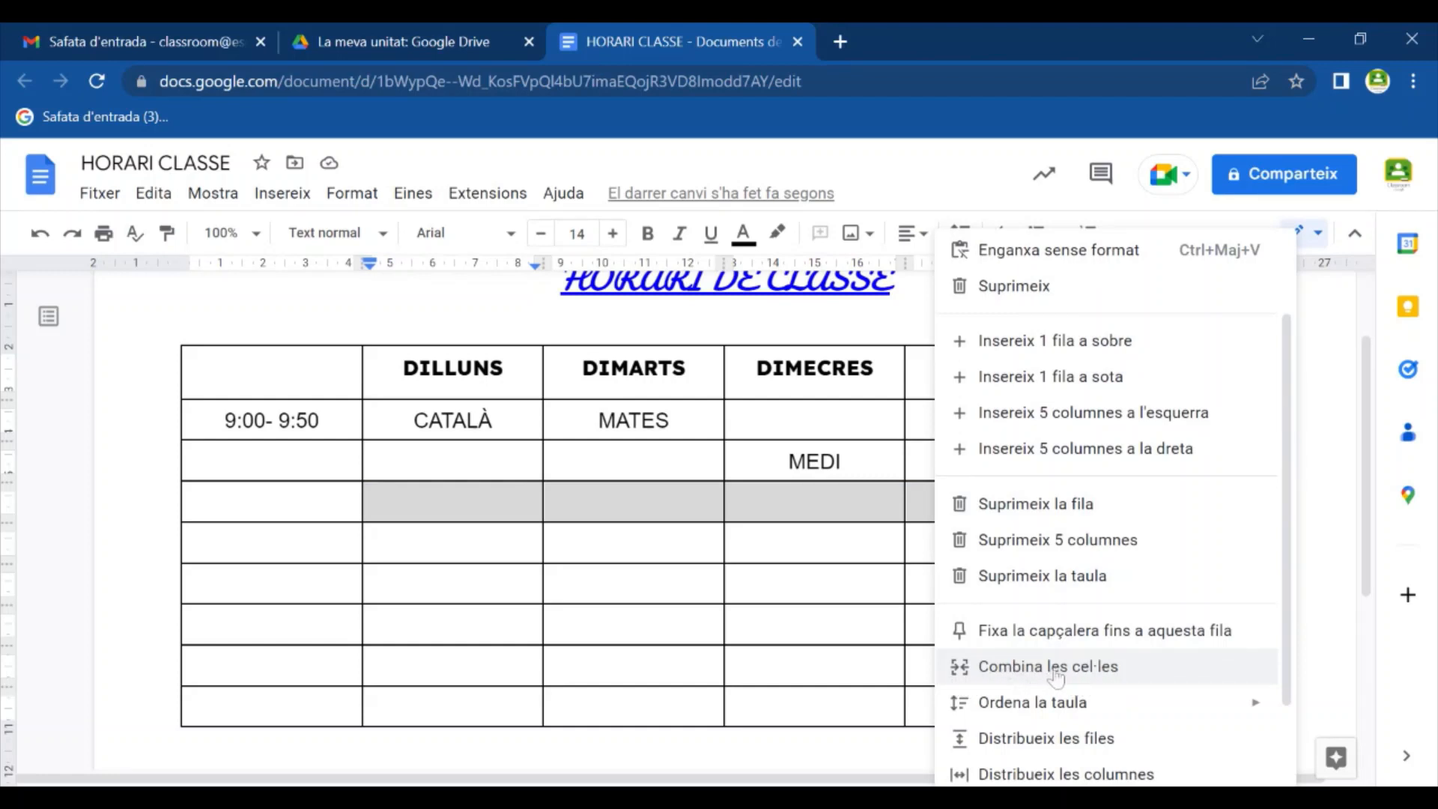
{"action": "left_click", "coordinate": [1096, 669]}
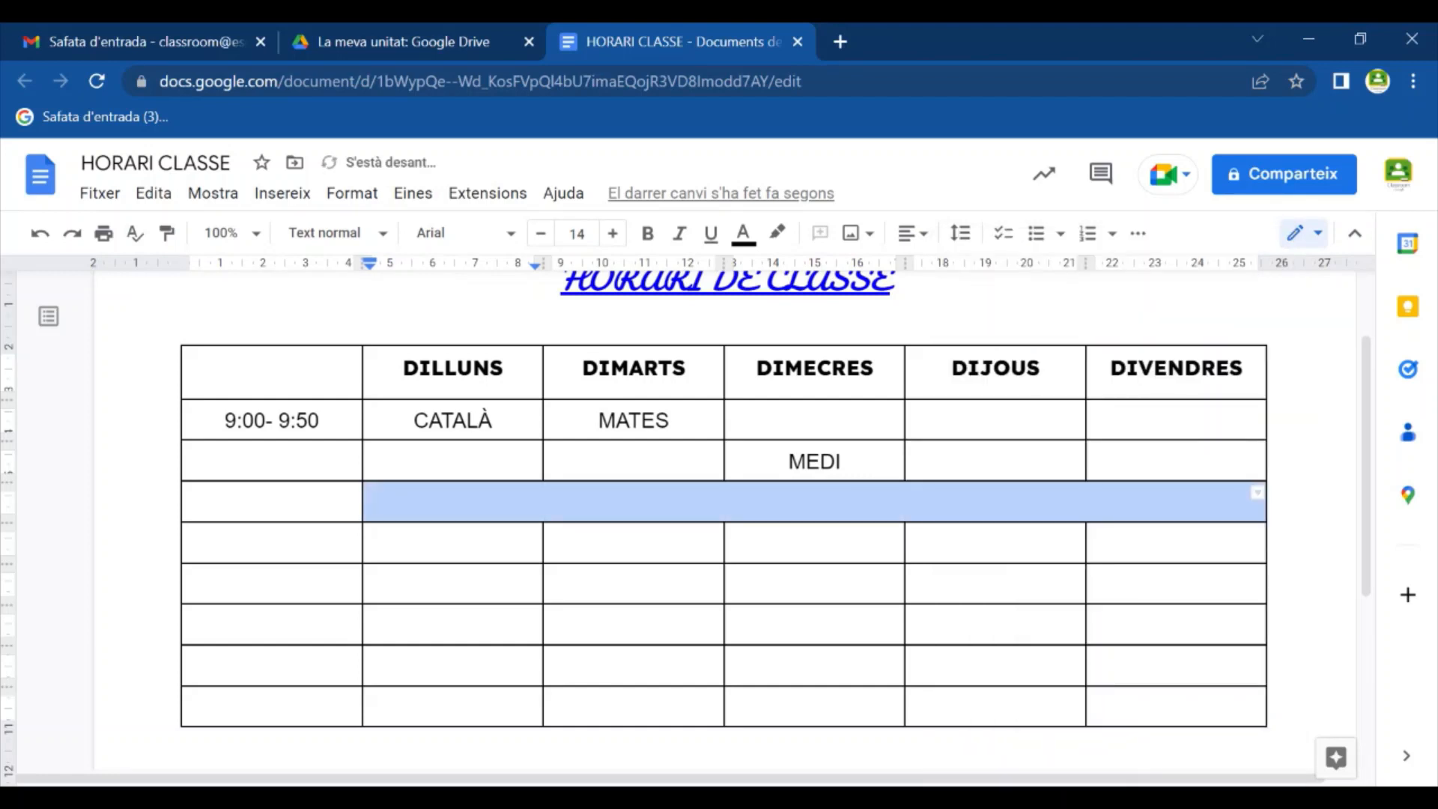
Step: Enter PATI in the merged fourth row, then merge the five weekday cells of the fifth row and enter LECTURA
{"action": "type", "text": "PATI"}
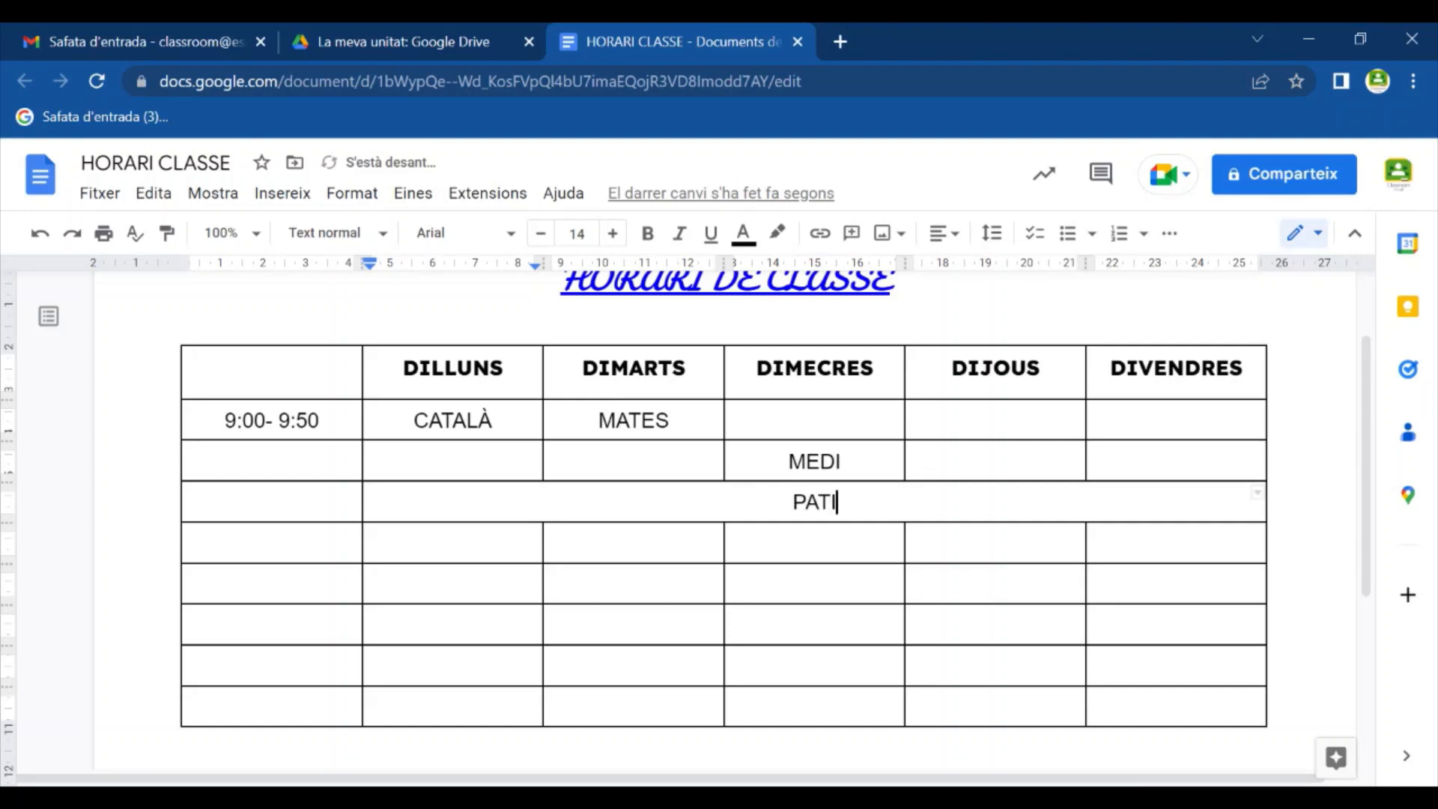
{"action": "left_click", "coordinate": [453, 543]}
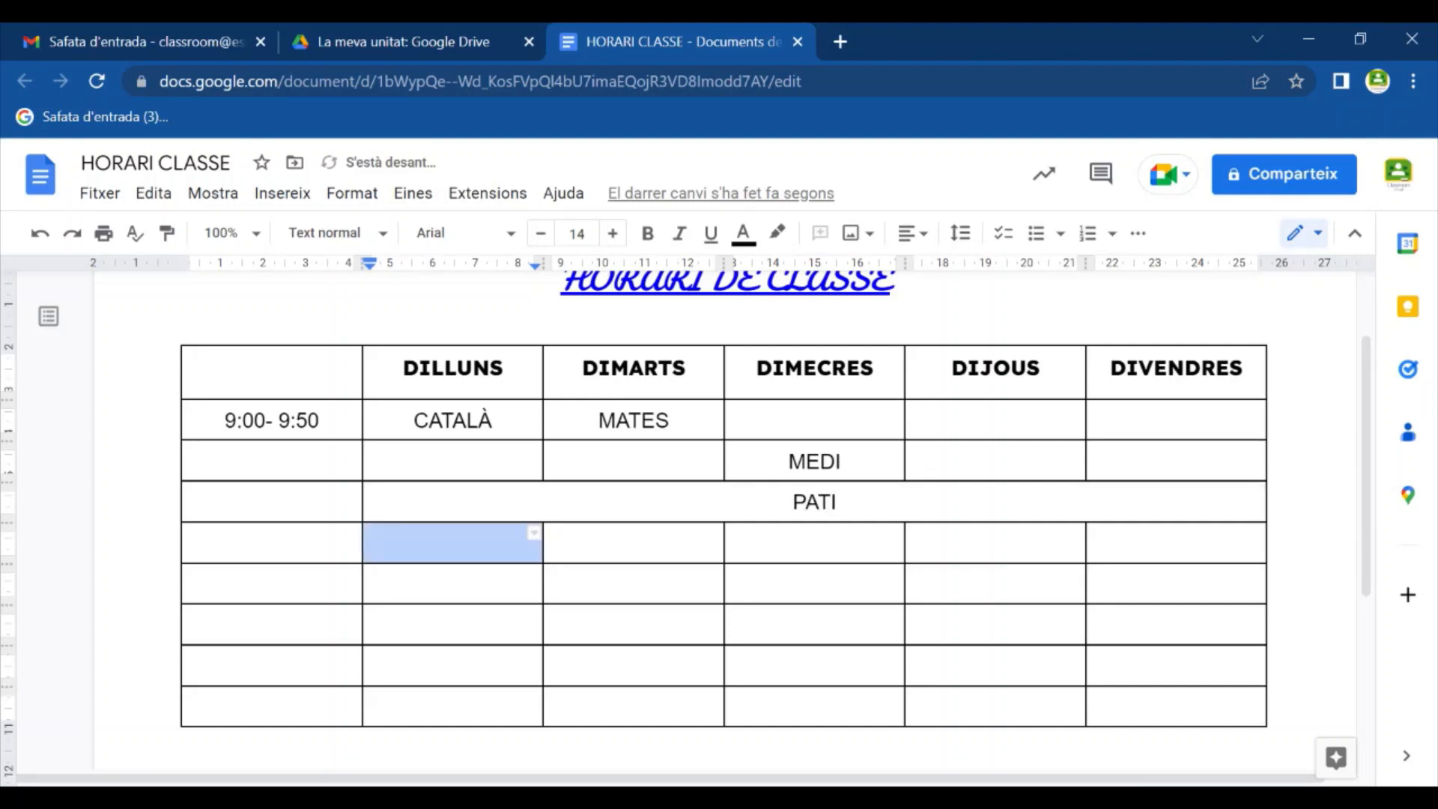
{"action": "left_click_drag", "start_coordinate": [453, 542], "coordinate": [1176, 542]}
{"action": "right_click", "coordinate": [1172, 542]}
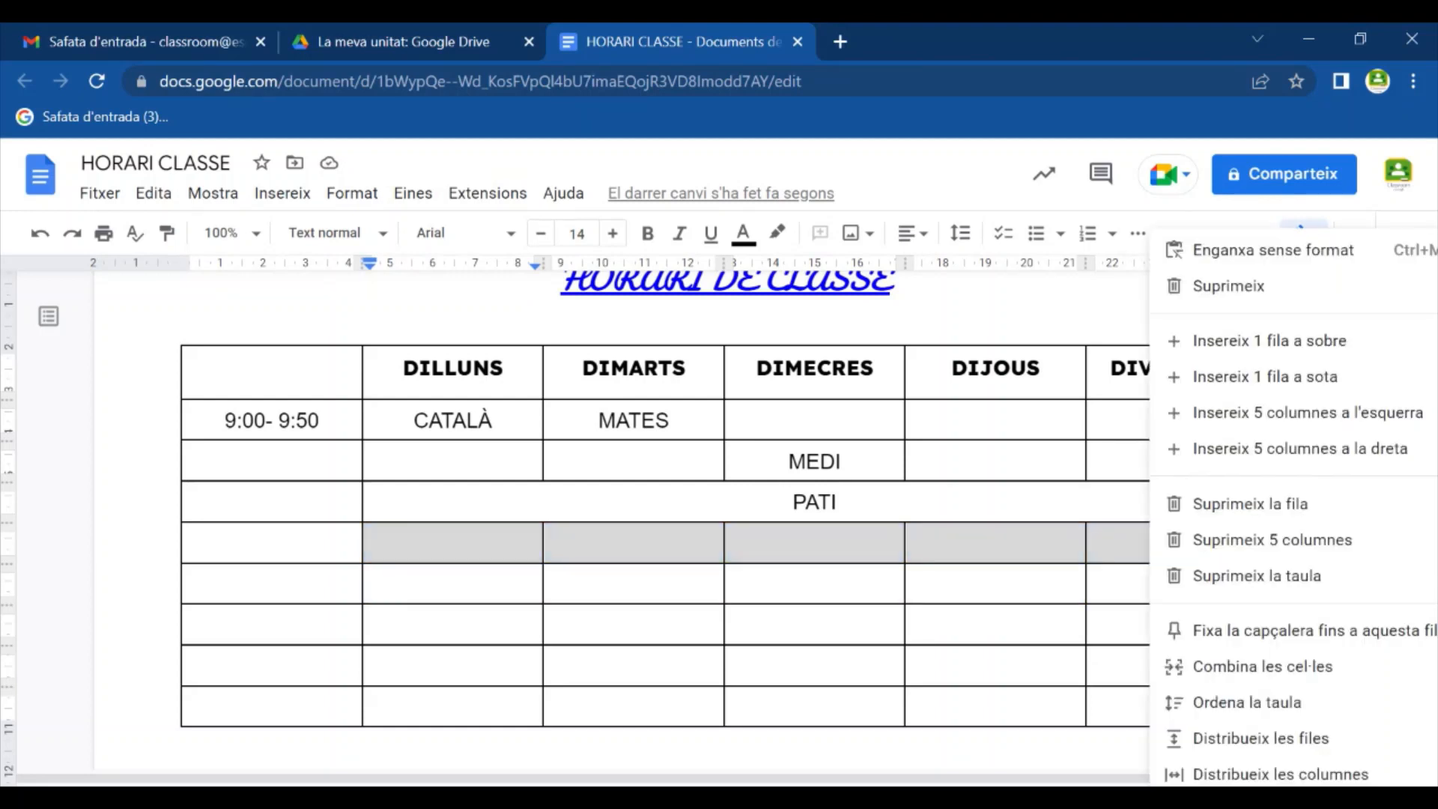
{"action": "left_click", "coordinate": [1211, 666]}
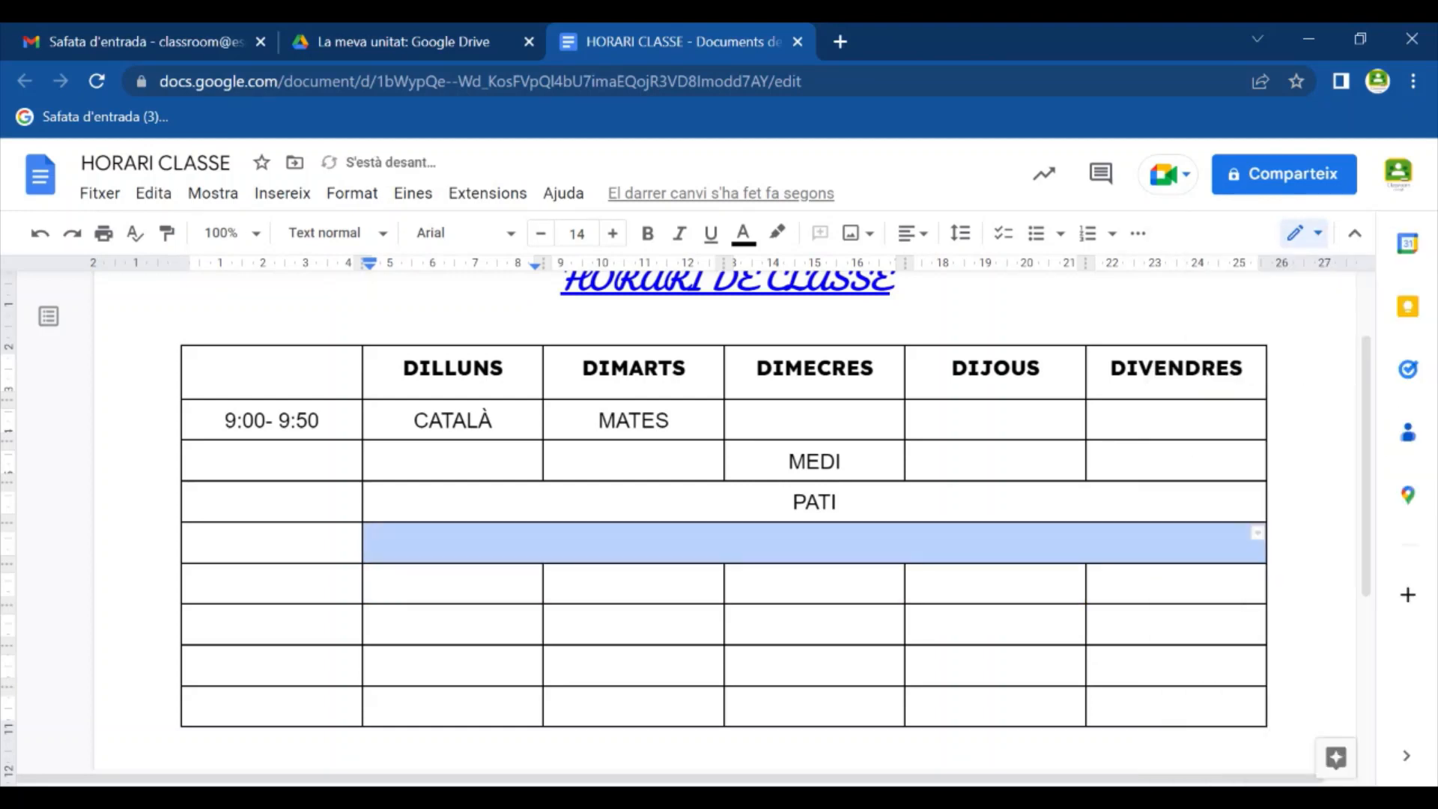
{"action": "type", "text": "LECTURA"}
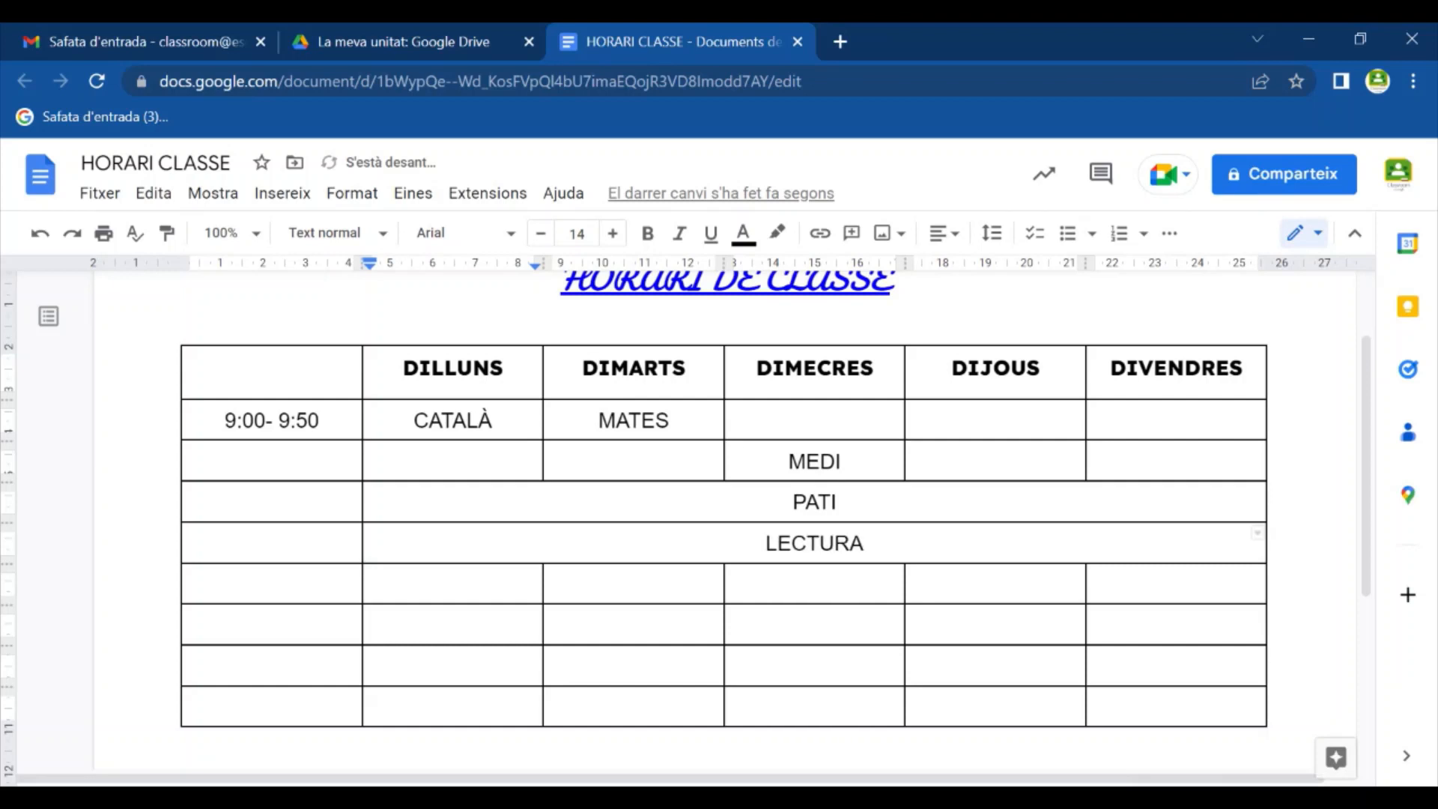
Step: Merge the five weekday cells in the table's seventh row into one cell and enter DINAR in it
{"action": "left_click", "coordinate": [635, 625]}
{"action": "left_click_drag", "start_coordinate": [454, 625], "coordinate": [1108, 639]}
{"action": "right_click", "coordinate": [1108, 639]}
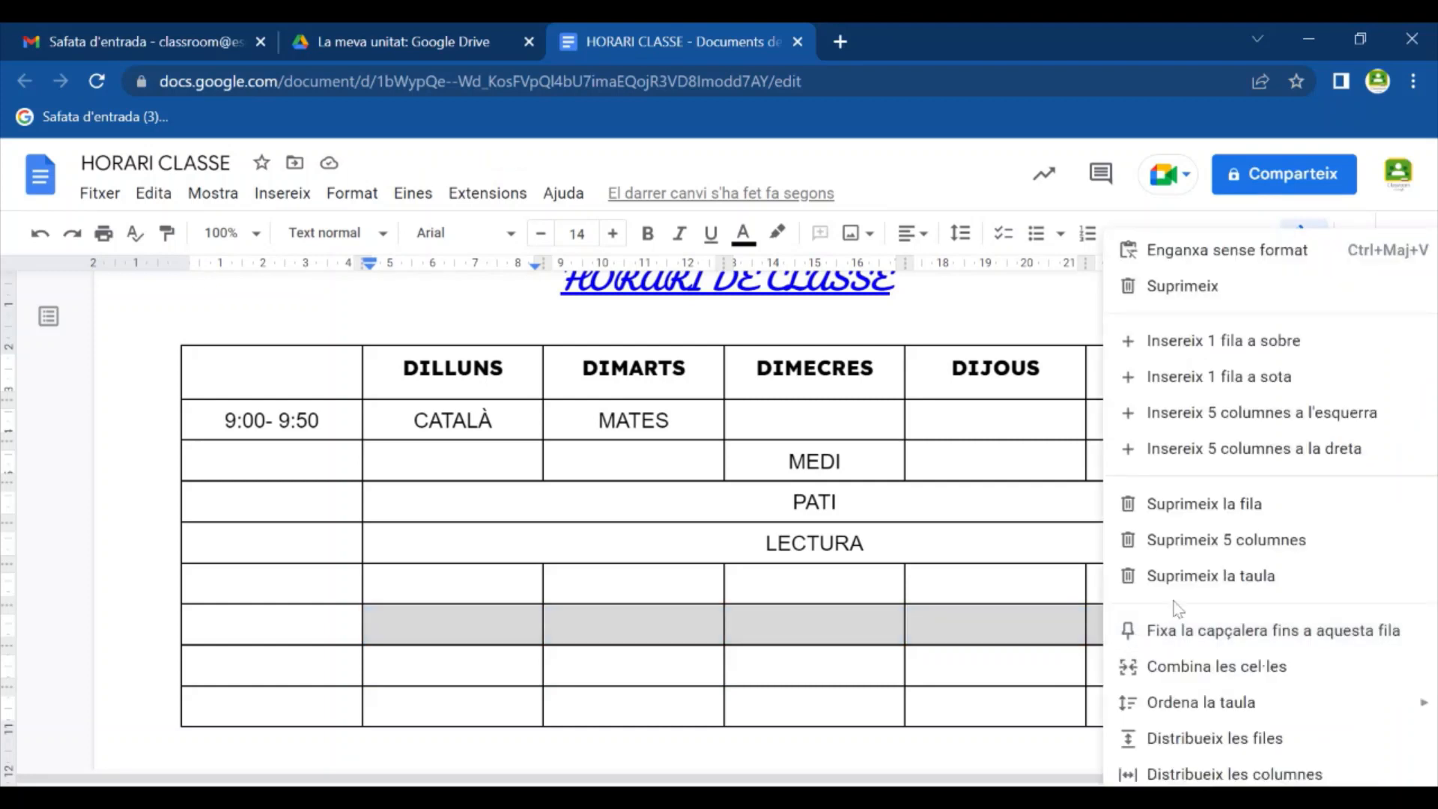
{"action": "left_click", "coordinate": [1198, 666]}
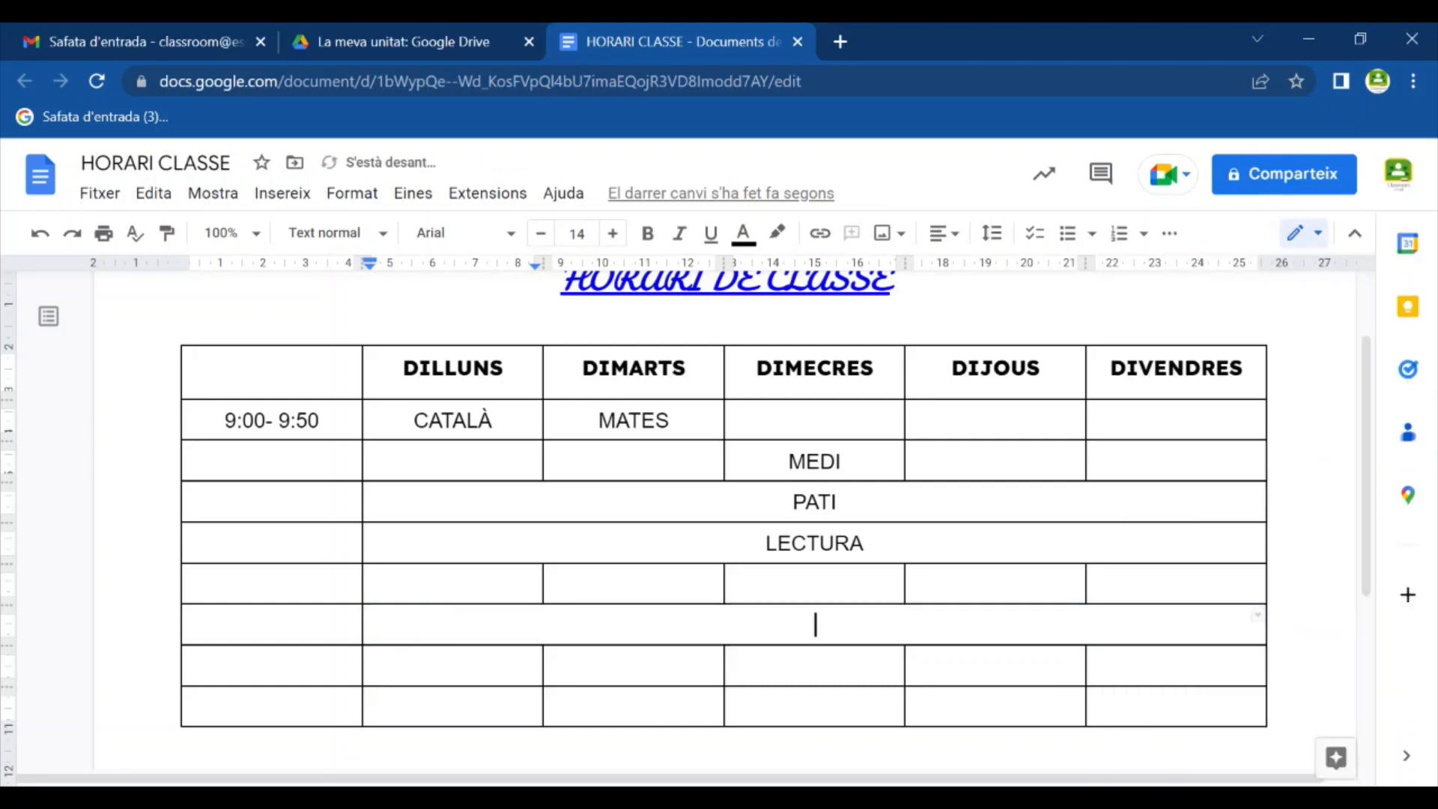
{"action": "type", "text": "DINAR"}
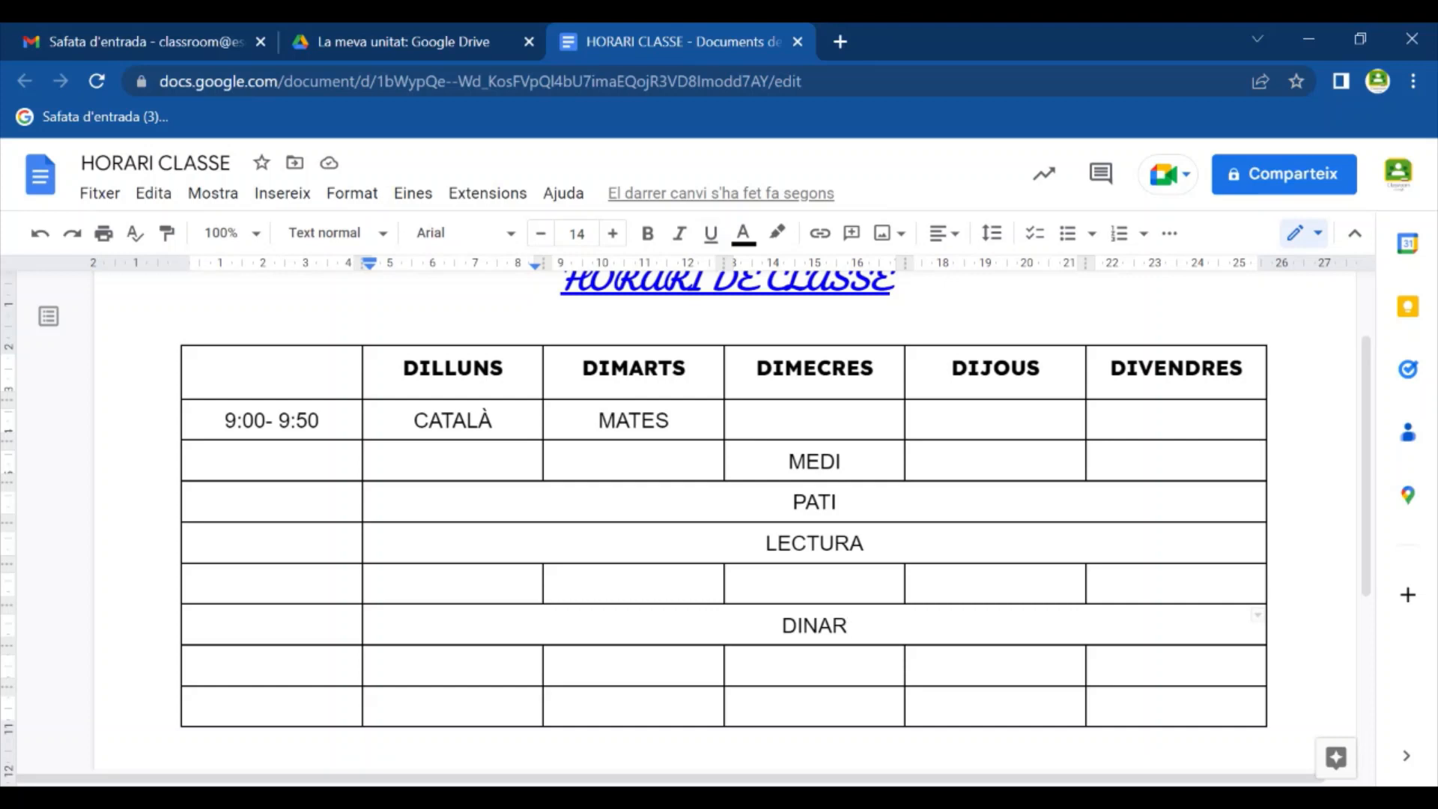
Step: Enter MATES under DIJOUS in the 9:00- 9:50 row
{"action": "left_click", "coordinate": [996, 420]}
{"action": "type", "text": "MATES"}
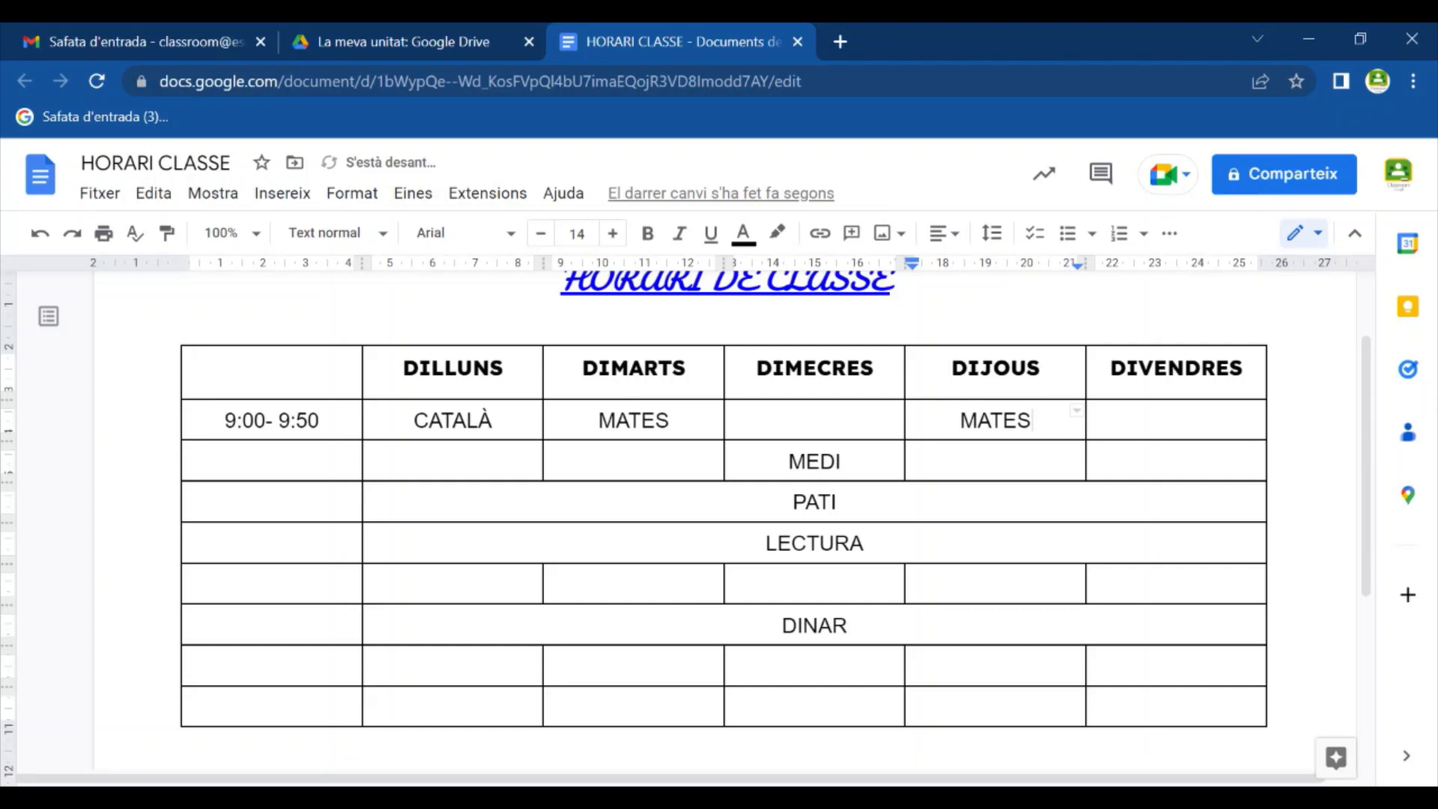
Step: Change the text colour of the word CATALÀ under DILLUNS to golden yellow
{"action": "scroll", "coordinate": [723, 525], "scroll_direction": "up", "scroll_amount": 2}
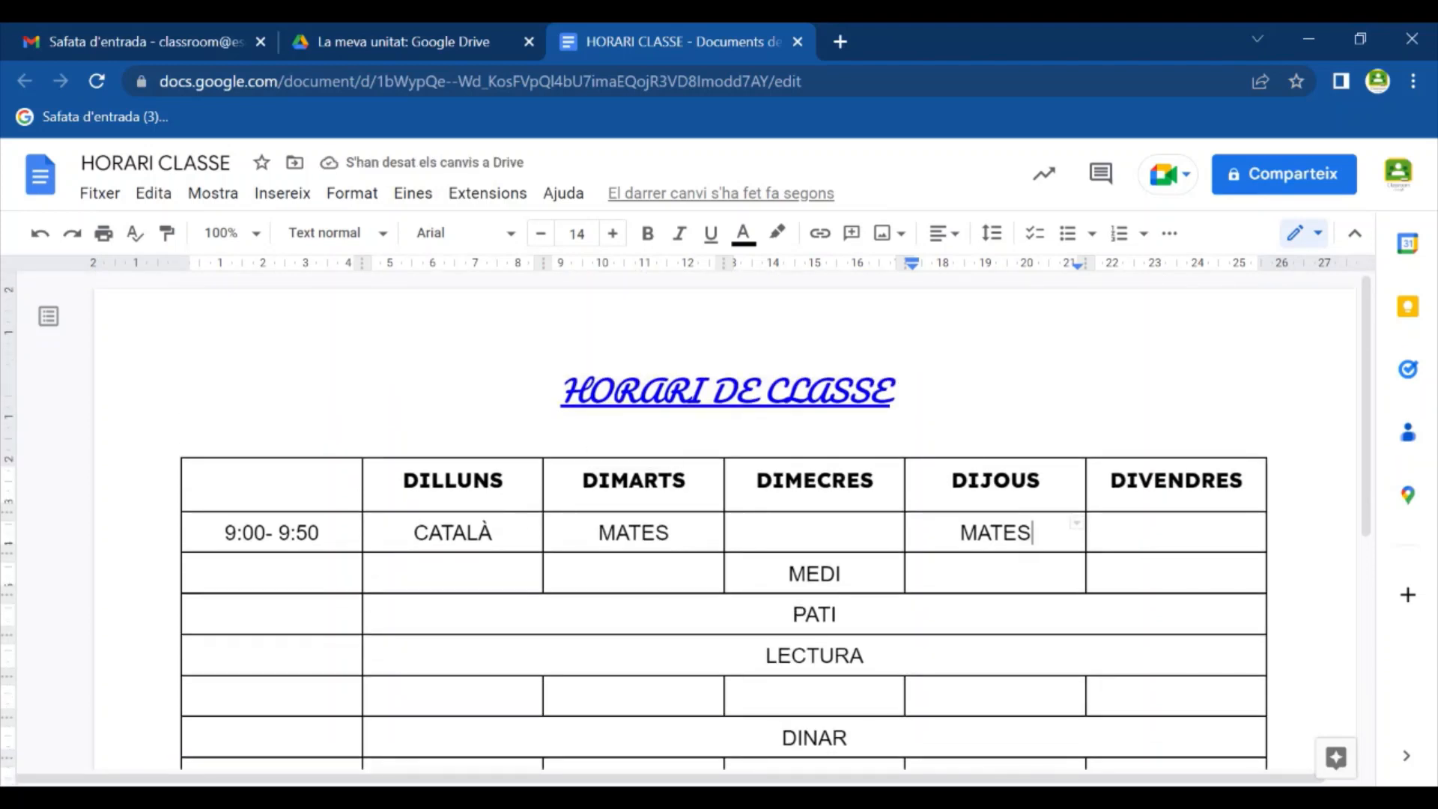
{"action": "left_click_drag", "start_coordinate": [414, 533], "coordinate": [493, 533]}
{"action": "left_click", "coordinate": [743, 233]}
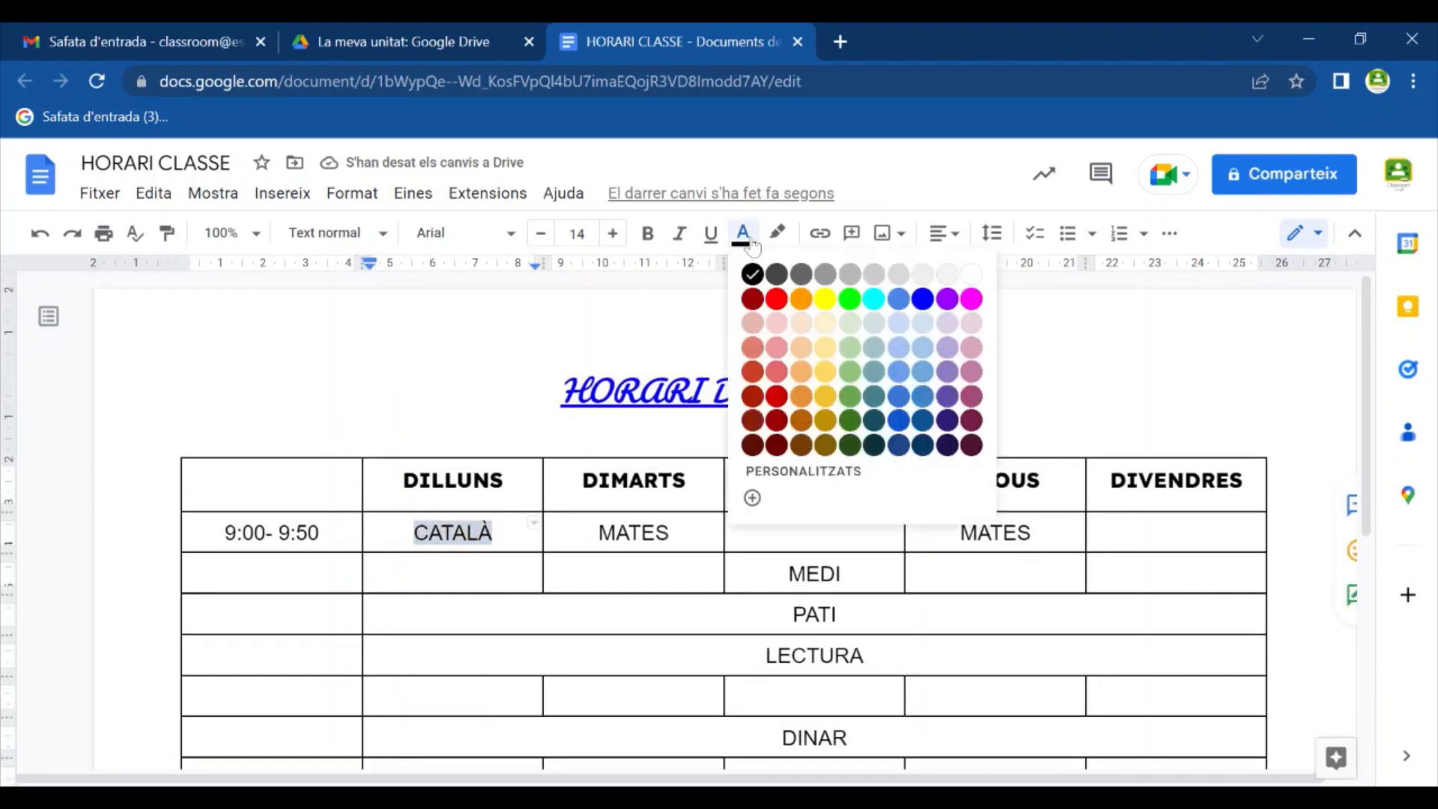
{"action": "left_click", "coordinate": [826, 395]}
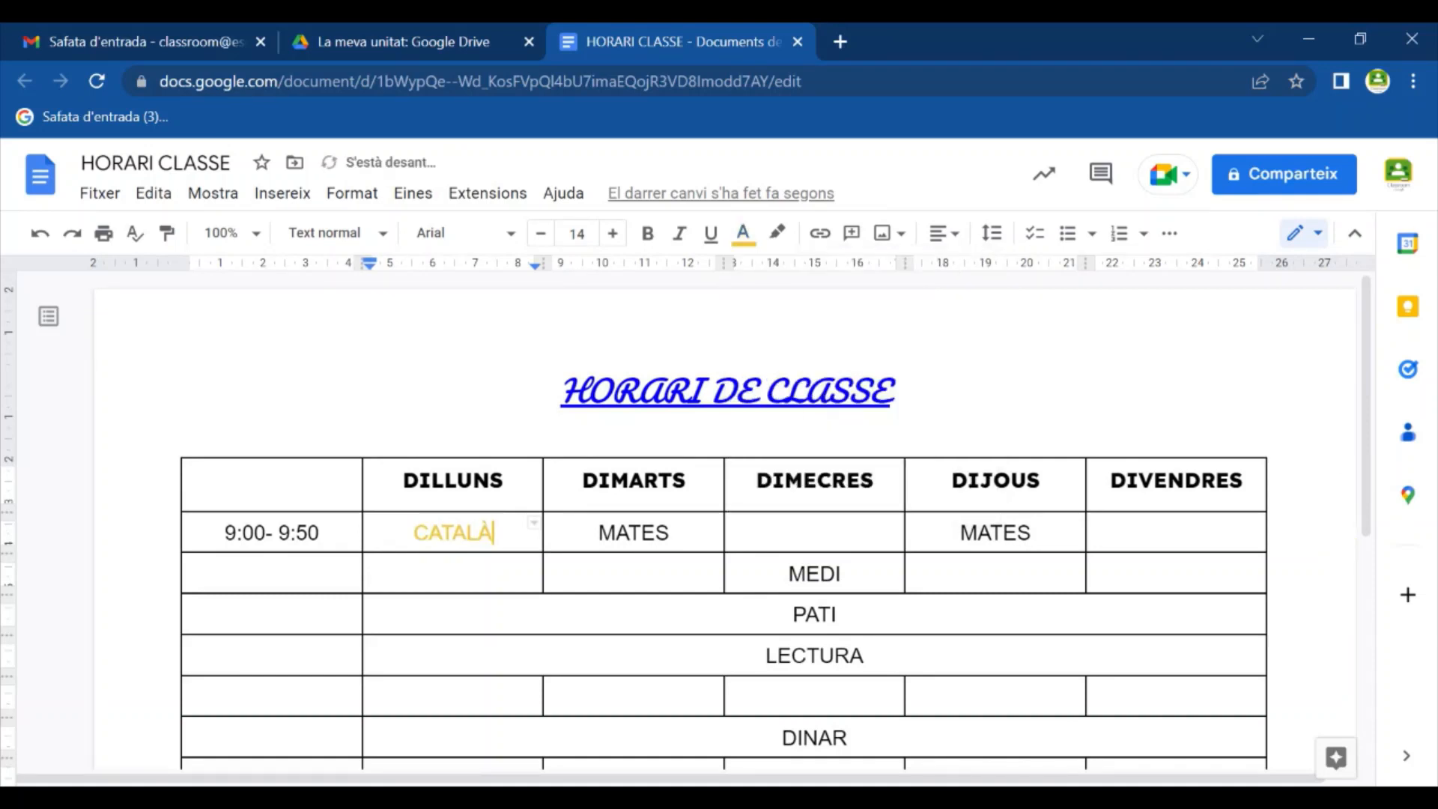
Step: Undo the text colour change on CATALÀ, redo it, and undo it again
{"action": "left_click", "coordinate": [39, 238]}
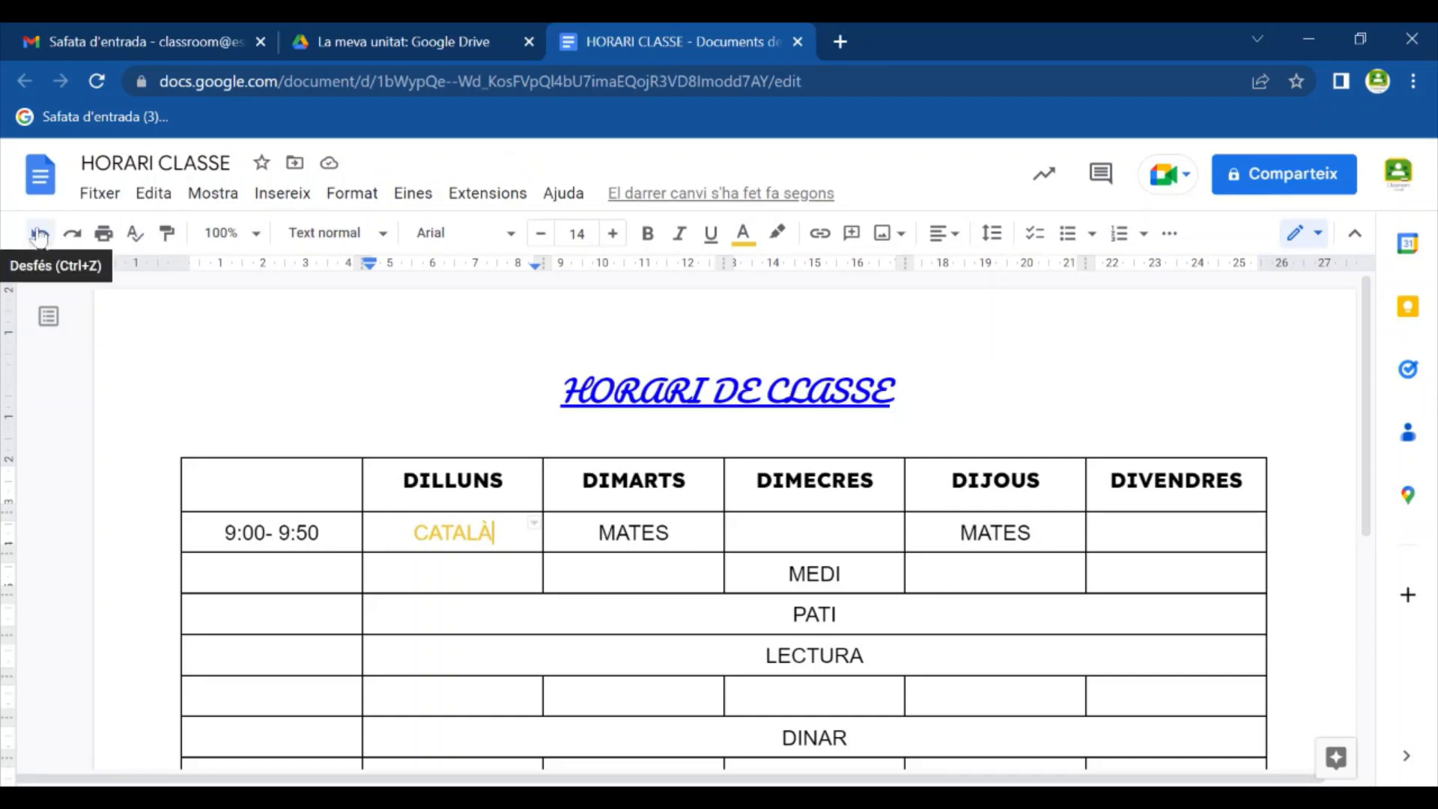
{"action": "left_click", "coordinate": [40, 237]}
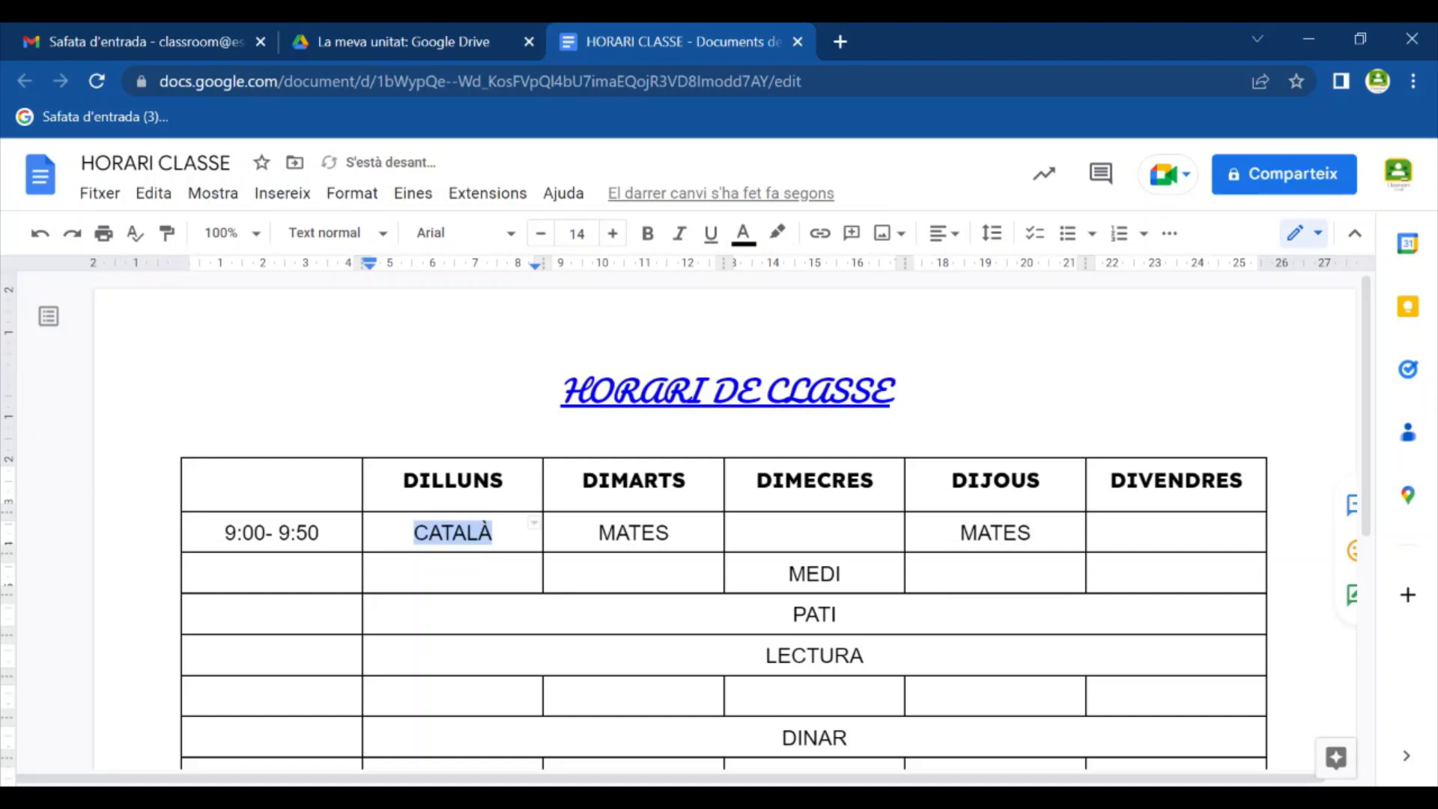
{"action": "left_click", "coordinate": [72, 234]}
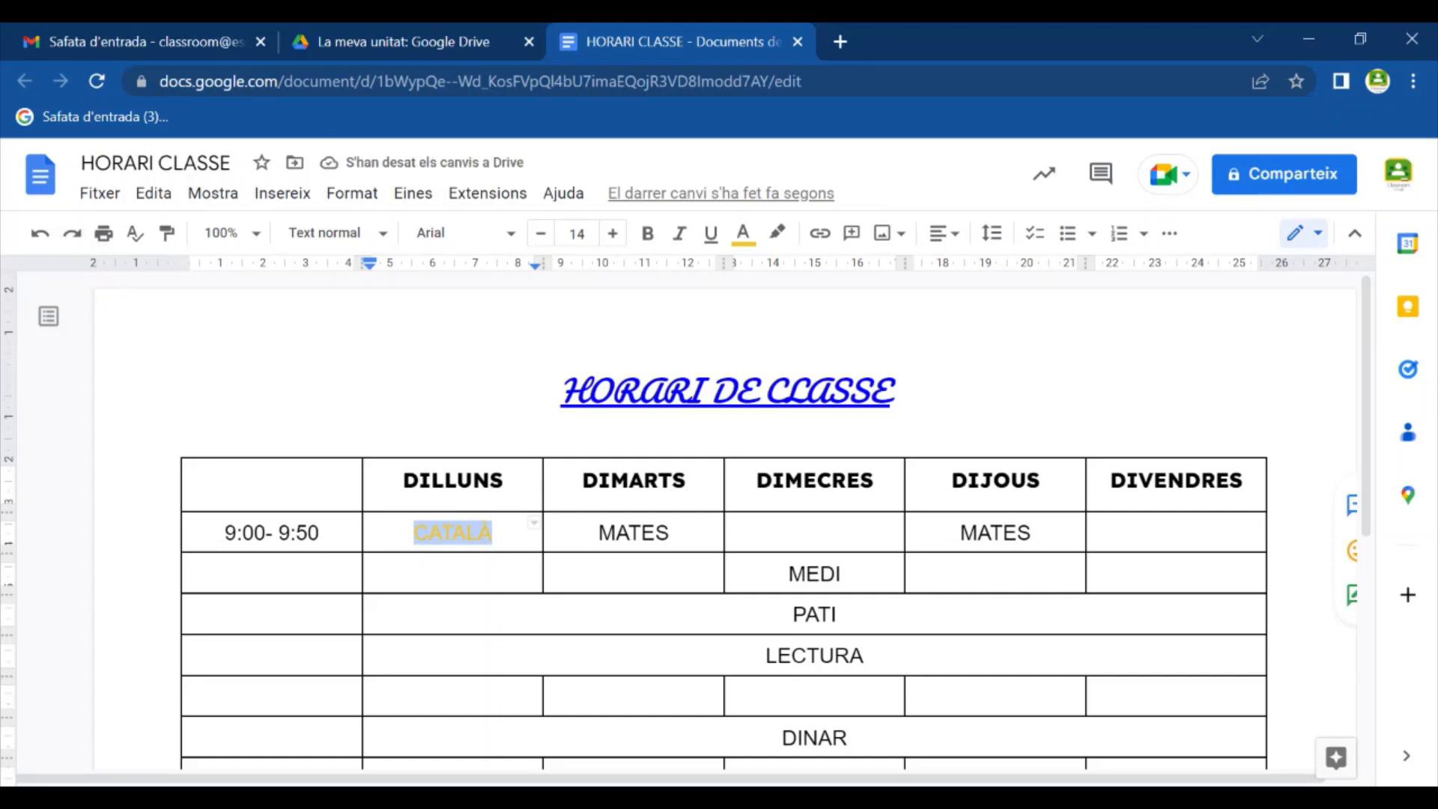
{"action": "scroll", "coordinate": [685, 528], "scroll_direction": "down", "scroll_amount": 3}
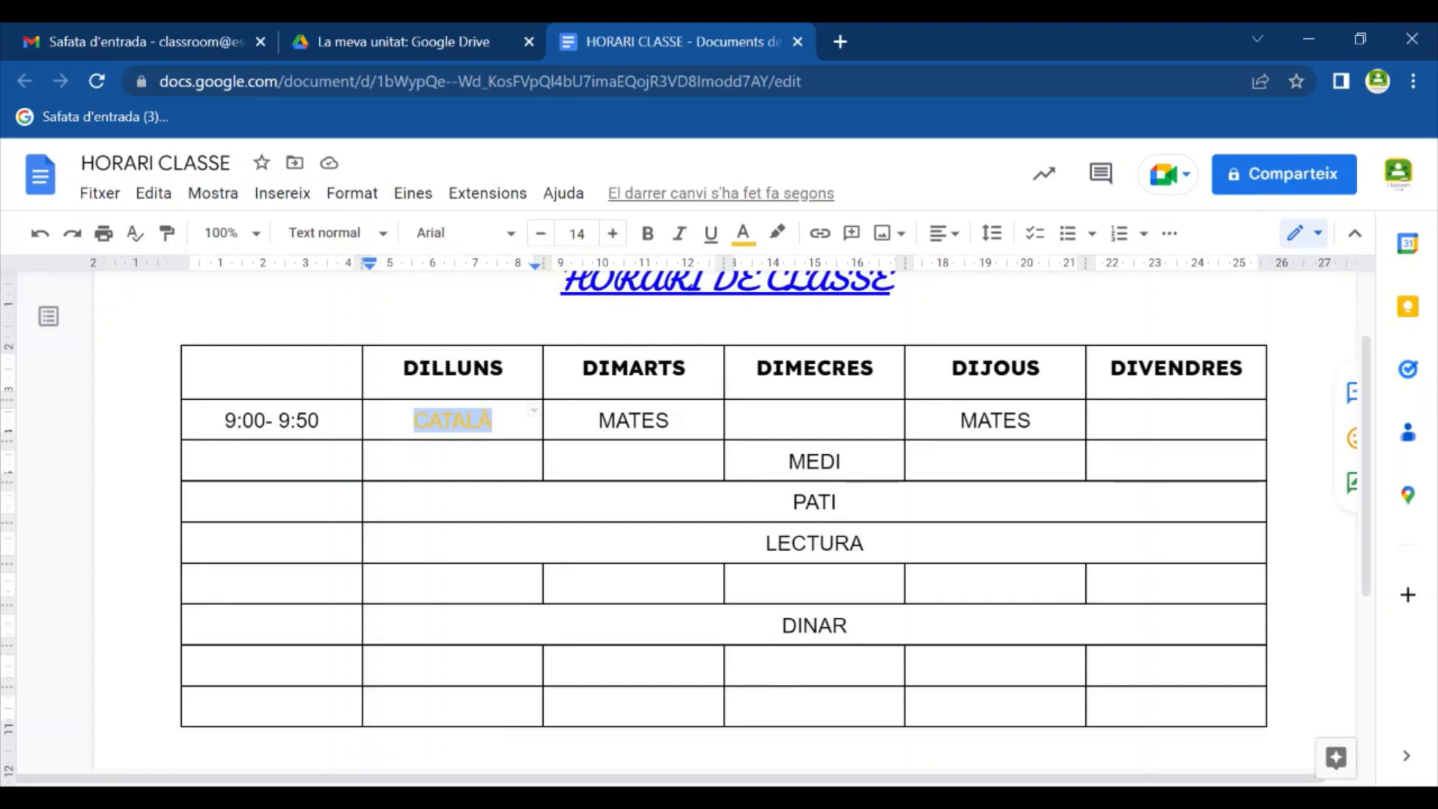
{"action": "left_click", "coordinate": [40, 233]}
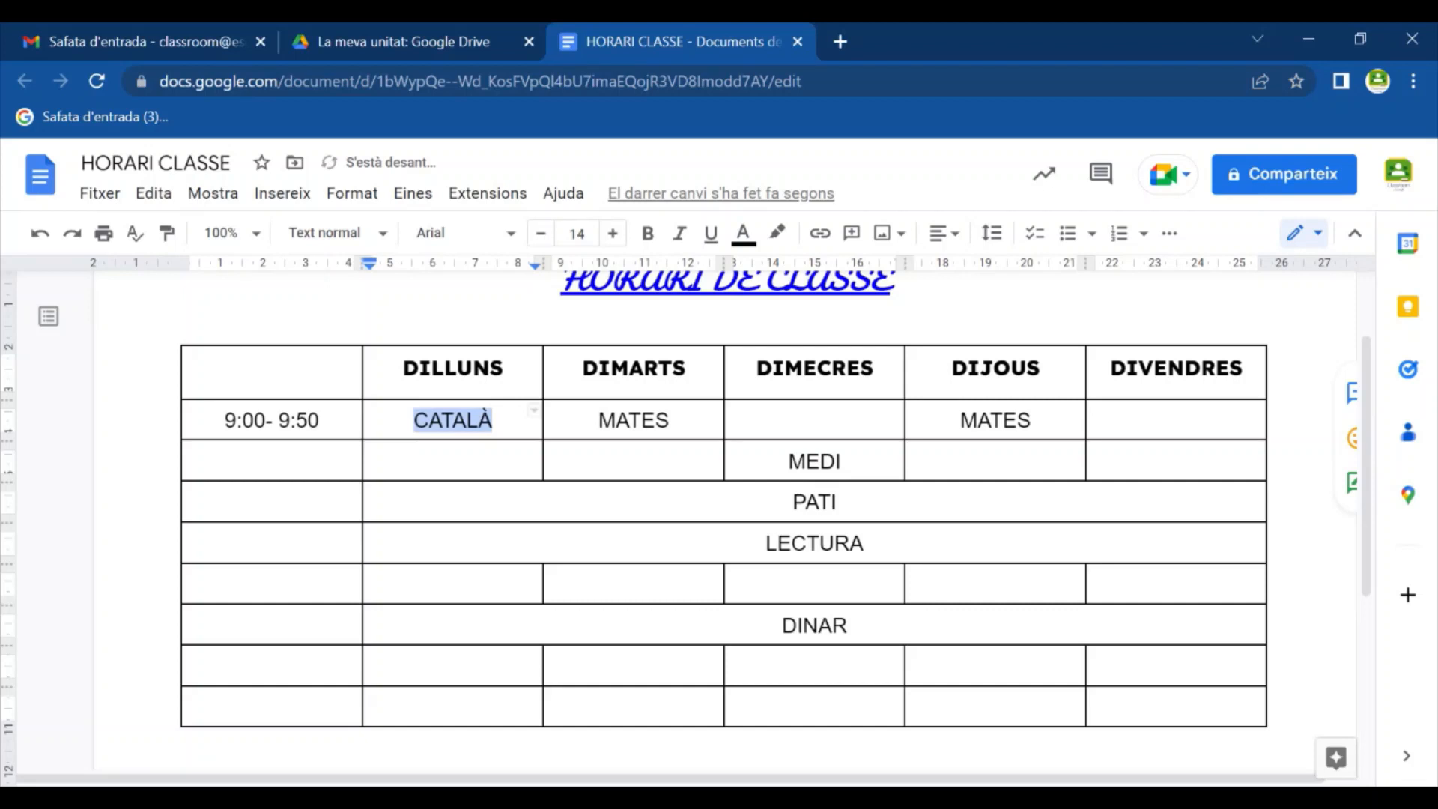
Step: Fill the CATALÀ cell under DILLUNS with a yellow background
{"action": "left_click", "coordinate": [495, 421]}
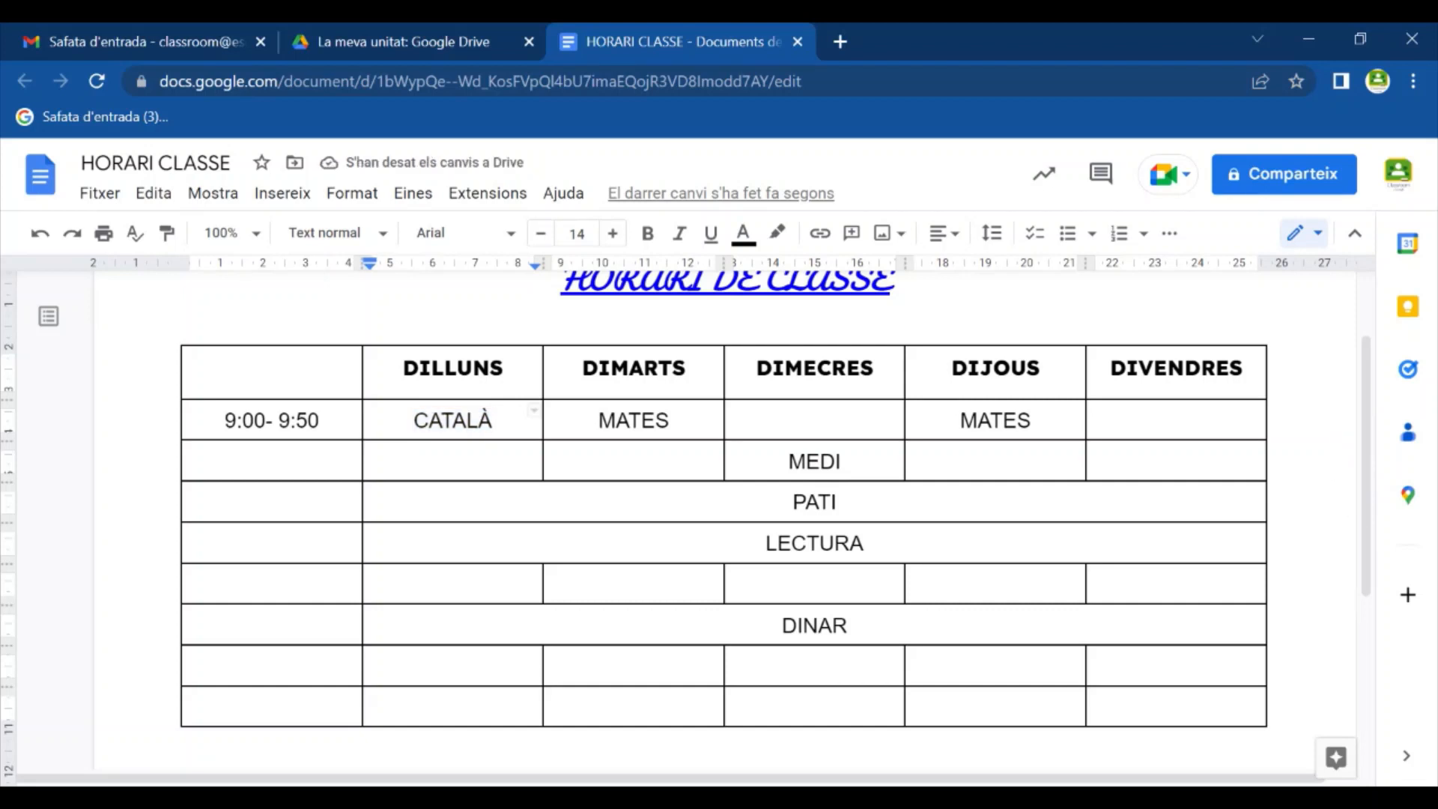
{"action": "left_click_drag", "start_coordinate": [494, 421], "coordinate": [414, 421]}
{"action": "left_click", "coordinate": [495, 421]}
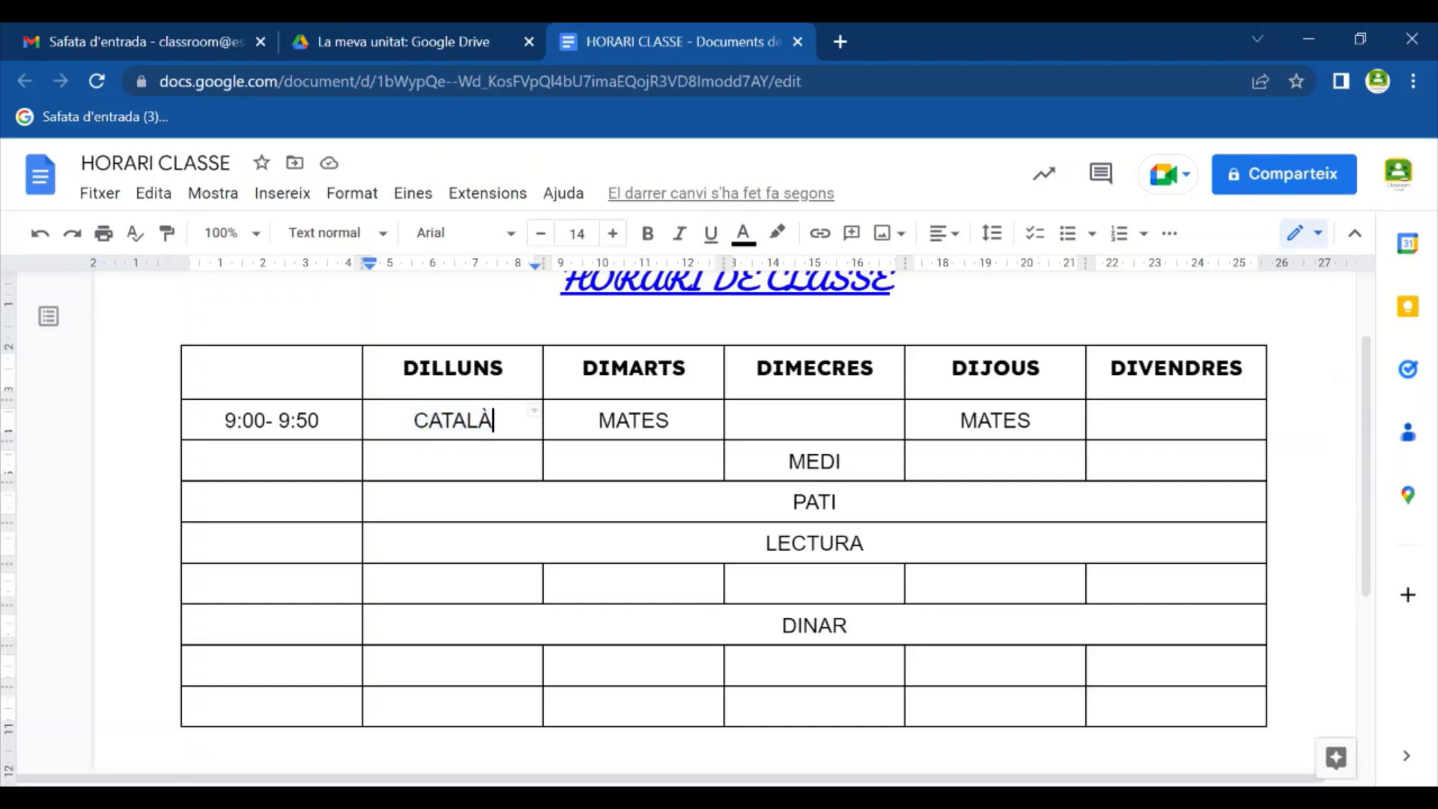
{"action": "left_click", "coordinate": [1169, 233]}
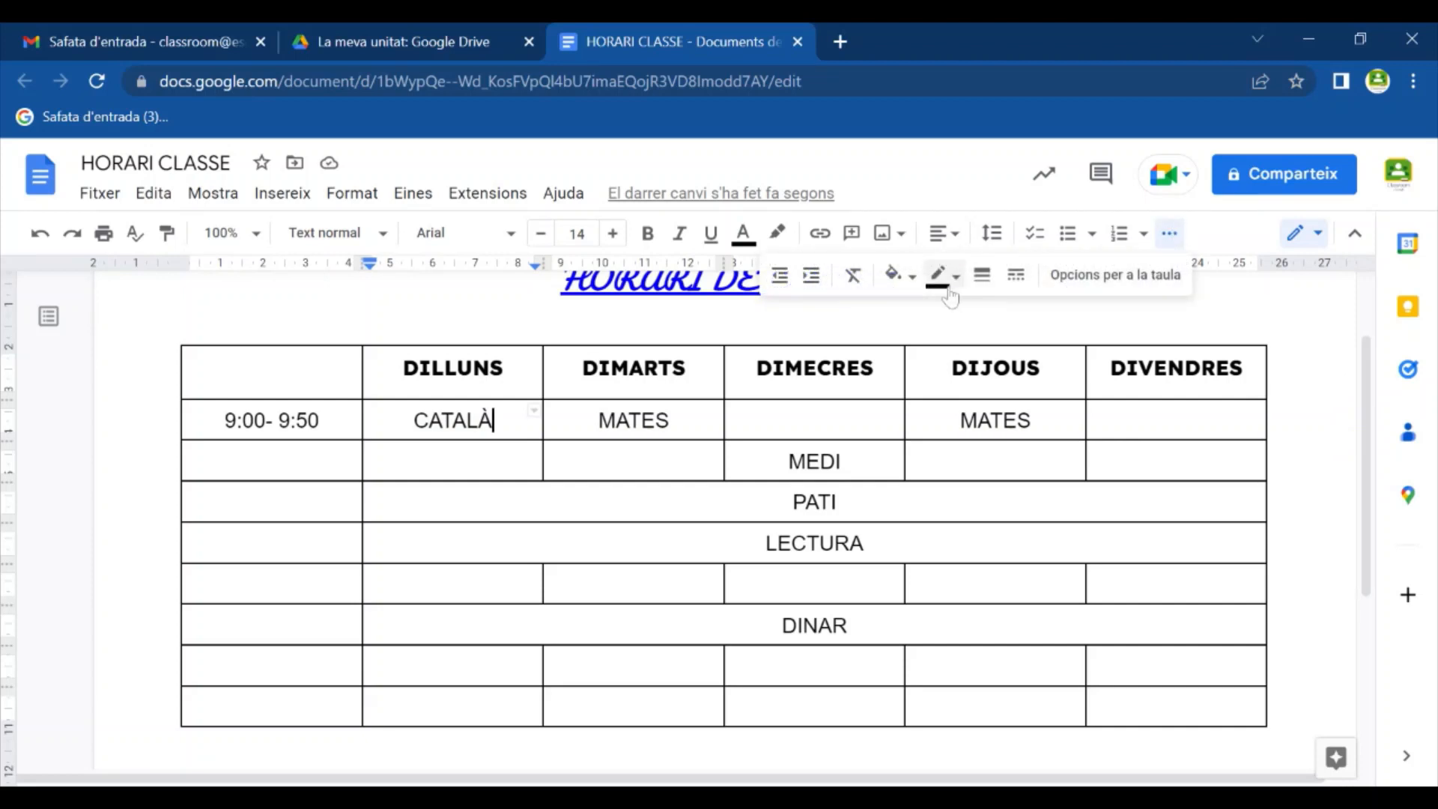
{"action": "left_click", "coordinate": [912, 277]}
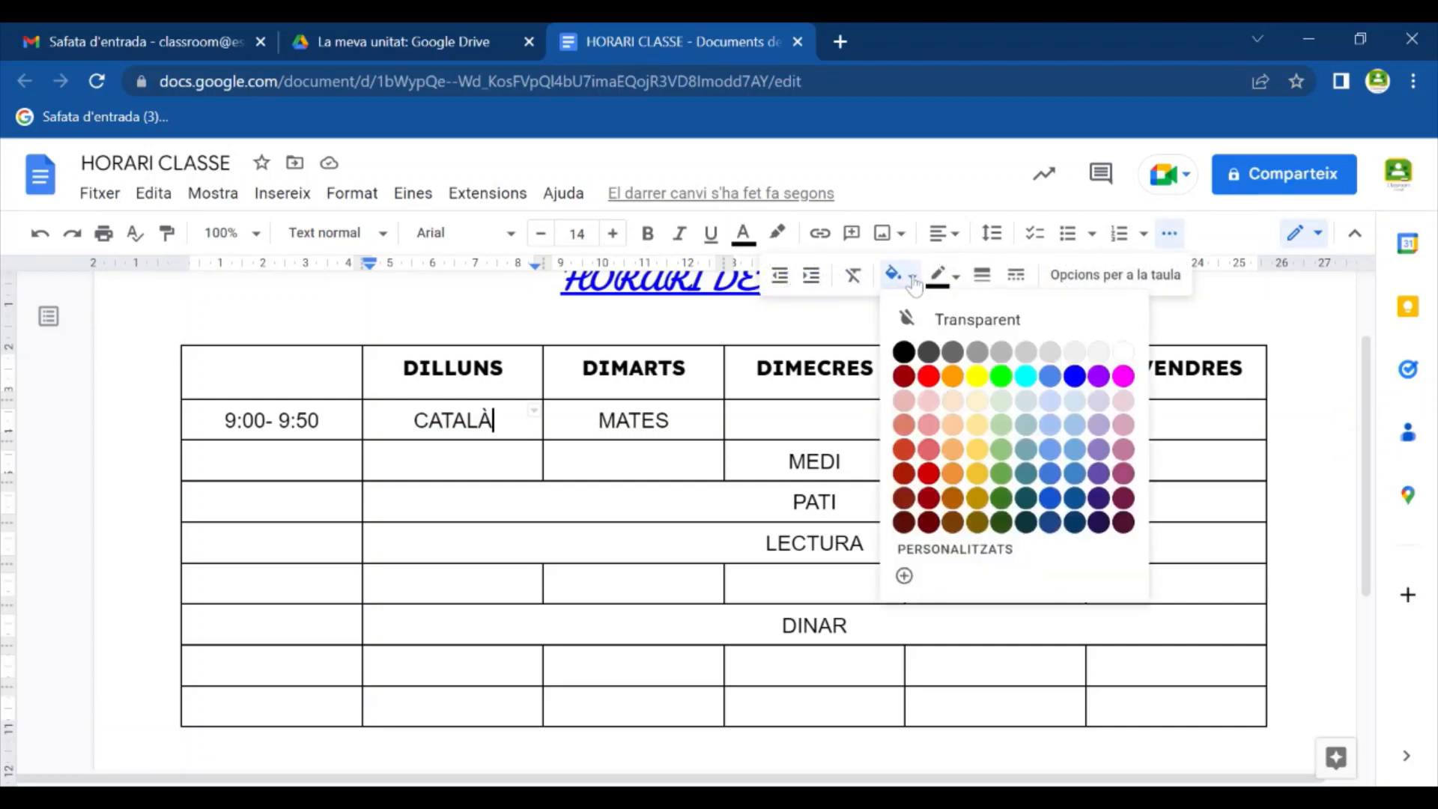
{"action": "left_click", "coordinate": [979, 381]}
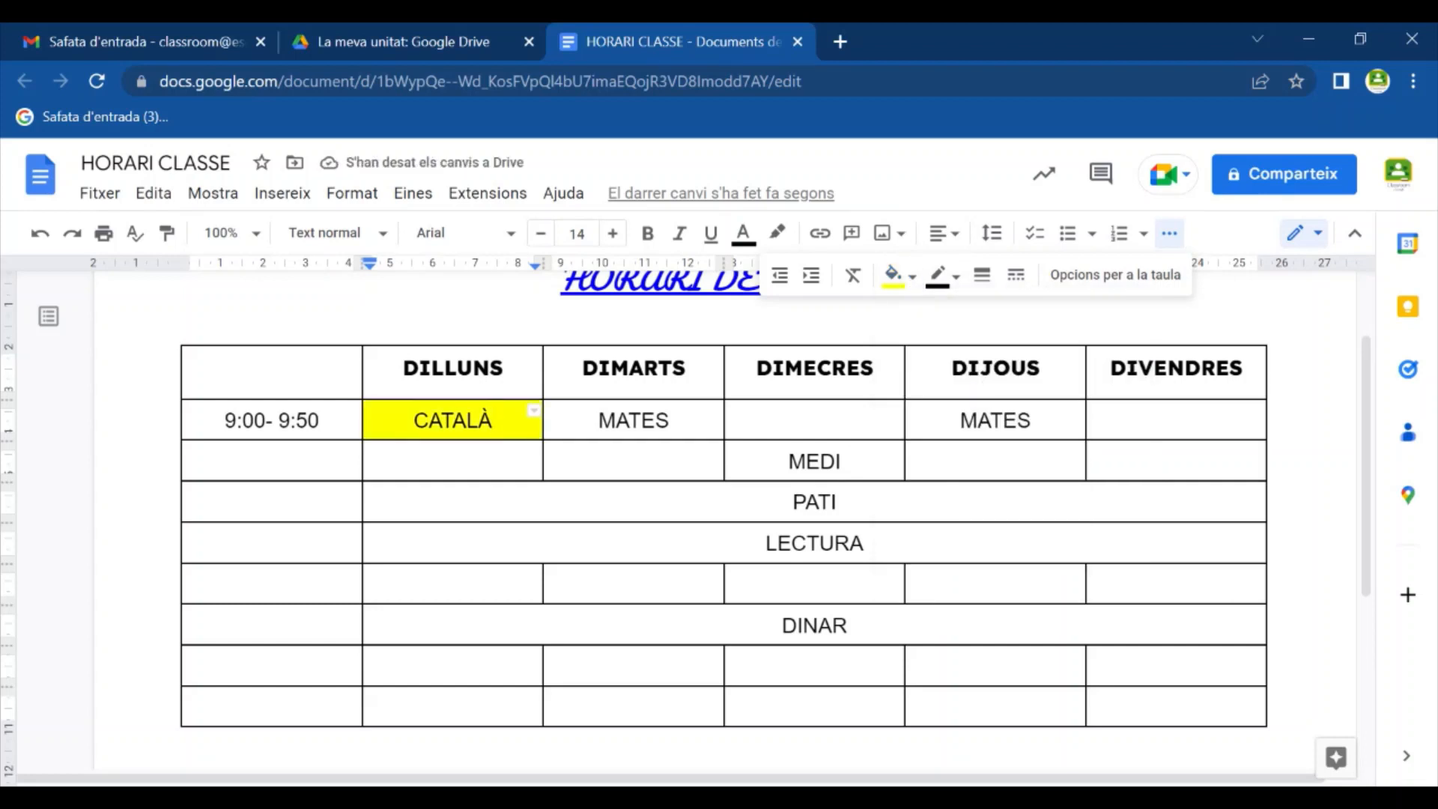
Step: Enter CATALÀ under DIJOUS in the third row and fill that cell with a yellow background
{"action": "left_click", "coordinate": [995, 460]}
{"action": "type", "text": "CATALÀ"}
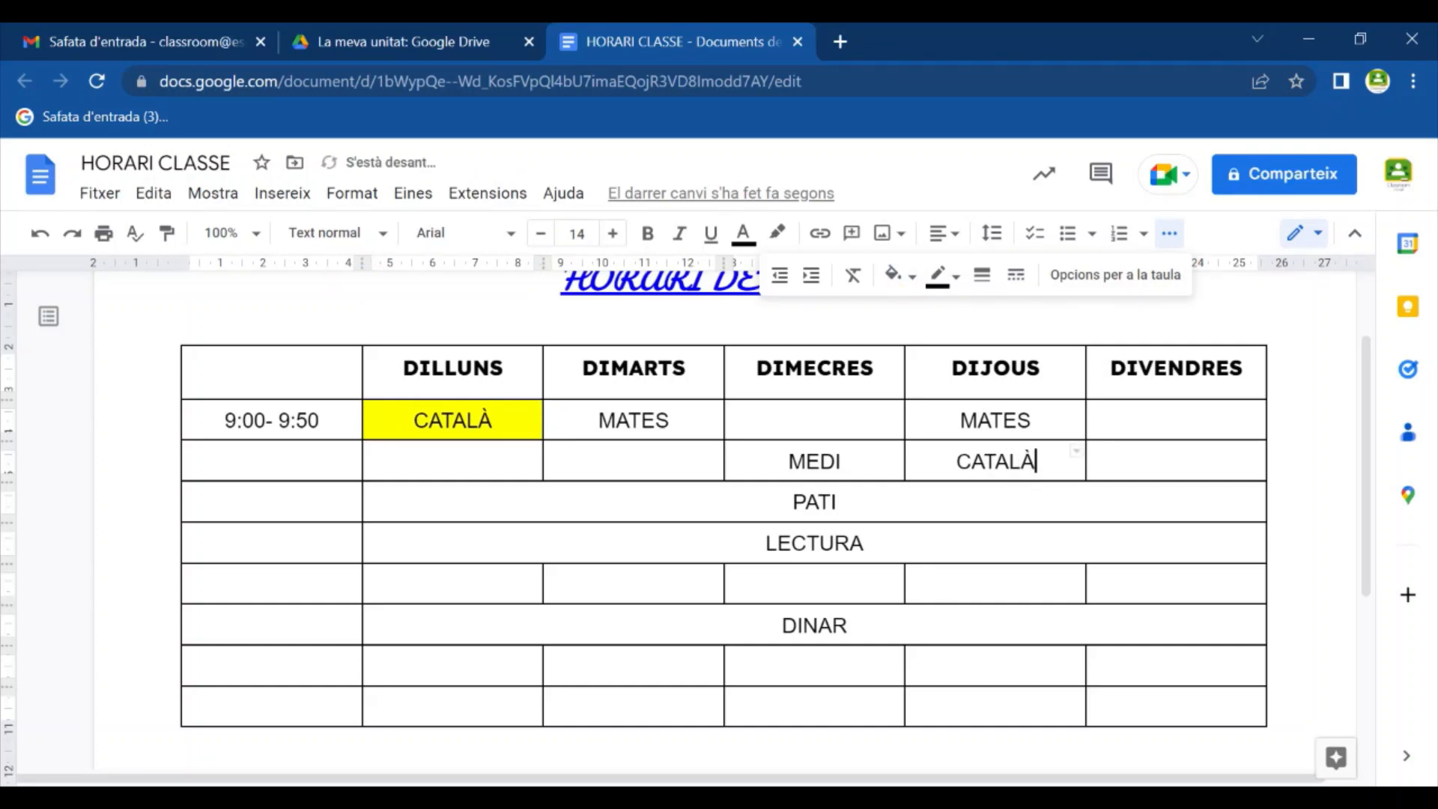
{"action": "left_click", "coordinate": [911, 276]}
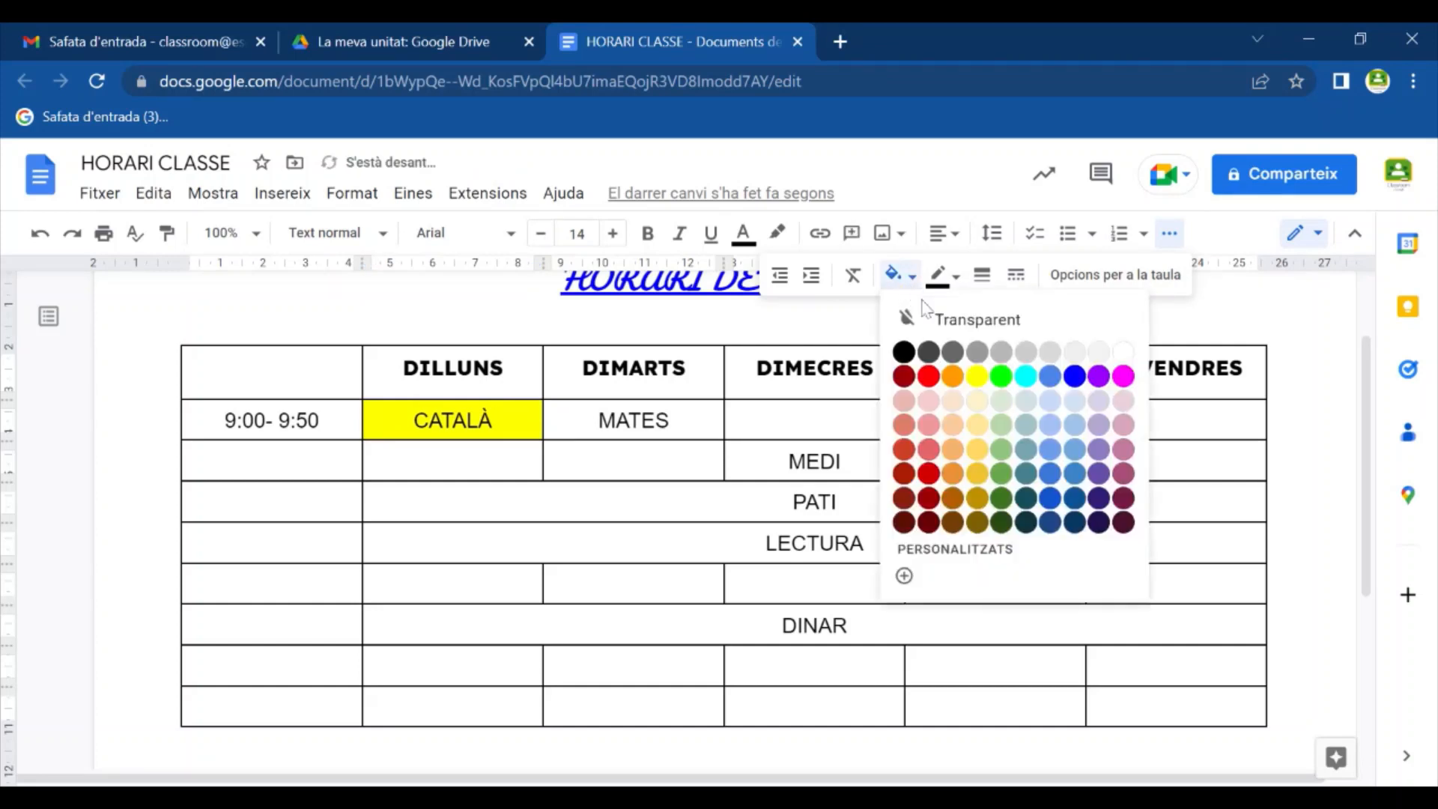
{"action": "left_click", "coordinate": [977, 377]}
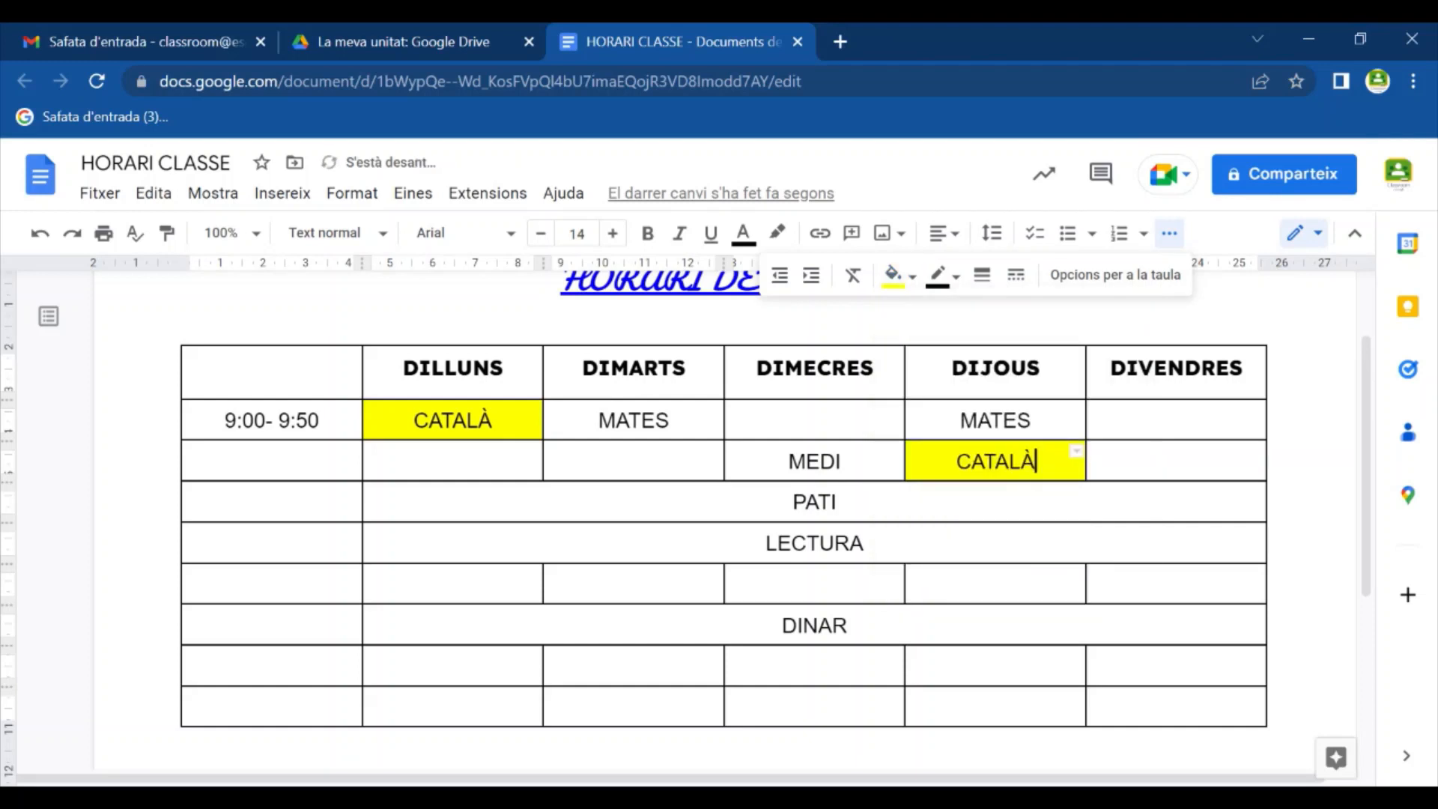
Step: Fill both MATES cells, under DIMARTS and DIJOUS in the second row, with a cyan background
{"action": "left_click", "coordinate": [672, 420]}
{"action": "left_click", "coordinate": [902, 275]}
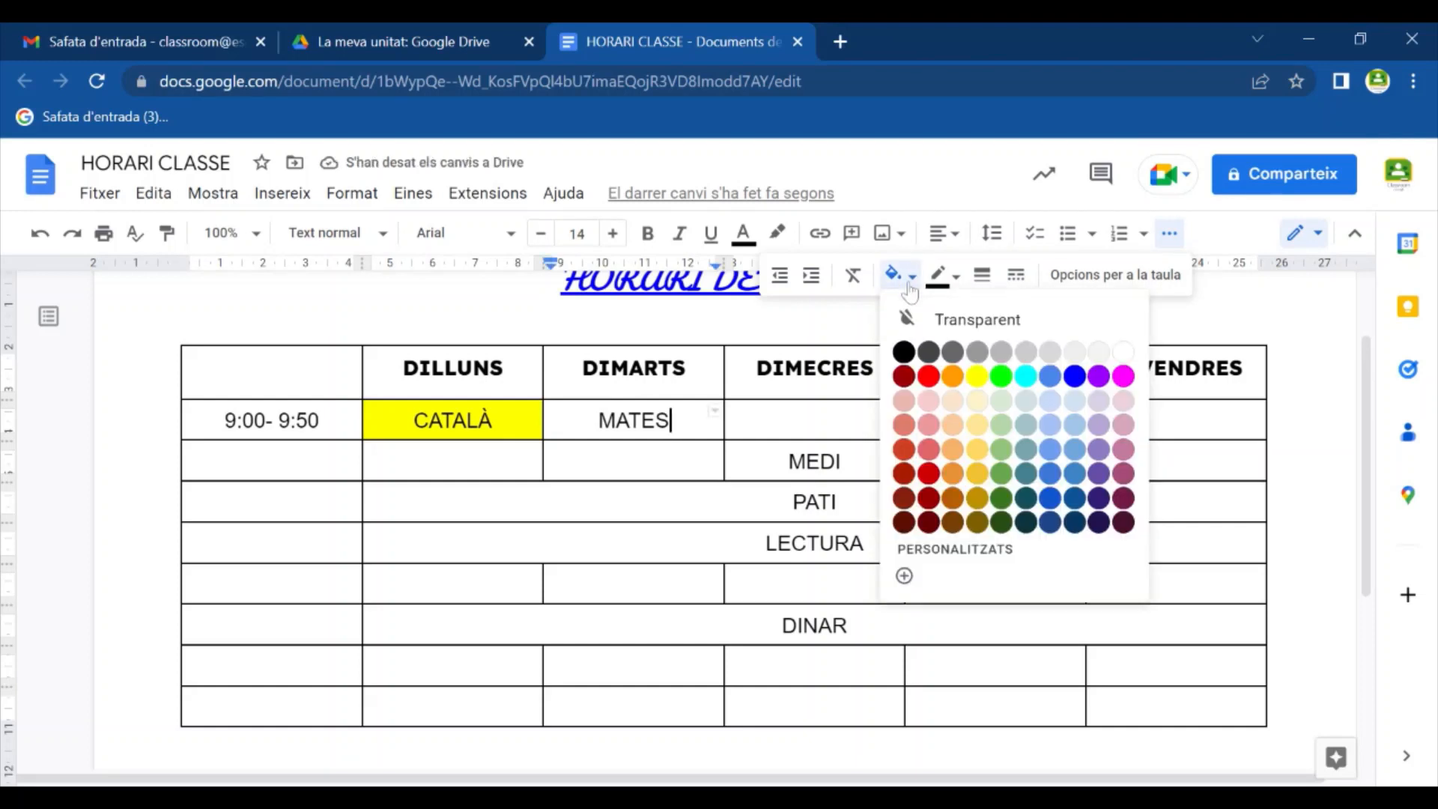
{"action": "left_click", "coordinate": [1026, 376]}
{"action": "left_click", "coordinate": [1034, 420]}
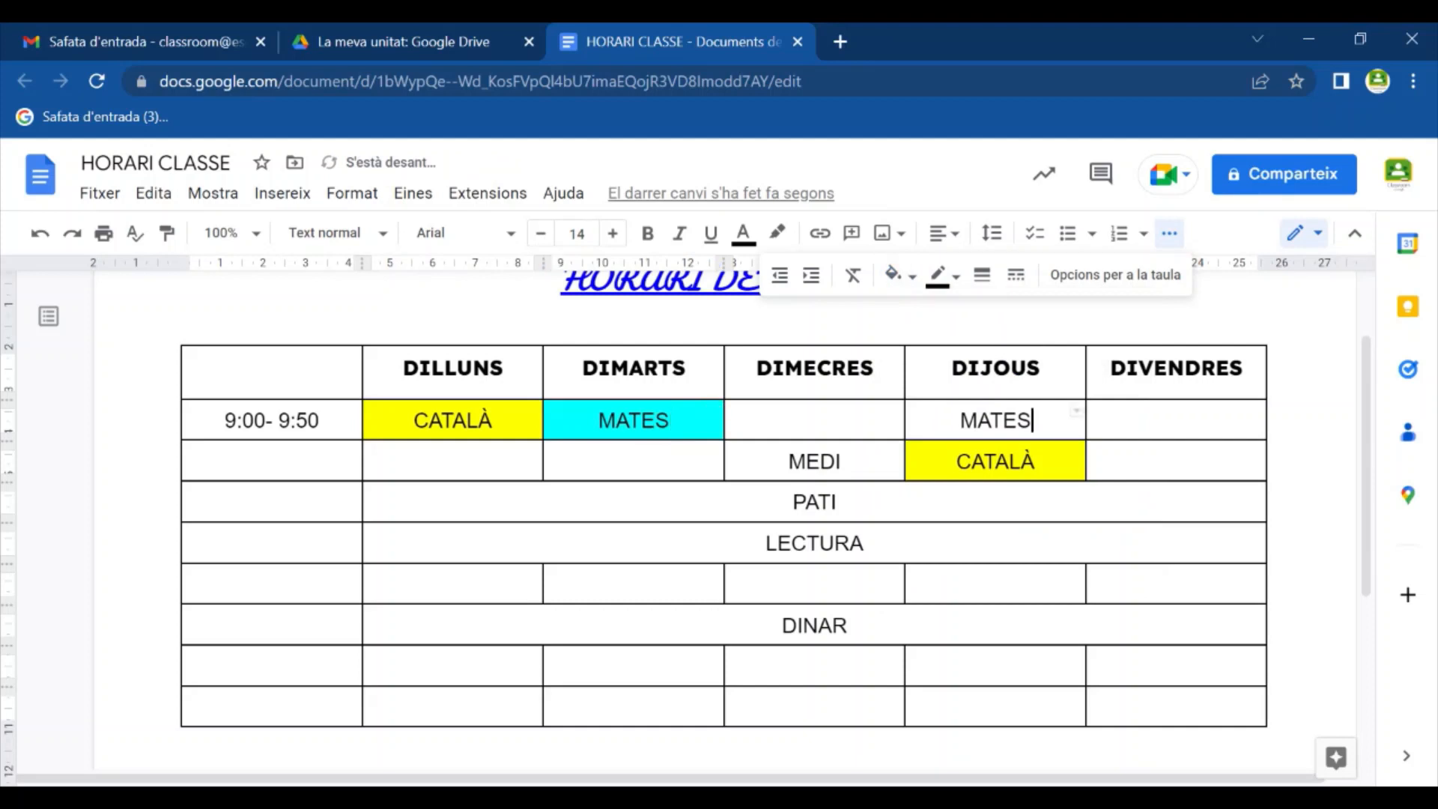
{"action": "left_click", "coordinate": [902, 275]}
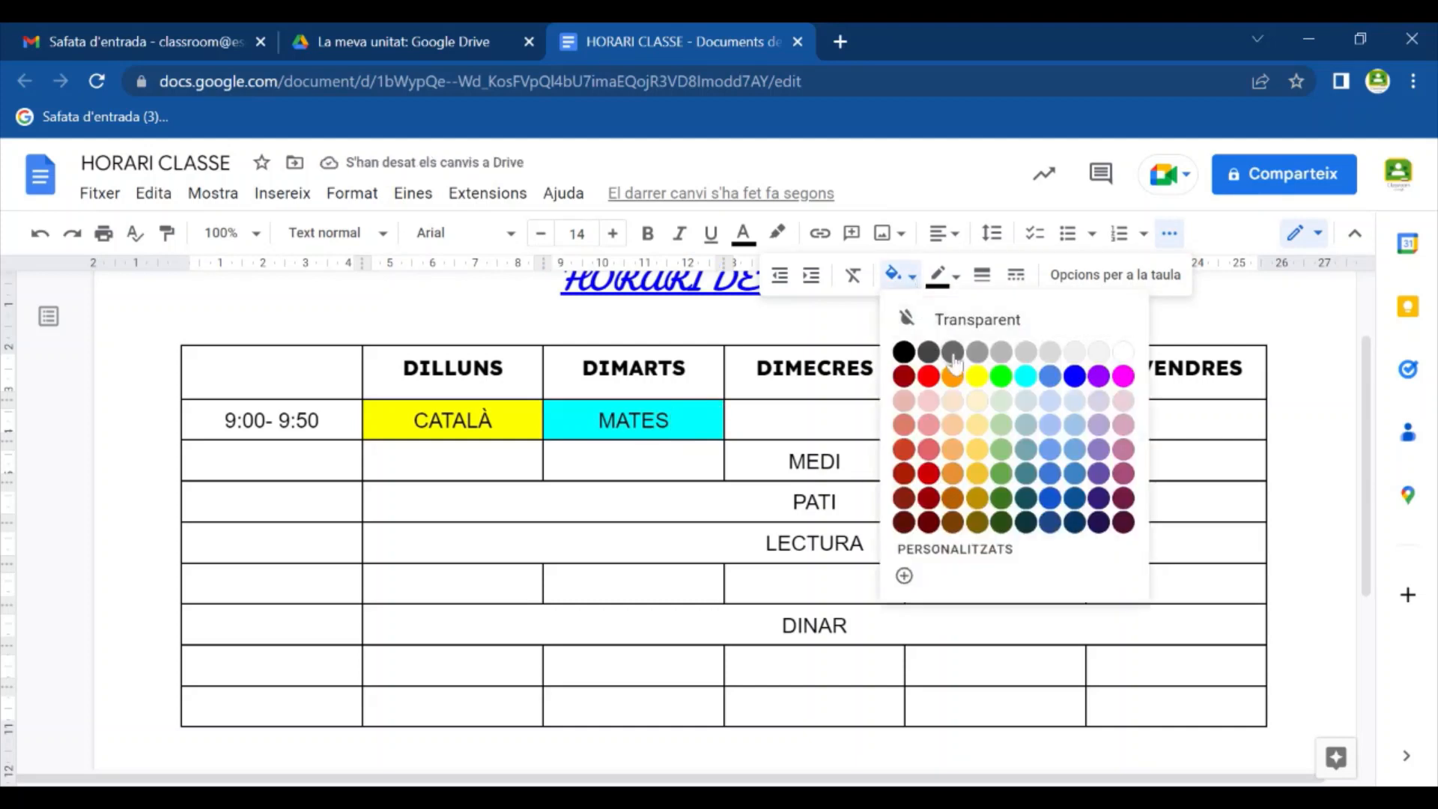
{"action": "left_click", "coordinate": [1026, 377]}
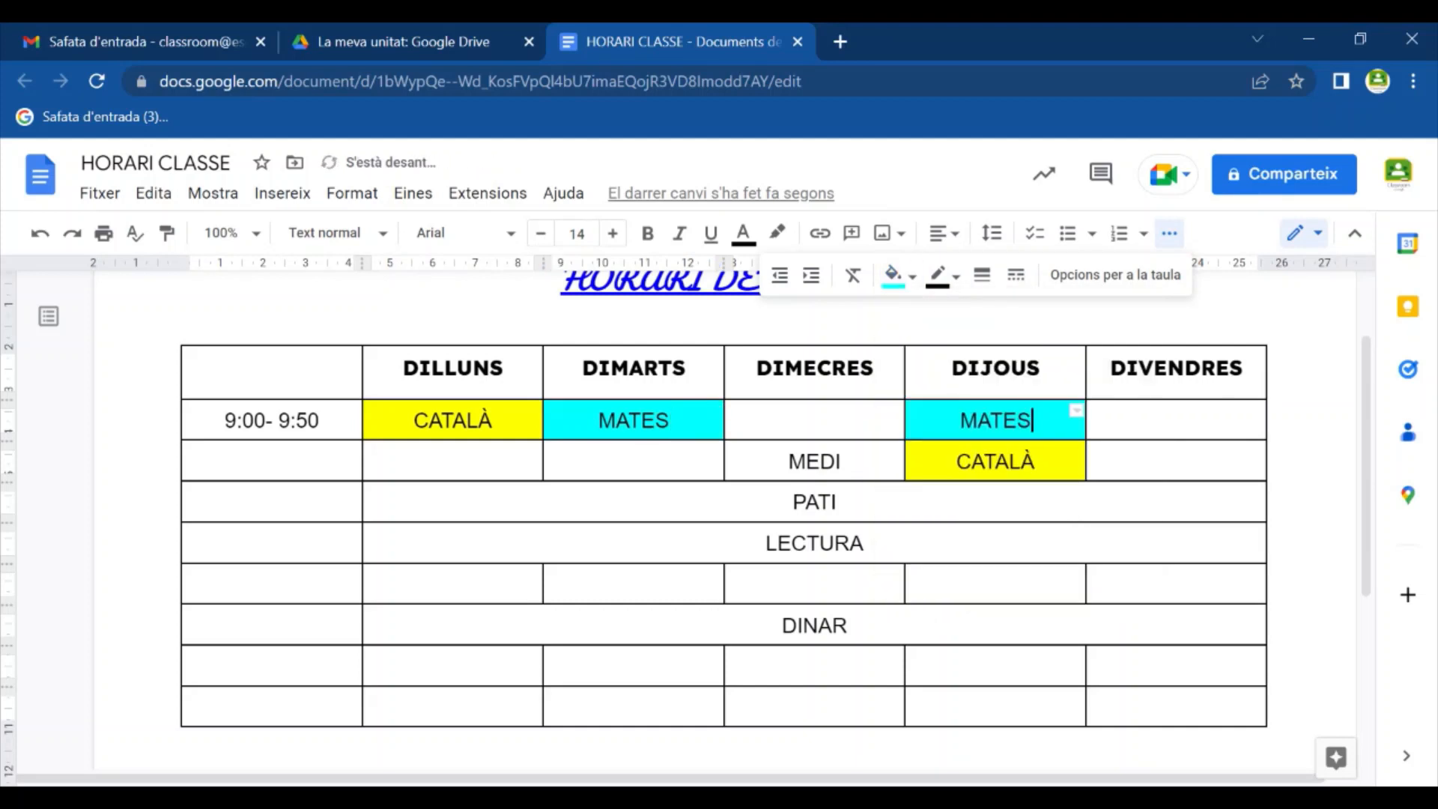
Step: Fill the MEDI cell under DIMECRES with a green background
{"action": "left_click", "coordinate": [842, 462]}
{"action": "left_click", "coordinate": [902, 275]}
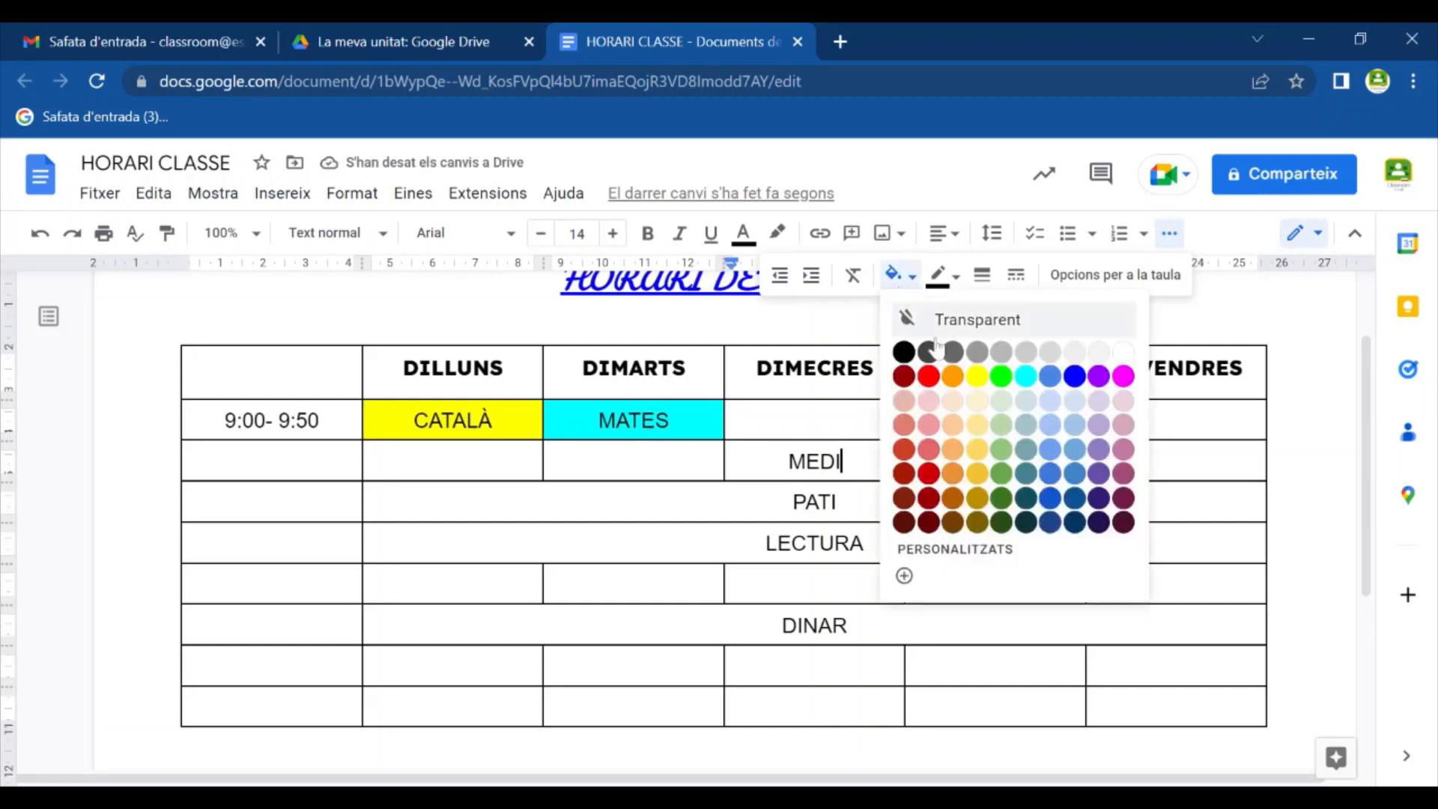
{"action": "left_click", "coordinate": [1001, 376]}
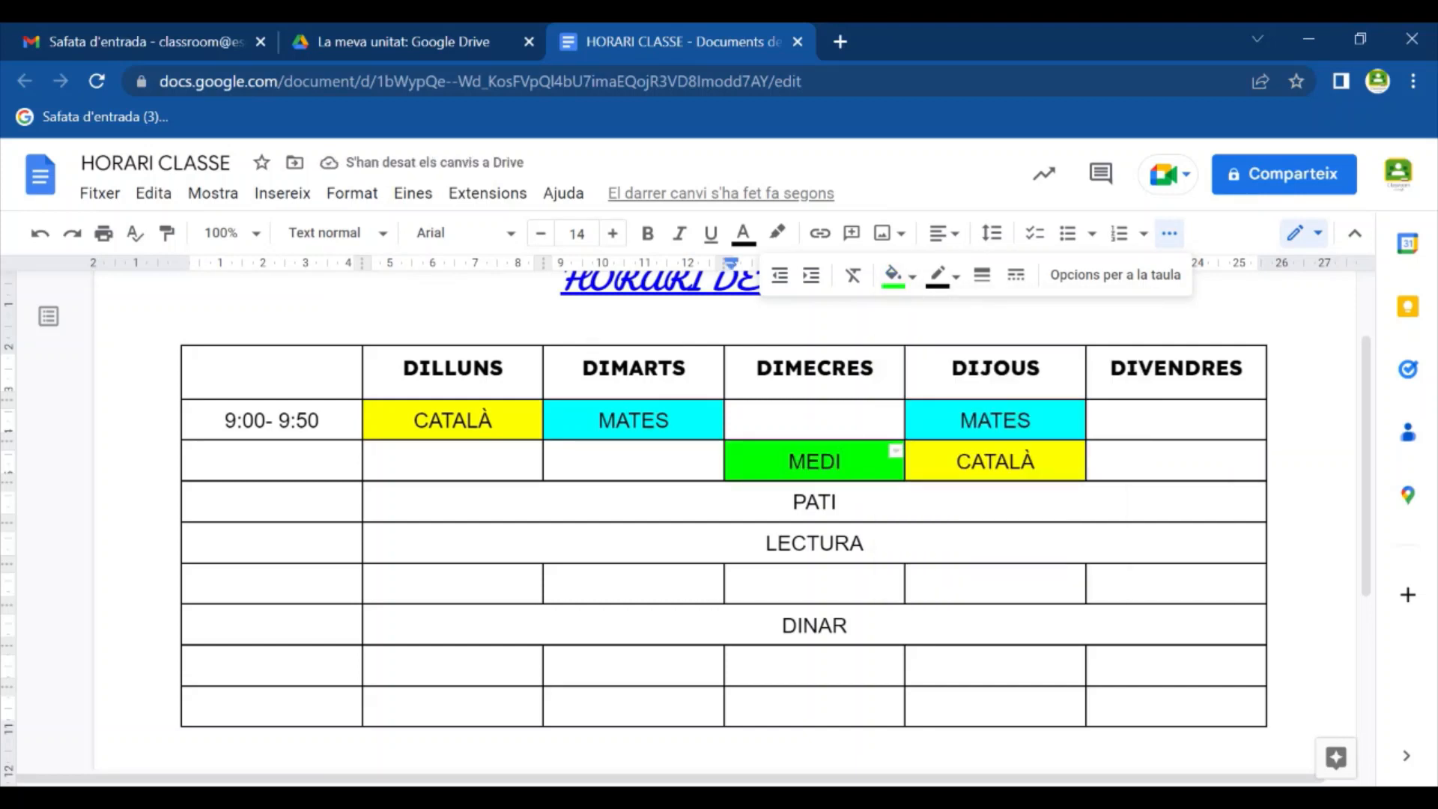
{"action": "scroll", "coordinate": [723, 525], "scroll_direction": "up", "scroll_amount": 2}
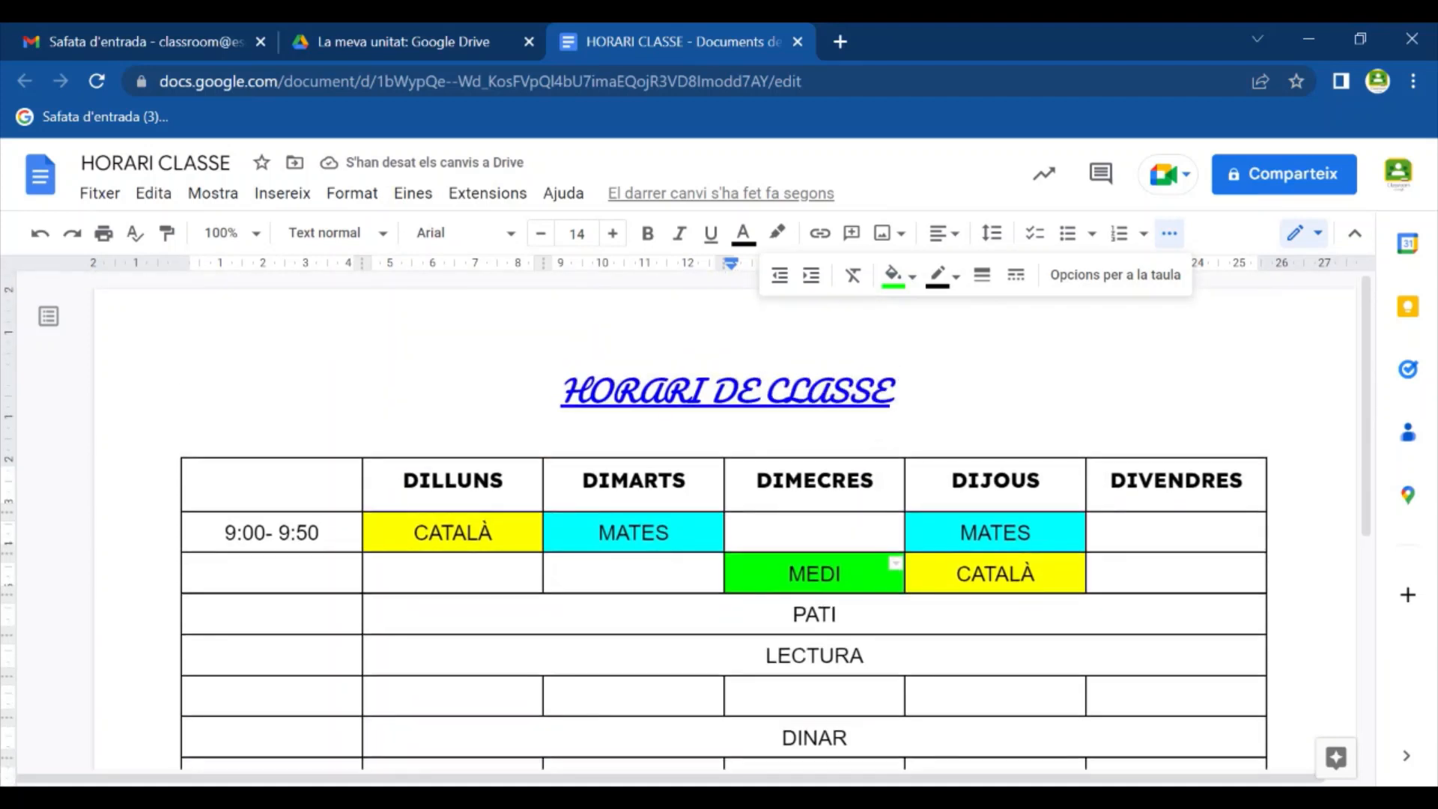
{"action": "double_click", "coordinate": [902, 395]}
{"action": "scroll", "coordinate": [723, 525], "scroll_direction": "down", "scroll_amount": 3}
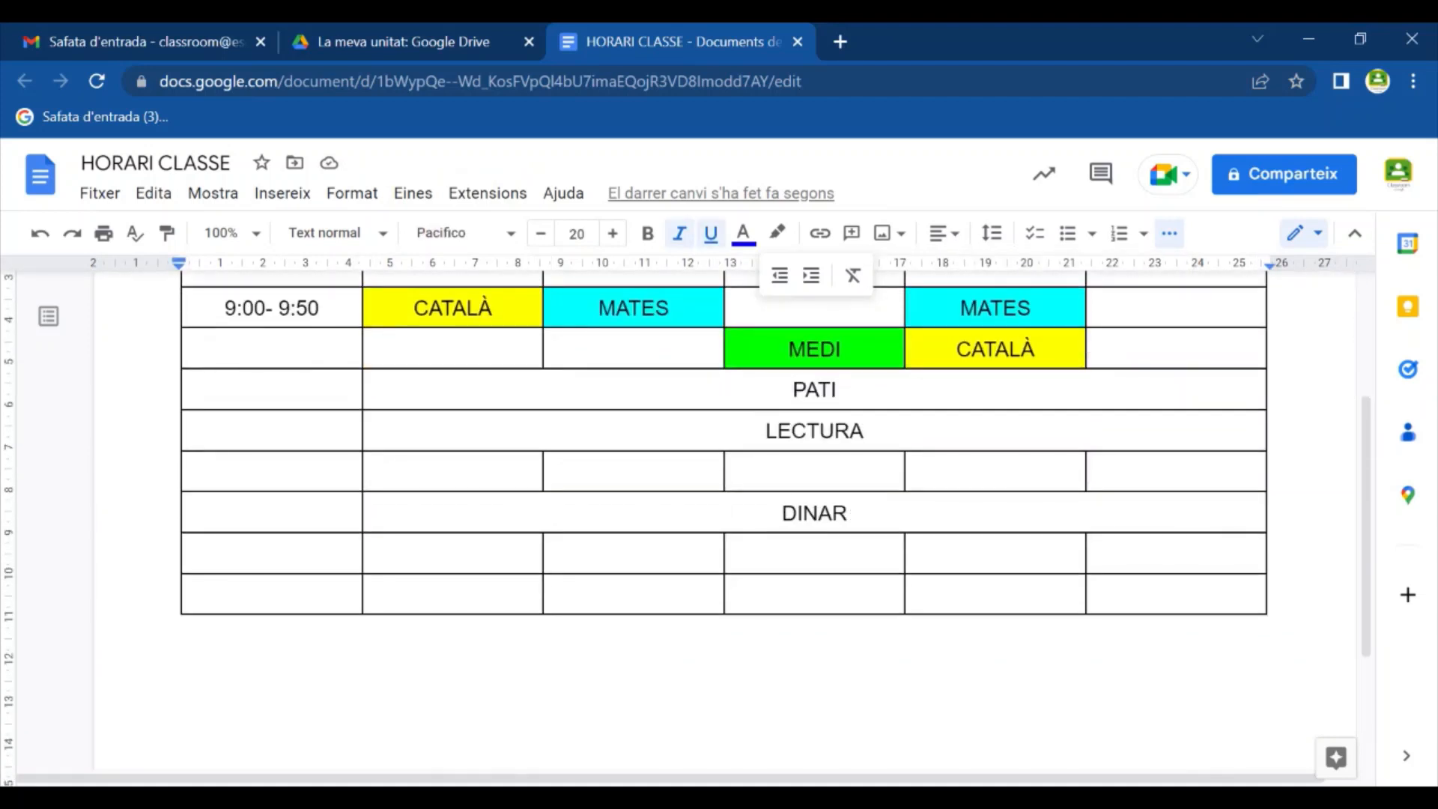
{"action": "left_click", "coordinate": [812, 591]}
{"action": "scroll", "coordinate": [812, 591], "scroll_direction": "up", "scroll_amount": 3}
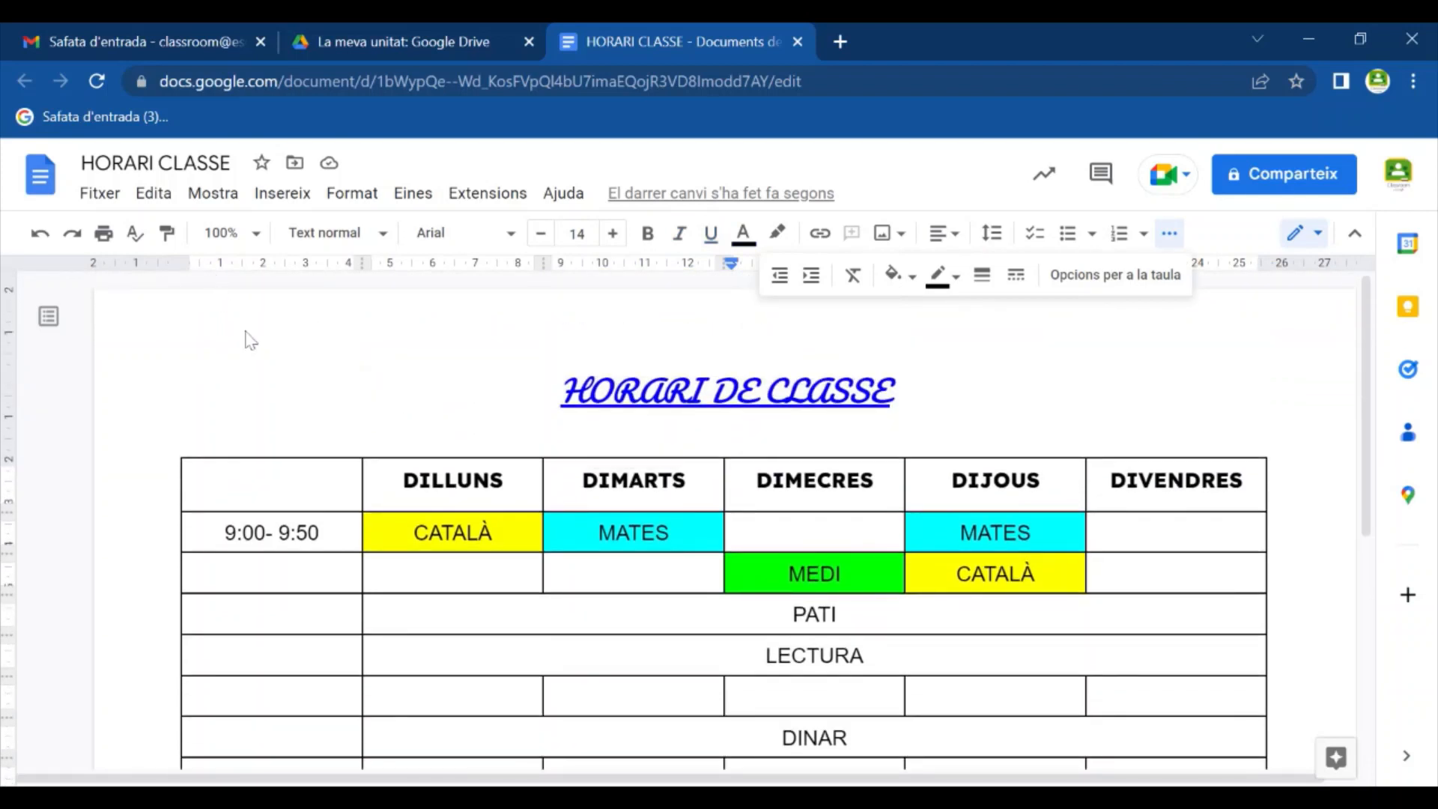
{"action": "scroll", "coordinate": [724, 524], "scroll_direction": "down", "scroll_amount": 1}
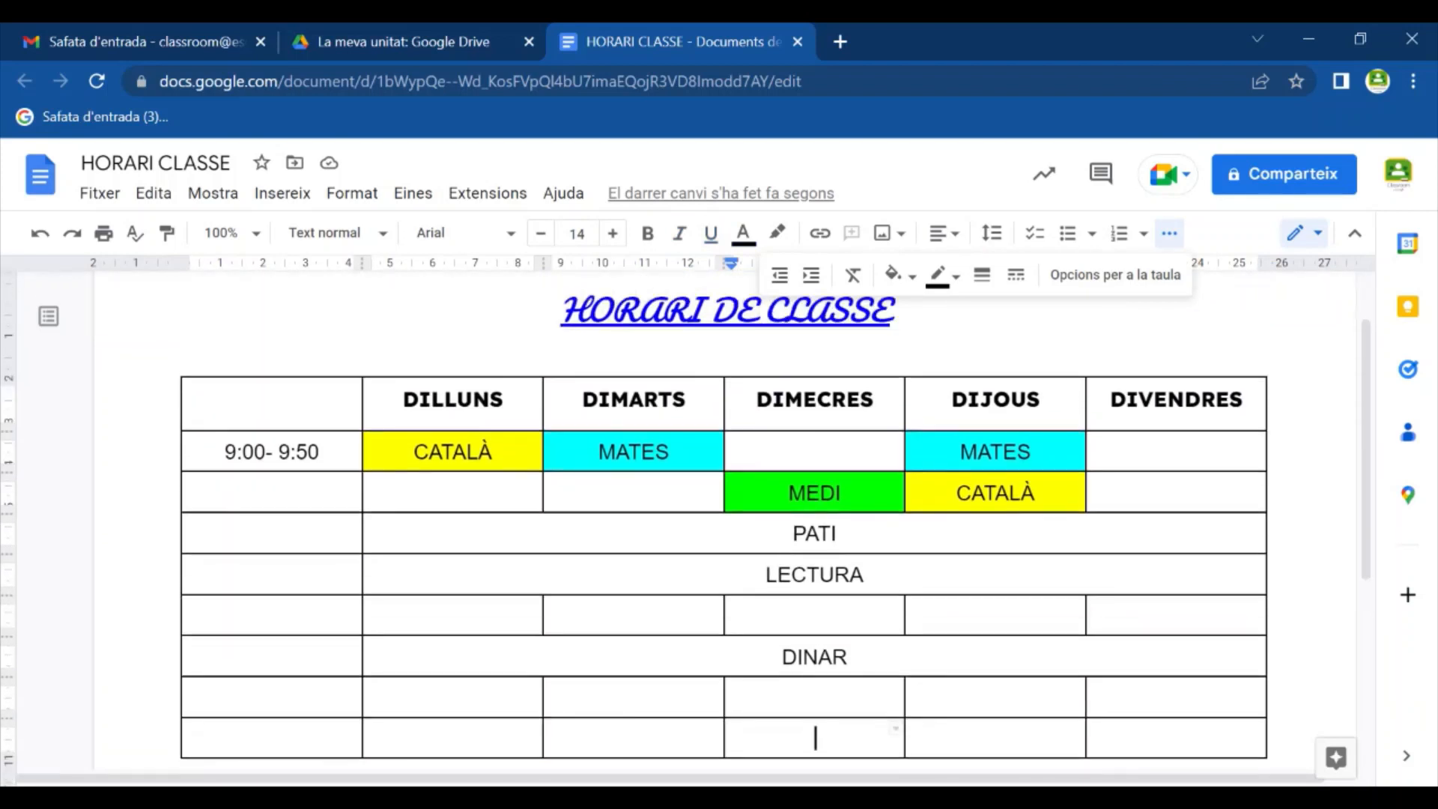
Step: Append the person's first name to the end of the HORARI DE CLASSE heading
{"action": "scroll", "coordinate": [723, 525], "scroll_direction": "up", "scroll_amount": 1}
{"action": "left_click", "coordinate": [893, 392]}
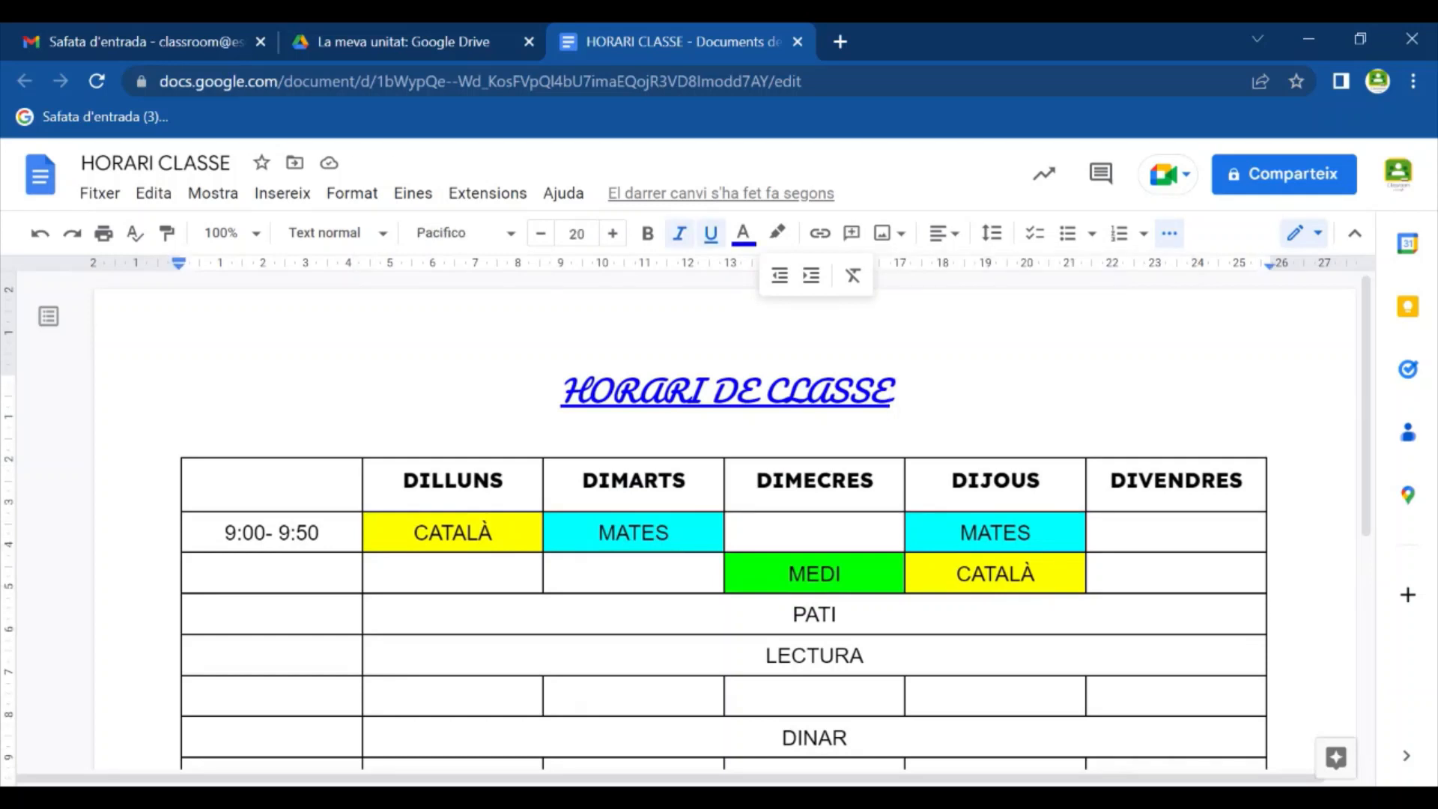
{"action": "type", "text": "JUDIT"}
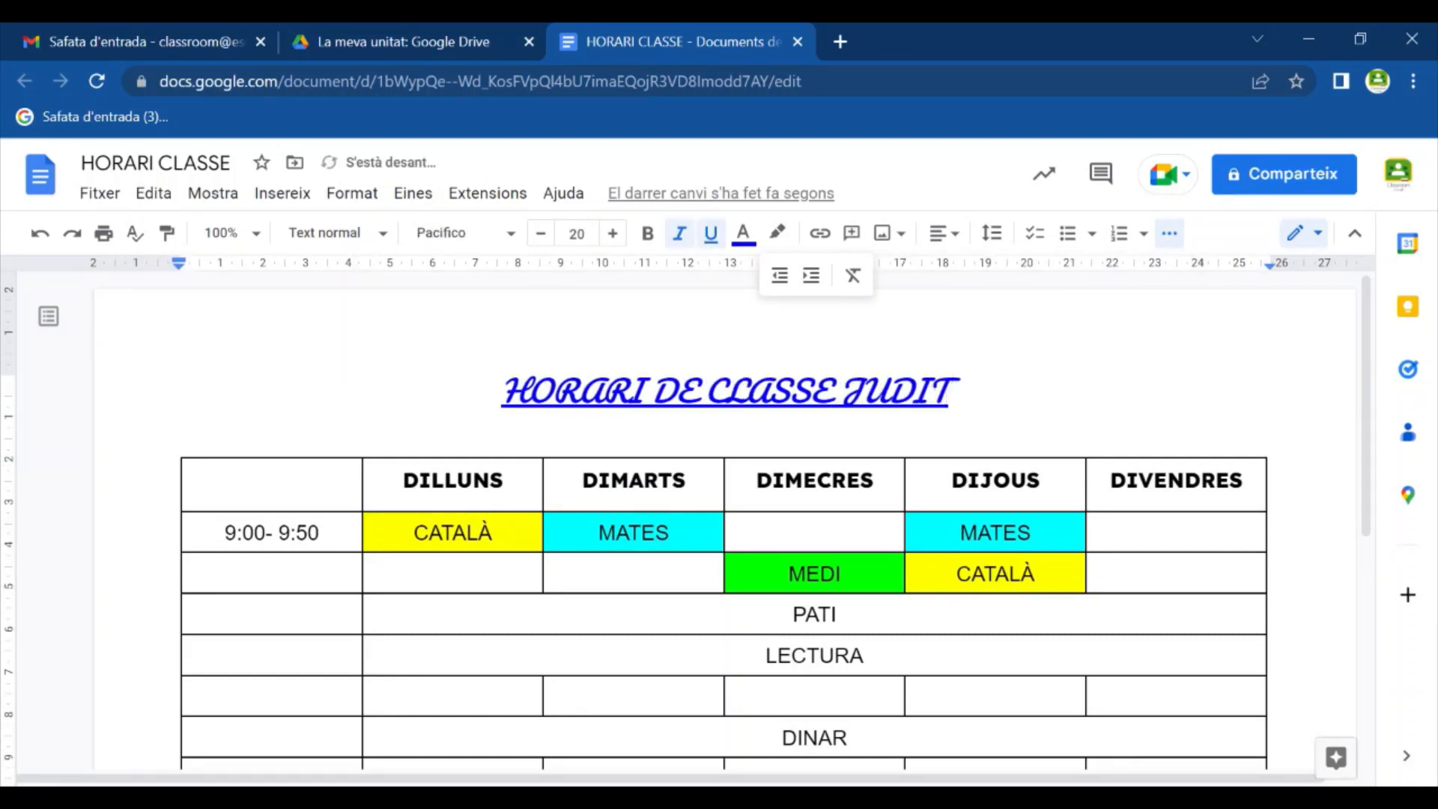
Step: Change the whole heading's font to Comic Sans MS and its text colour to purple
{"action": "left_click_drag", "start_coordinate": [956, 391], "coordinate": [501, 391]}
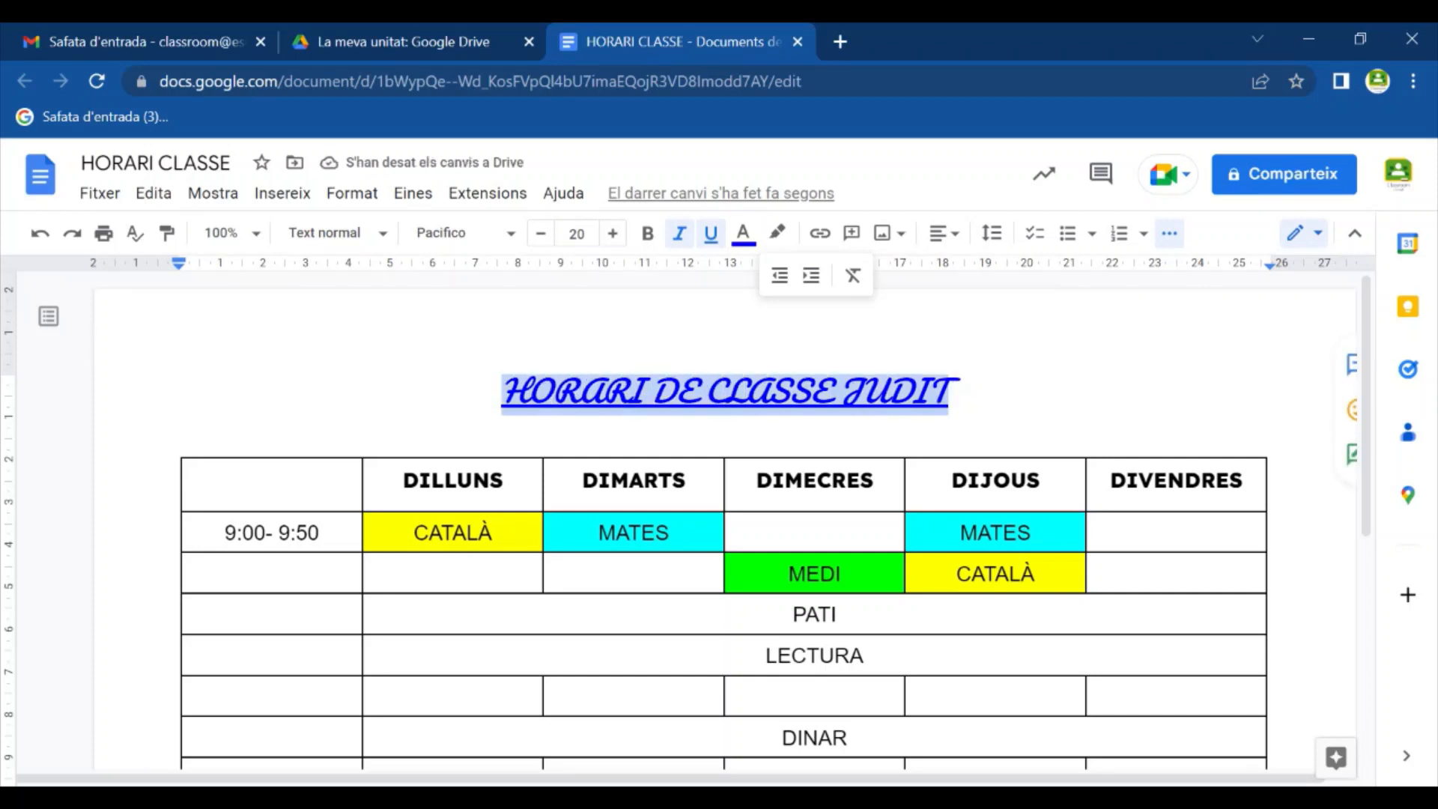
{"action": "left_click", "coordinate": [456, 234]}
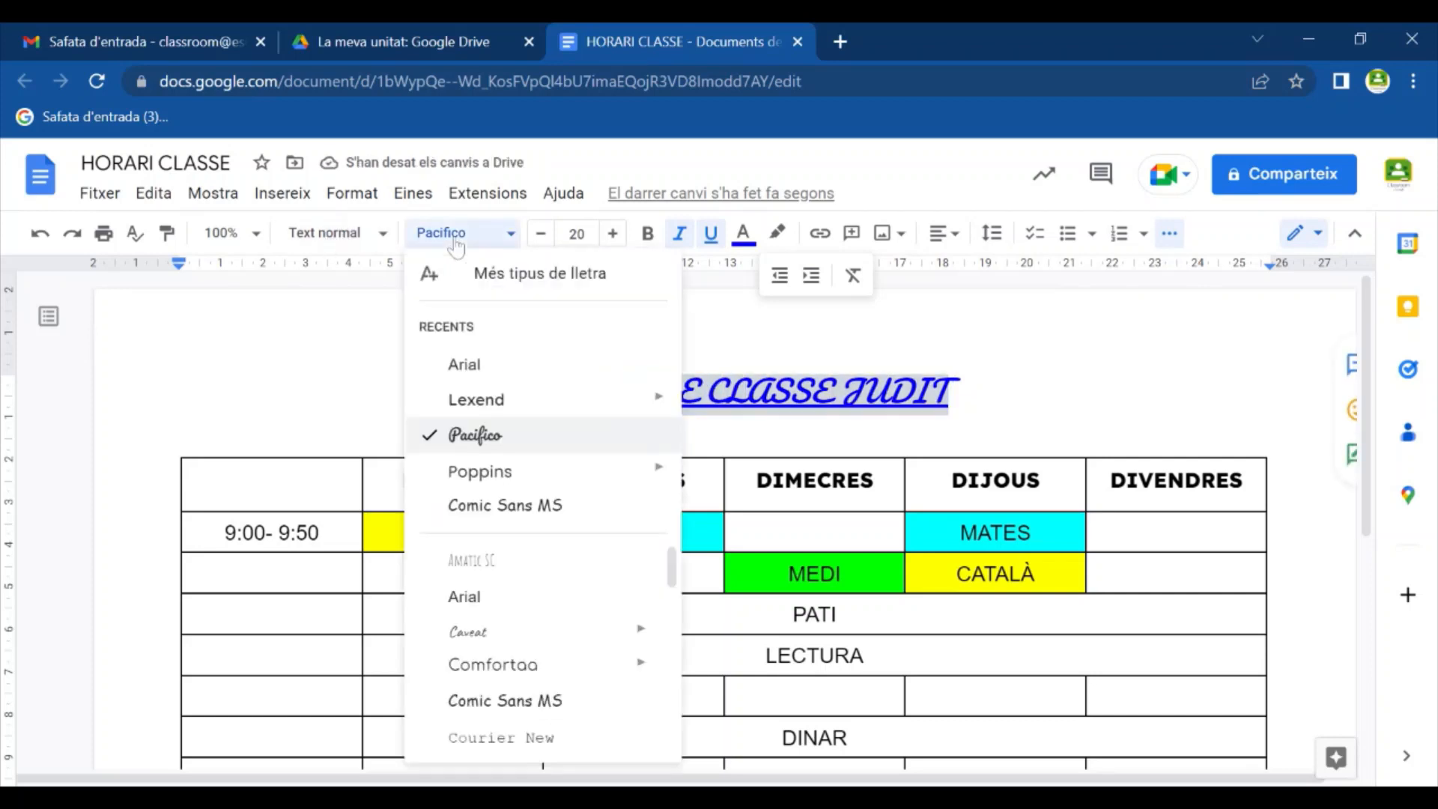
{"action": "left_click", "coordinate": [508, 704]}
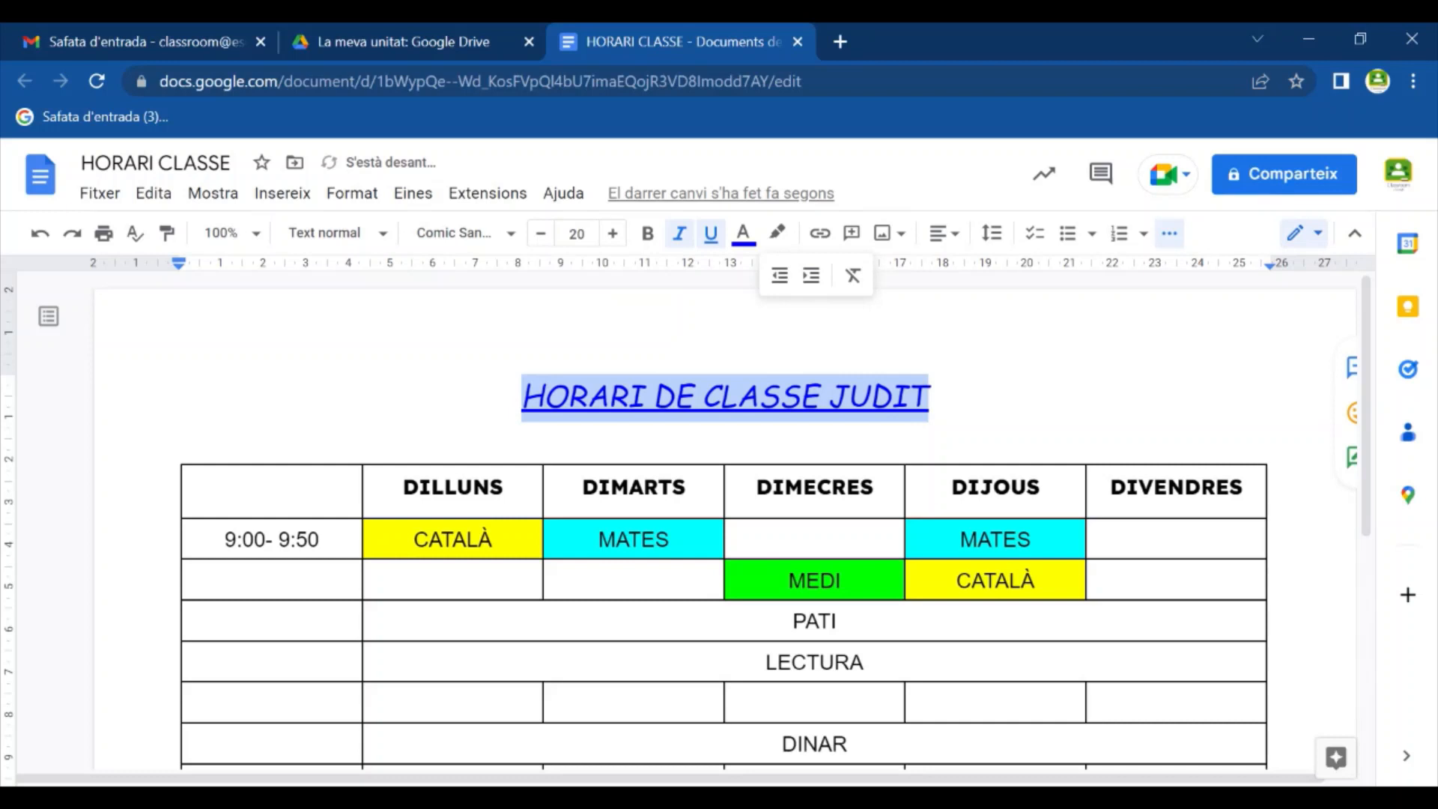
{"action": "left_click", "coordinate": [743, 233]}
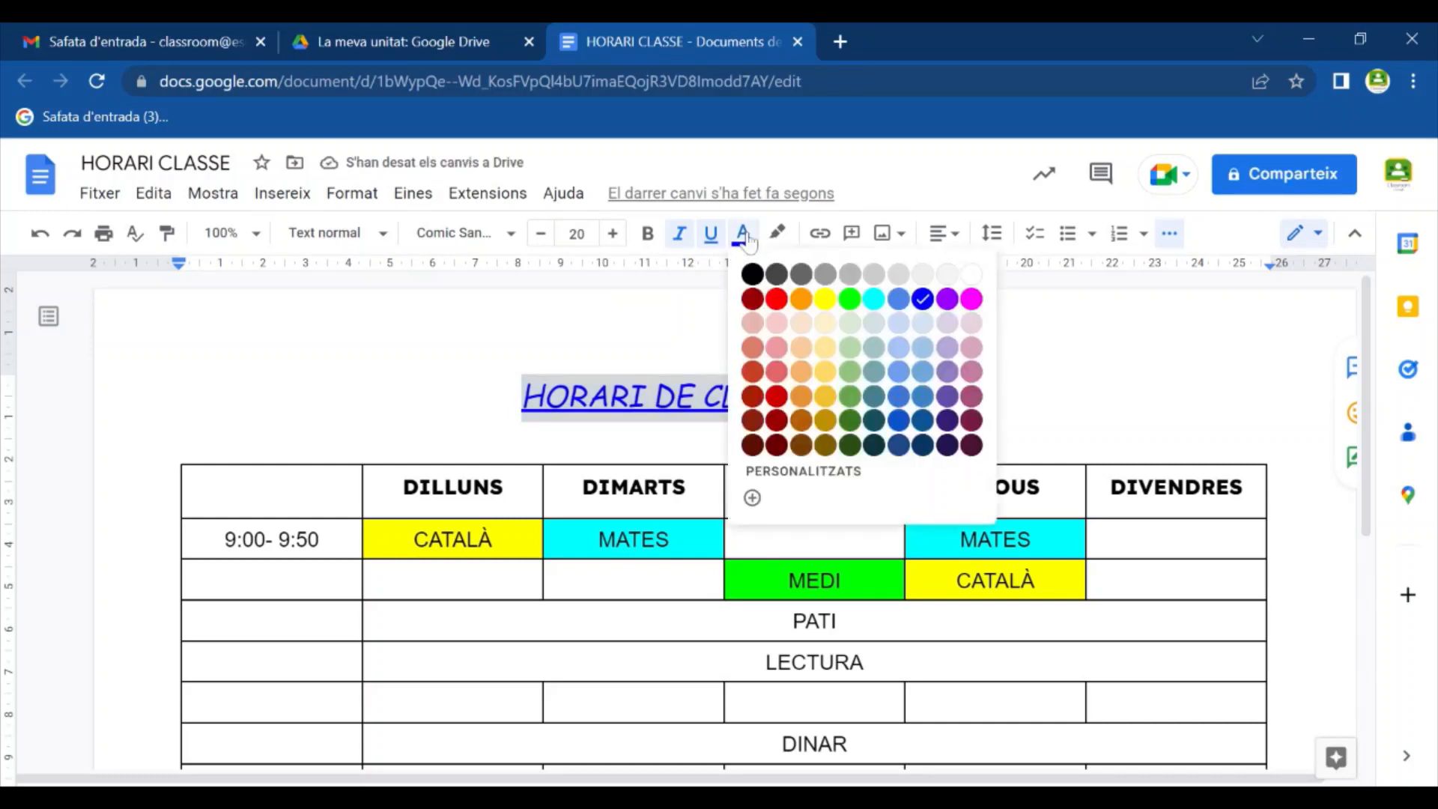
{"action": "left_click", "coordinate": [948, 301]}
{"action": "left_click", "coordinate": [931, 395]}
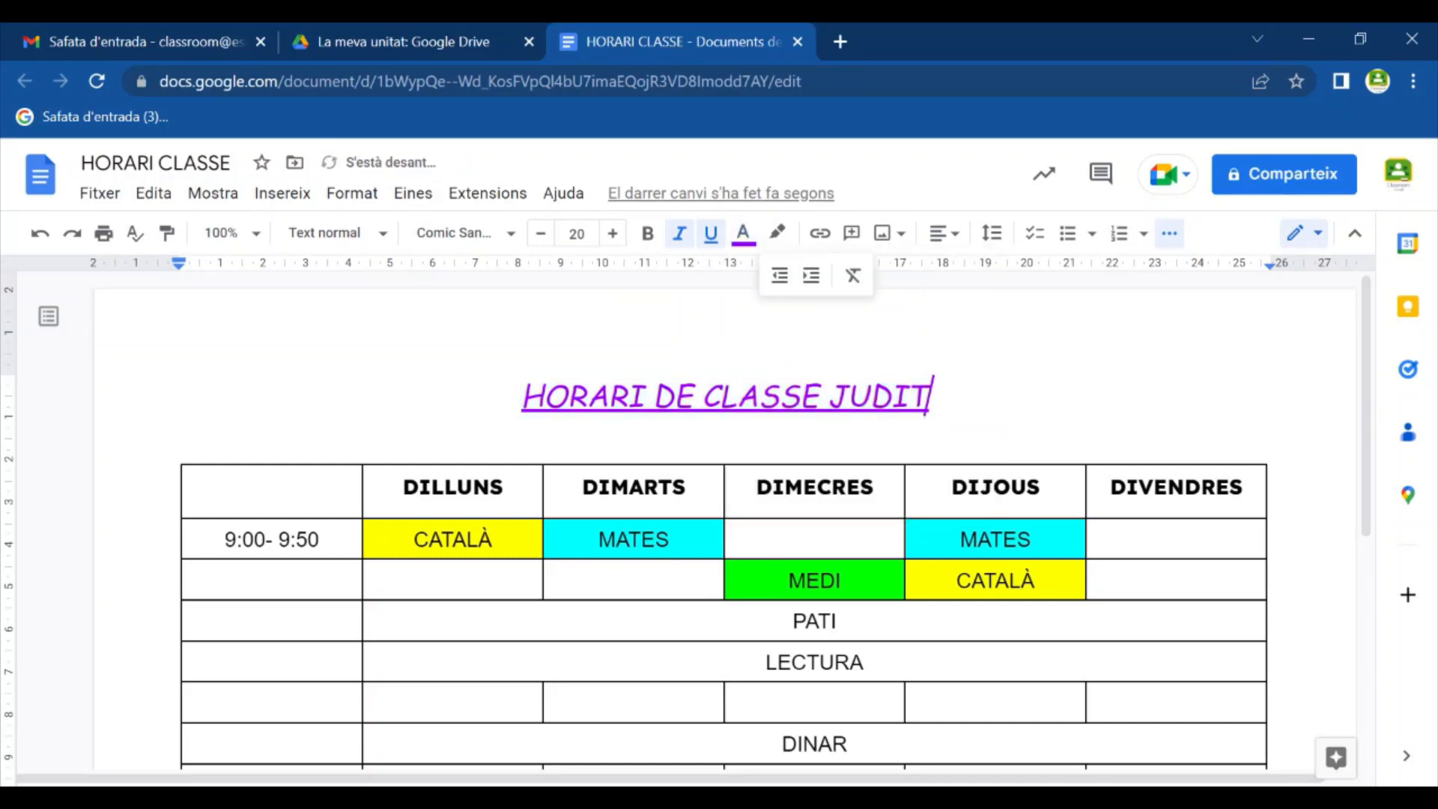
Step: Add a blank line below the timetable table
{"action": "scroll", "coordinate": [931, 395], "scroll_direction": "down", "scroll_amount": 5}
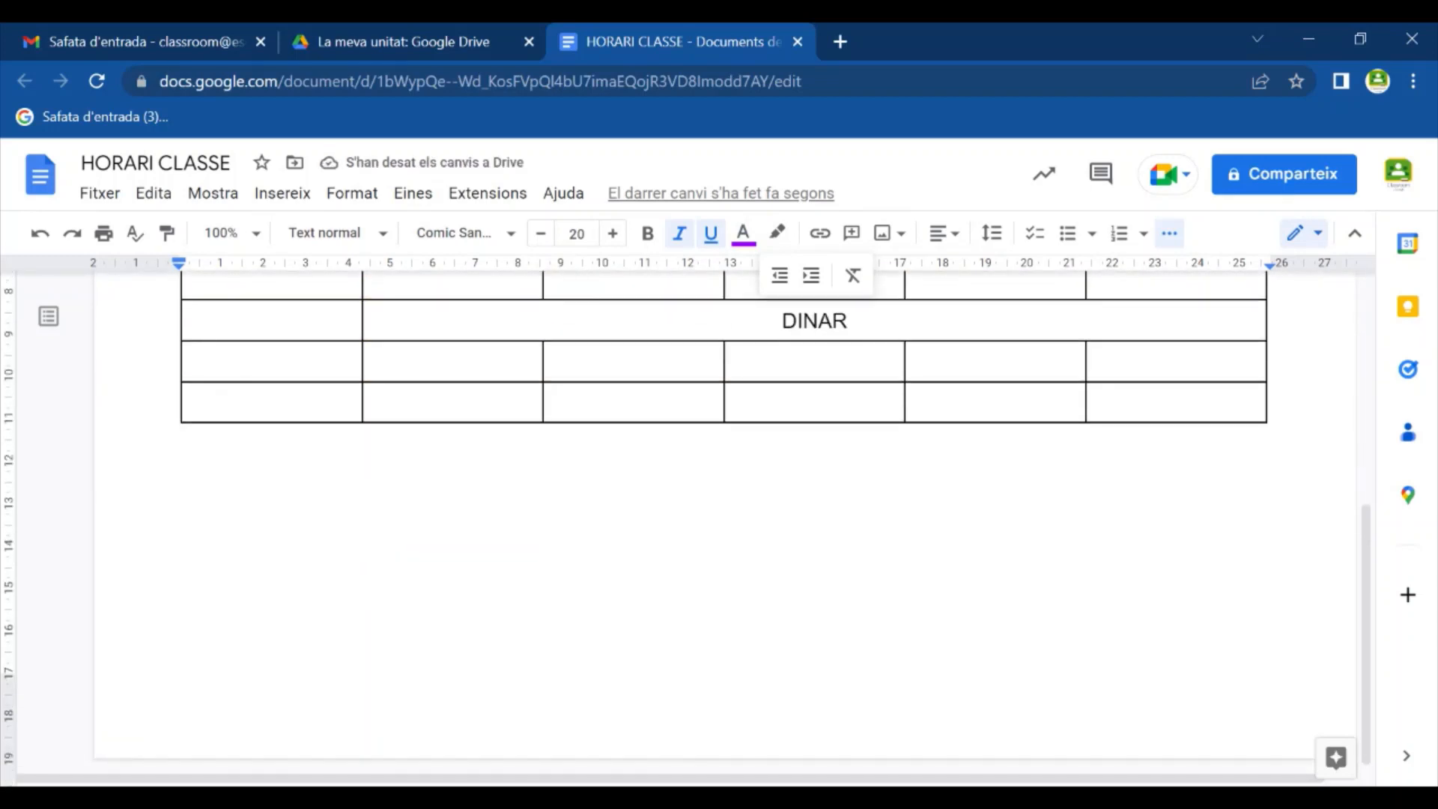
{"action": "scroll", "coordinate": [725, 450], "scroll_direction": "up", "scroll_amount": 5}
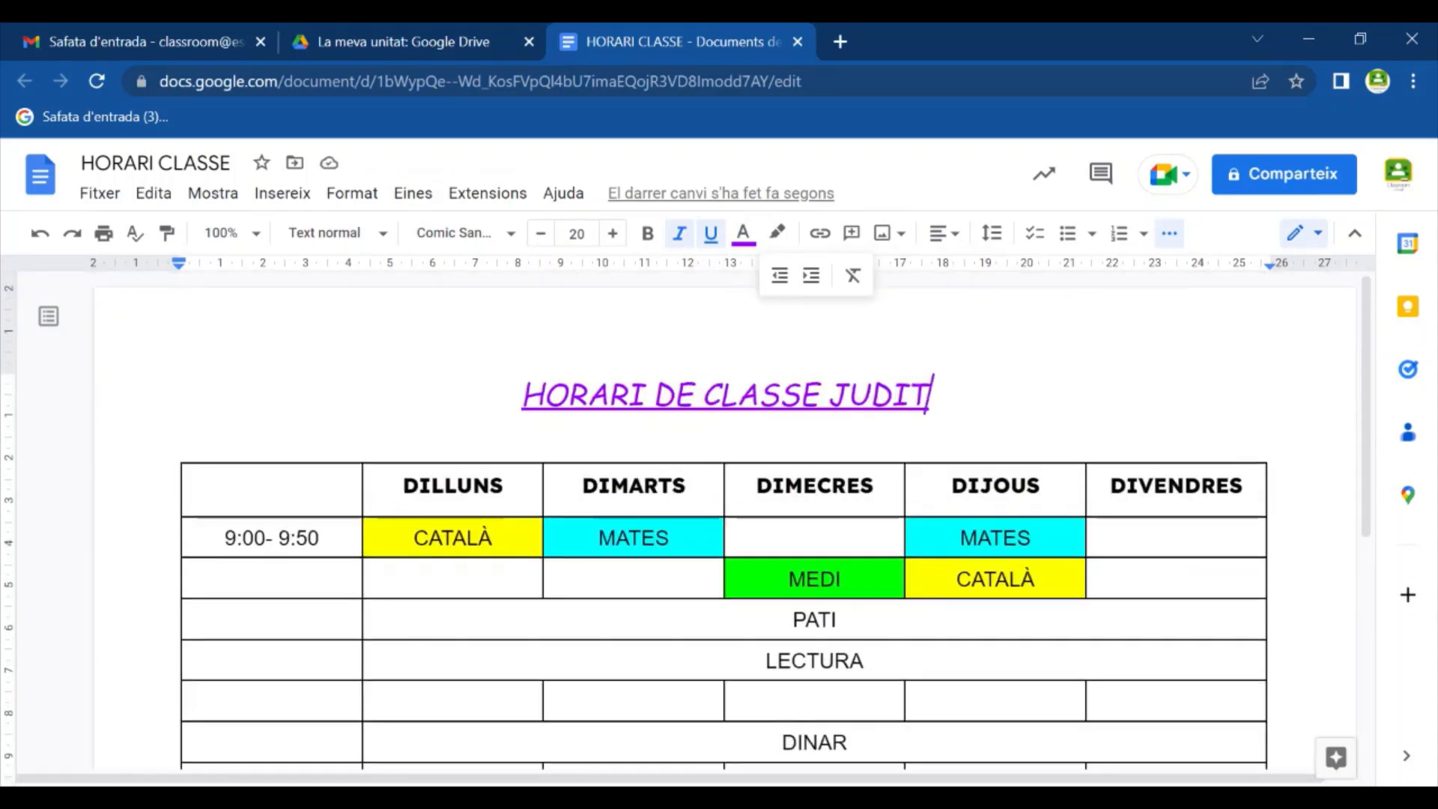
{"action": "scroll", "coordinate": [725, 449], "scroll_direction": "down", "scroll_amount": 5}
{"action": "left_click", "coordinate": [725, 443]}
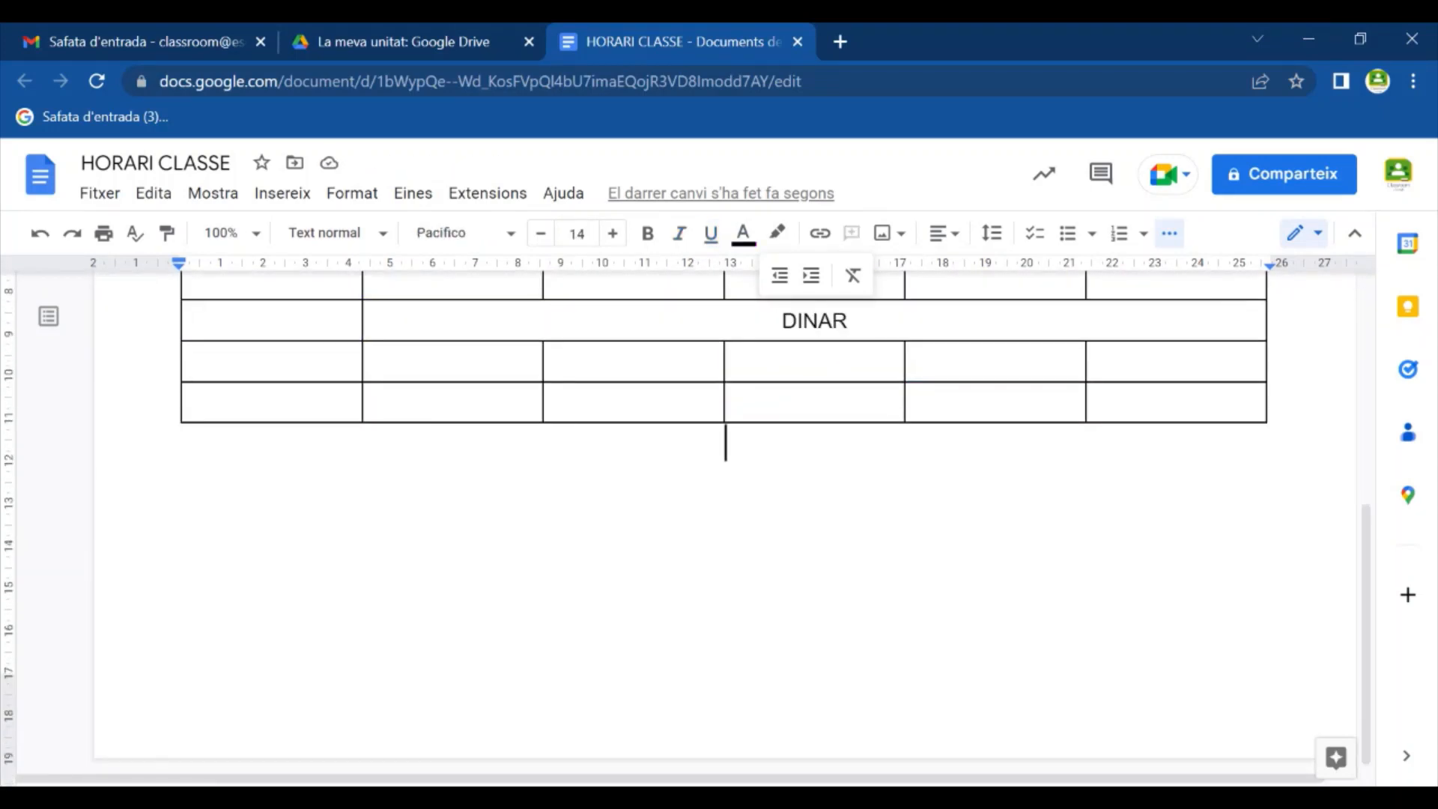
{"action": "key", "text": "Return"}
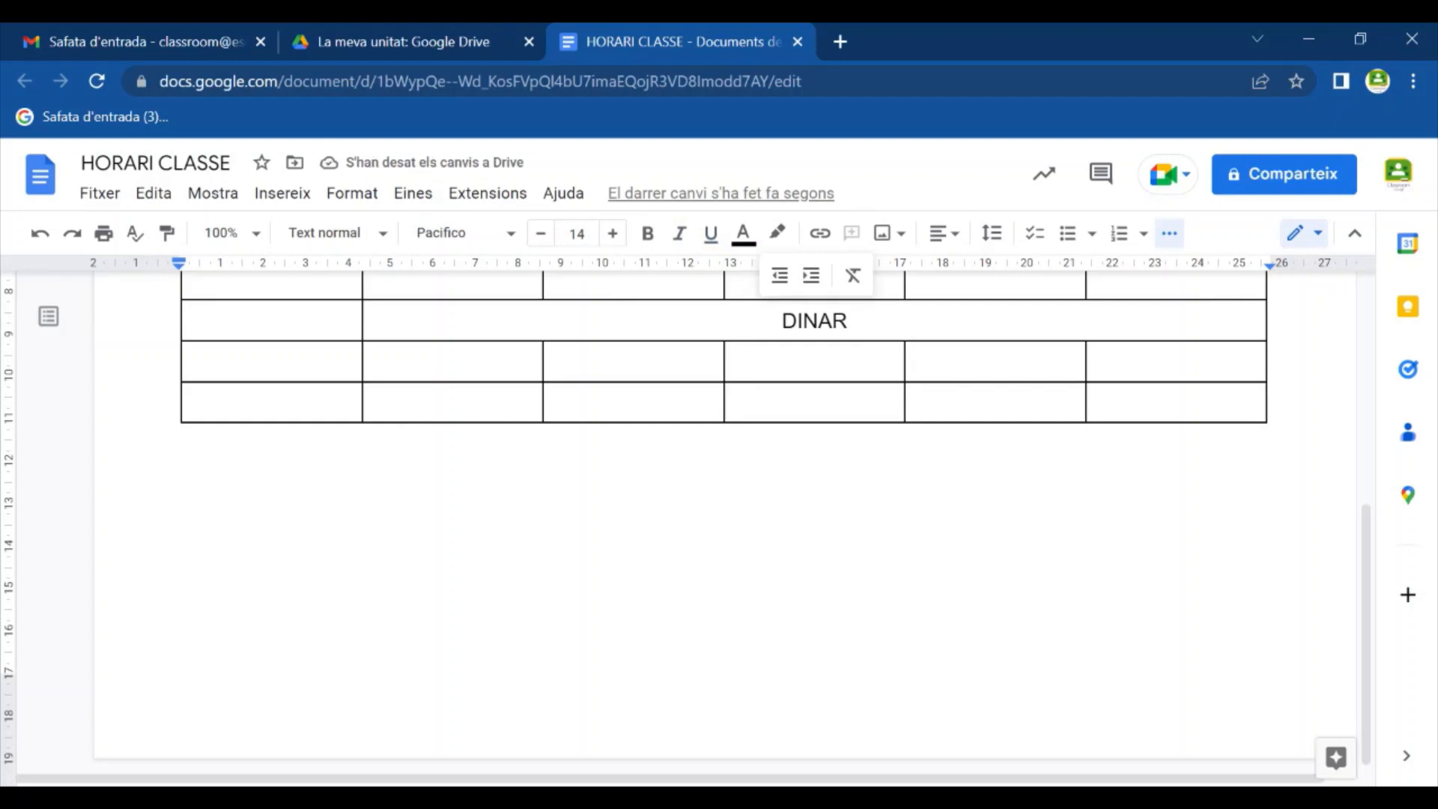
{"action": "scroll", "coordinate": [725, 450], "scroll_direction": "up", "scroll_amount": 5}
{"action": "scroll", "coordinate": [725, 450], "scroll_direction": "down", "scroll_amount": 5}
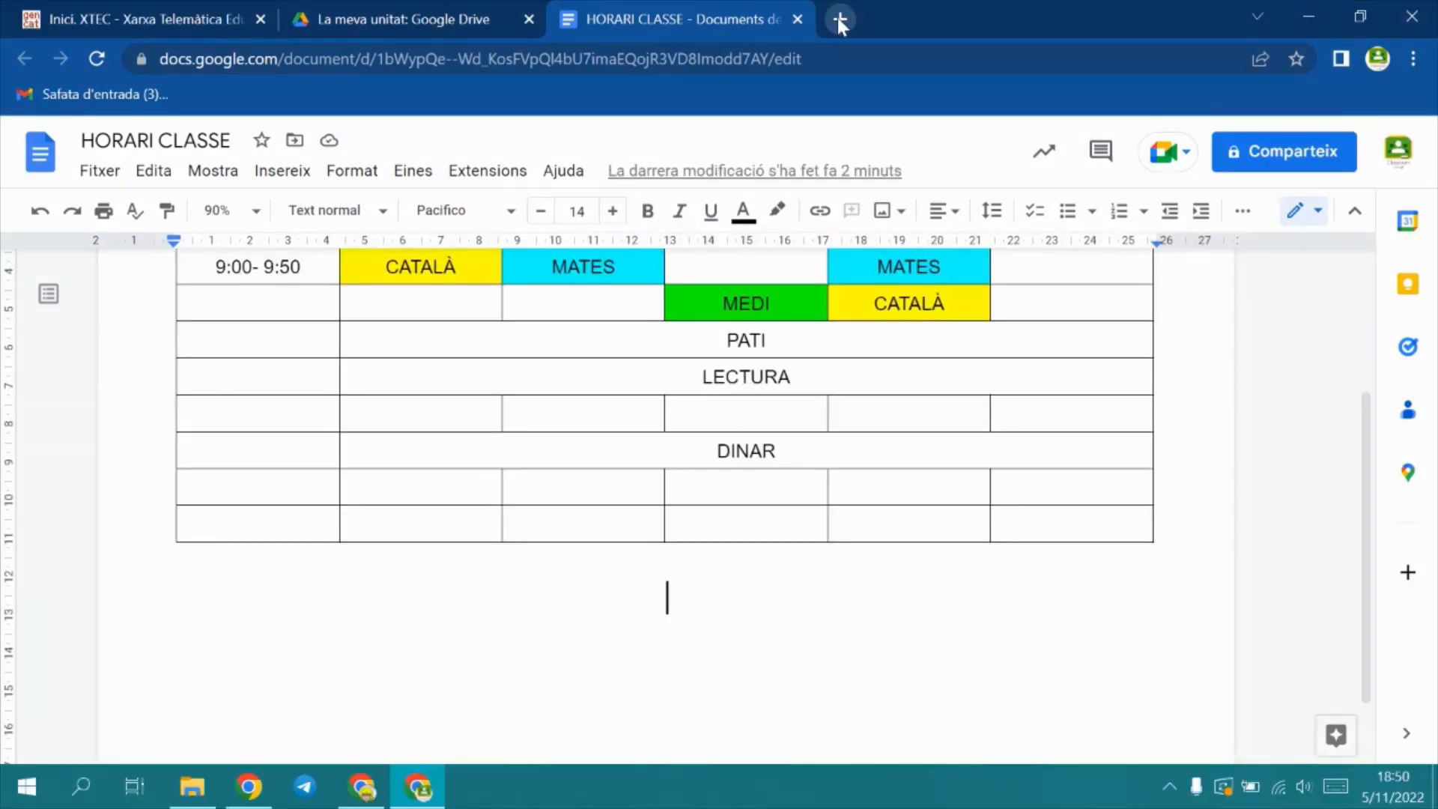
Step: Search Google for pokemon in a new browser tab and show the image results
{"action": "left_click", "coordinate": [839, 18]}
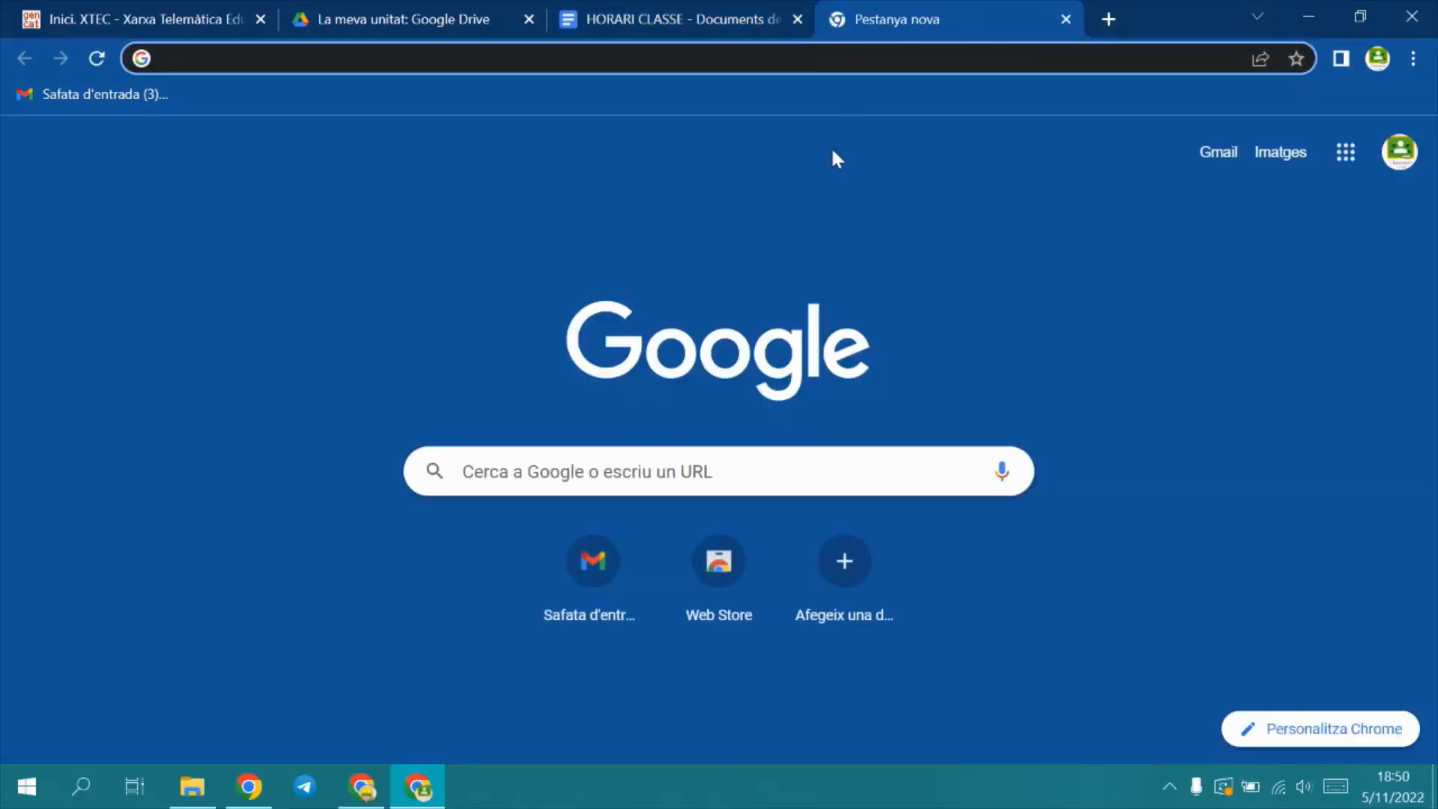
{"action": "left_click", "coordinate": [533, 472]}
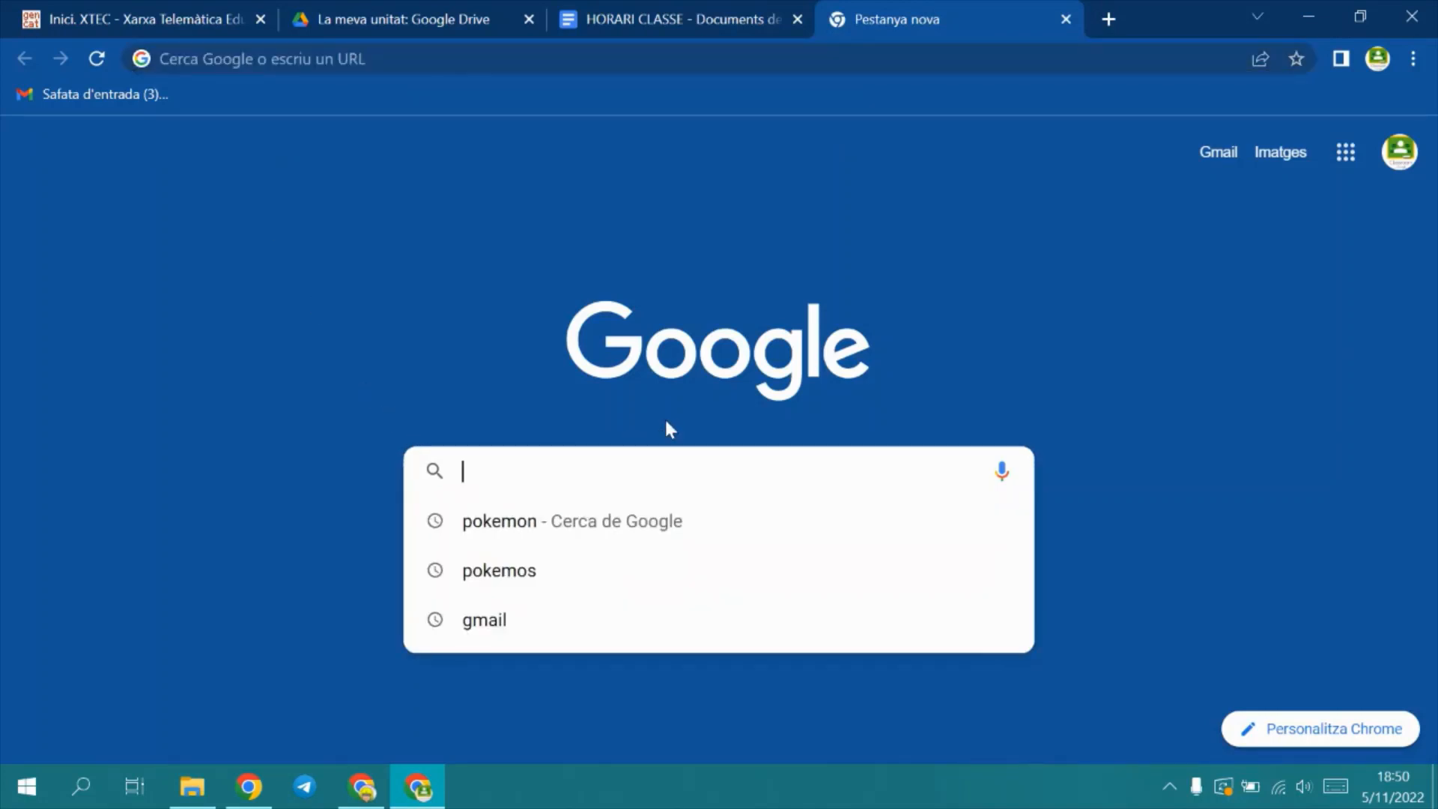
{"action": "left_click", "coordinate": [553, 520]}
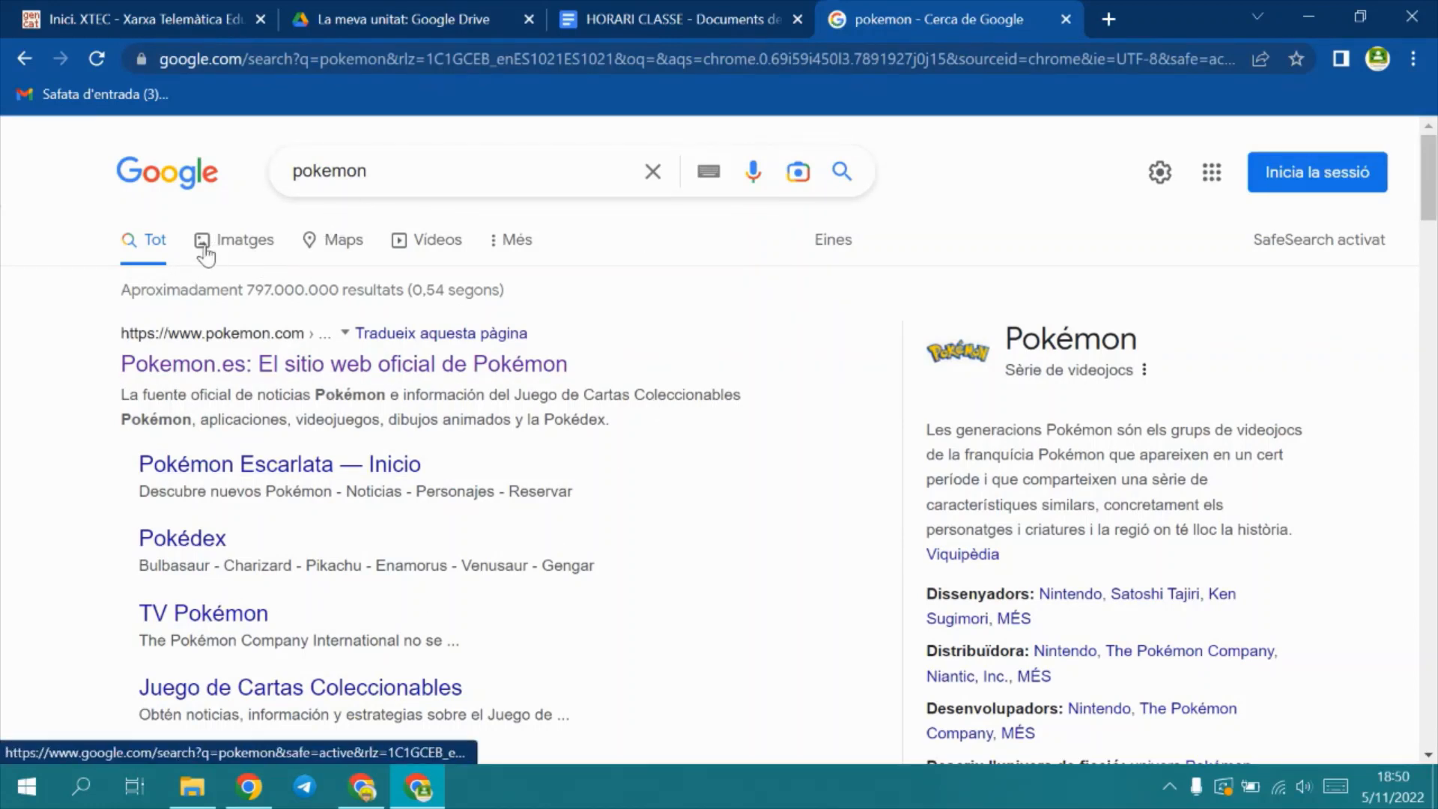
{"action": "left_click", "coordinate": [247, 243]}
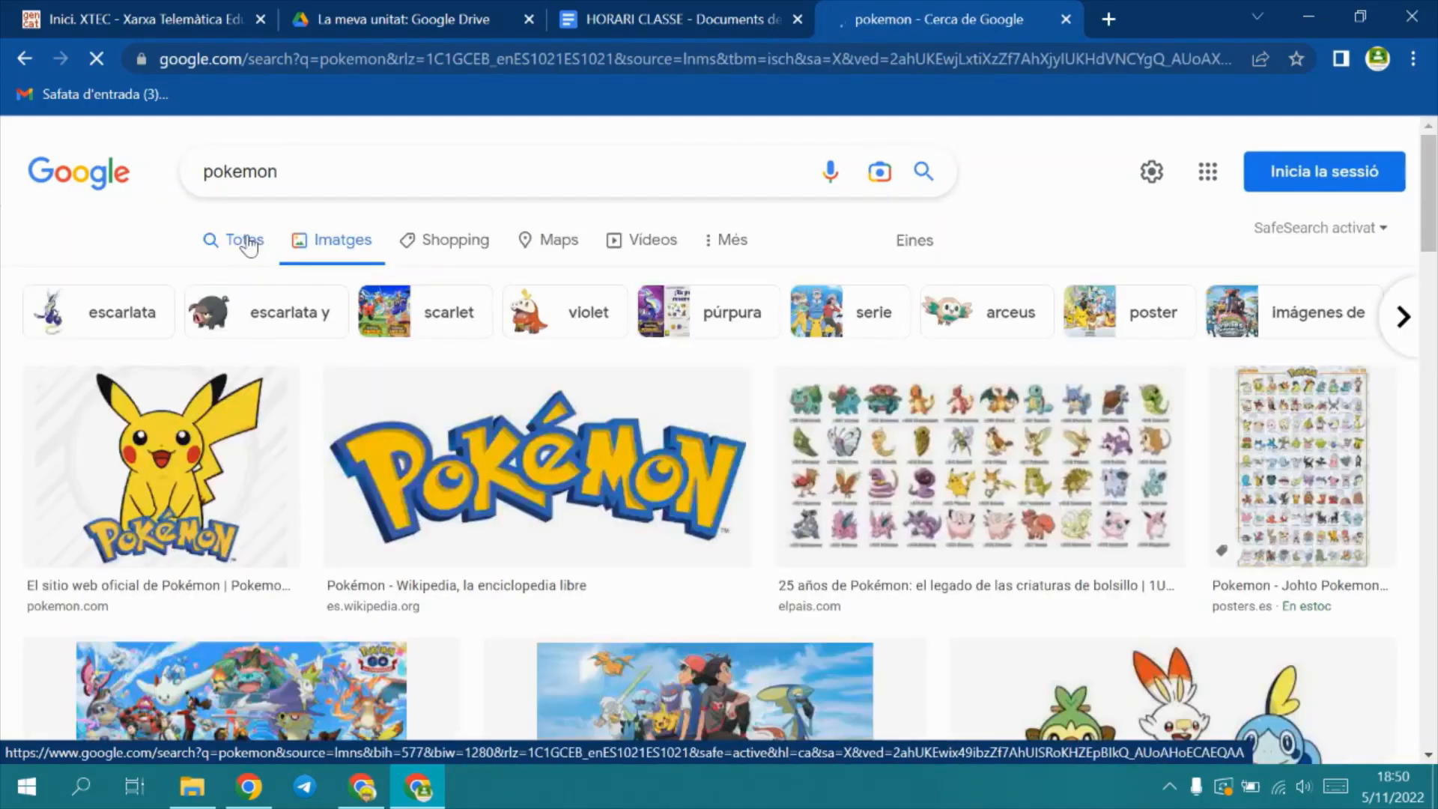
Step: Browse the pokemon image results and open the preview of the Pokémon GO picture with four characters
{"action": "scroll", "coordinate": [541, 345], "scroll_direction": "down", "scroll_amount": 2}
{"action": "scroll", "coordinate": [541, 344], "scroll_direction": "down", "scroll_amount": 5}
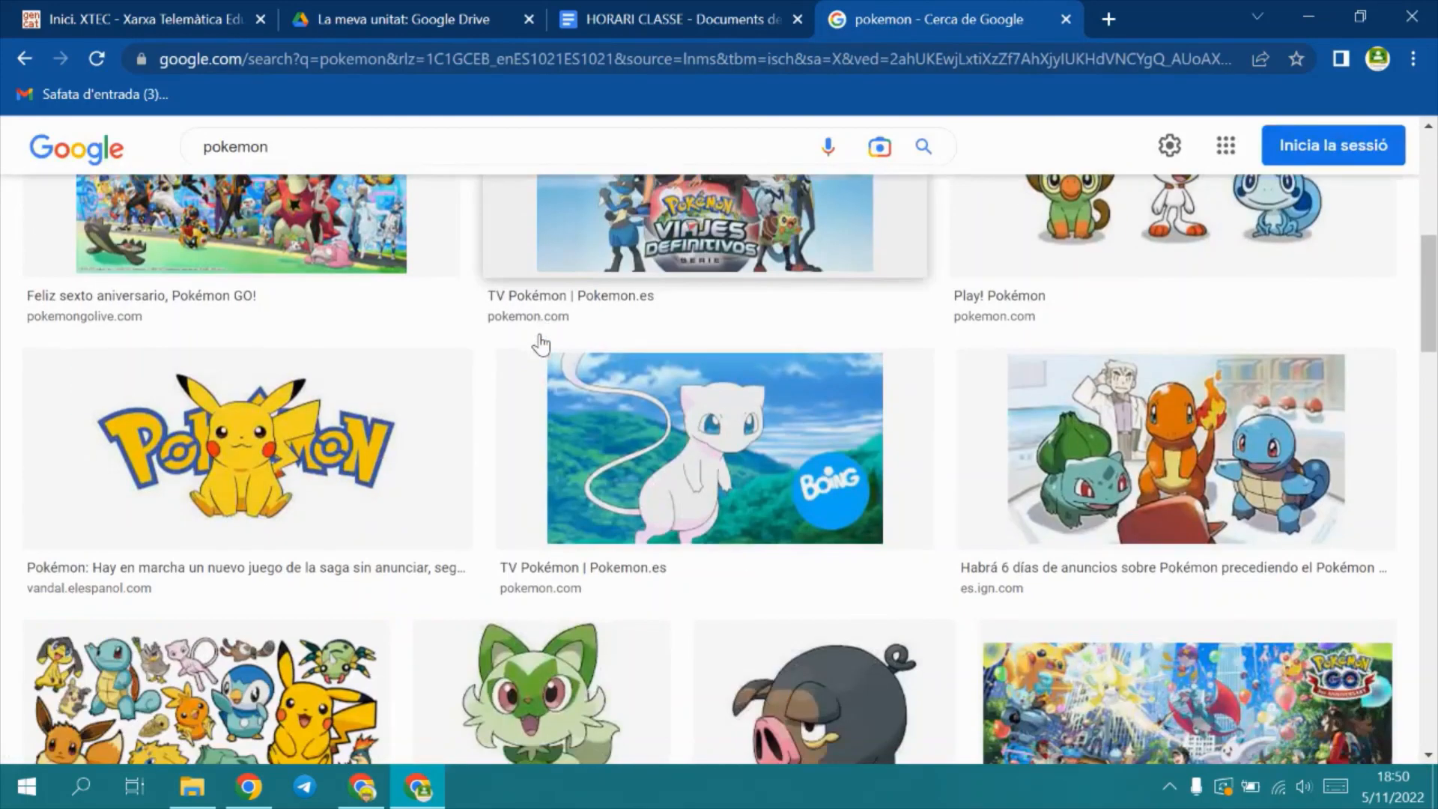
{"action": "scroll", "coordinate": [541, 345], "scroll_direction": "up", "scroll_amount": 4}
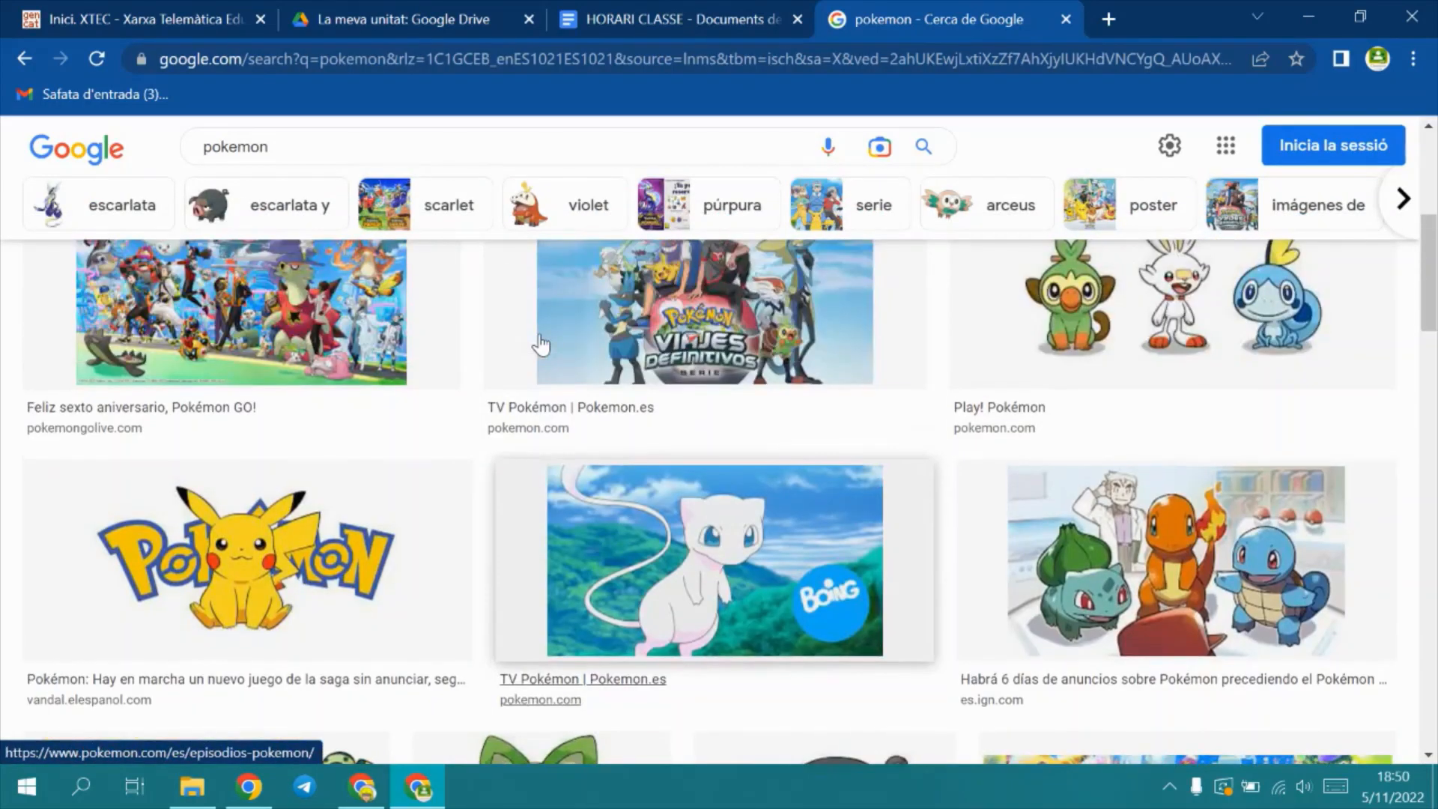
{"action": "scroll", "coordinate": [540, 345], "scroll_direction": "down", "scroll_amount": 9}
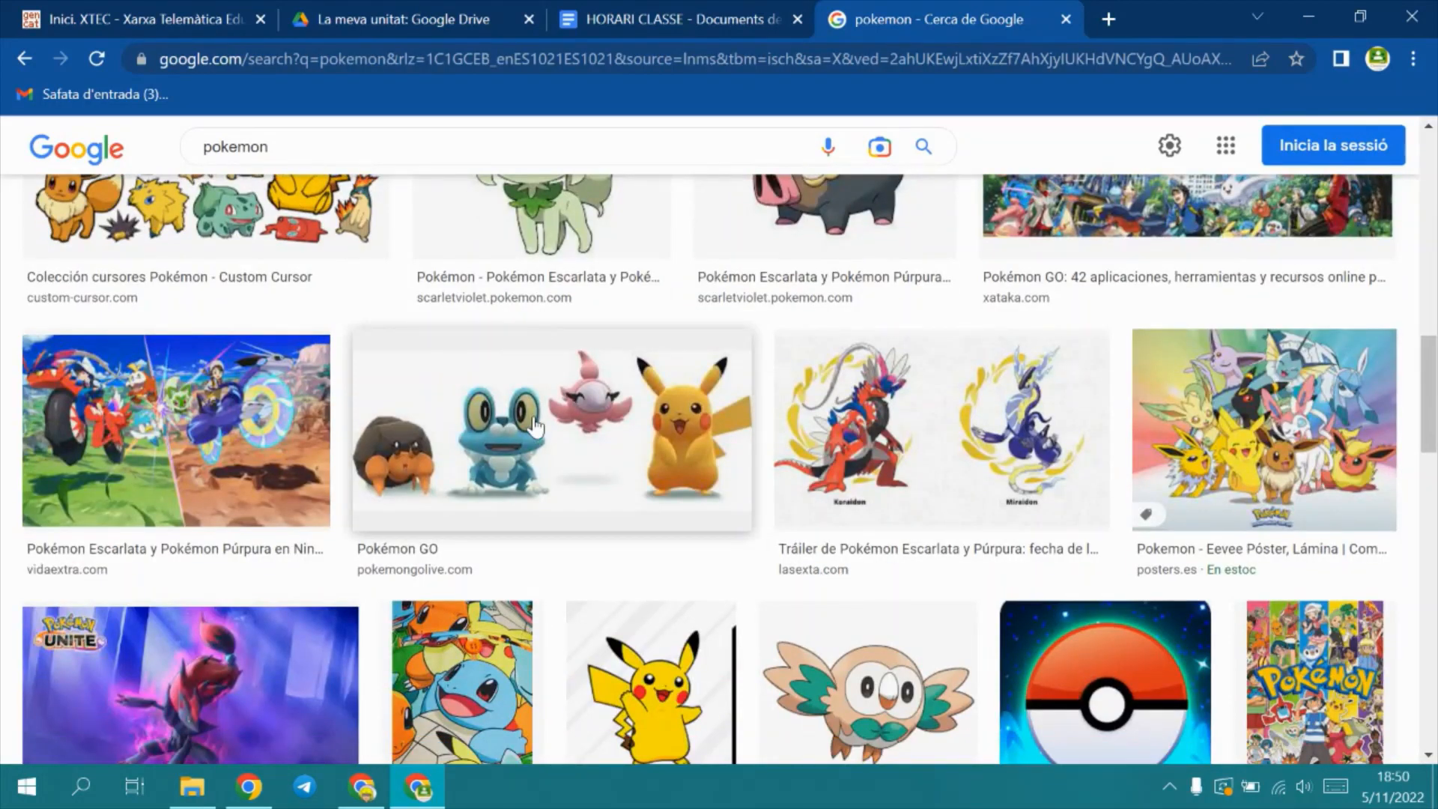
{"action": "left_click", "coordinate": [543, 404]}
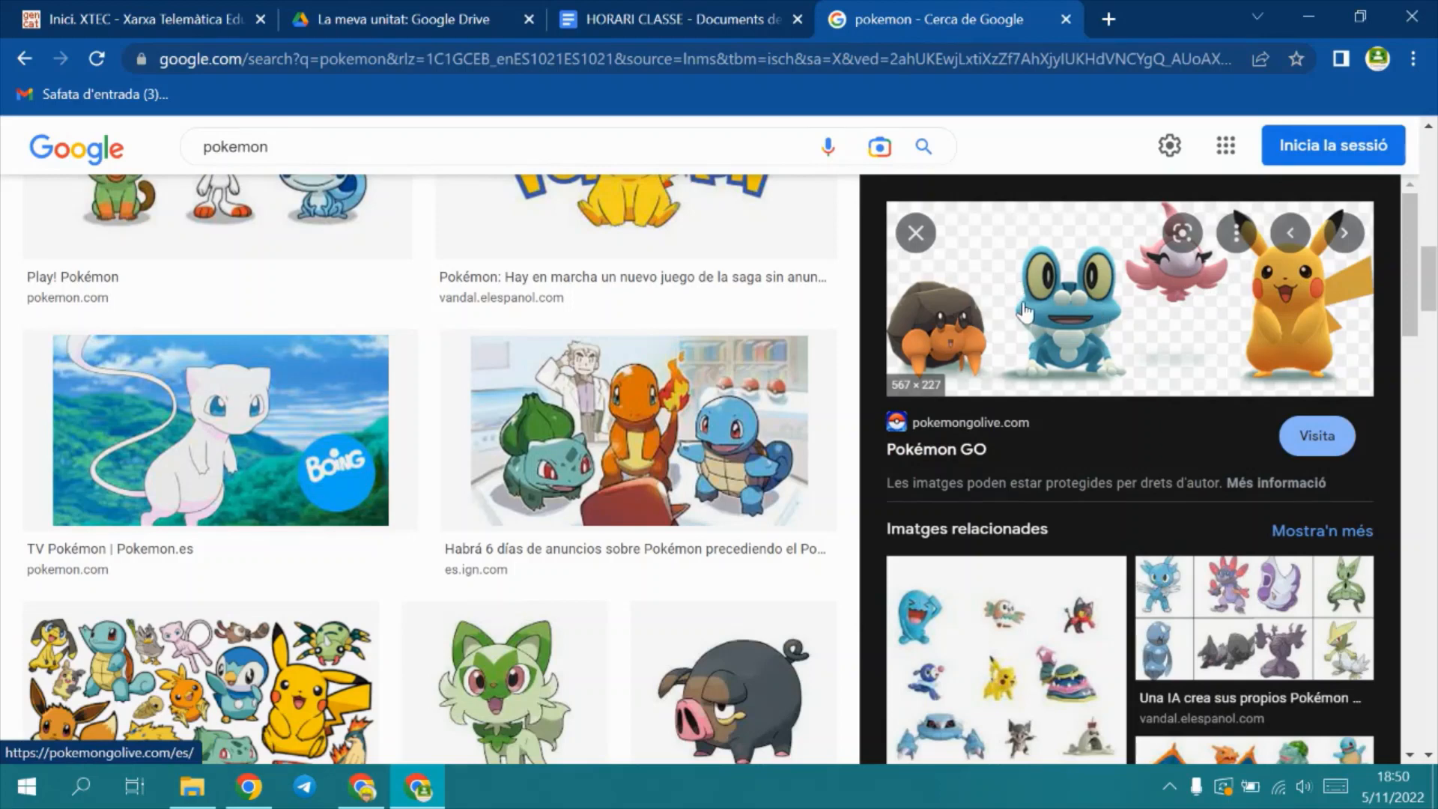
Step: Save the previewed Pokémon GO picture to the Imatges folder as a PNG image named unnamed
{"action": "right_click", "coordinate": [1081, 287]}
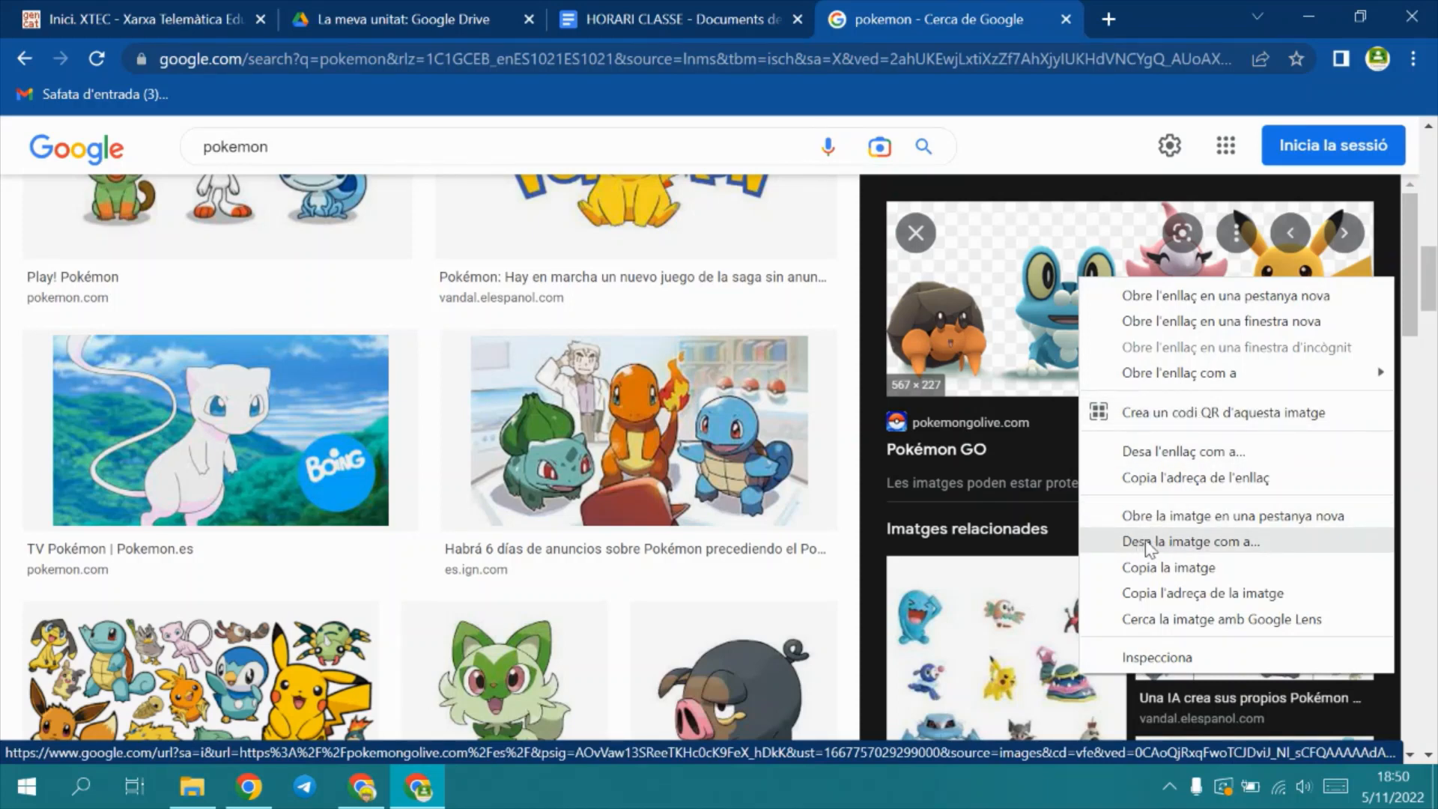
{"action": "left_click", "coordinate": [1283, 539]}
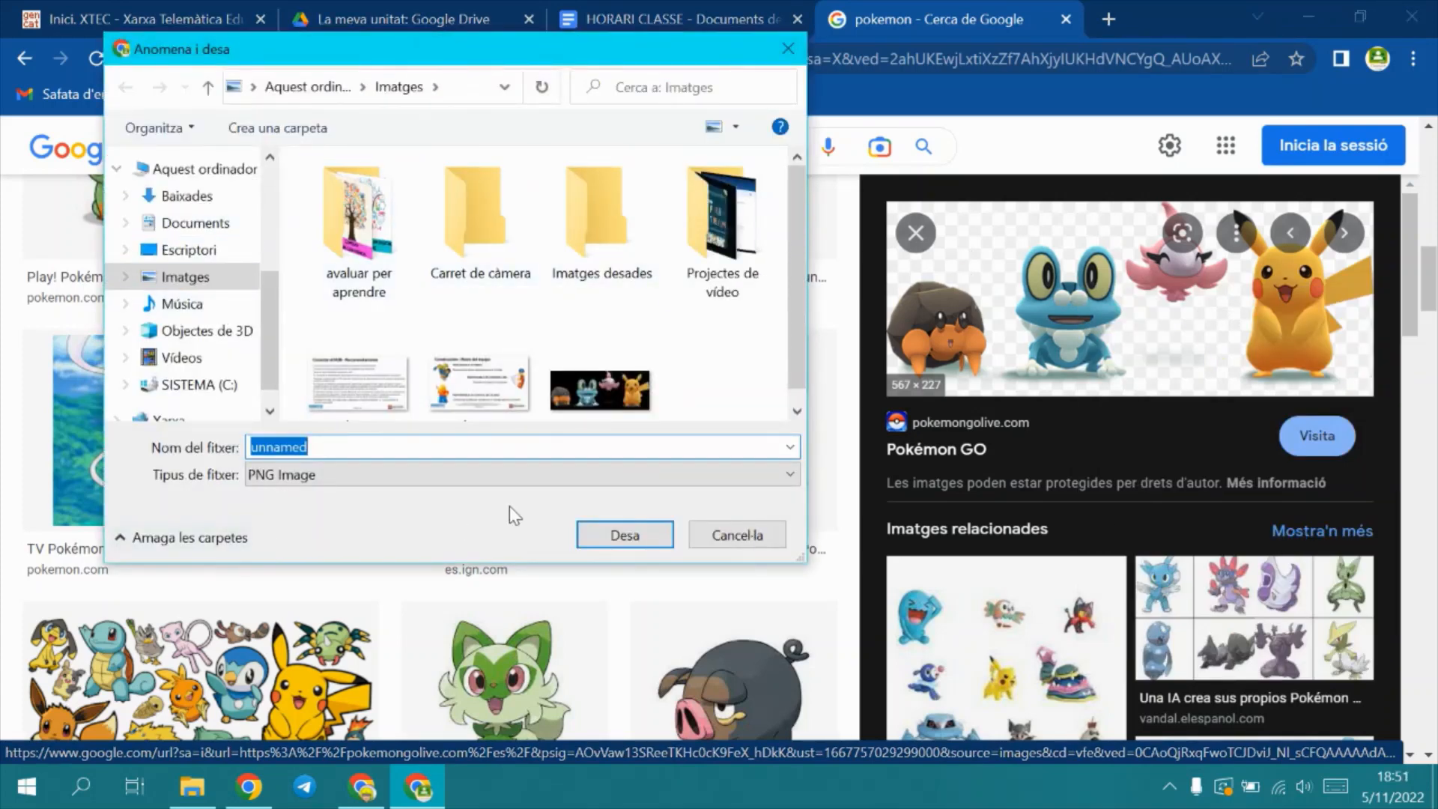
{"action": "left_click_drag", "start_coordinate": [528, 54], "coordinate": [522, 78]}
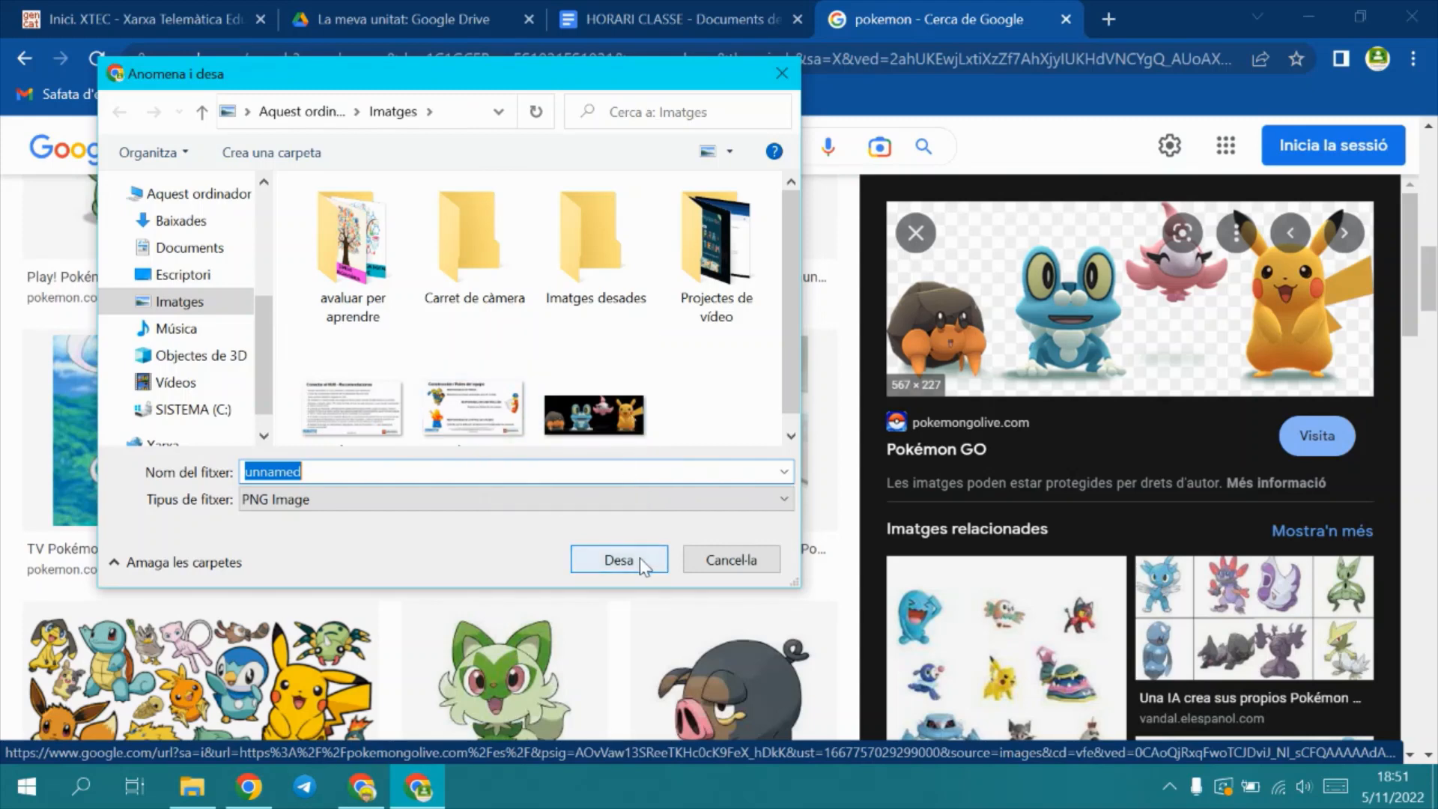
{"action": "left_click", "coordinate": [275, 473]}
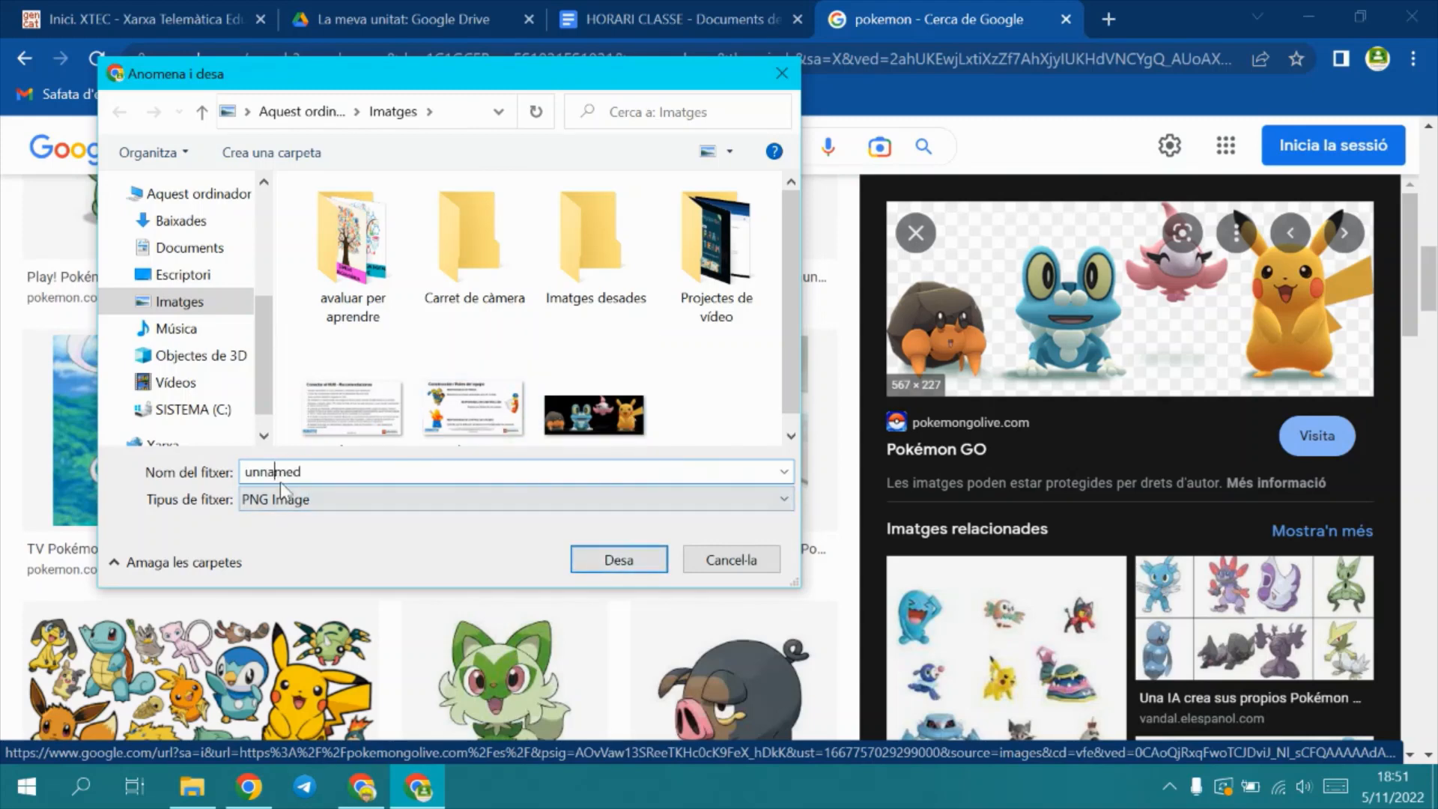
{"action": "left_click_drag", "start_coordinate": [310, 472], "coordinate": [241, 477]}
{"action": "left_click", "coordinate": [618, 560]}
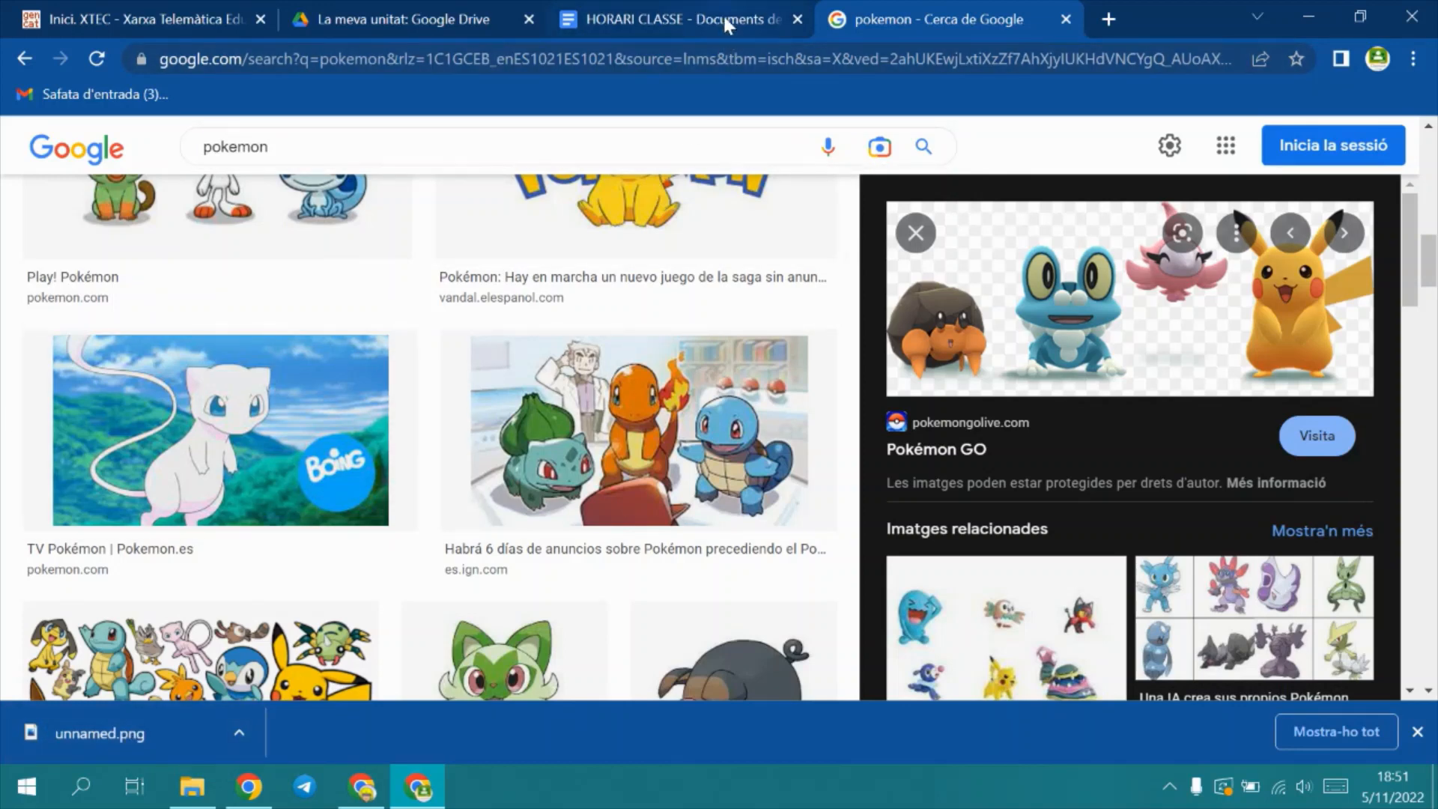
Step: Return to the HORARI CLASSE document, dismiss the download bar and place the cursor on the blank line below the table
{"action": "left_click", "coordinate": [645, 24]}
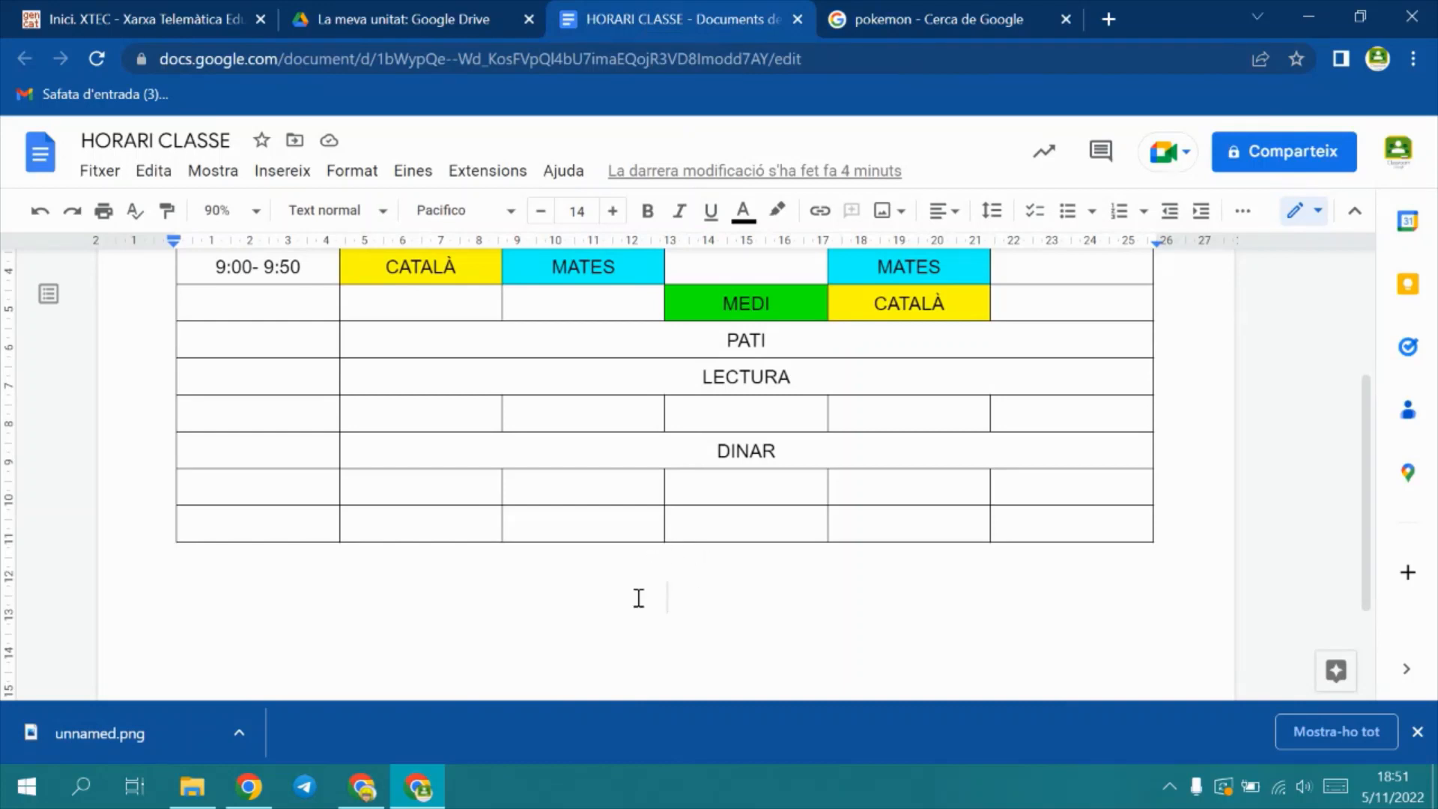
{"action": "left_click", "coordinate": [1416, 732]}
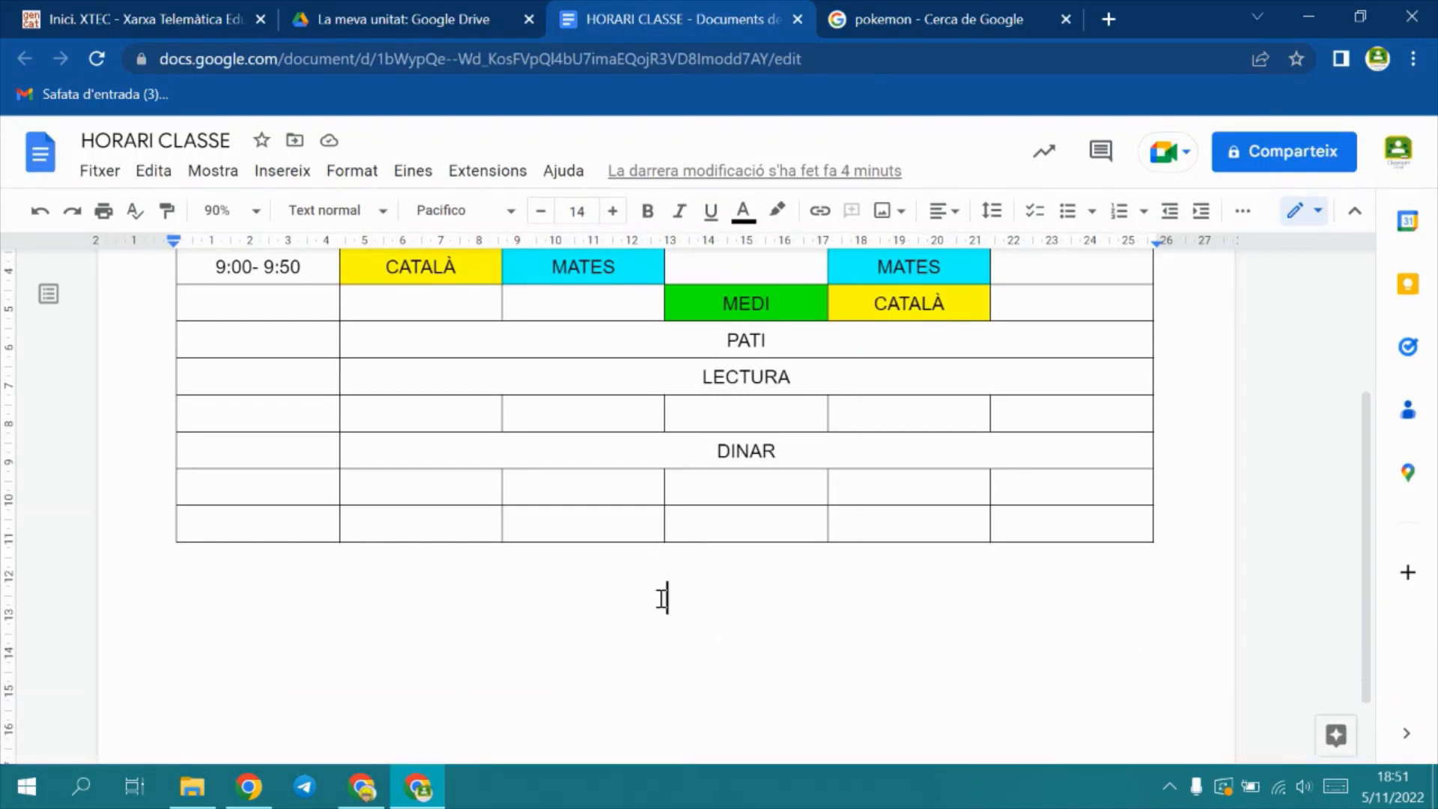
{"action": "scroll", "coordinate": [657, 588], "scroll_direction": "down", "scroll_amount": 1}
{"action": "scroll", "coordinate": [726, 336], "scroll_direction": "up", "scroll_amount": 5}
{"action": "left_click", "coordinate": [854, 361]}
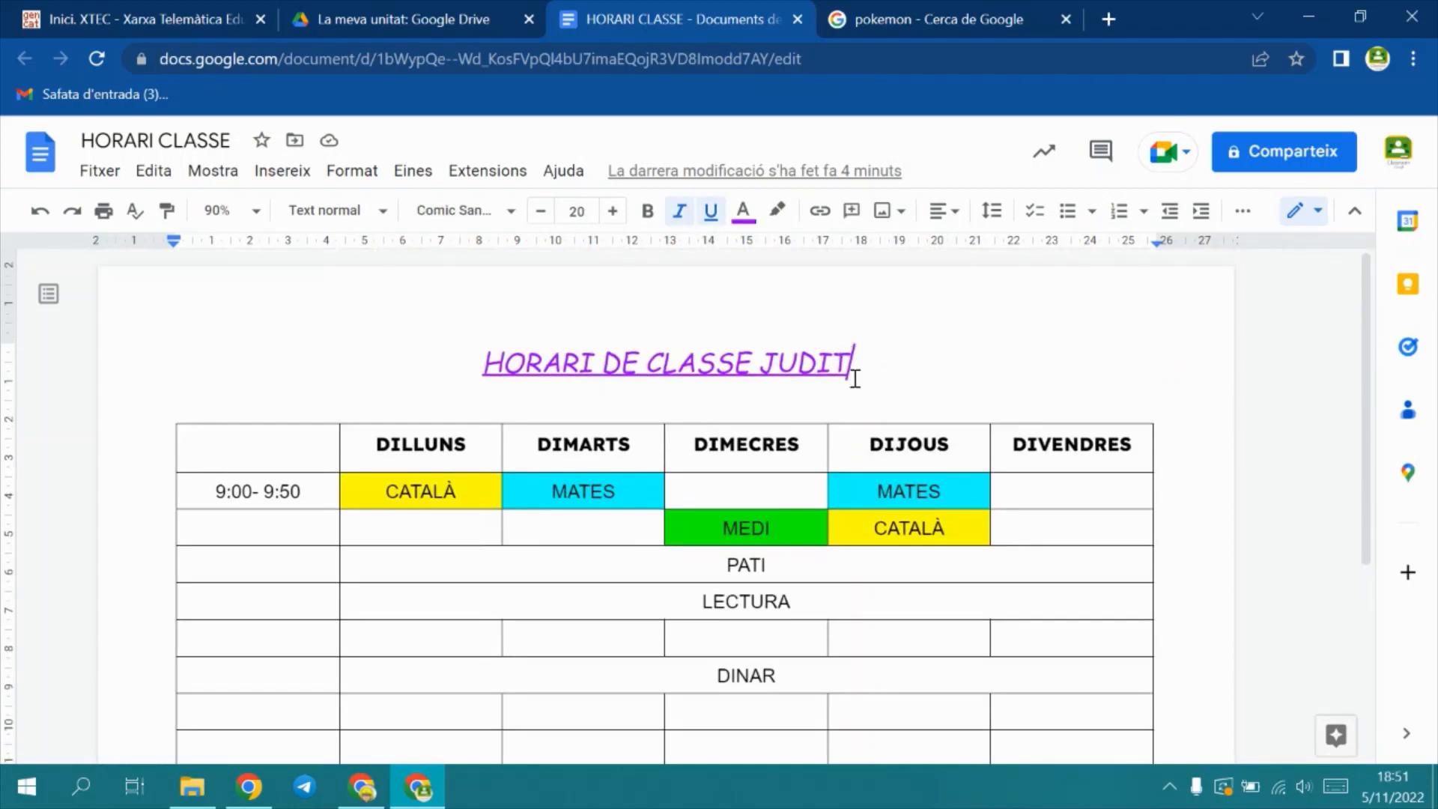
{"action": "scroll", "coordinate": [861, 360], "scroll_direction": "down", "scroll_amount": 5}
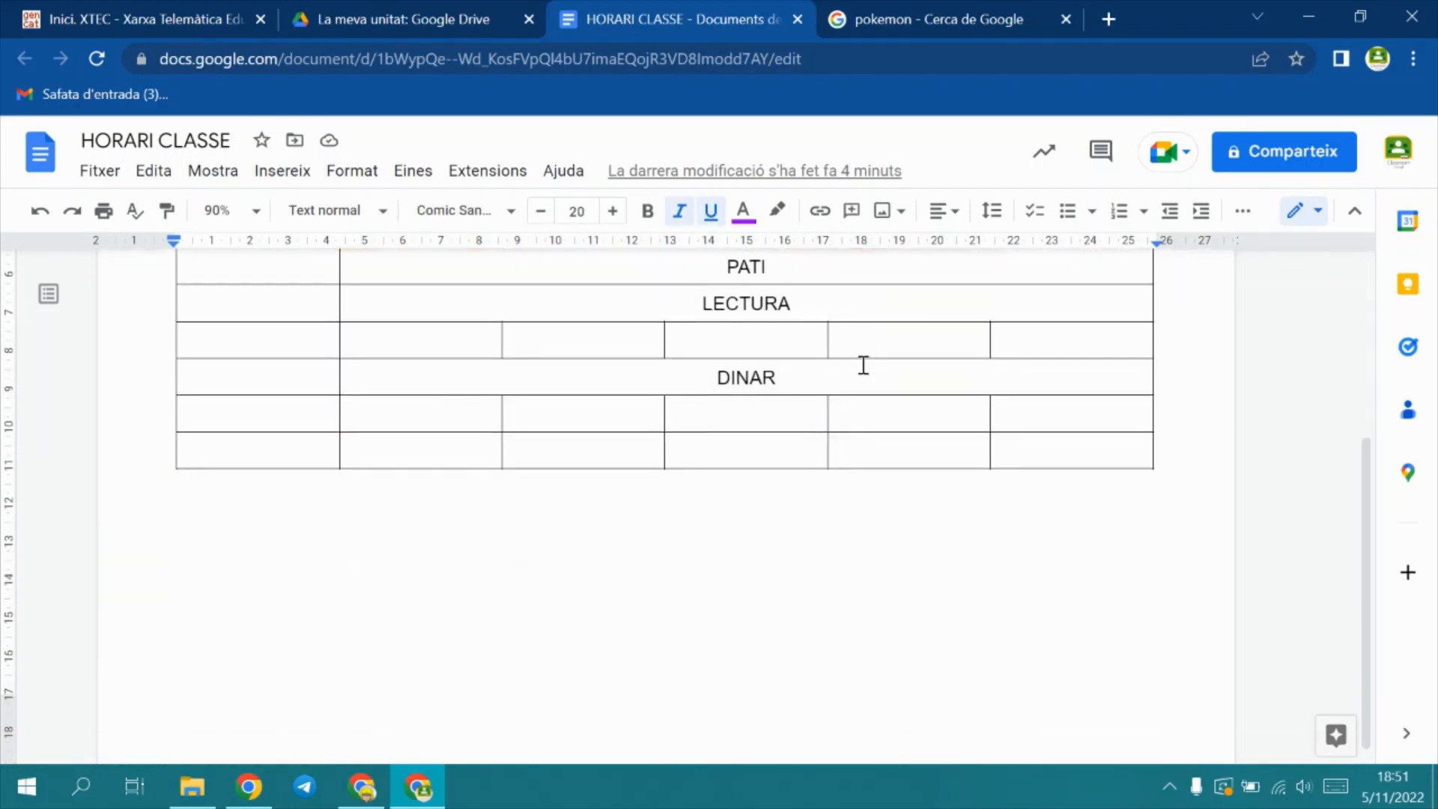
{"action": "left_click", "coordinate": [883, 435]}
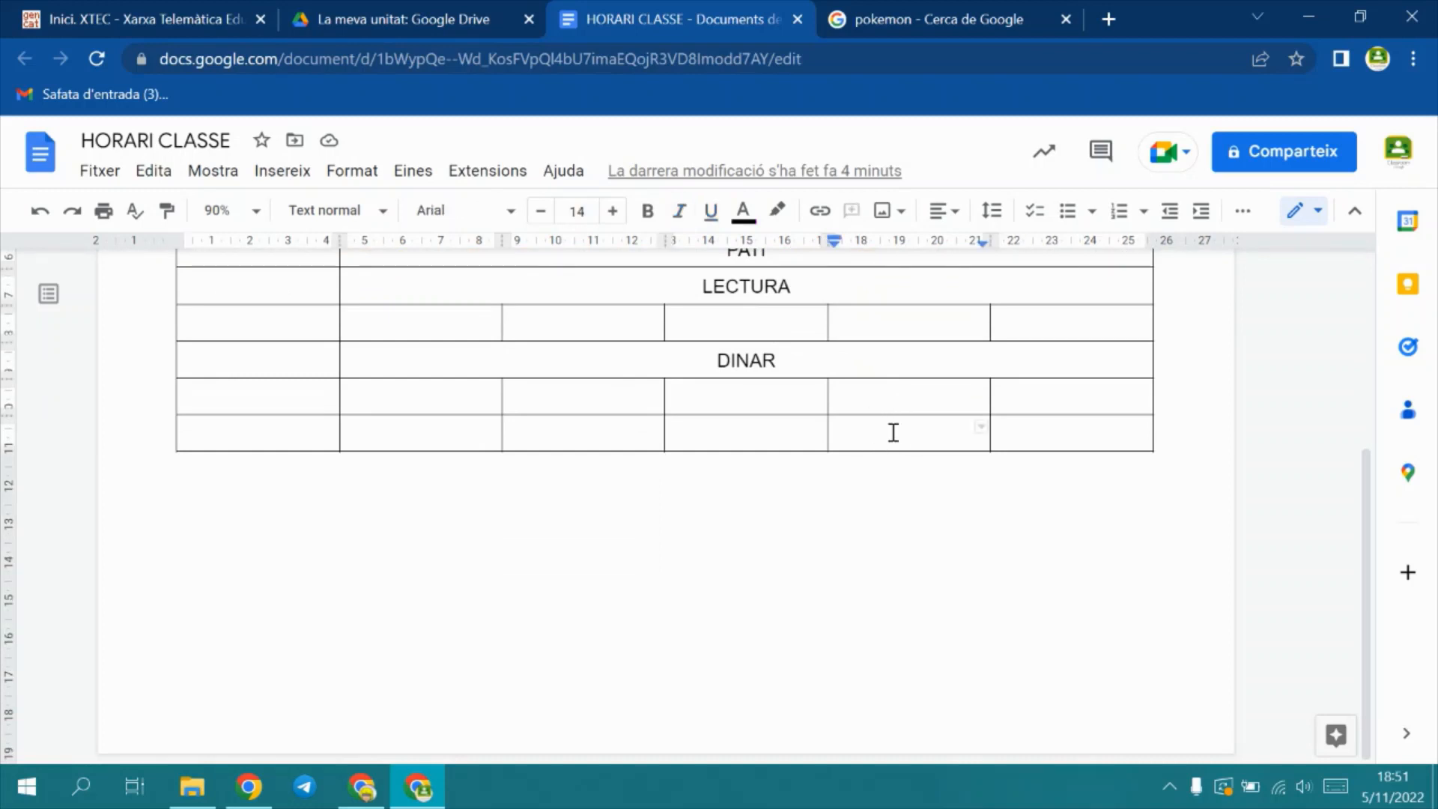
{"action": "left_click", "coordinate": [673, 529]}
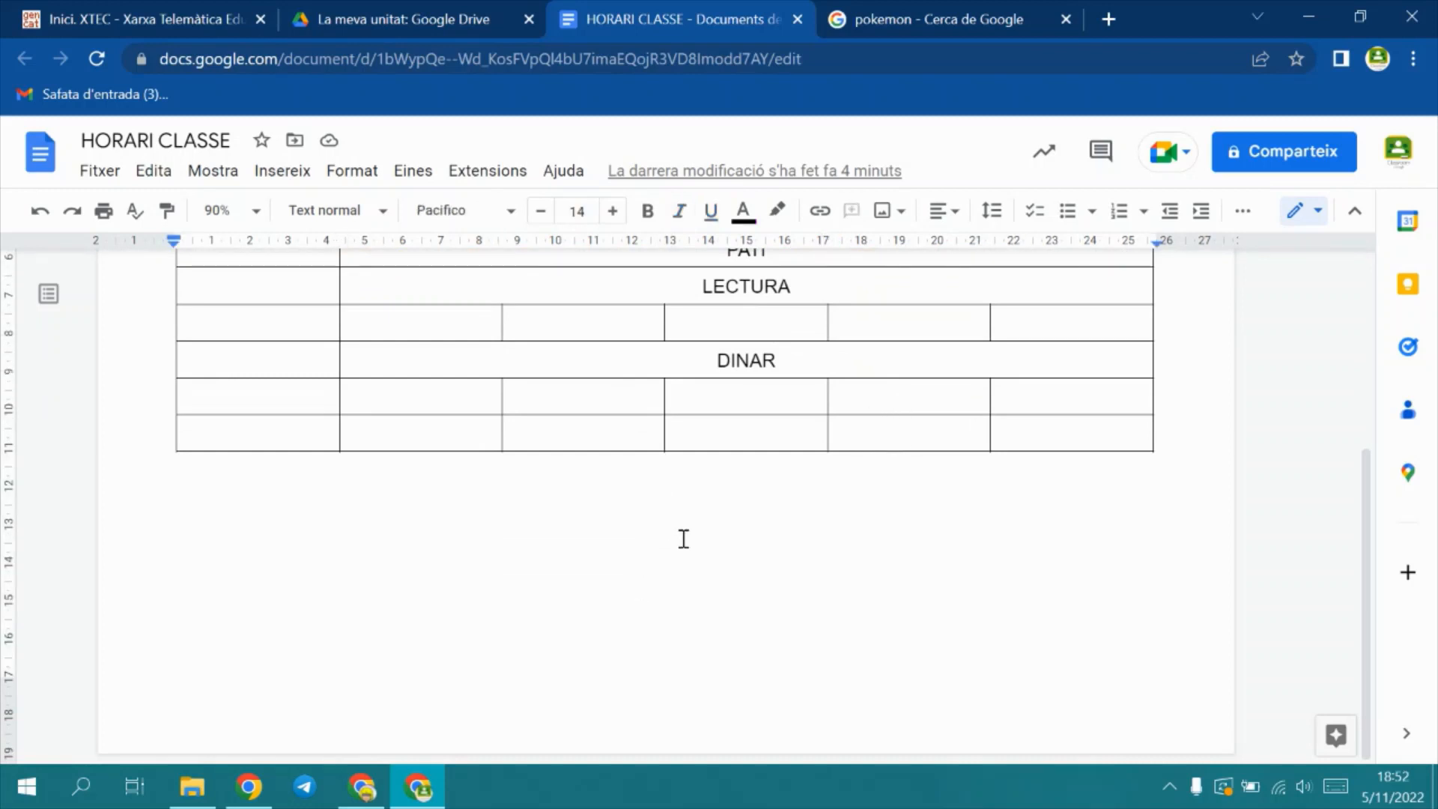
{"action": "scroll", "coordinate": [701, 506], "scroll_direction": "up", "scroll_amount": 5}
{"action": "scroll", "coordinate": [701, 505], "scroll_direction": "down", "scroll_amount": 5}
Step: Insert the POKEMON picture from the computer's Imatges folder on the blank line below the table
{"action": "left_click", "coordinate": [282, 172]}
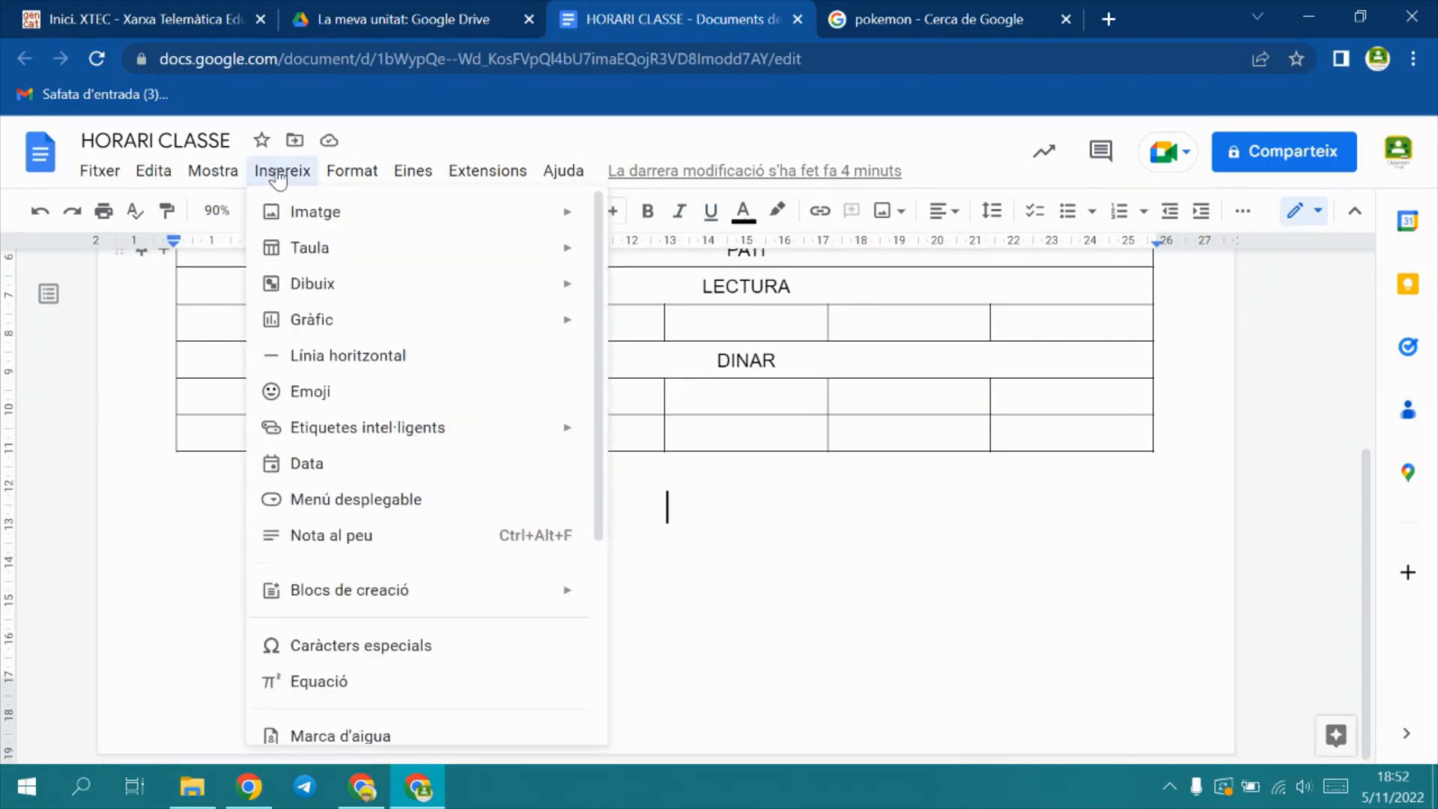
{"action": "mouse_move", "coordinate": [313, 212]}
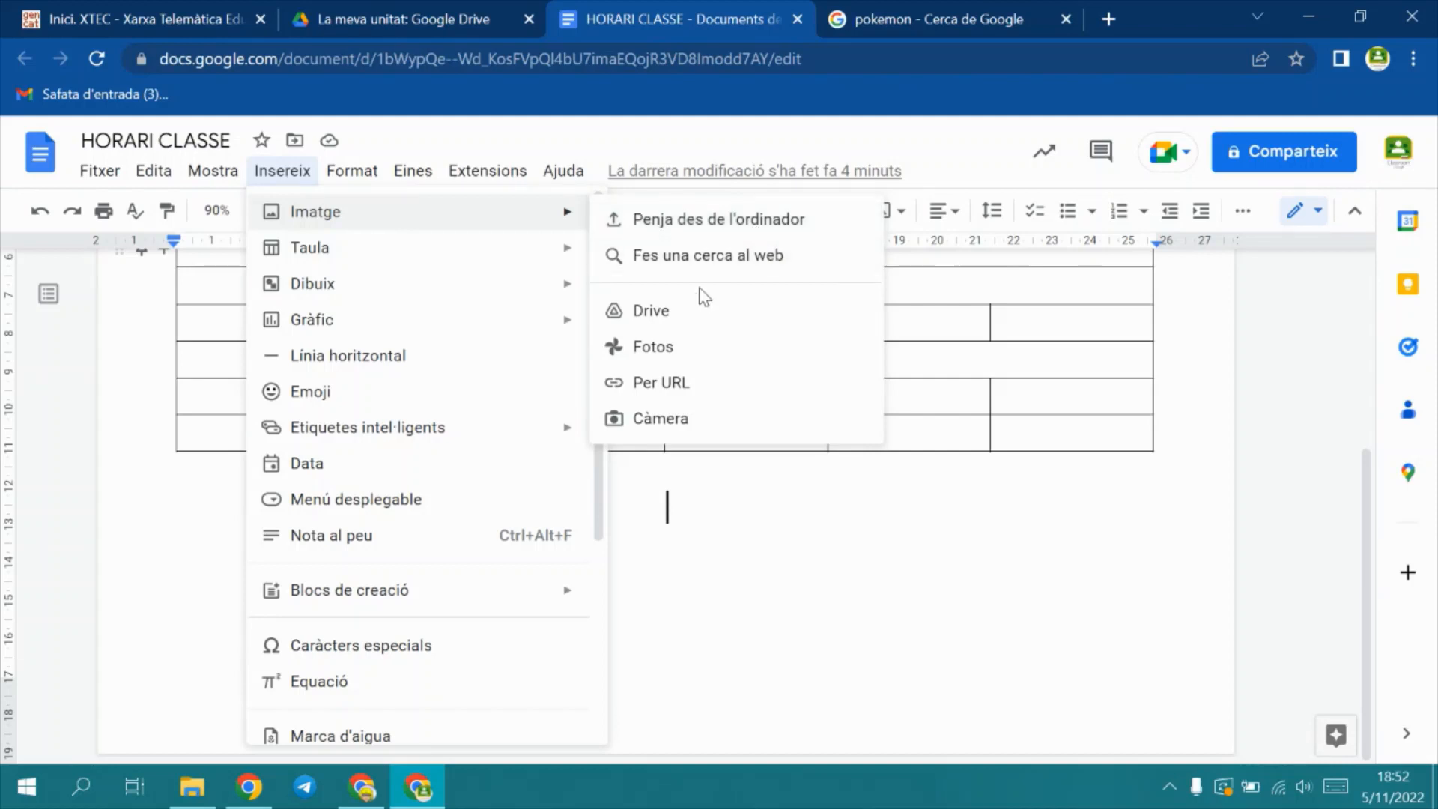
{"action": "left_click", "coordinate": [684, 229]}
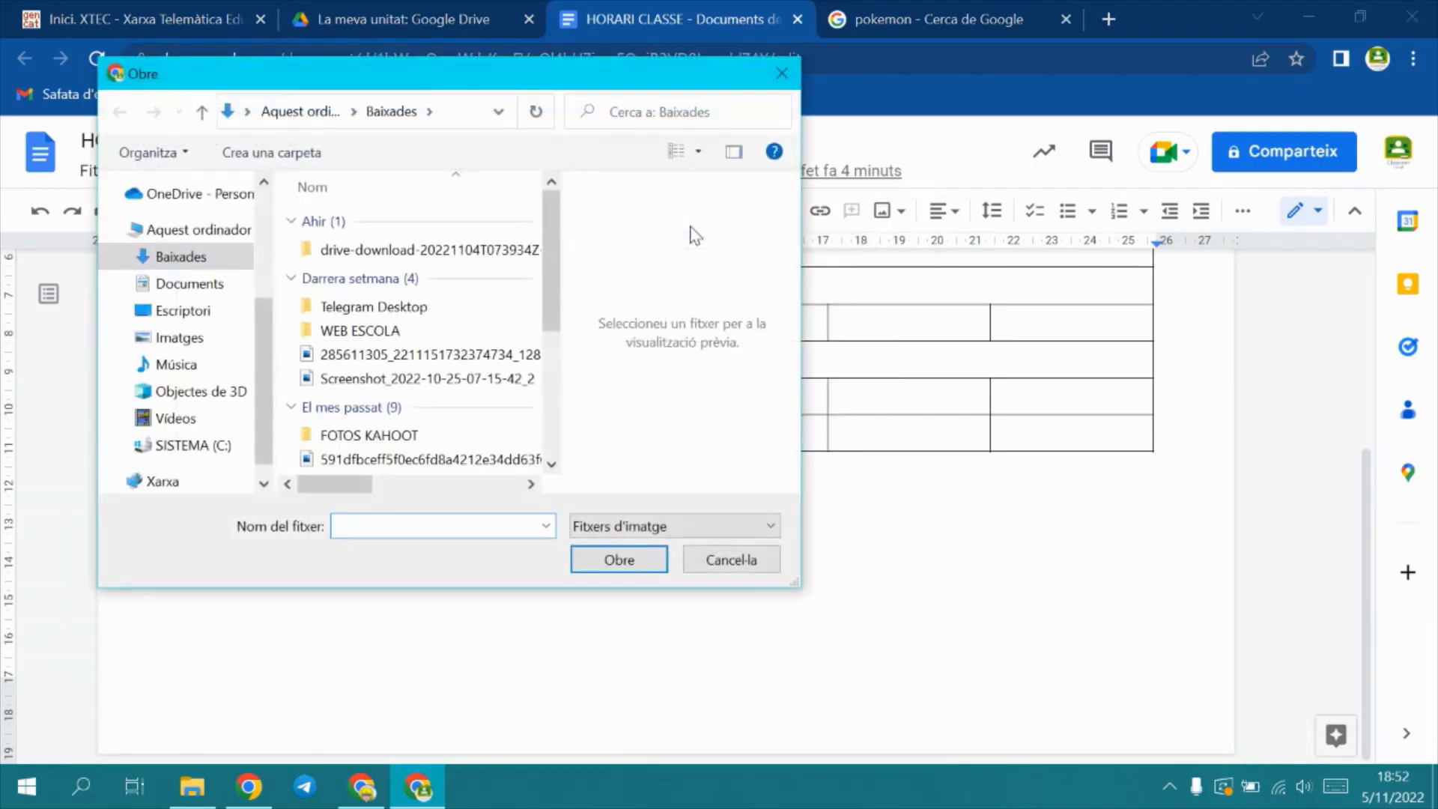
{"action": "left_click", "coordinate": [148, 335]}
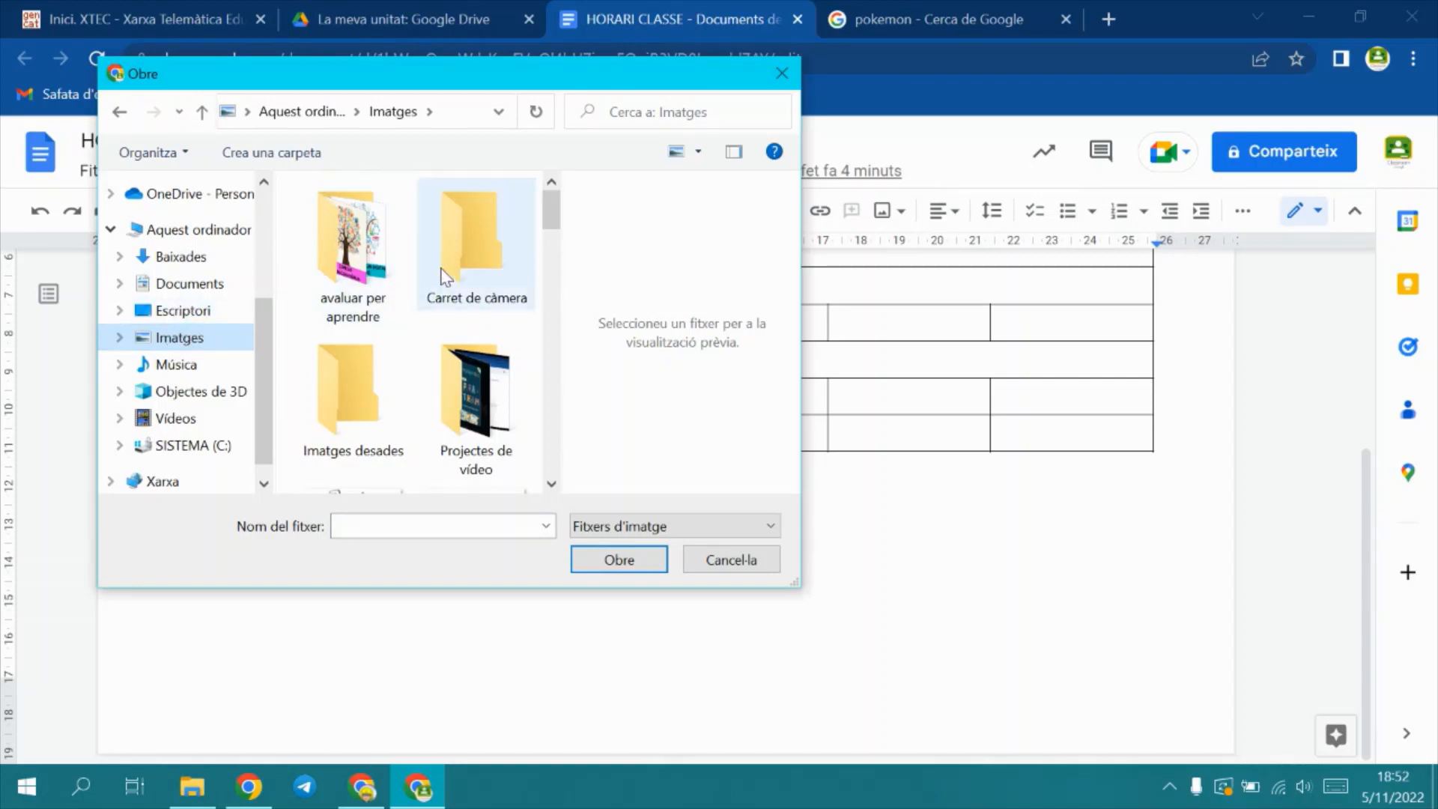
{"action": "scroll", "coordinate": [449, 285], "scroll_direction": "down", "scroll_amount": 3}
{"action": "scroll", "coordinate": [450, 284], "scroll_direction": "down", "scroll_amount": 10}
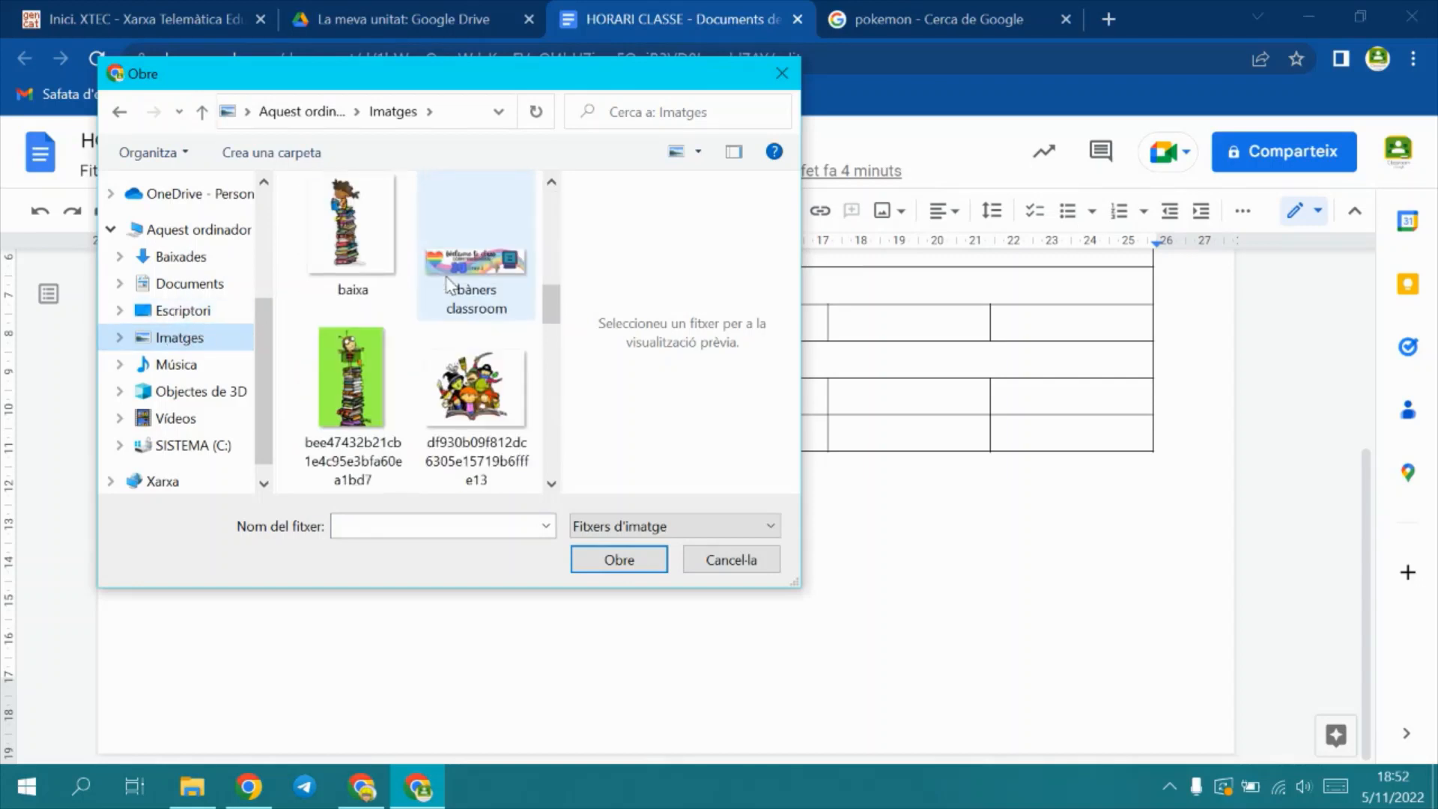
{"action": "left_click", "coordinate": [476, 427]}
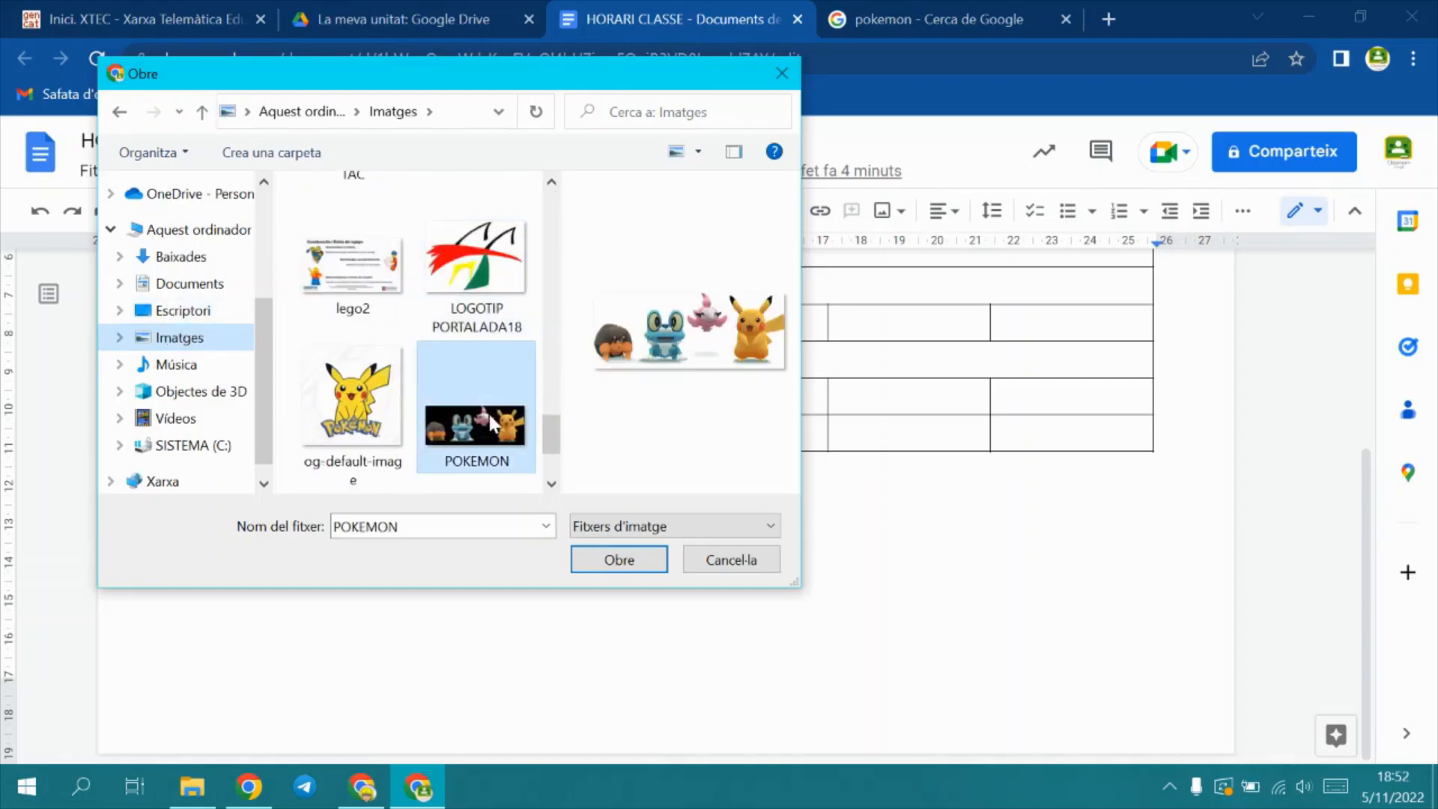
{"action": "left_click", "coordinate": [612, 564]}
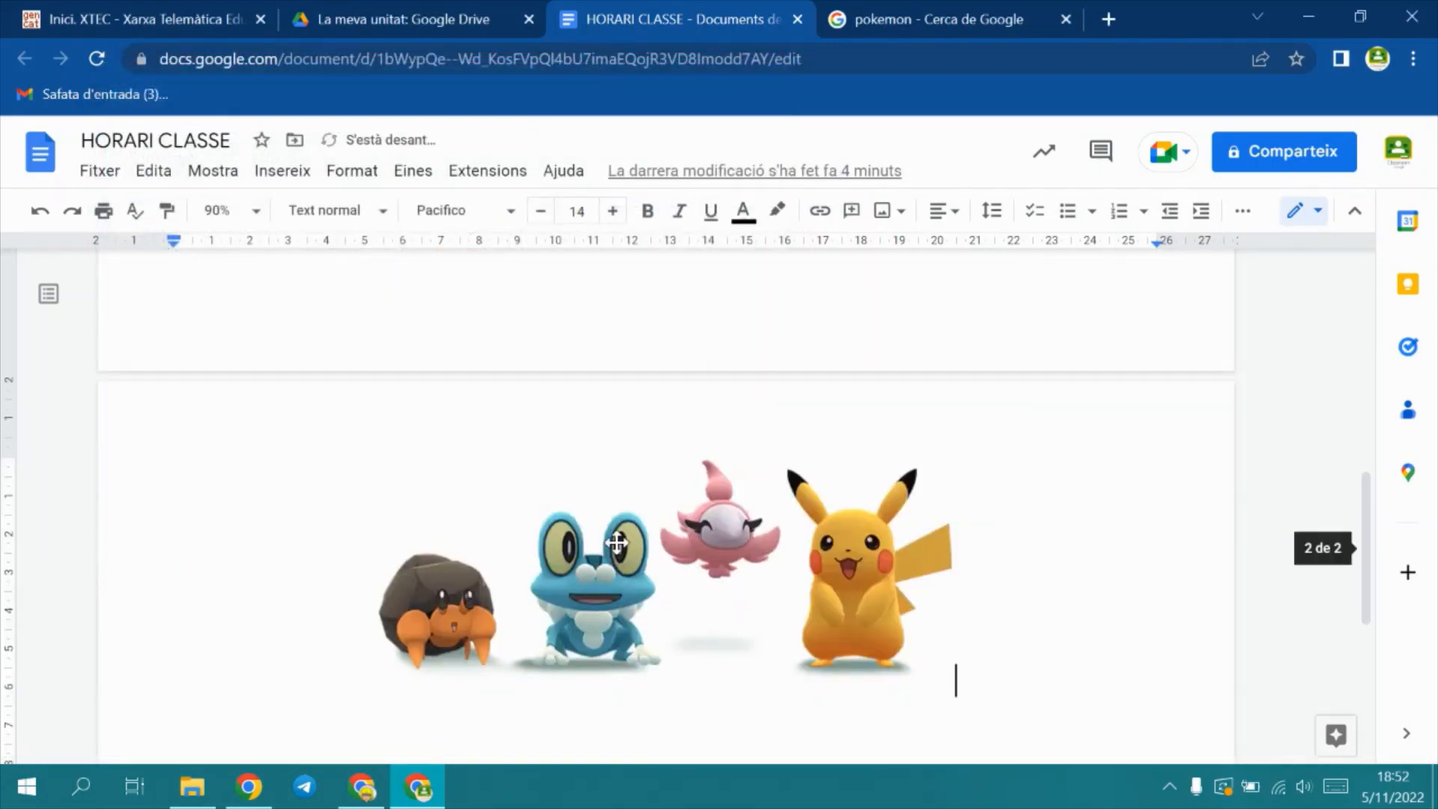
Step: Shrink the inserted Pokémon picture proportionally to about 11 cm wide so it fits below the table on the first page
{"action": "scroll", "coordinate": [637, 448], "scroll_direction": "up", "scroll_amount": 8}
{"action": "scroll", "coordinate": [637, 448], "scroll_direction": "down", "scroll_amount": 9}
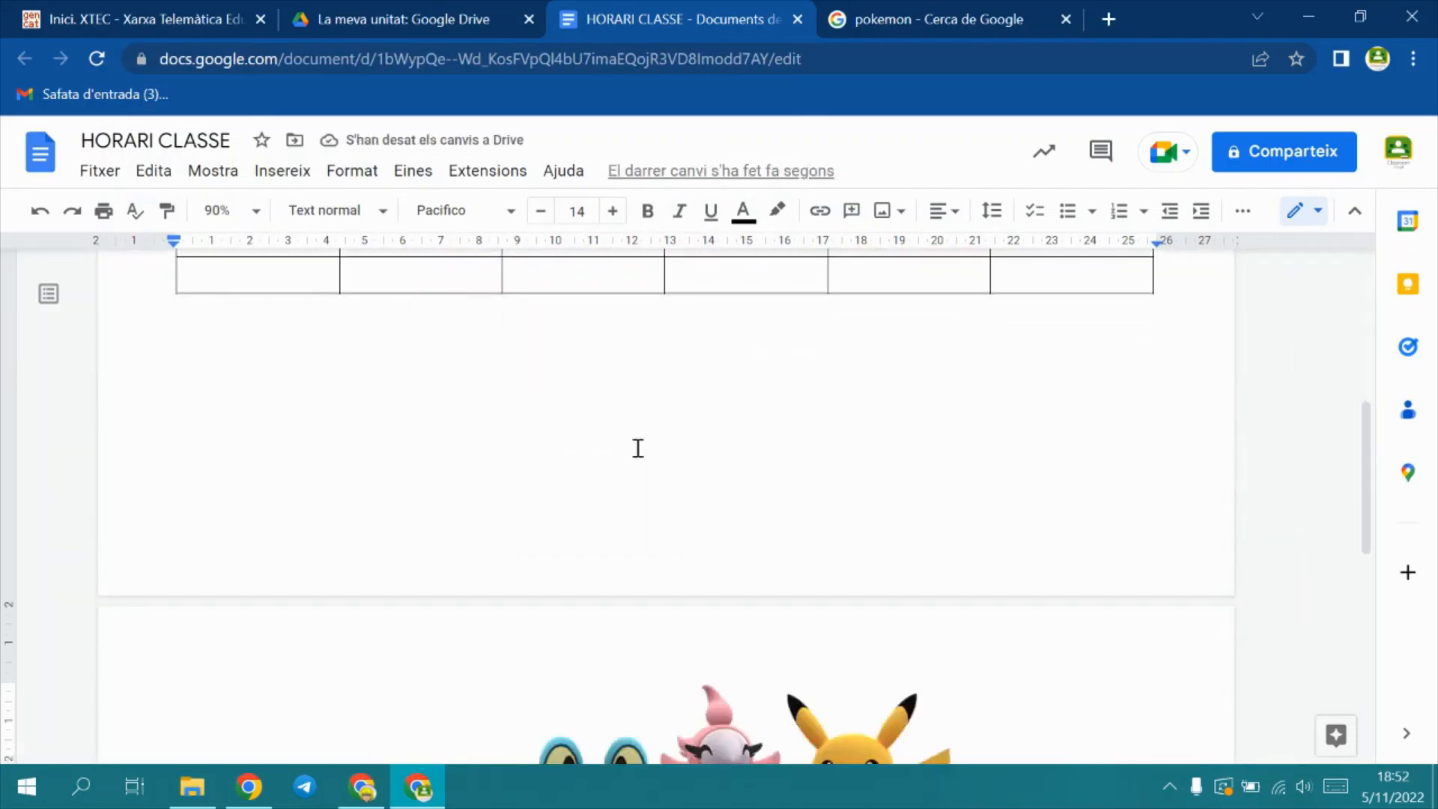
{"action": "scroll", "coordinate": [636, 447], "scroll_direction": "down", "scroll_amount": 2}
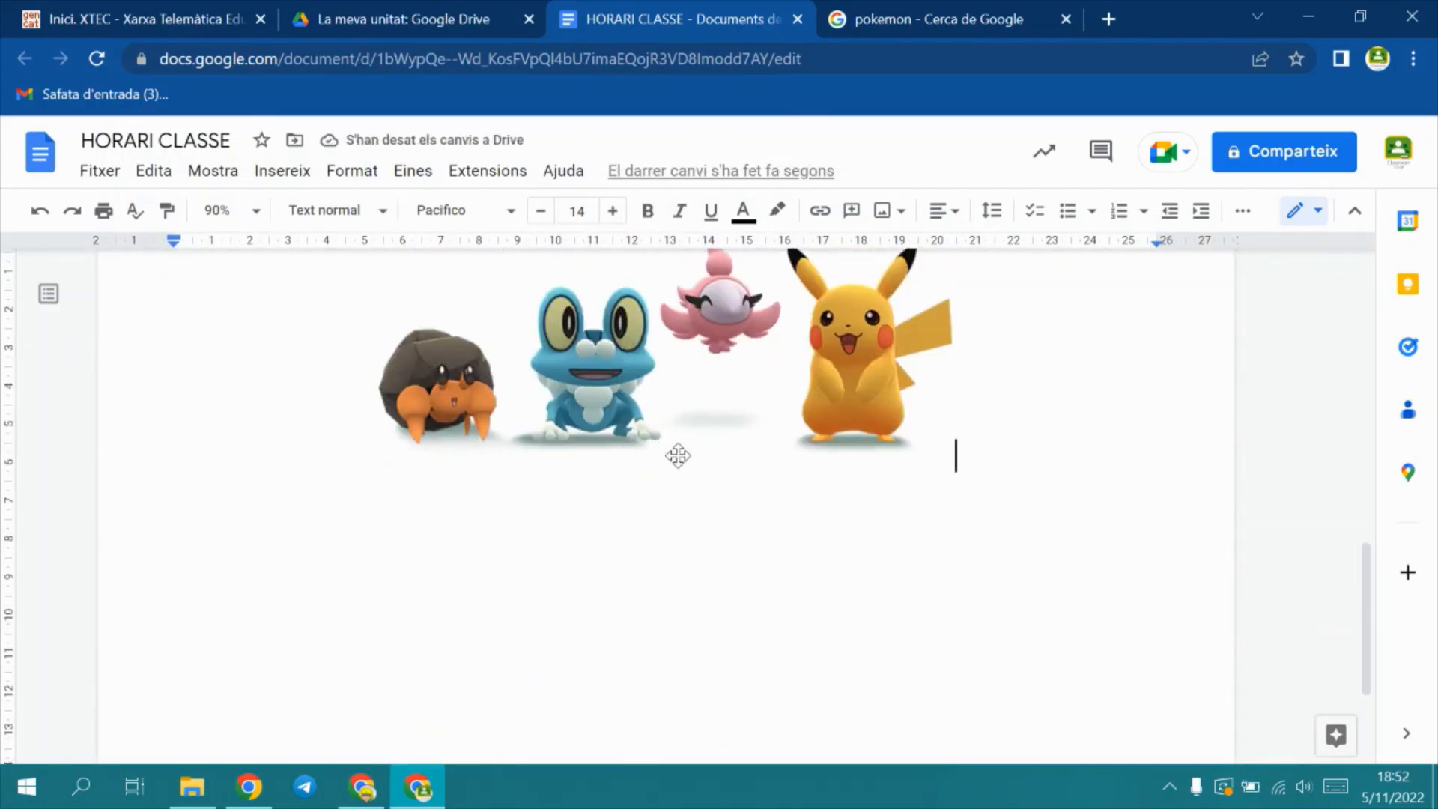
{"action": "scroll", "coordinate": [681, 430], "scroll_direction": "up", "scroll_amount": 6}
{"action": "scroll", "coordinate": [681, 427], "scroll_direction": "down", "scroll_amount": 6}
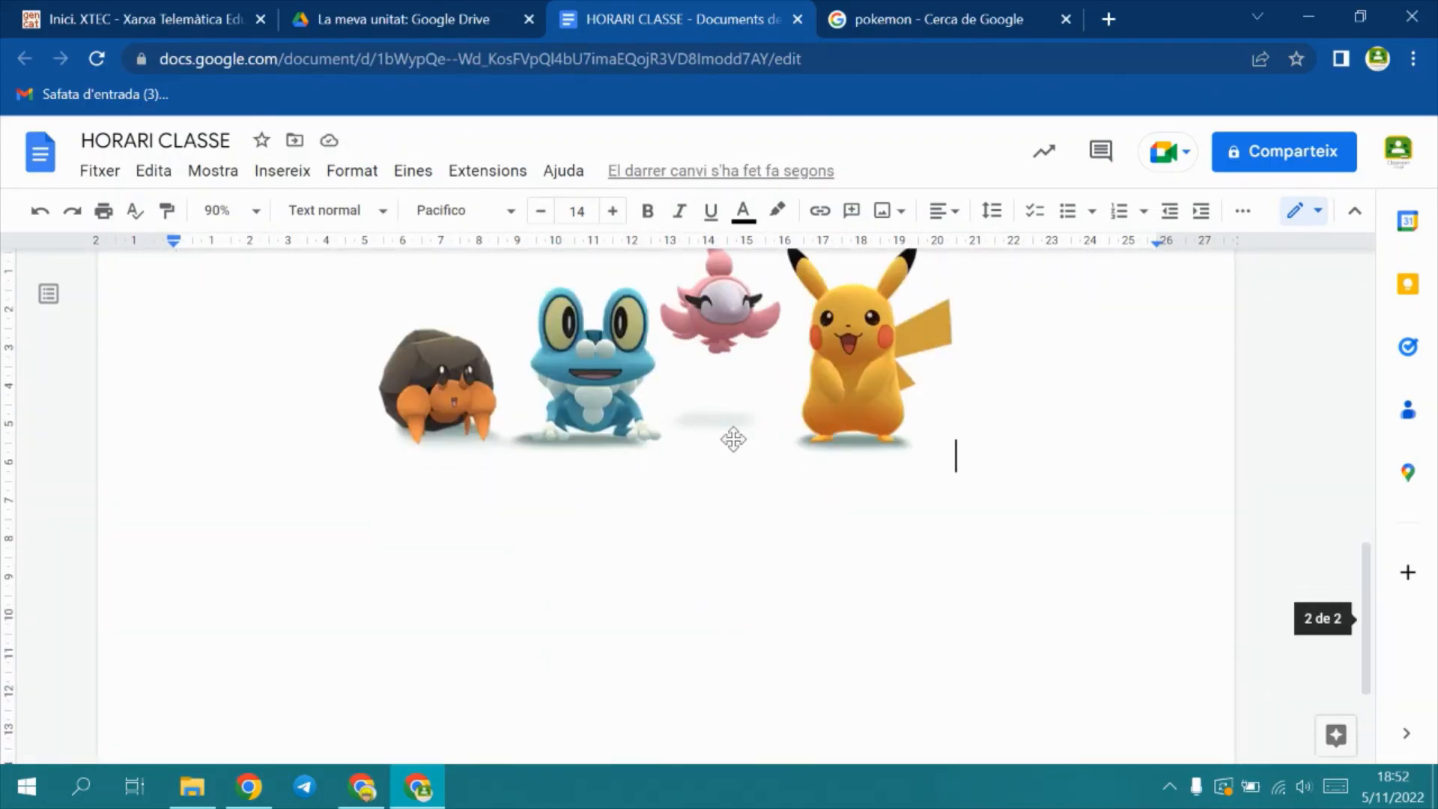
{"action": "left_click", "coordinate": [651, 382]}
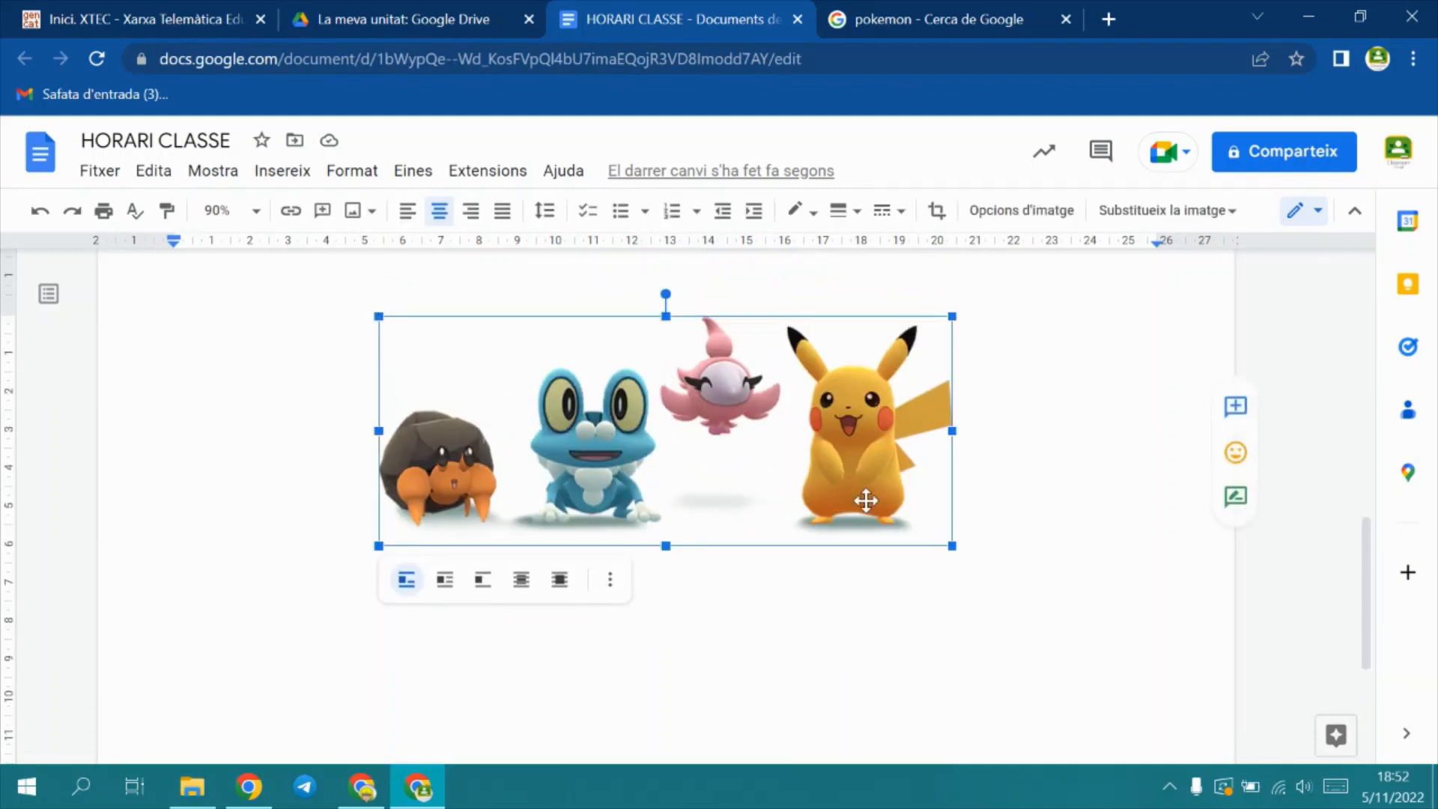
{"action": "left_click_drag", "start_coordinate": [949, 548], "coordinate": [871, 489]}
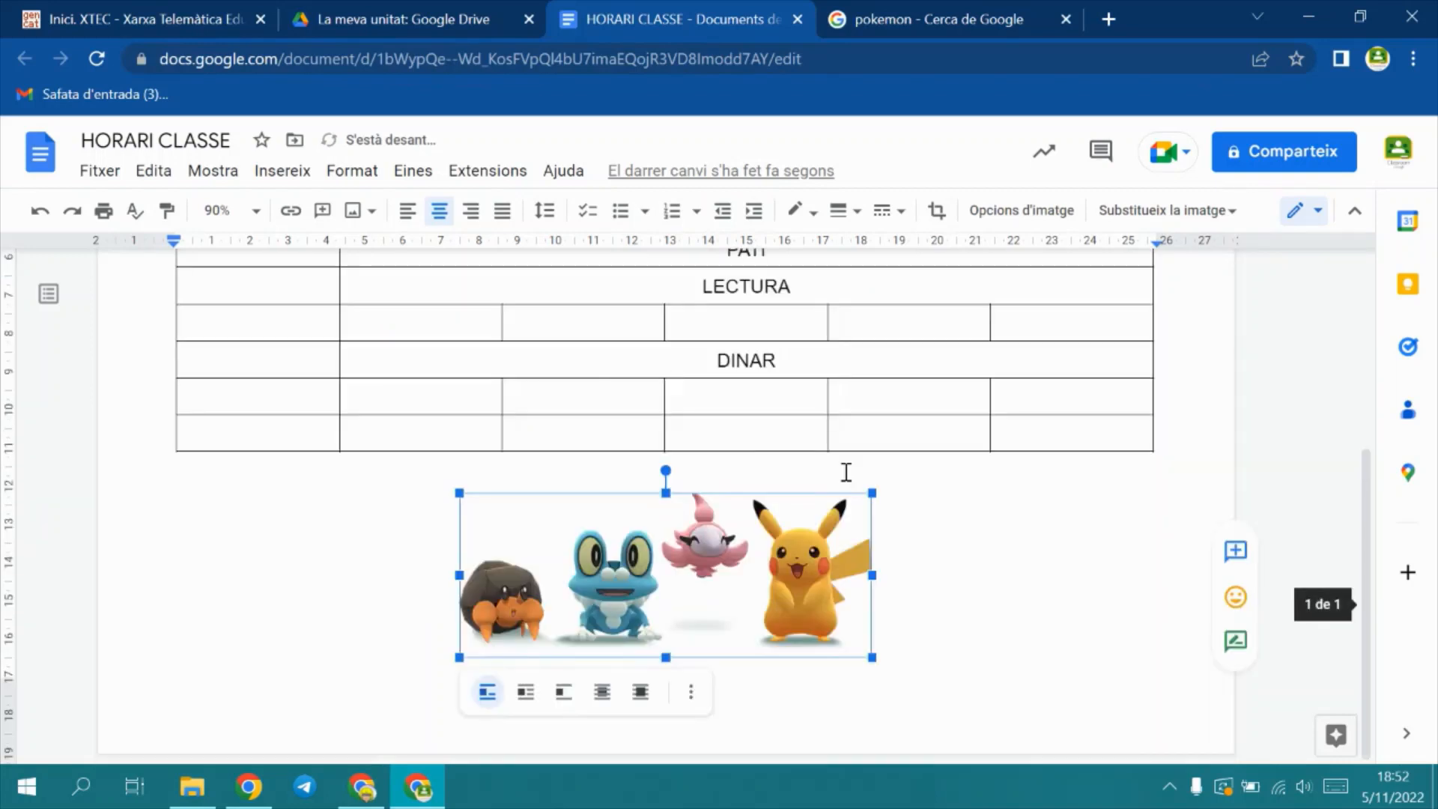
{"action": "left_click", "coordinate": [905, 519]}
Step: Reduce the page's top margin slightly and enlarge the Pokémon picture below the table to about 11.5 cm wide
{"action": "scroll", "coordinate": [618, 472], "scroll_direction": "up", "scroll_amount": 5}
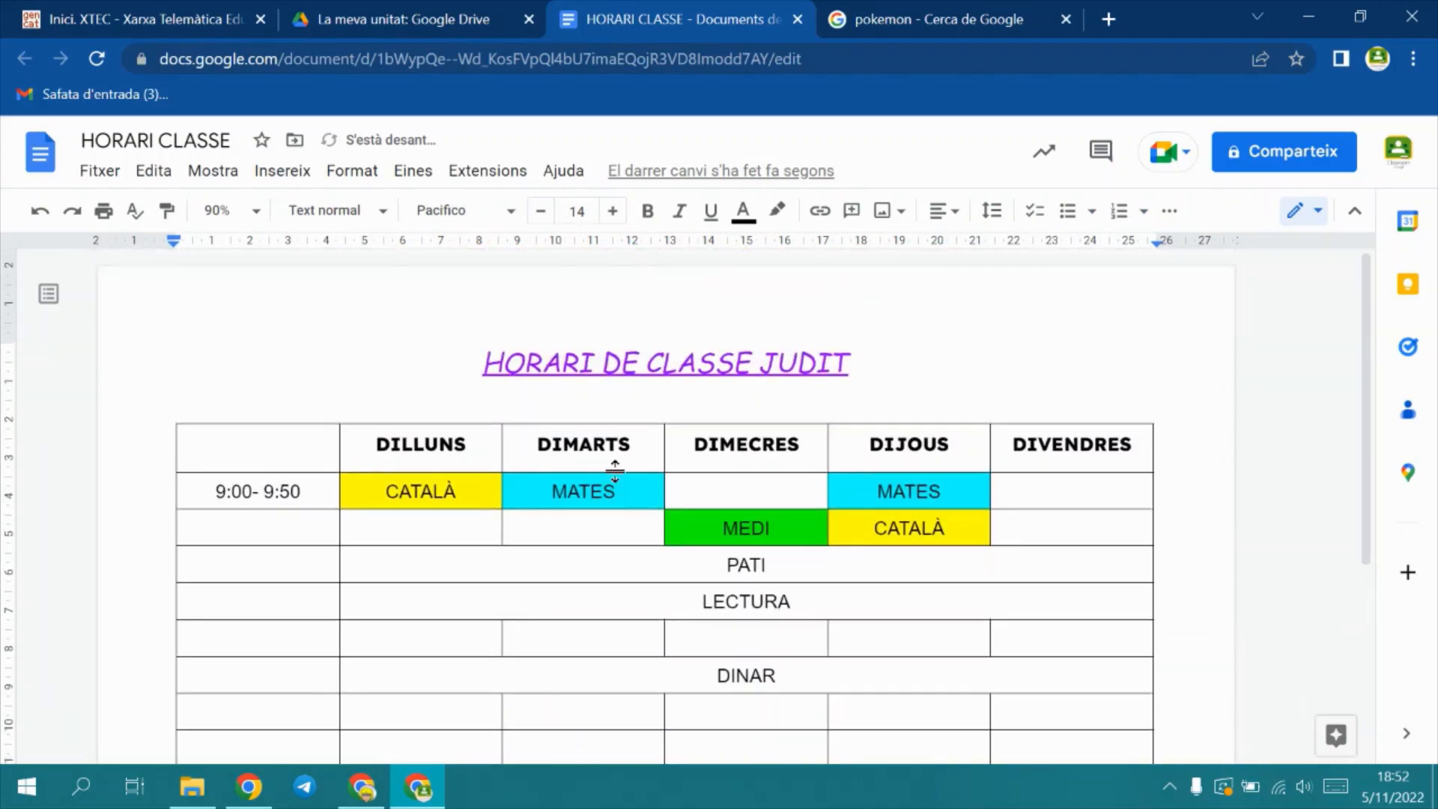
{"action": "scroll", "coordinate": [618, 472], "scroll_direction": "down", "scroll_amount": 3}
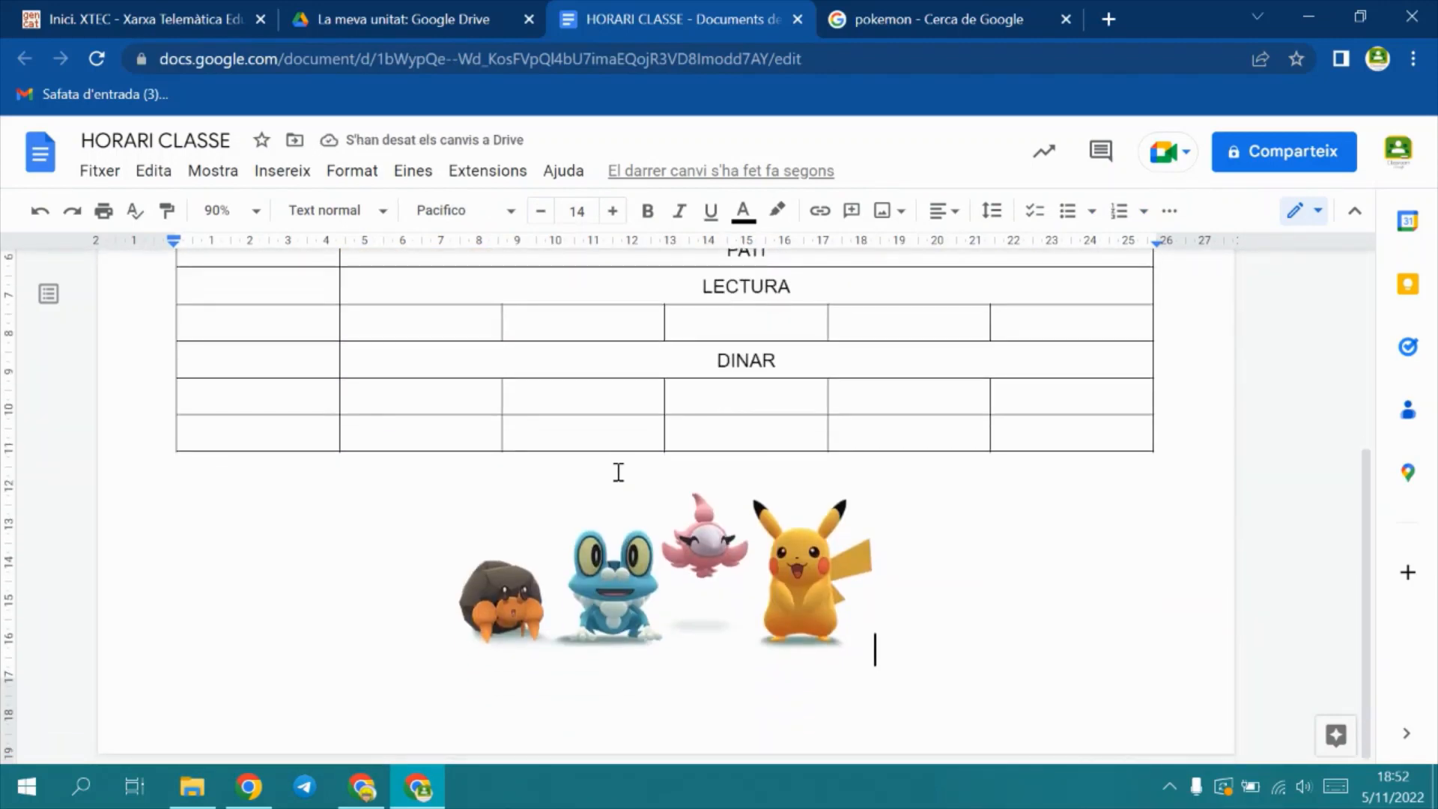
{"action": "scroll", "coordinate": [760, 441], "scroll_direction": "up", "scroll_amount": 4}
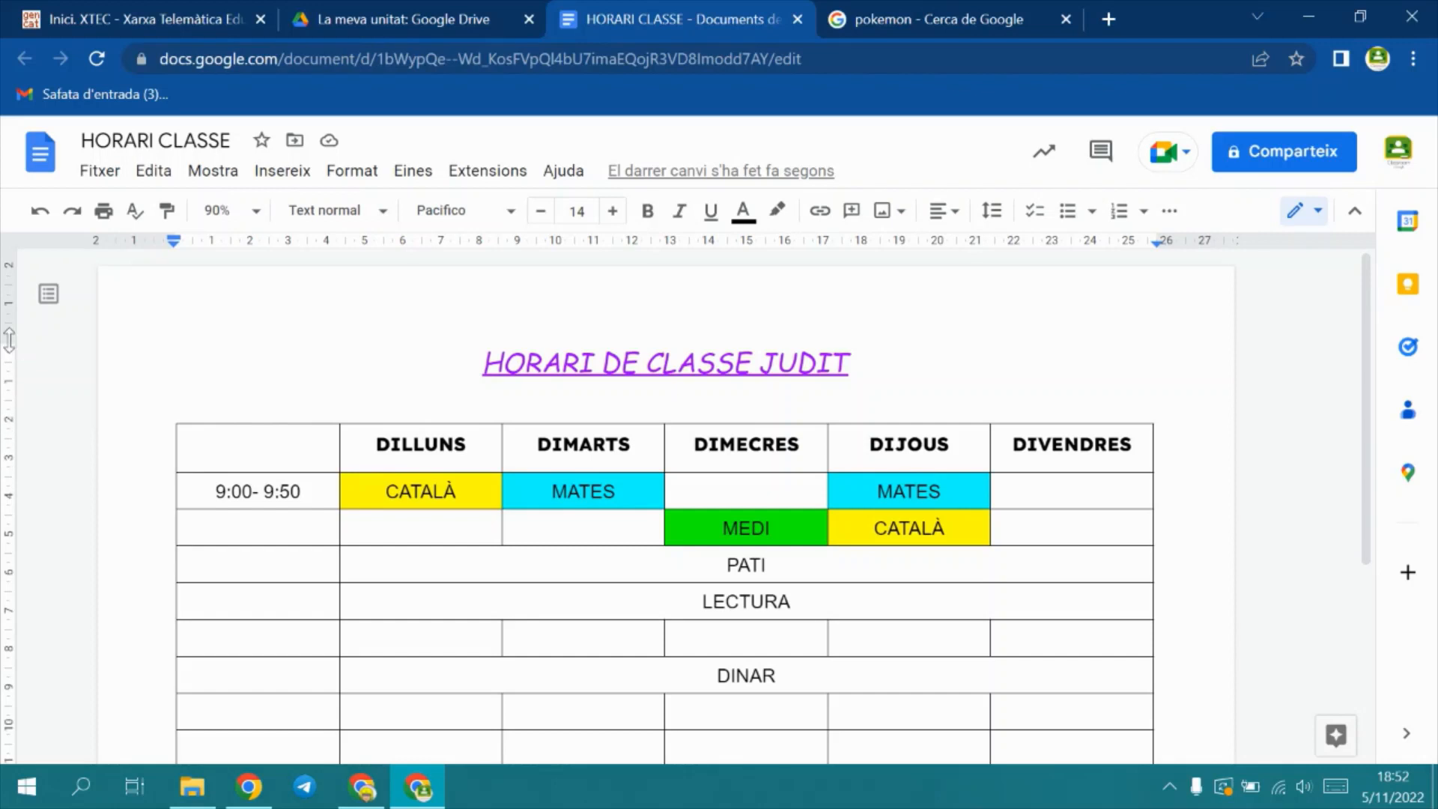
{"action": "scroll", "coordinate": [569, 391], "scroll_direction": "down", "scroll_amount": 4}
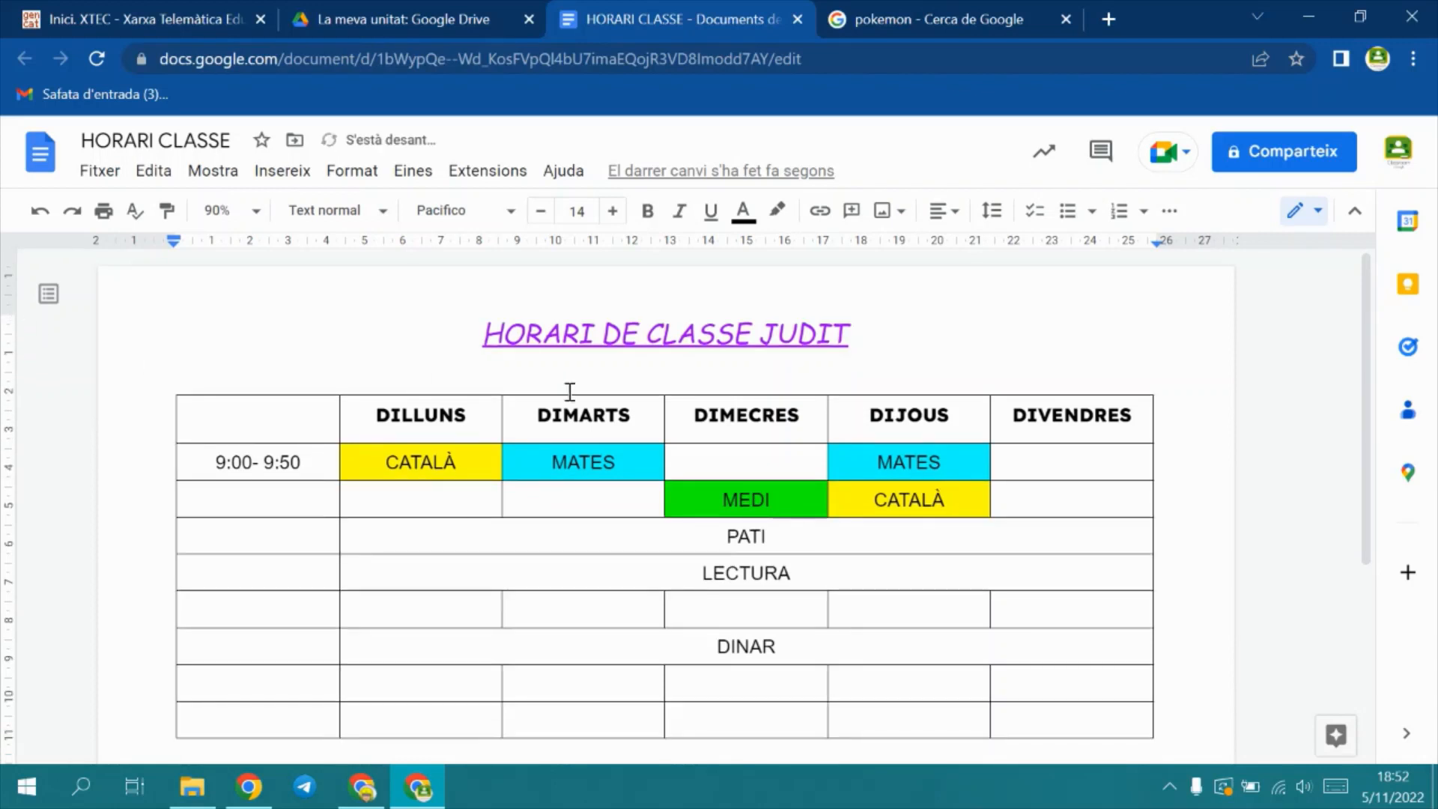
{"action": "left_click", "coordinate": [735, 564]}
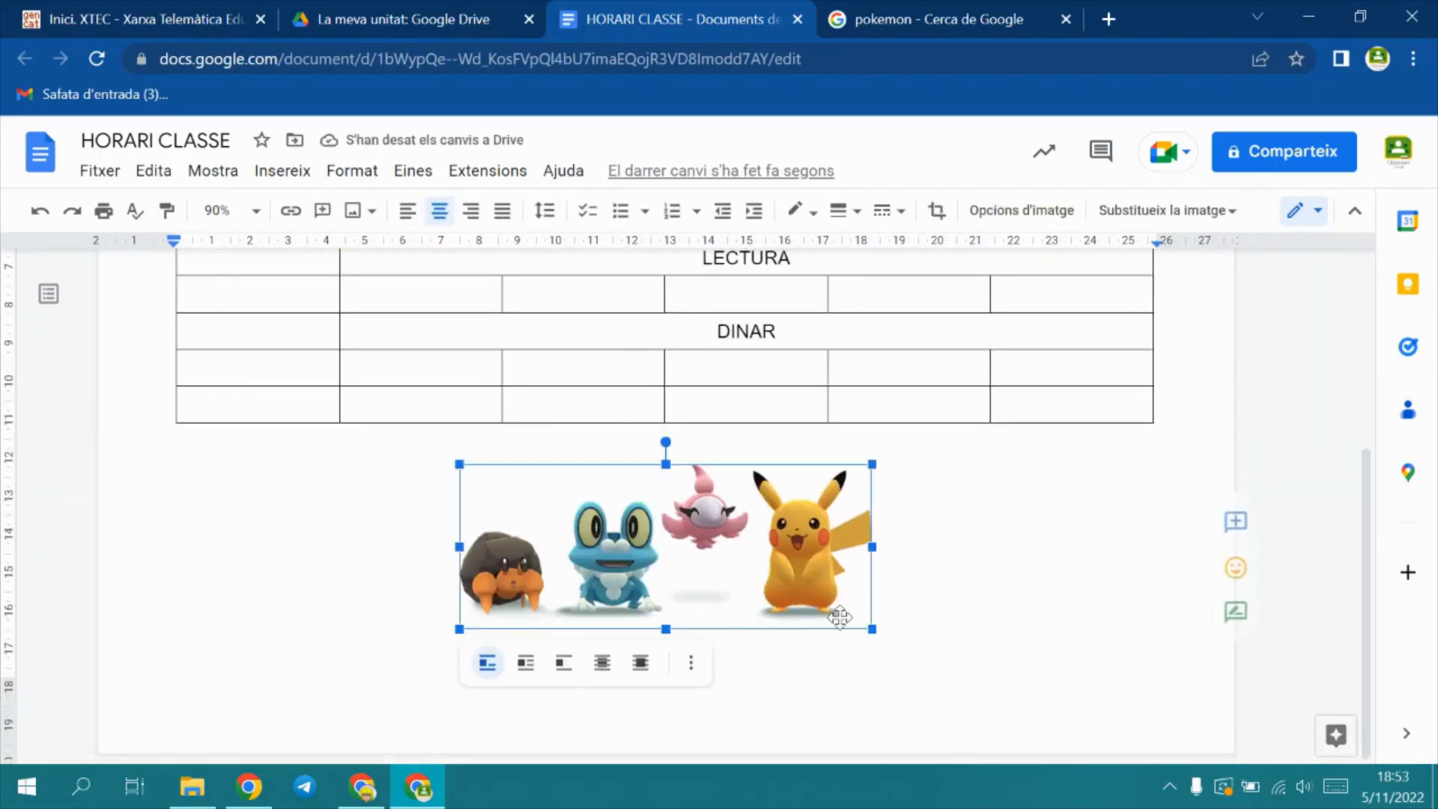
{"action": "left_click_drag", "start_coordinate": [873, 630], "coordinate": [886, 639]}
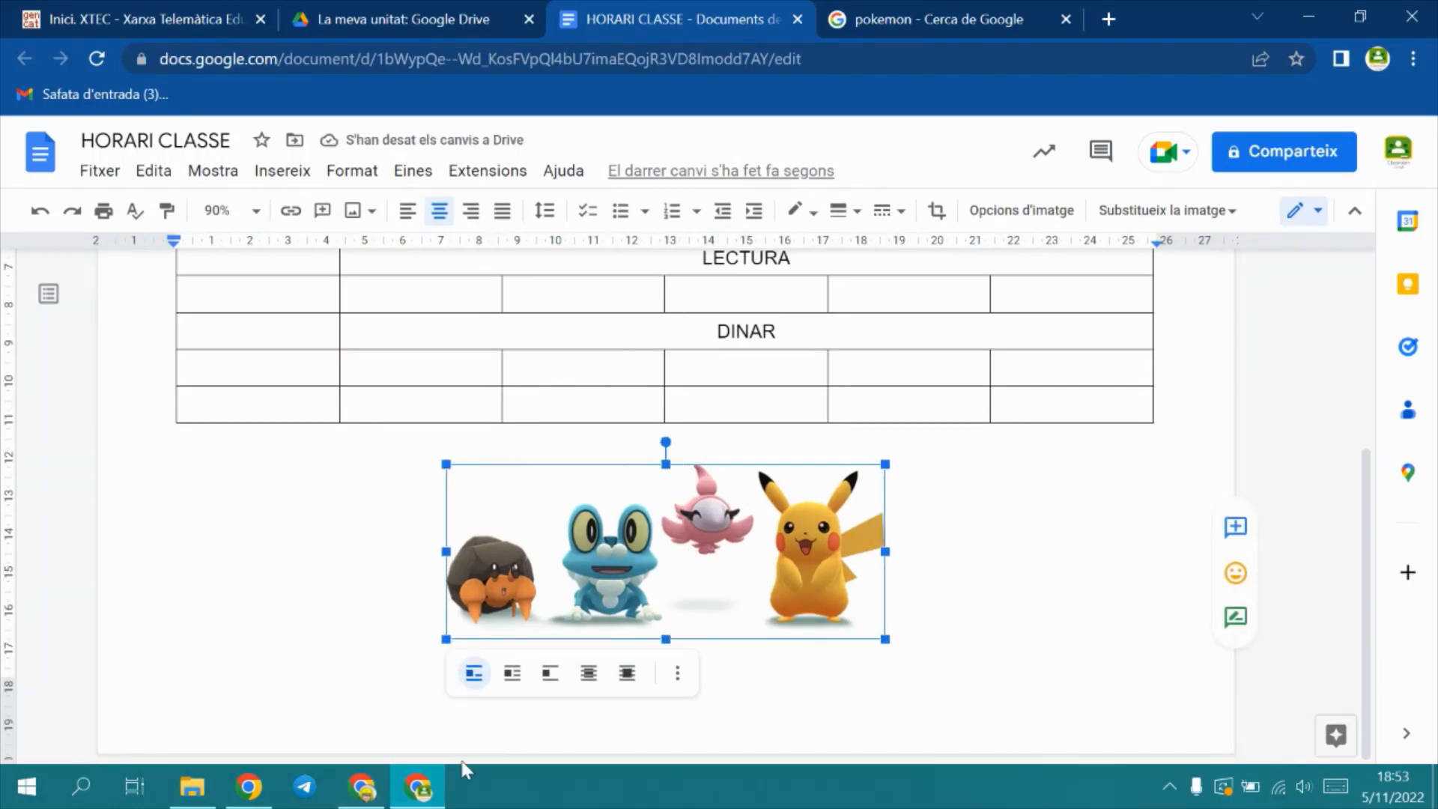
{"action": "left_click", "coordinate": [362, 787]}
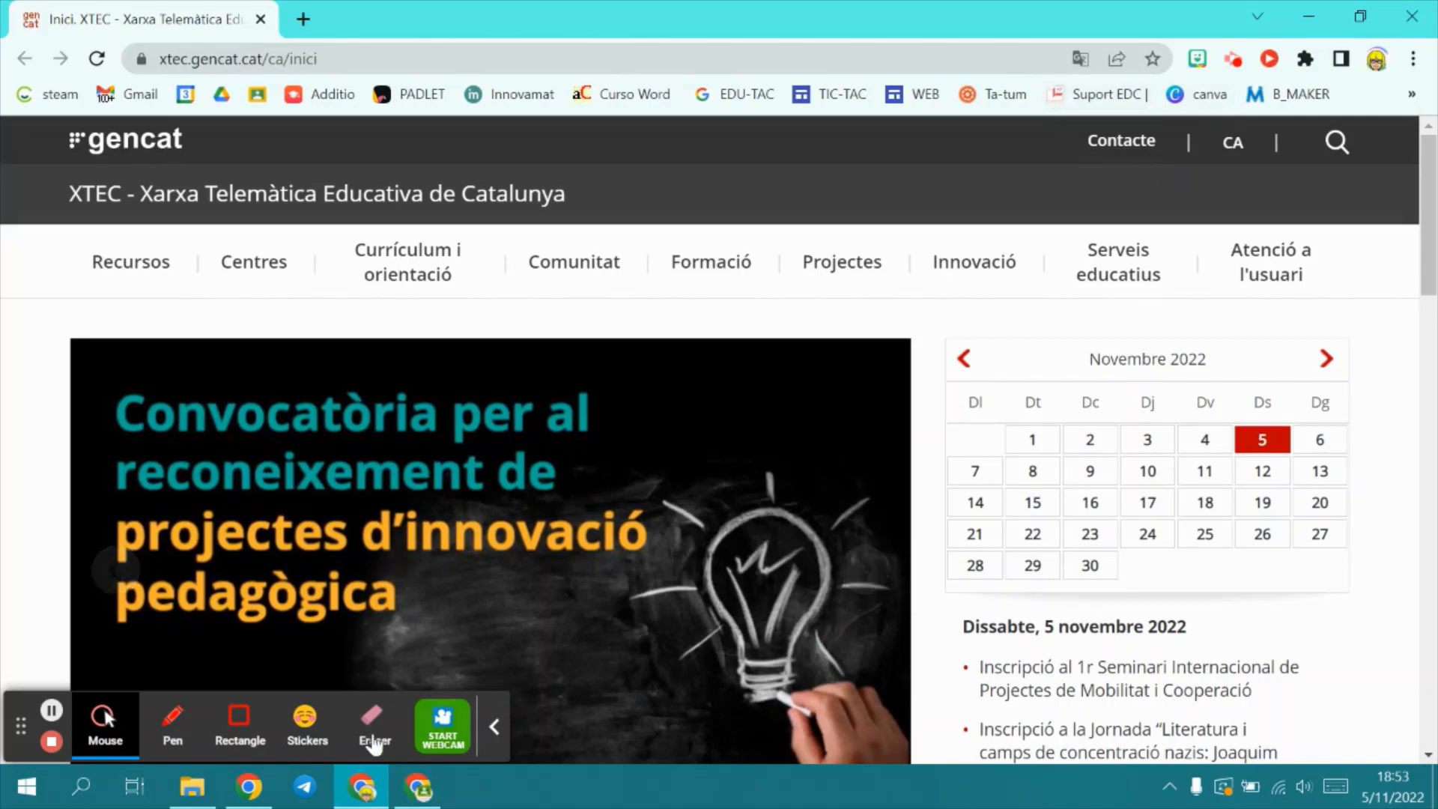